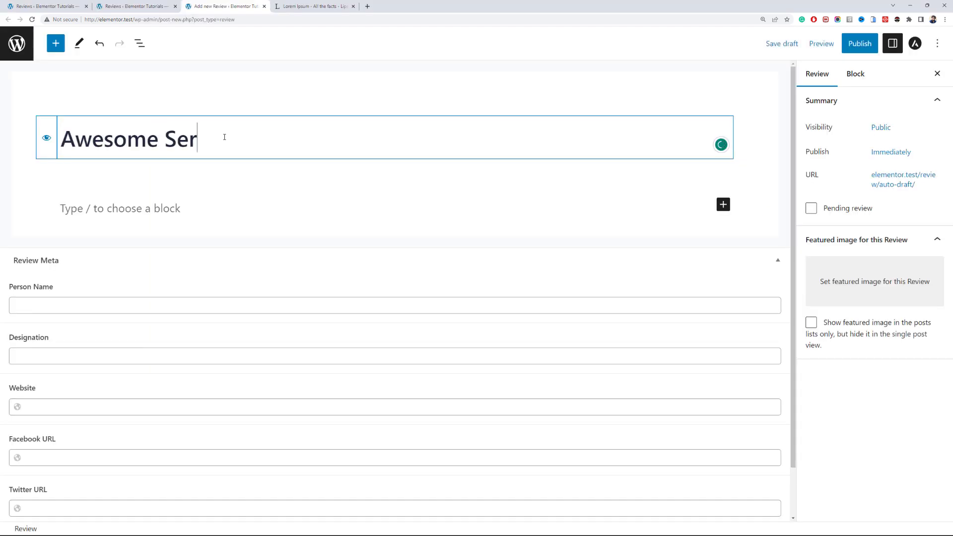
- Title the new review "Awesome Service", add the lorem ipsum paragraph, and choose the photo of the red-haired woman as featured image
type("vice")
key("Return")
type("http://elementor.test/")
key("ctrl+z")
left_click(111, 396)
type("http://elementor.test/")
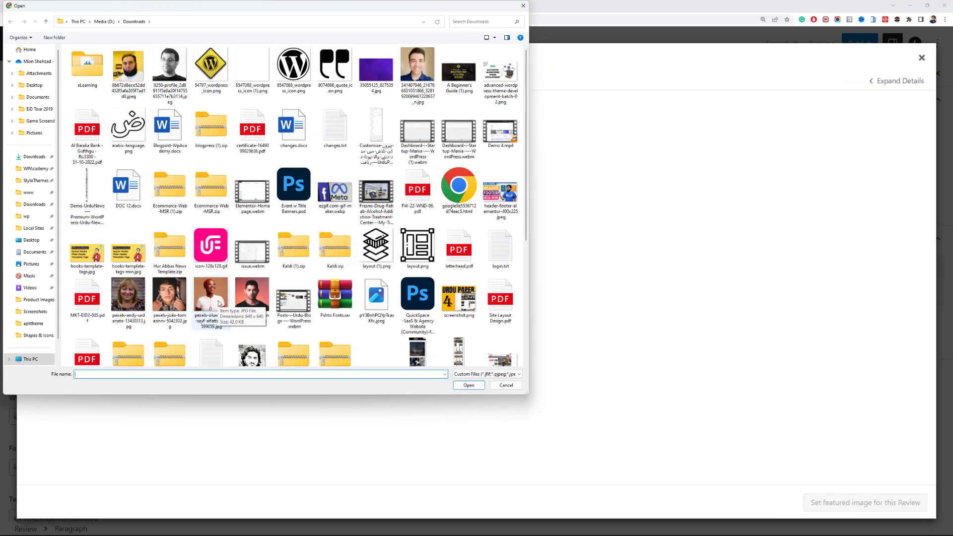
double_click(211, 298)
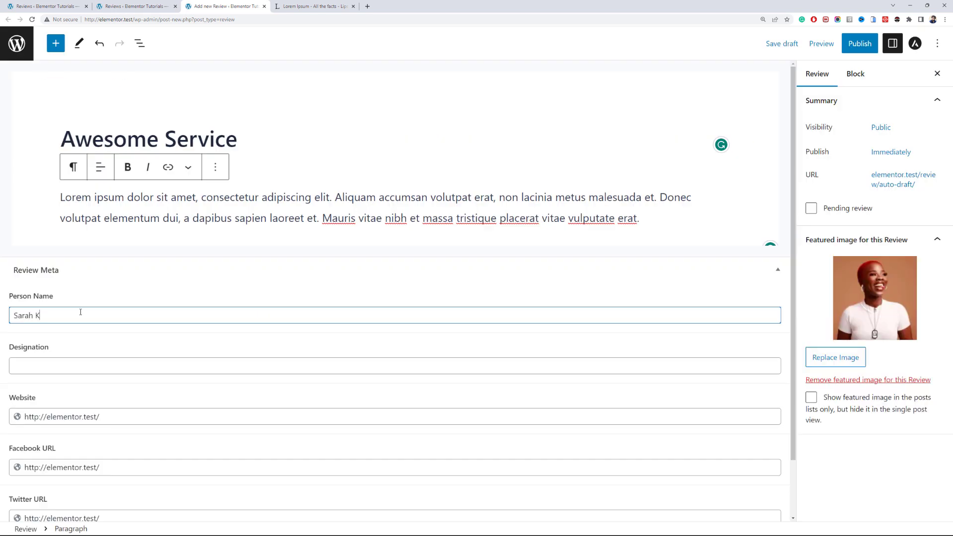
- Set the review's designation to "Artist, Influencer" and publish the review
key("Tab")
type("Artist, Influ")
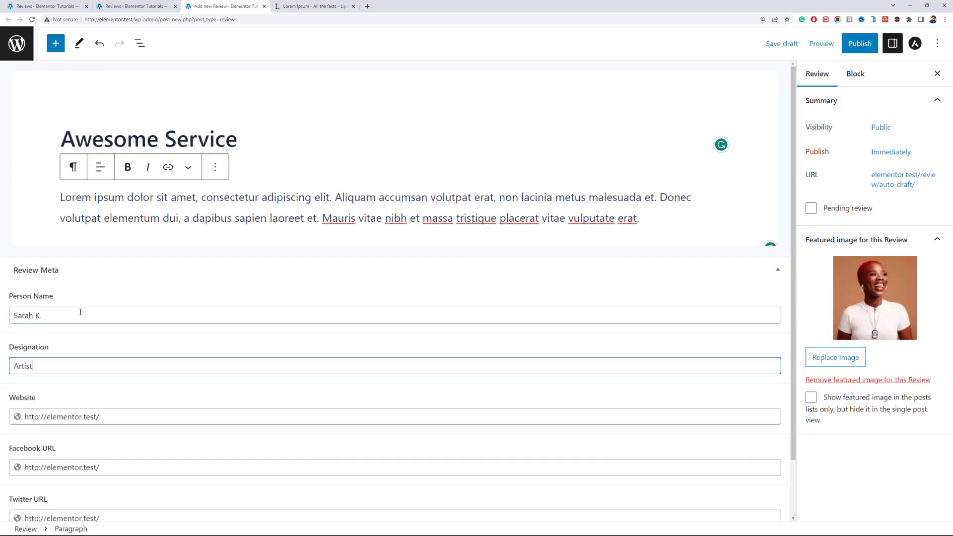
type("encer")
left_click(859, 43)
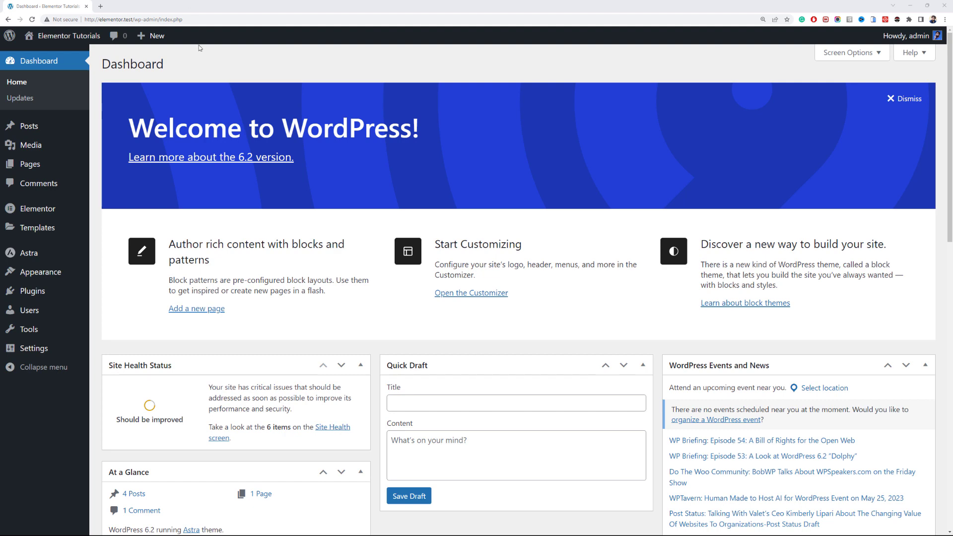
- Go from the installed plugins to adding a new one and search the plugin directory for "cptui"
left_click(17, 293)
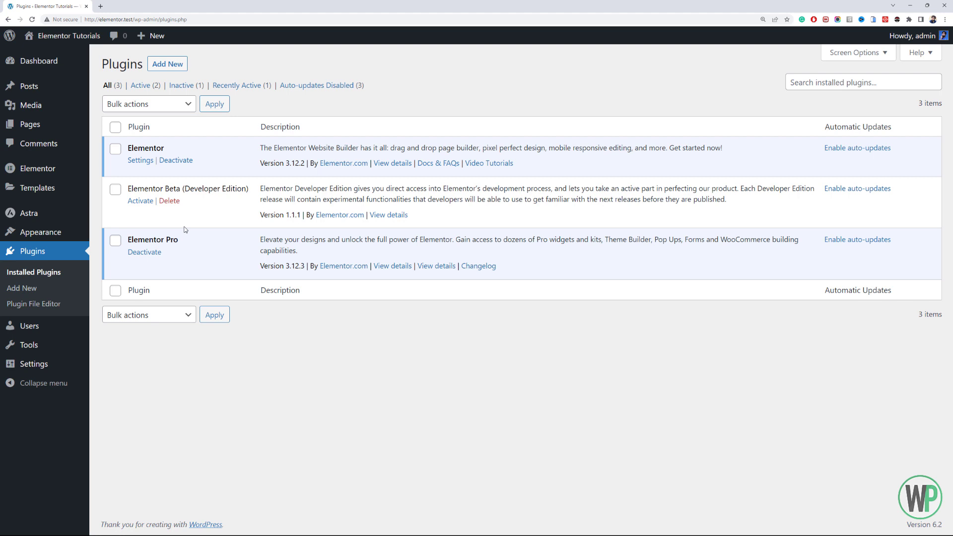
double_click(208, 189)
left_click(231, 189)
left_click_drag(248, 189, 138, 189)
left_click(192, 182)
left_click(184, 64)
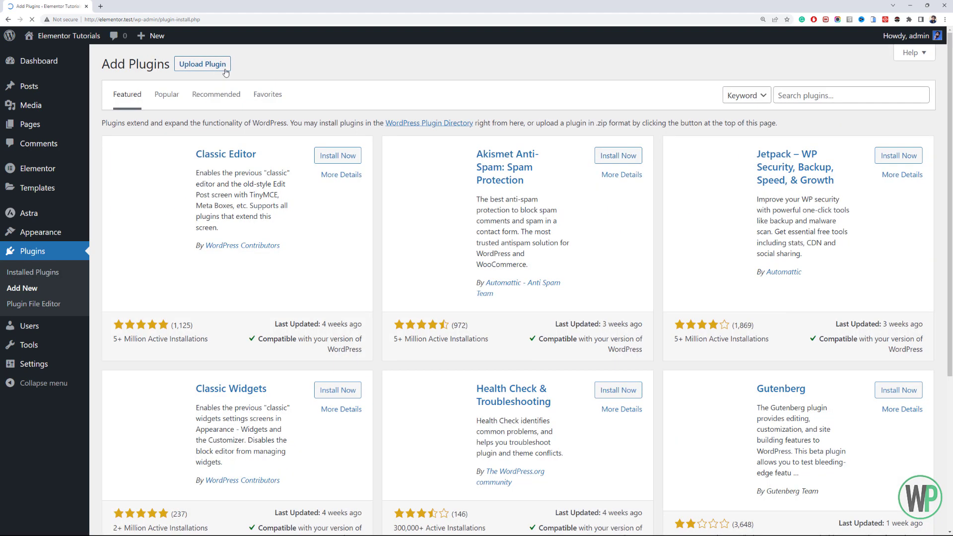
left_click(823, 93)
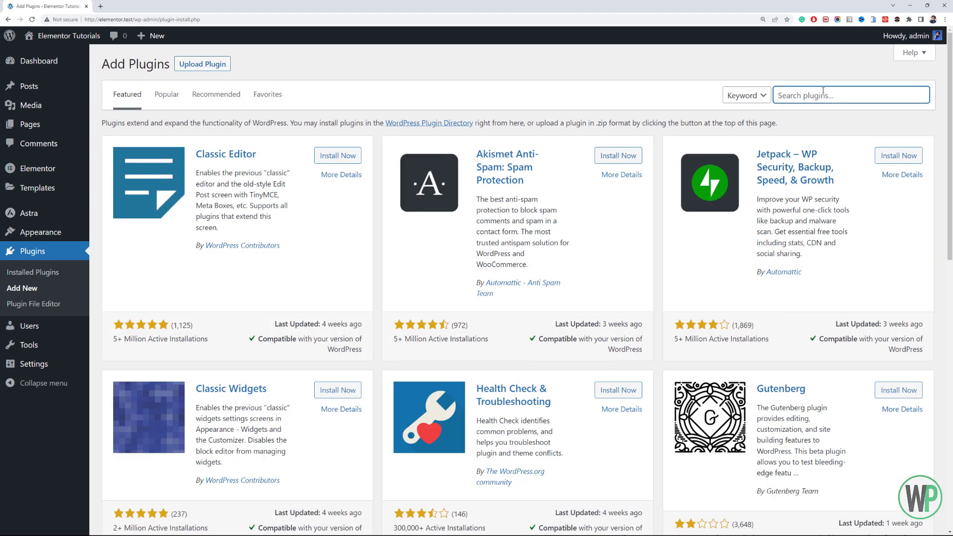
type("cptui")
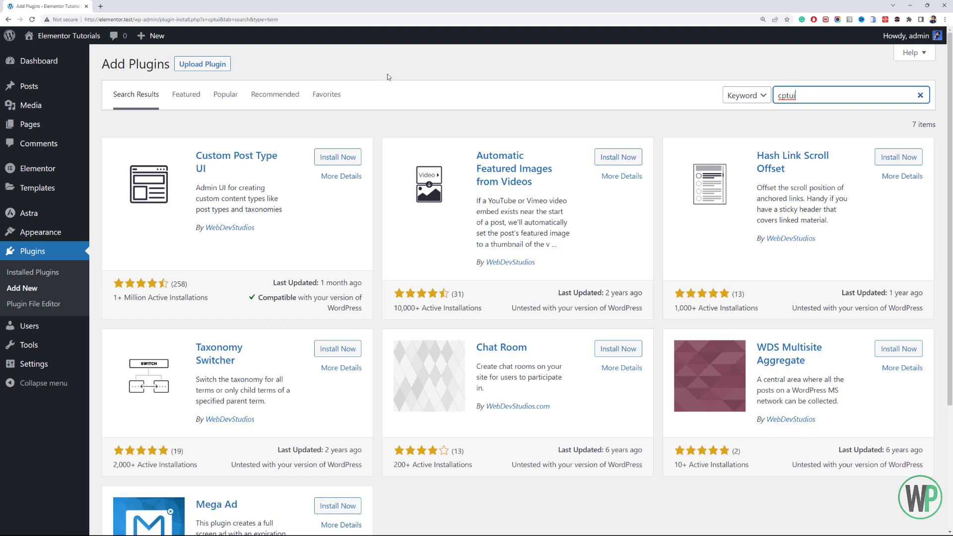
- Install and activate the Custom Post Type UI plugin
left_click(342, 158)
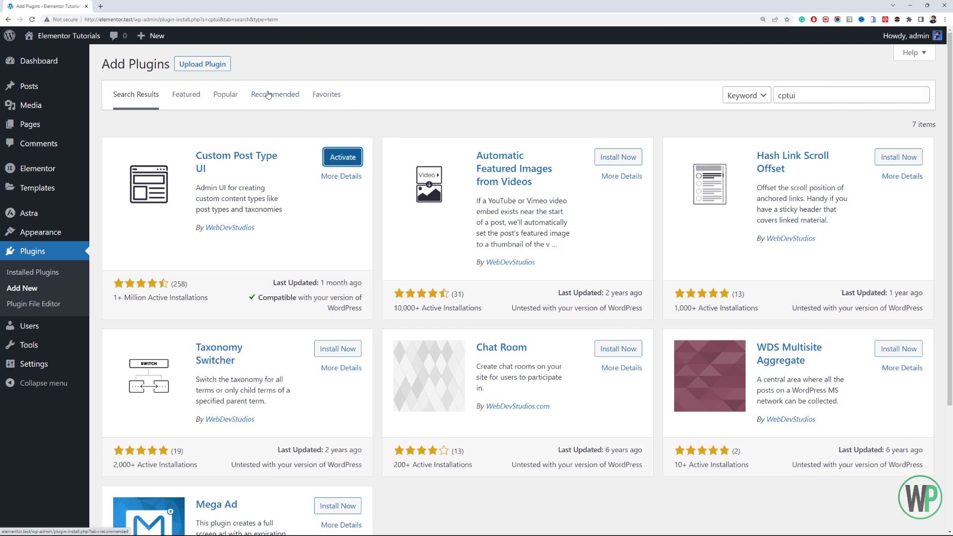
double_click(348, 176)
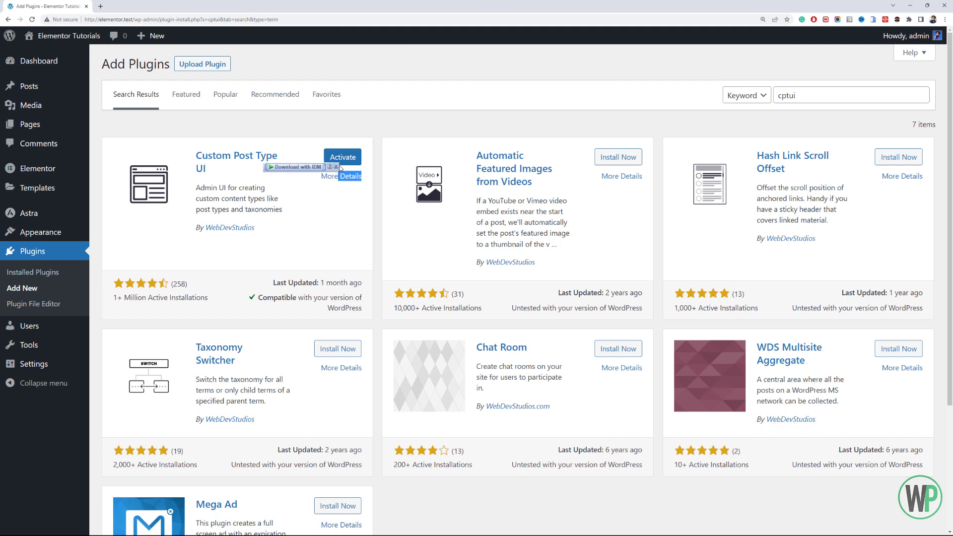
left_click(342, 156)
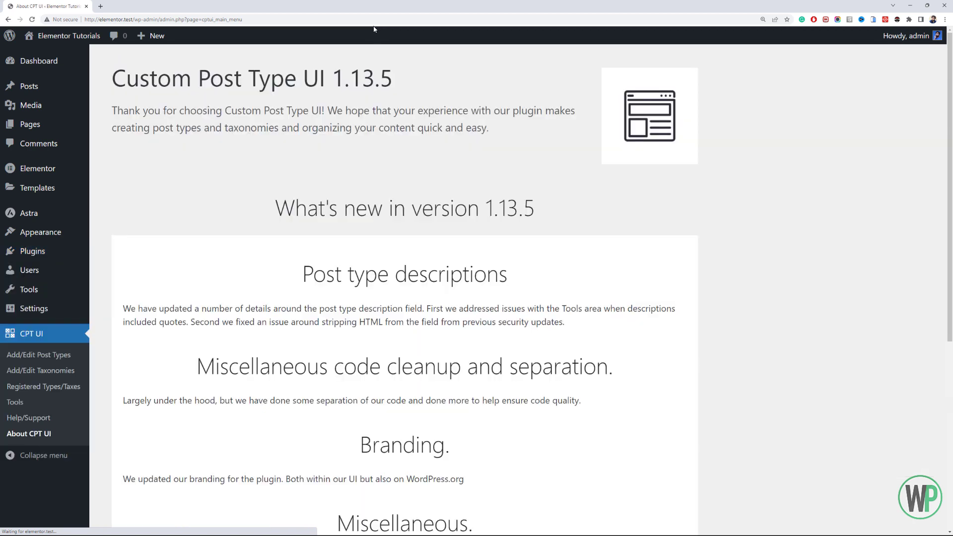
- Search the plugin directory for "acf", and install and activate the Advanced Custom Fields (ACF) plugin
mouse_move(72, 258)
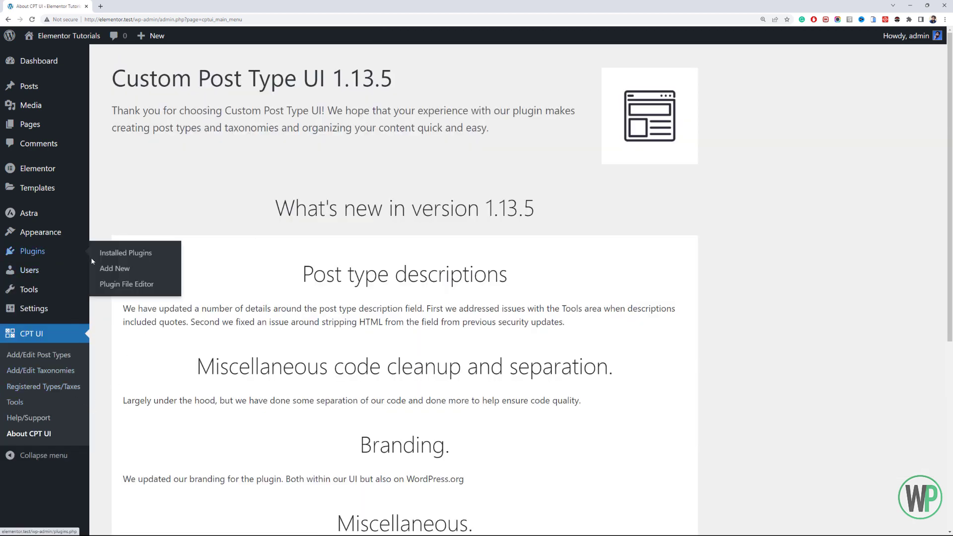
left_click(106, 267)
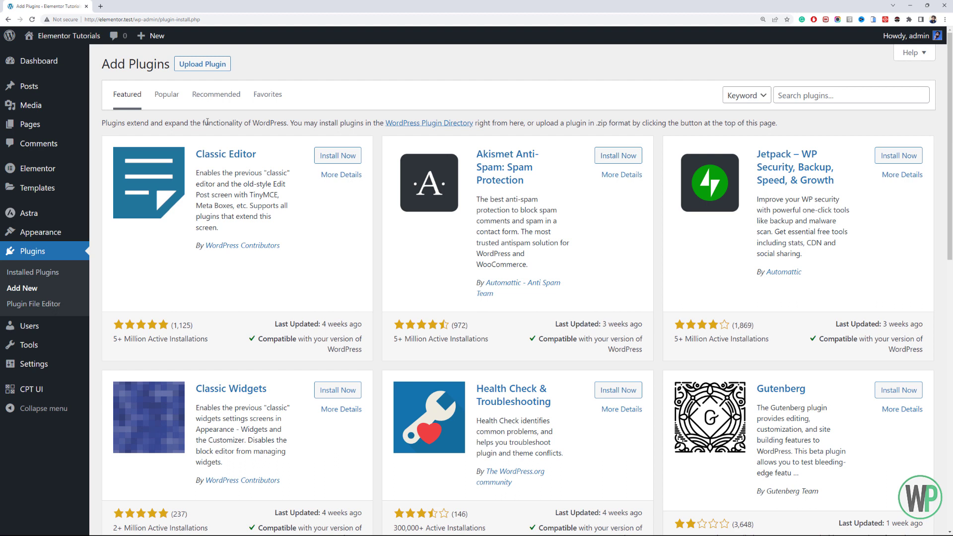
left_click(804, 91)
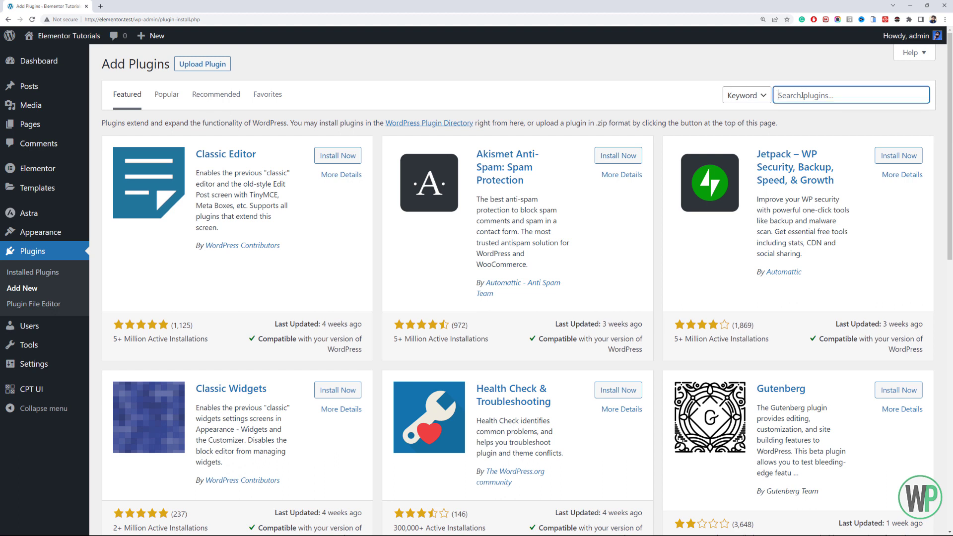
type("a c")
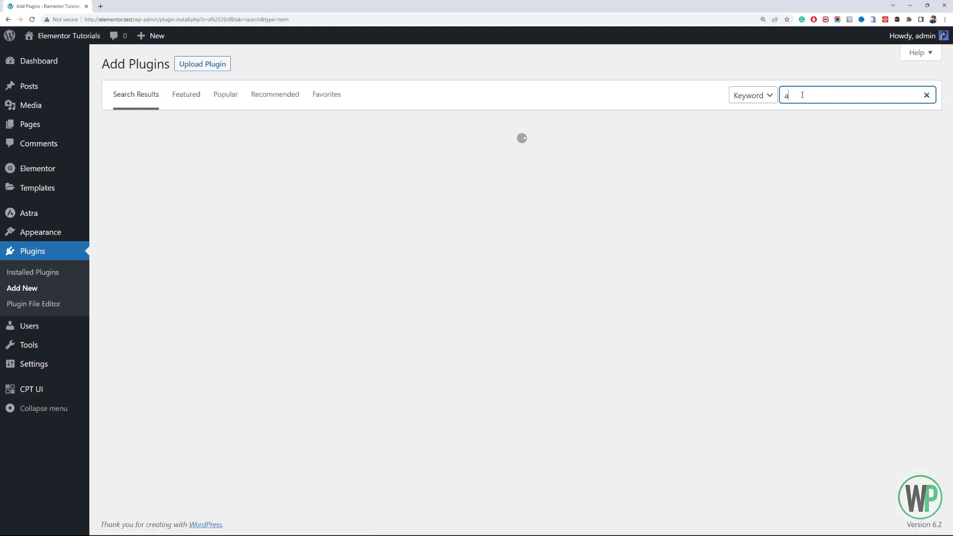
type("f")
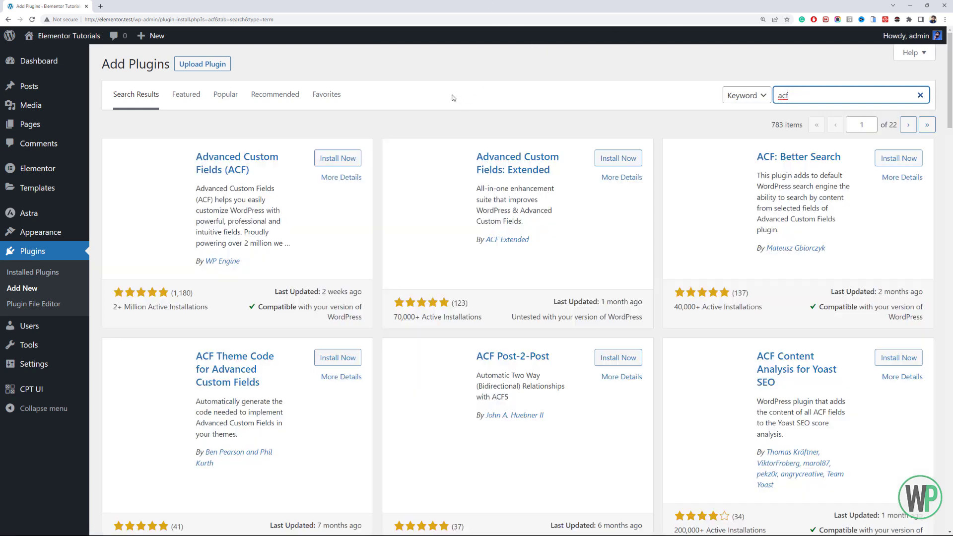
left_click(334, 158)
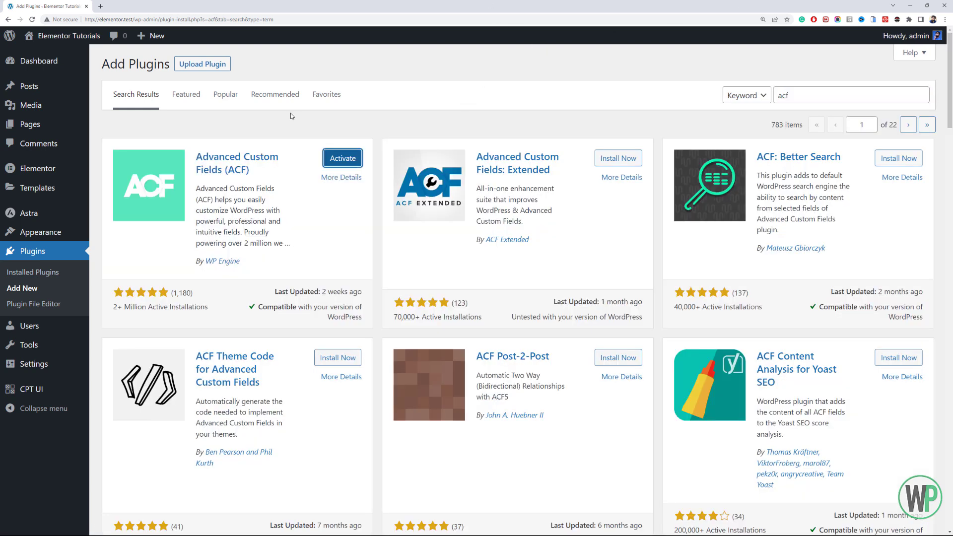
left_click(328, 161)
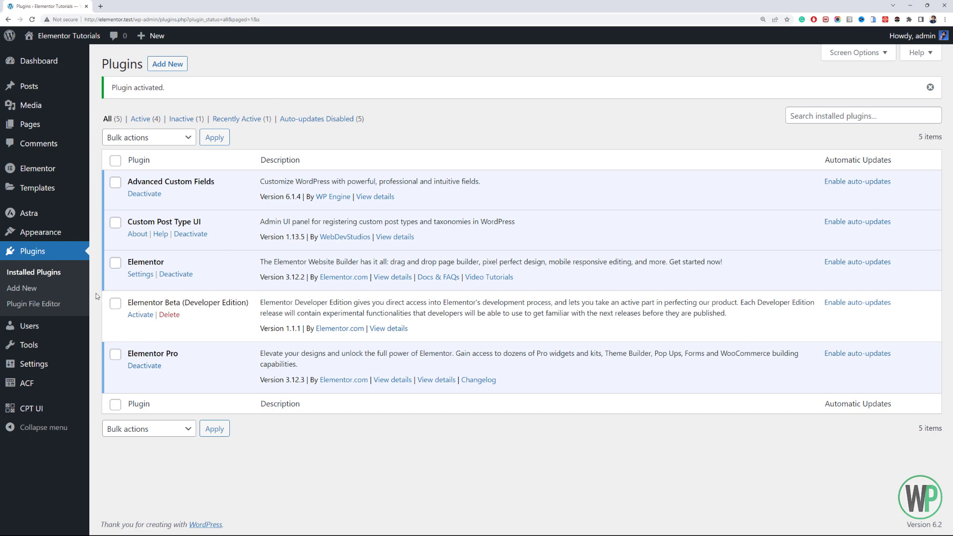
- Start a new custom post type in CPT UI with the post type slug "review"
mouse_move(50, 408)
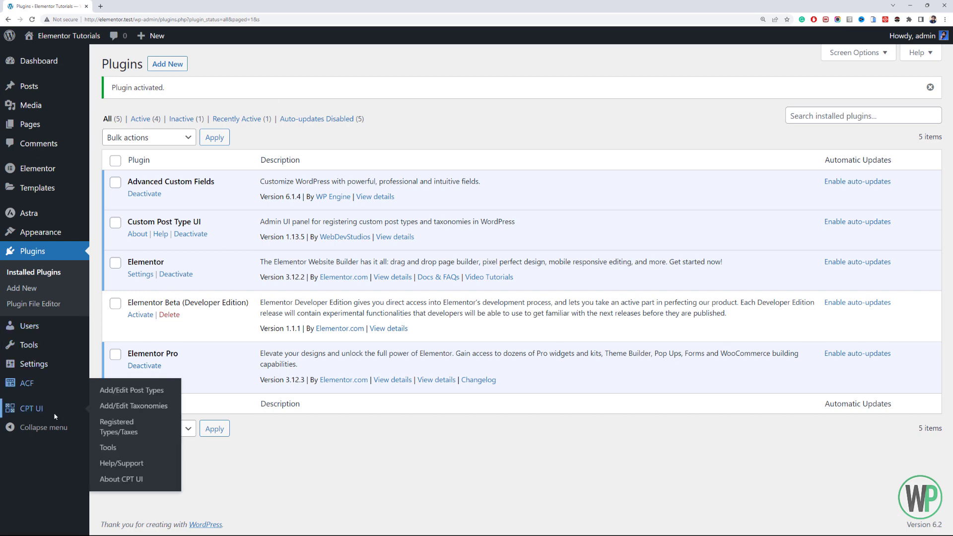
left_click(128, 392)
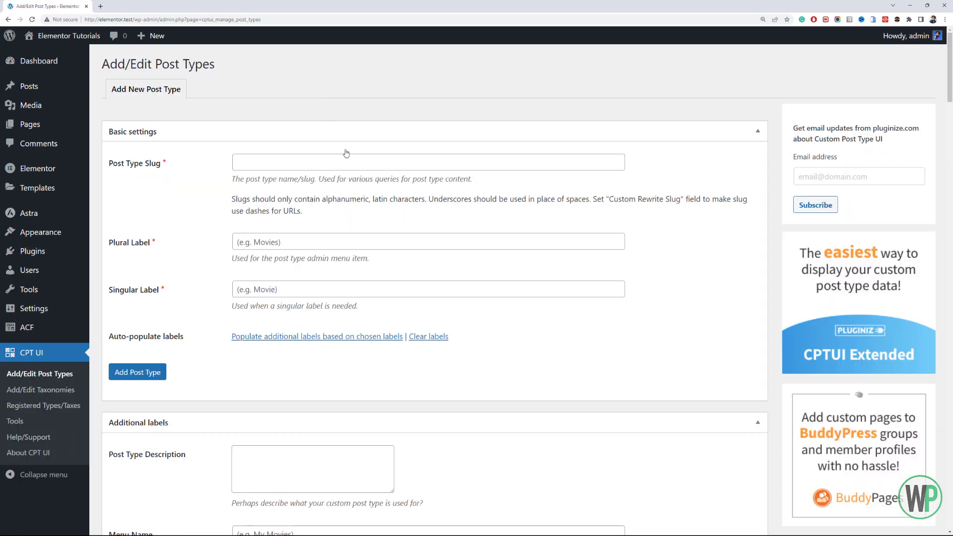
left_click(347, 155)
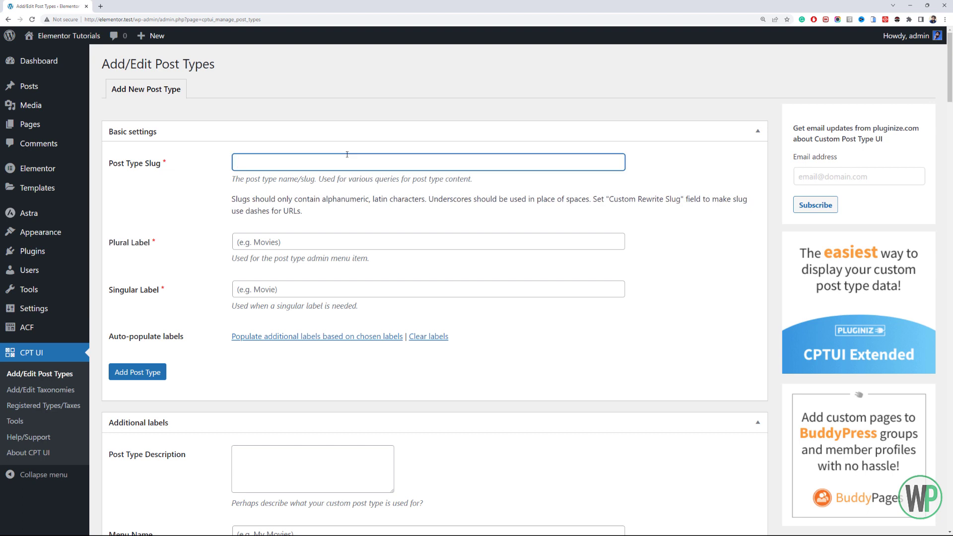
key("alt")
left_click(348, 154)
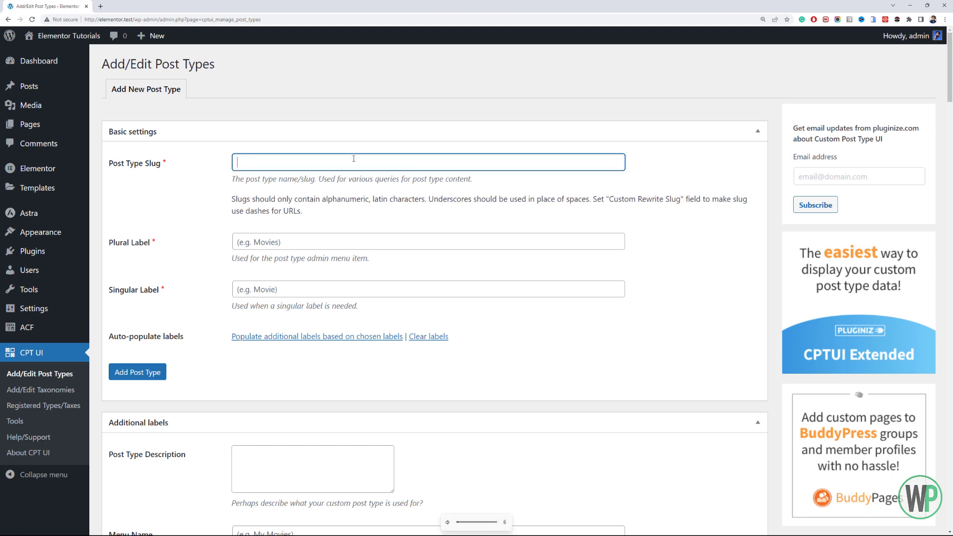
type("revi")
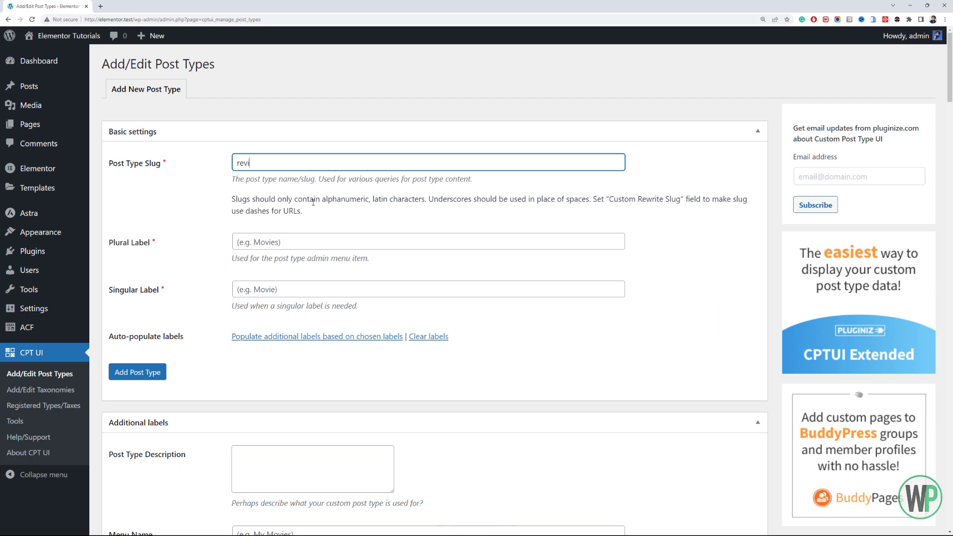
type("ew")
key("Tab")
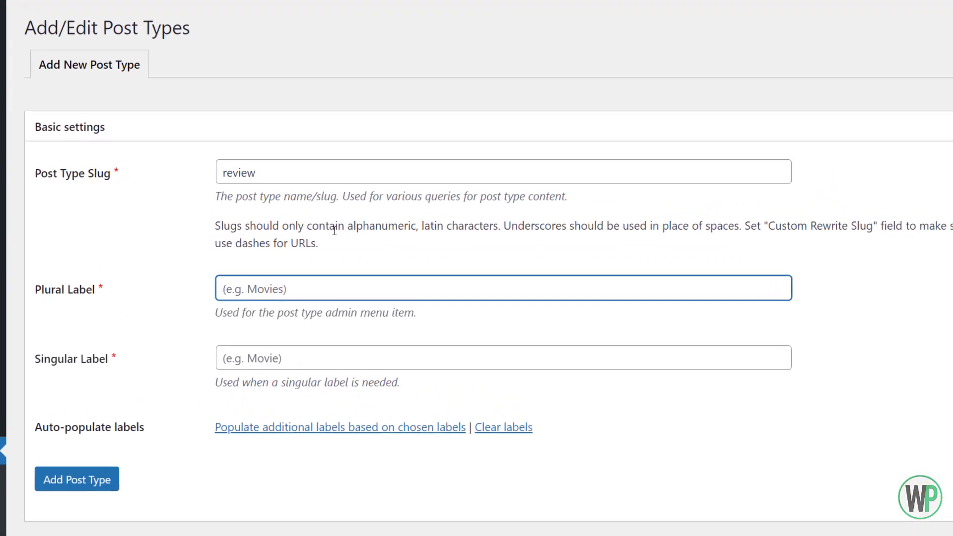
- Set the post type's plural label to "Reviews" and its singular label to "Review"
type("Revui")
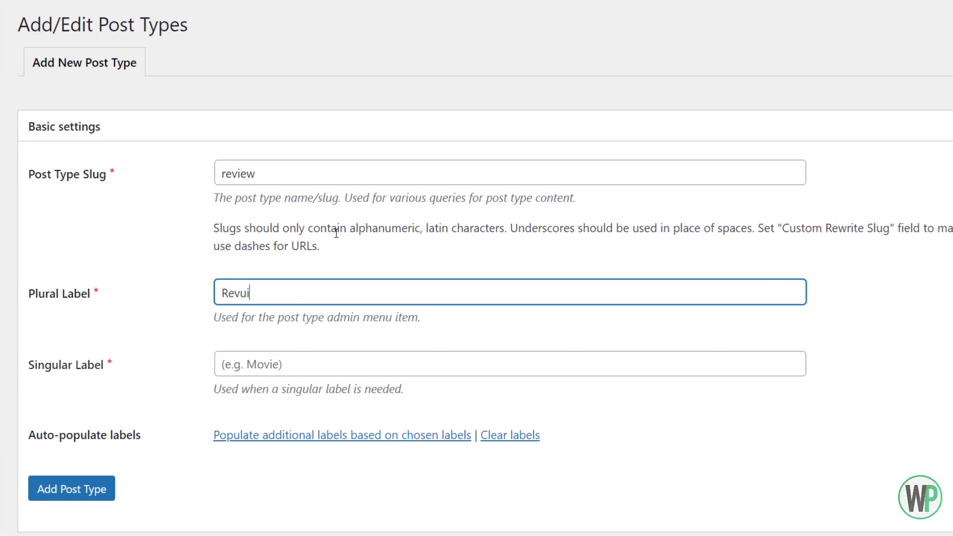
key("BackSpace")
key("BackSpace")
type("iews")
key("Tab")
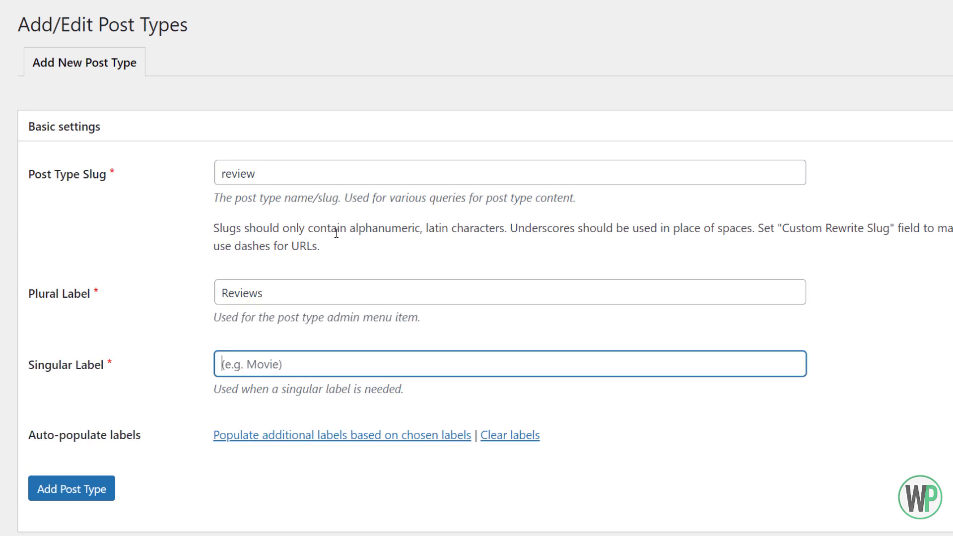
type("Review")
- Auto-populate the additional labels of the post type from the chosen plural and singular labels
left_click(378, 437)
scroll(362, 412, "down", 3)
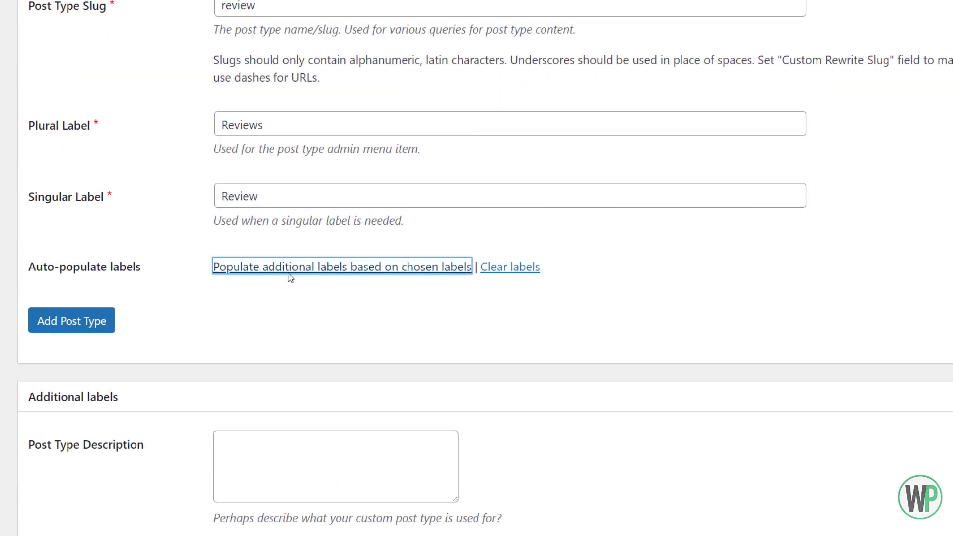
scroll(310, 504, "down", 3)
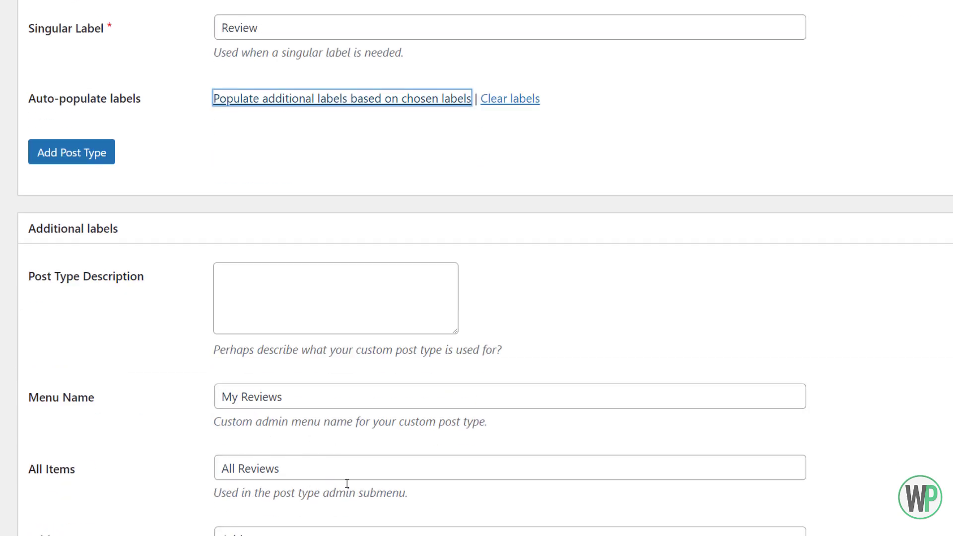
scroll(276, 412, "up", 6)
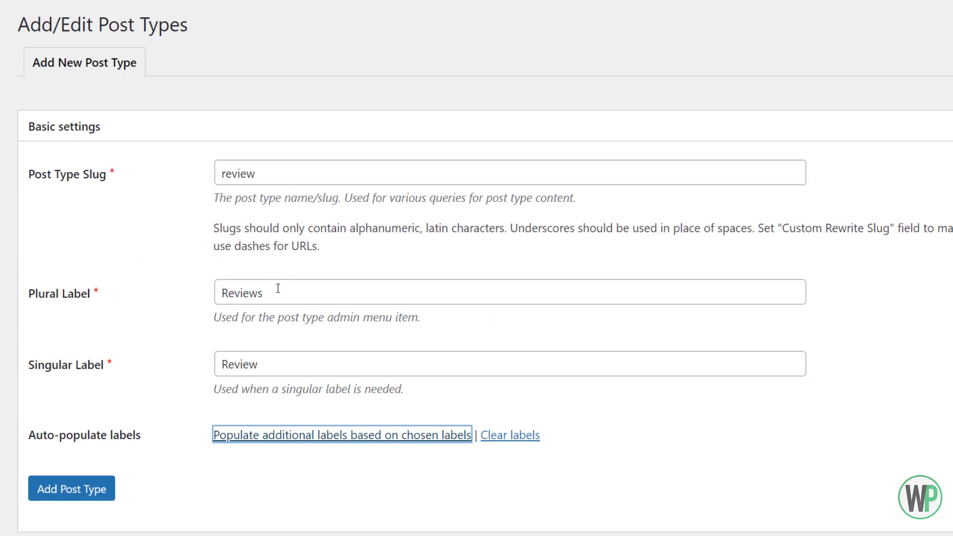
- Examine the post type's additional labels and its settings, including the choices offered for Has Archive
left_click(278, 289)
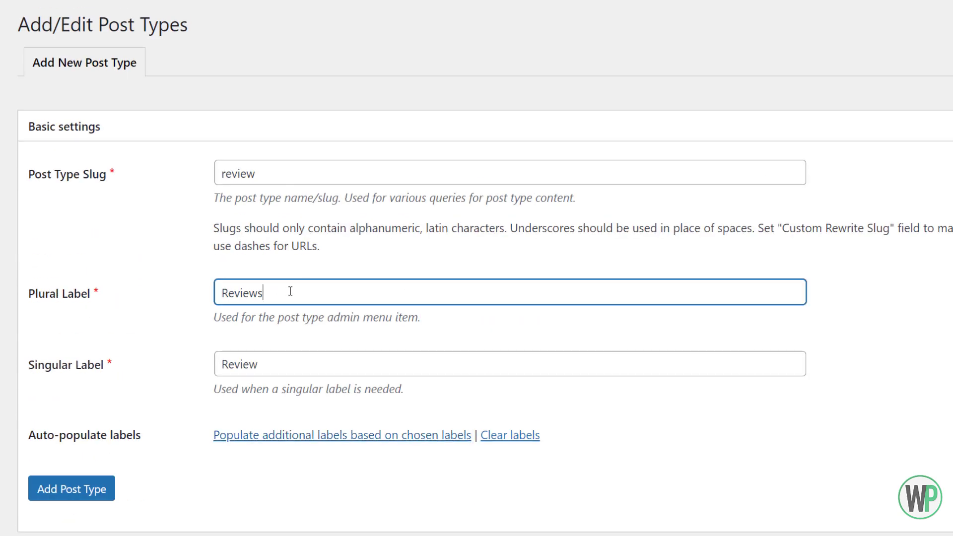
scroll(219, 334, "down", 1)
scroll(219, 334, "down", 20)
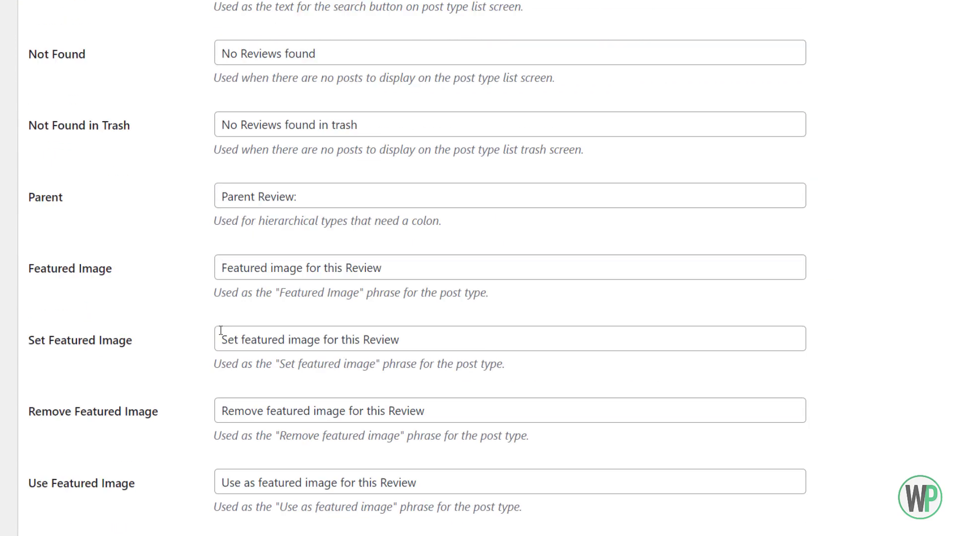
scroll(222, 331, "down", 17)
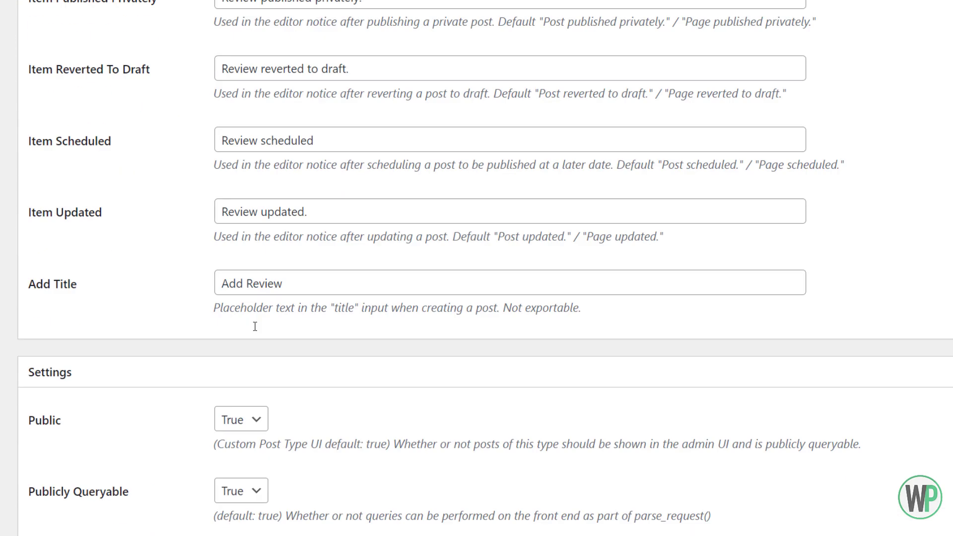
scroll(251, 325, "down", 3)
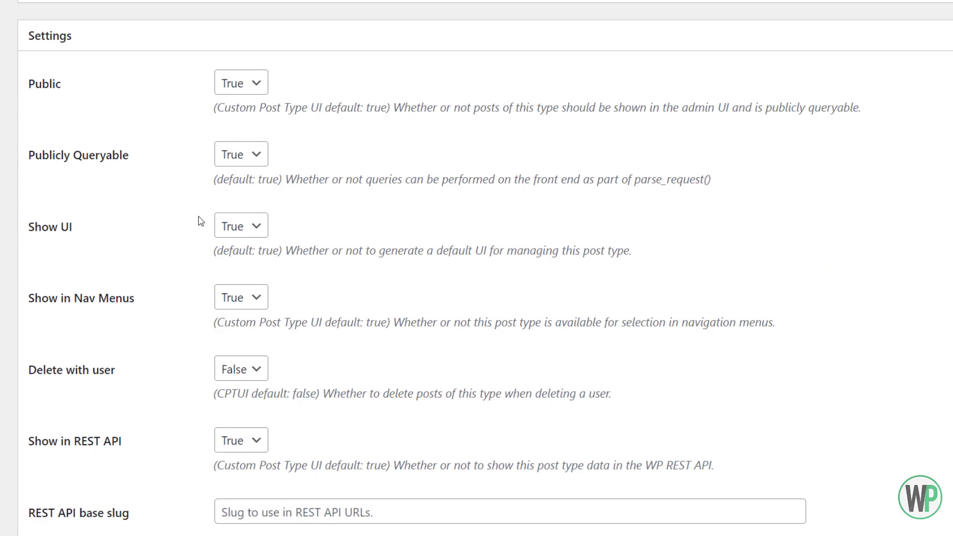
scroll(201, 221, "down", 10)
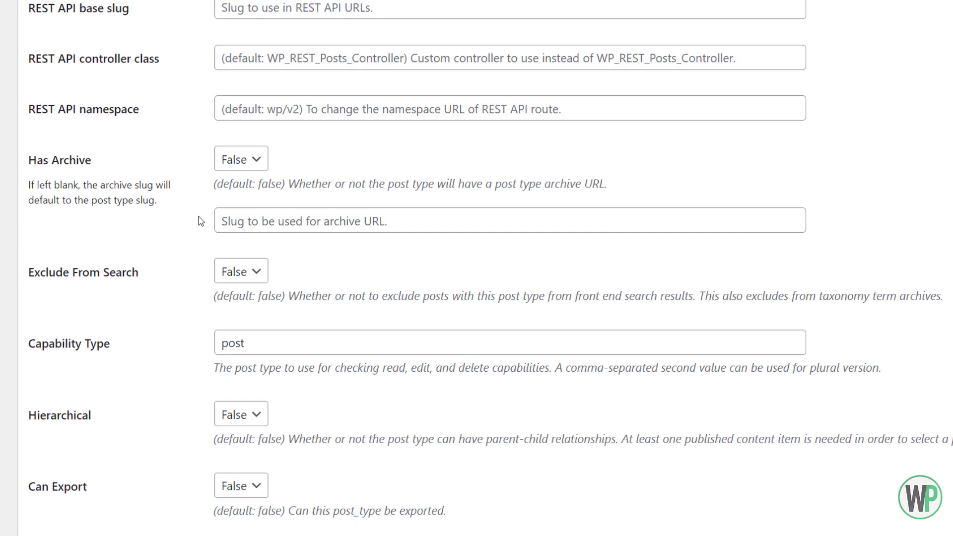
left_click(221, 160)
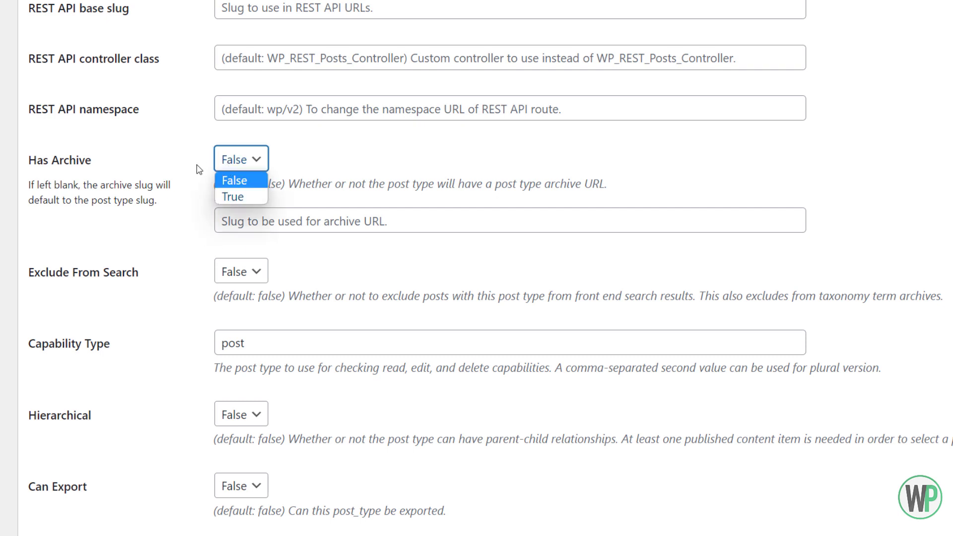
left_click(200, 175)
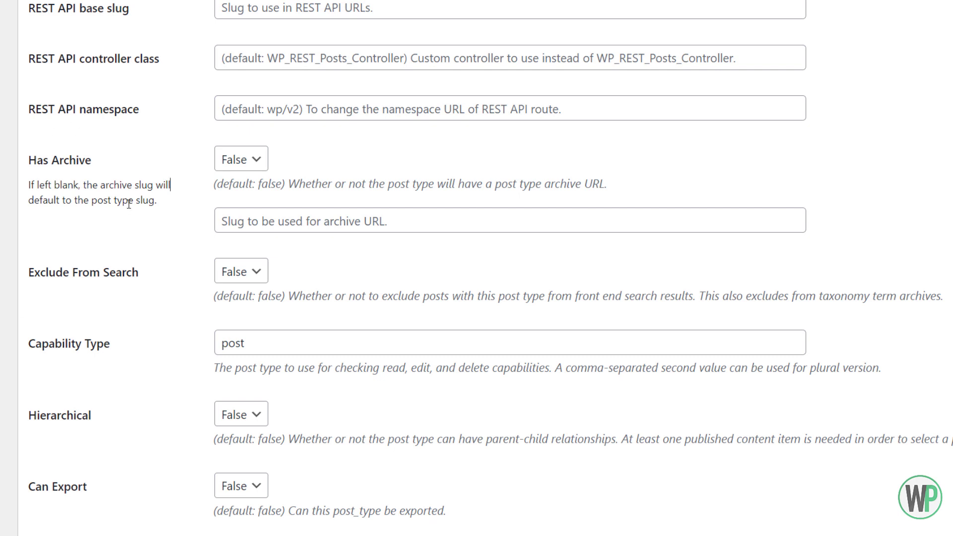
- Set Exclude From Search to True for the review post type
left_click(254, 273)
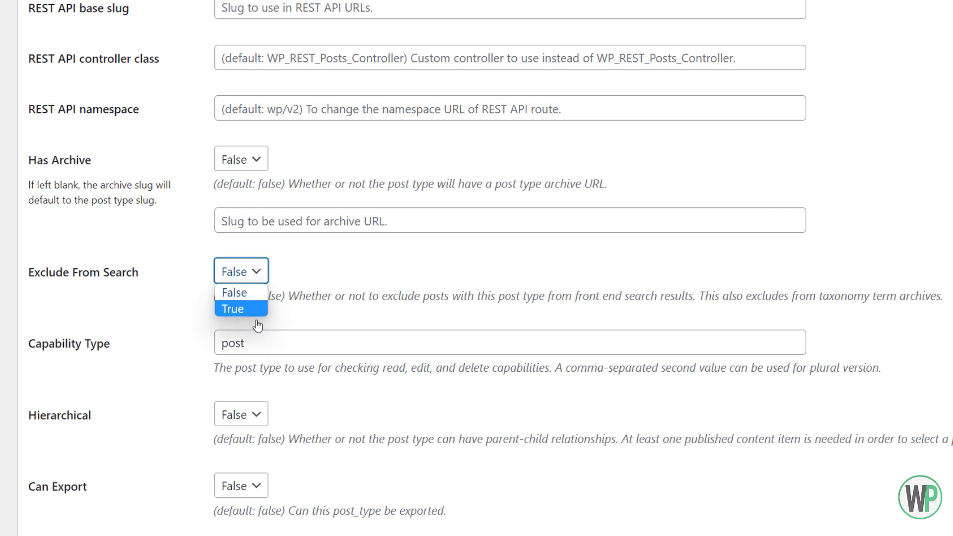
left_click(239, 310)
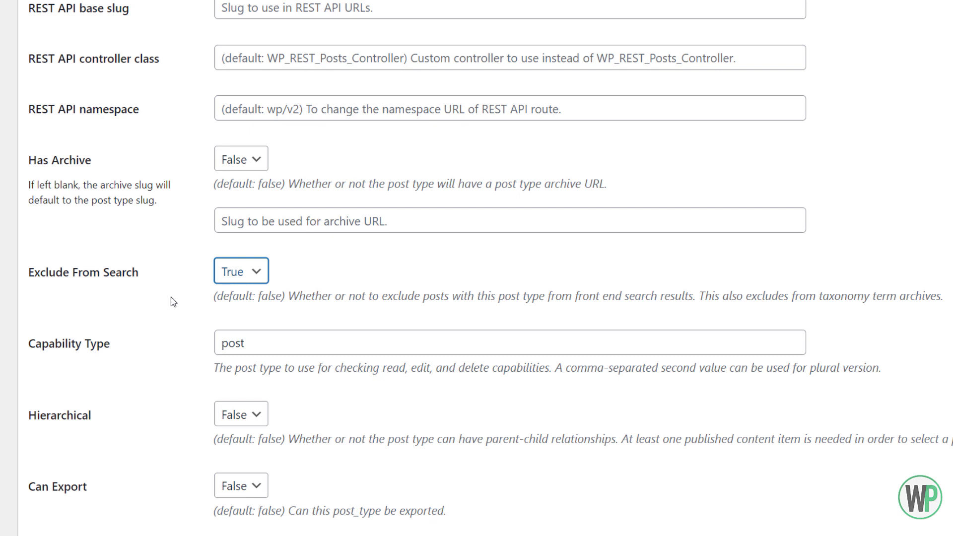
scroll(245, 388, "down", 3)
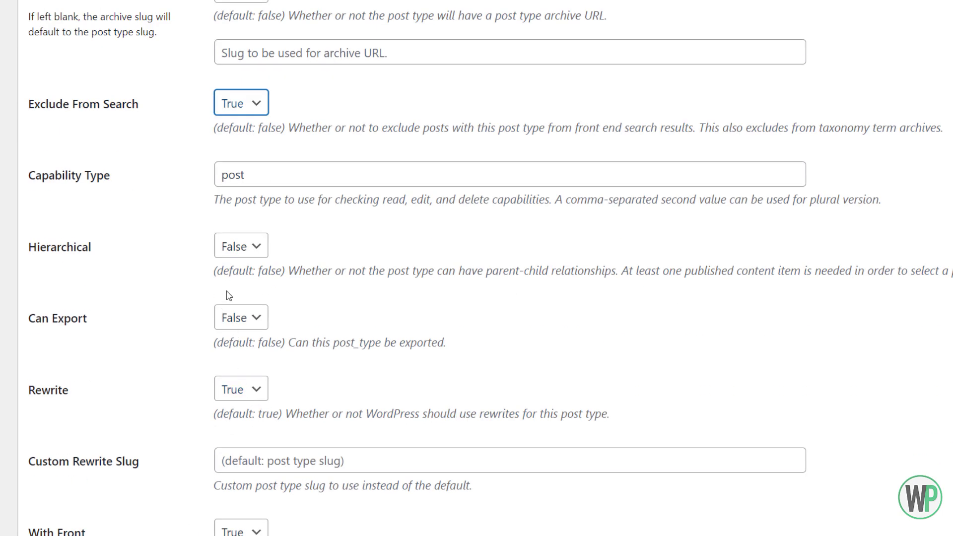
scroll(228, 294, "up", 3)
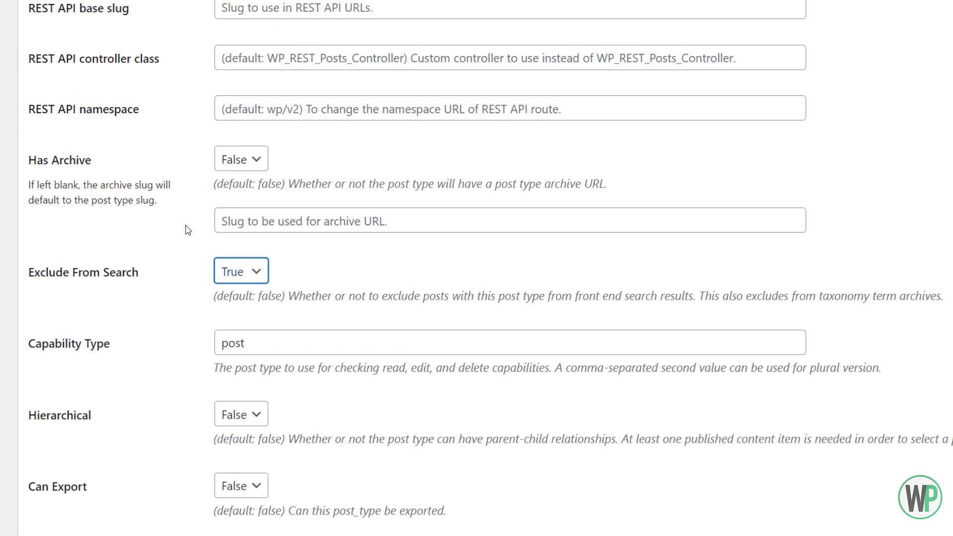
scroll(199, 230, "up", 3)
scroll(203, 297, "down", 3)
- Examine the choices offered for the post type's Has Archive and Hierarchical settings, leaving both at False
left_click(236, 169)
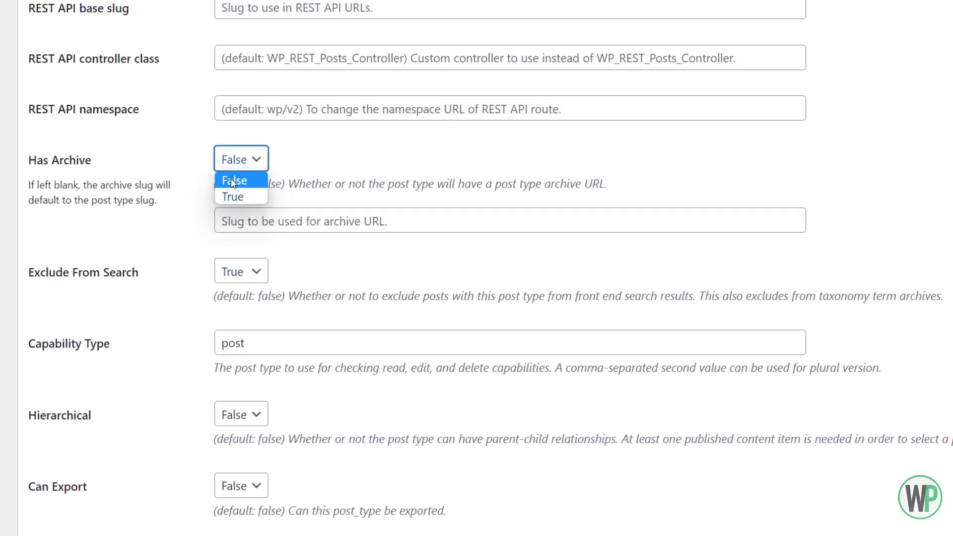
left_click(203, 187)
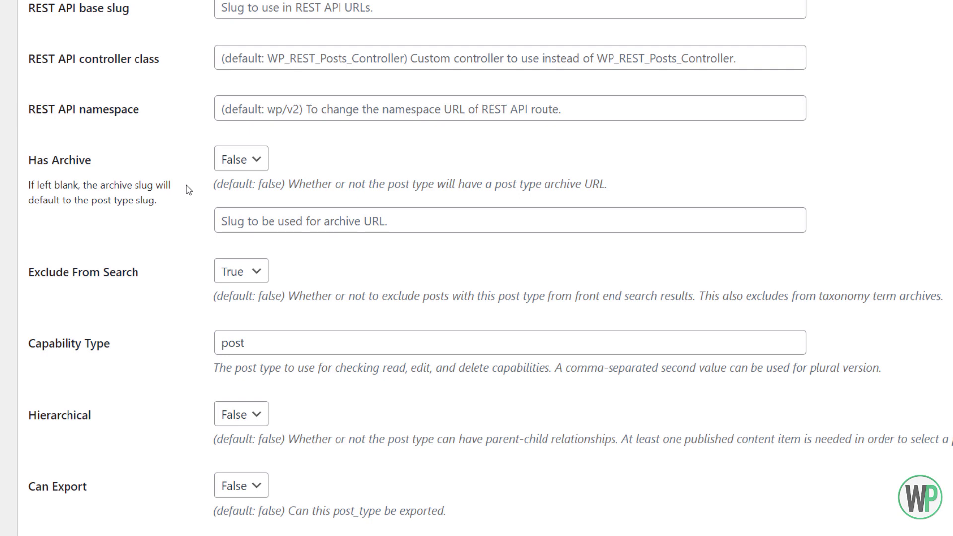
scroll(181, 215, "down", 3)
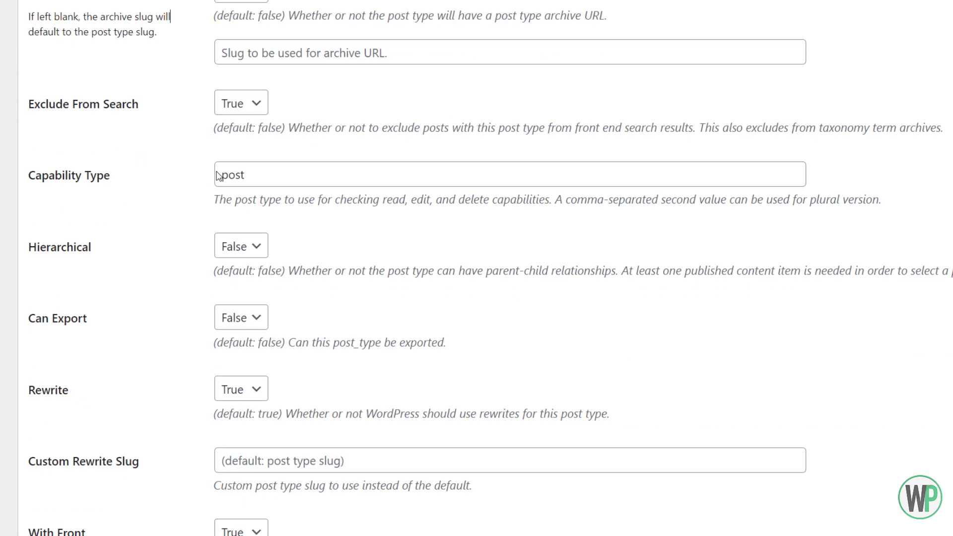
left_click(231, 254)
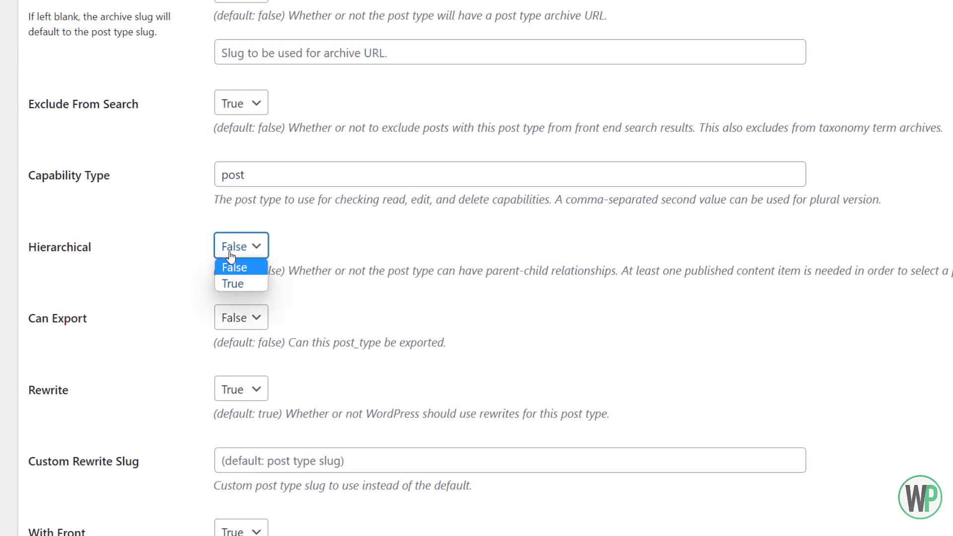
left_click(193, 253)
left_click(240, 253)
left_click(198, 246)
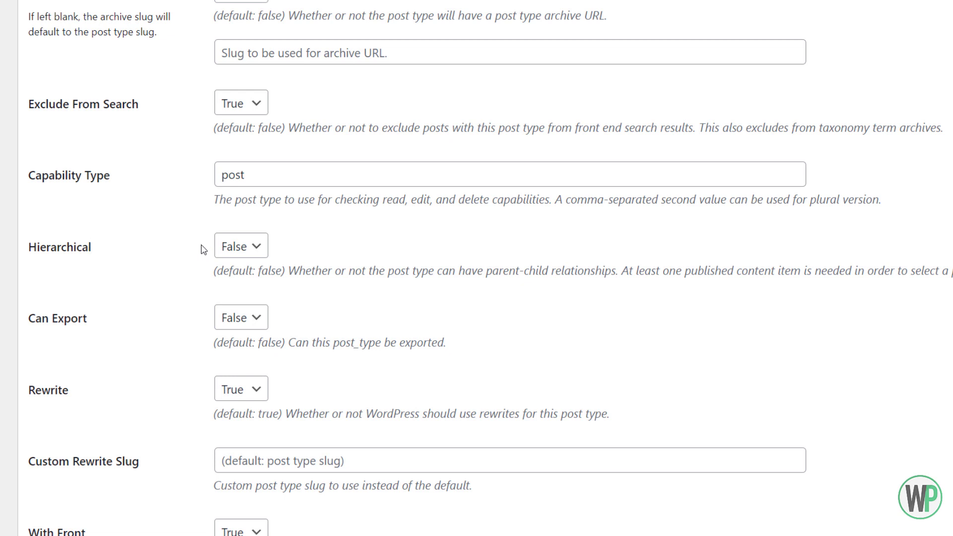
left_click(224, 247)
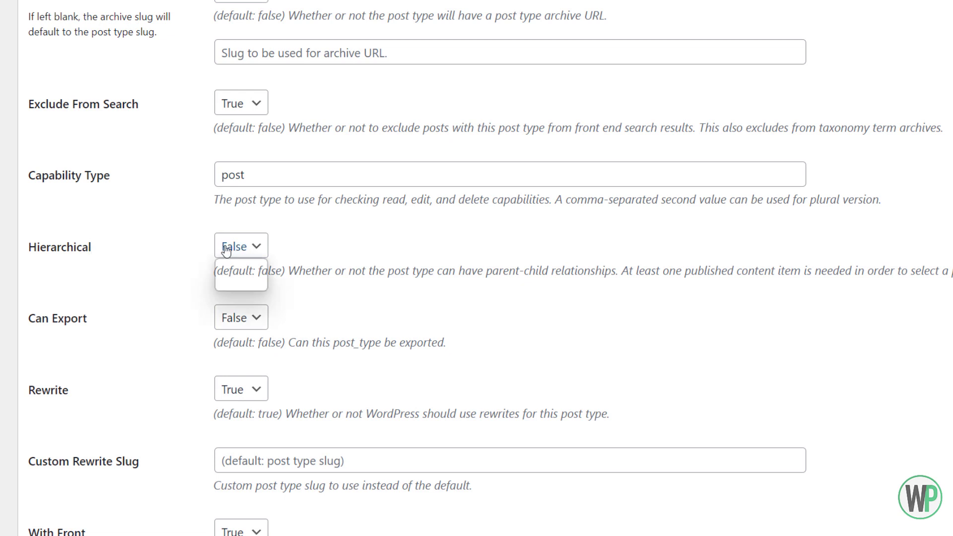
left_click(186, 251)
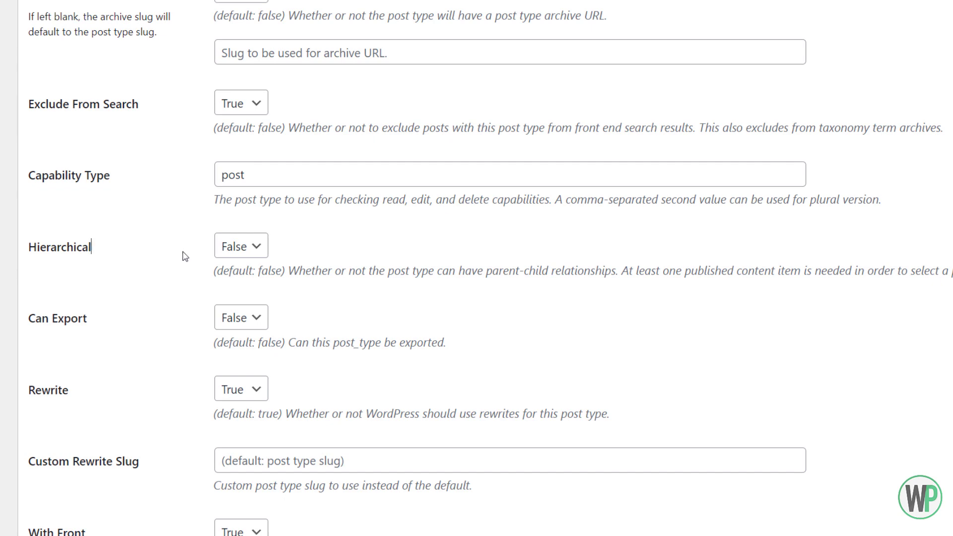
left_click(232, 258)
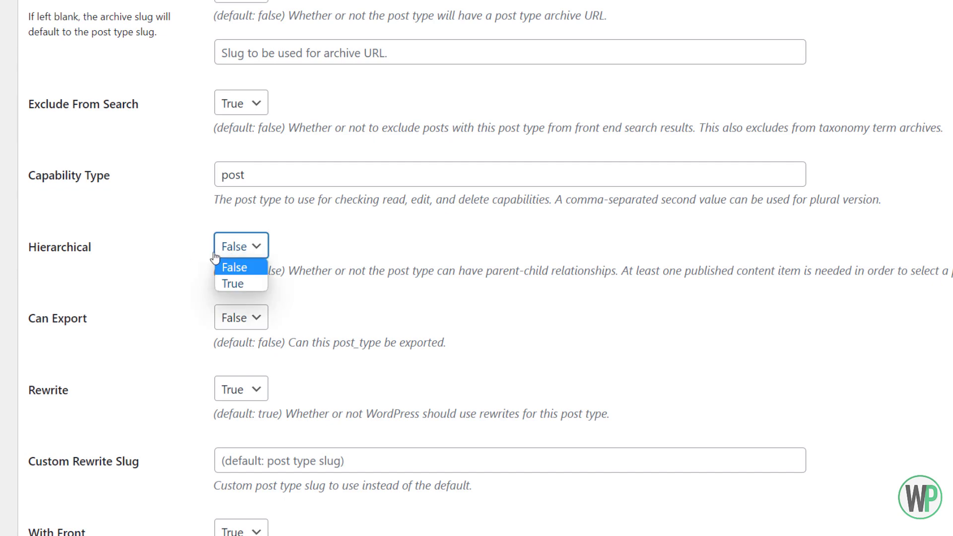
left_click(206, 267)
- Search the dashicons for "star" and set the post type's menu icon to dashicons-star-half
scroll(207, 268, "down", 3)
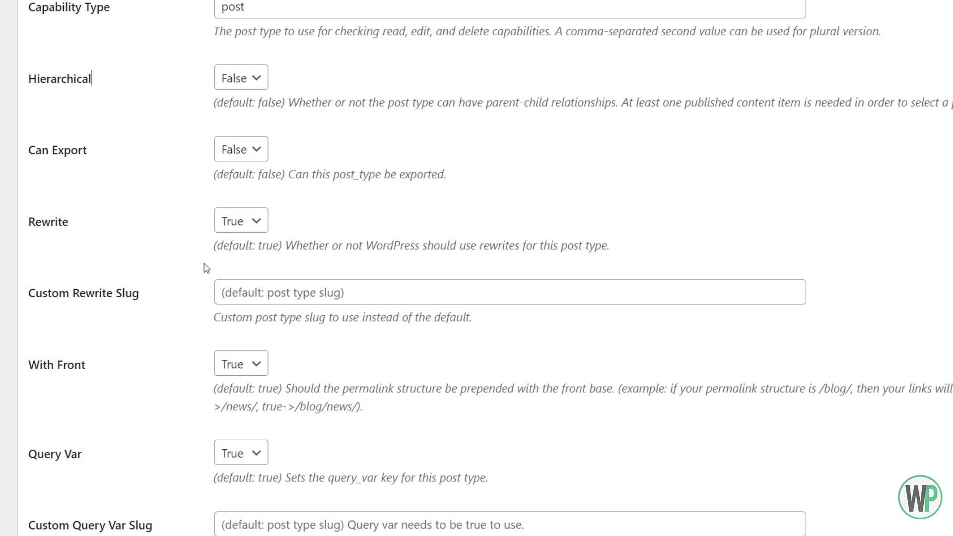
scroll(207, 268, "down", 3)
scroll(207, 268, "down", 10)
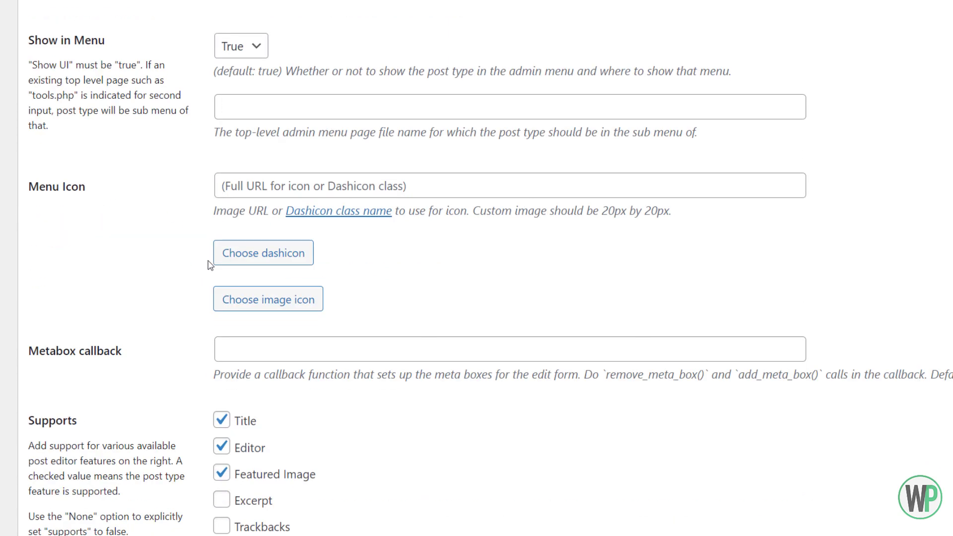
left_click(250, 253)
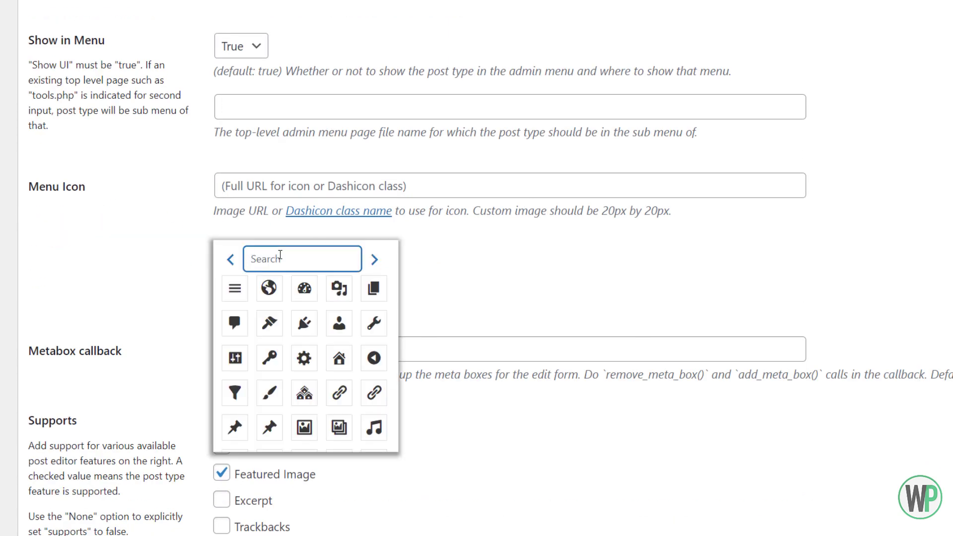
type("star")
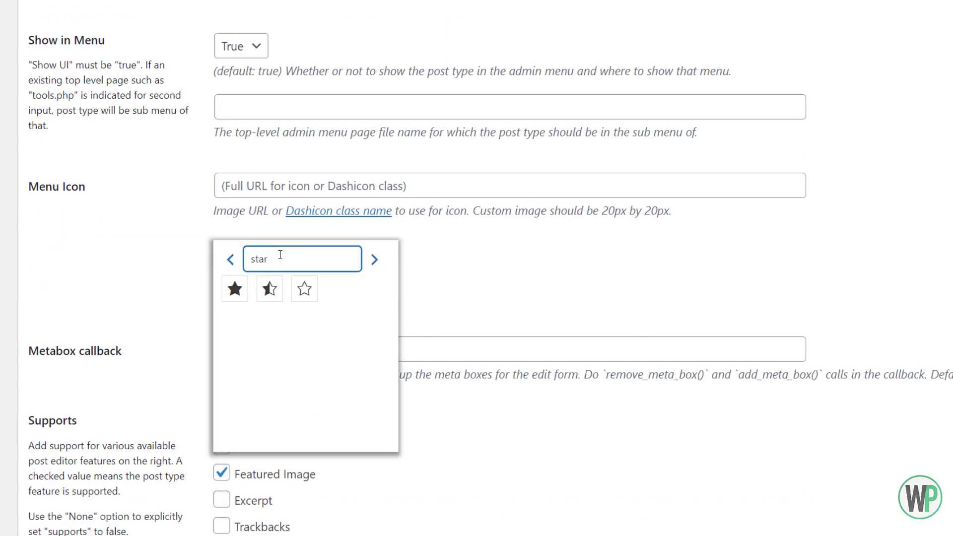
left_click(270, 289)
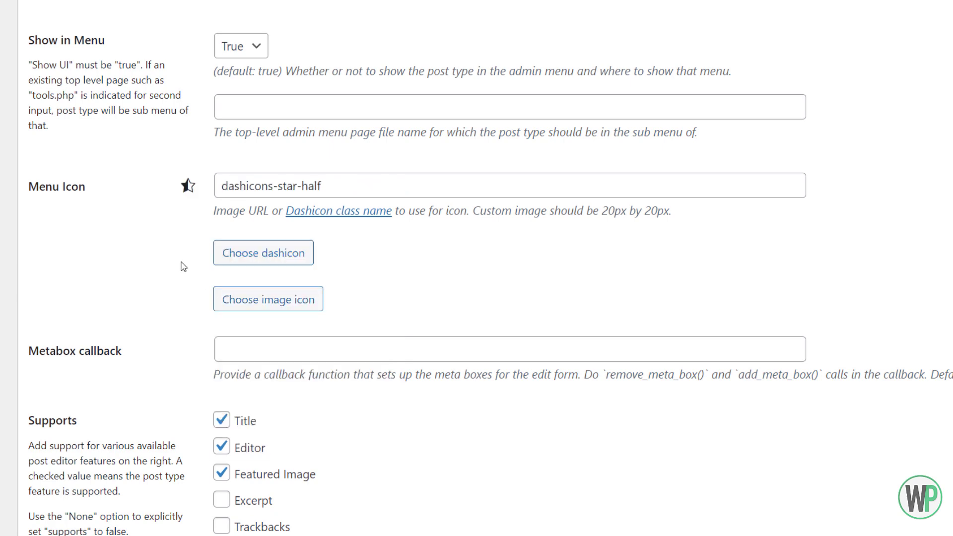
left_click(243, 262)
left_click(188, 252)
- Add the configured review post type to the site and check its entry in the admin menu
scroll(188, 252, "down", 7)
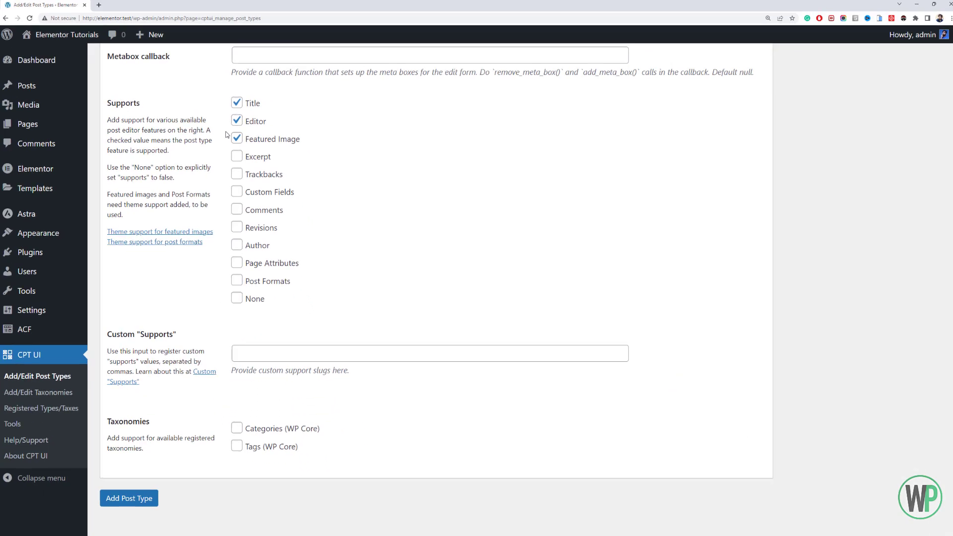
scroll(211, 335, "down", 1)
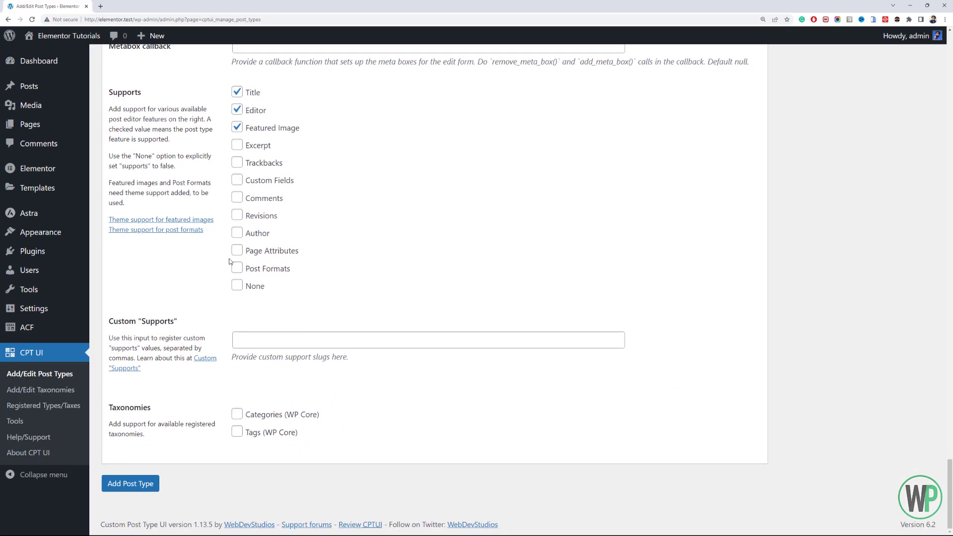
left_click(152, 484)
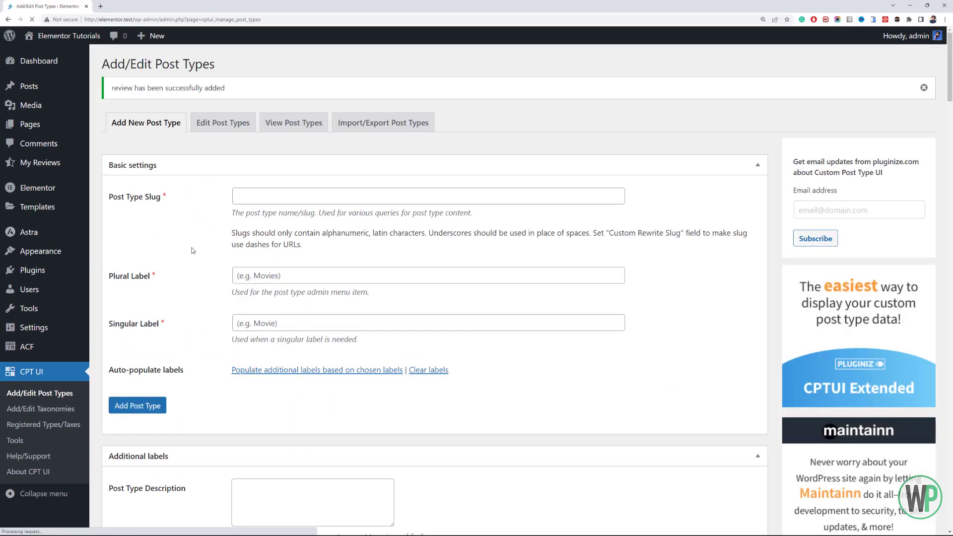
left_click_drag(226, 89, 121, 88)
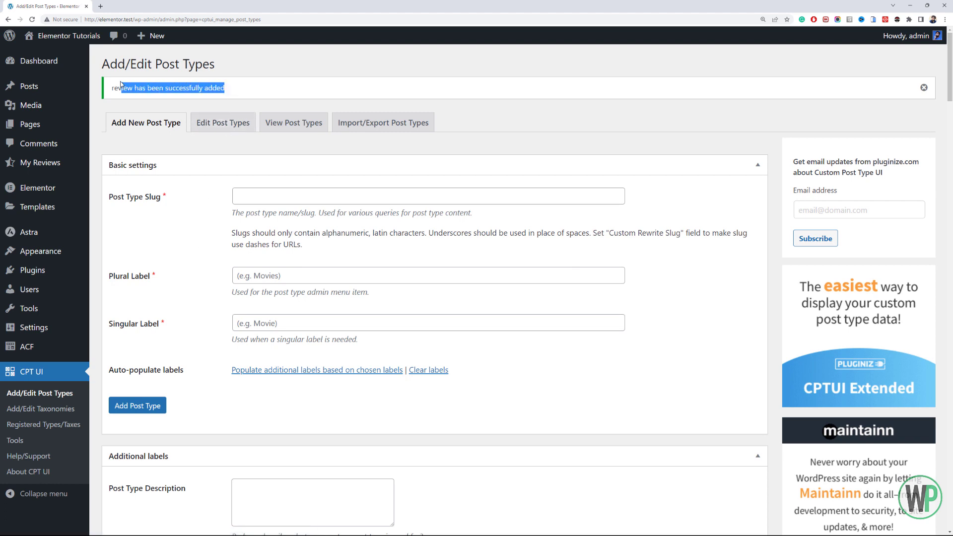
mouse_move(74, 172)
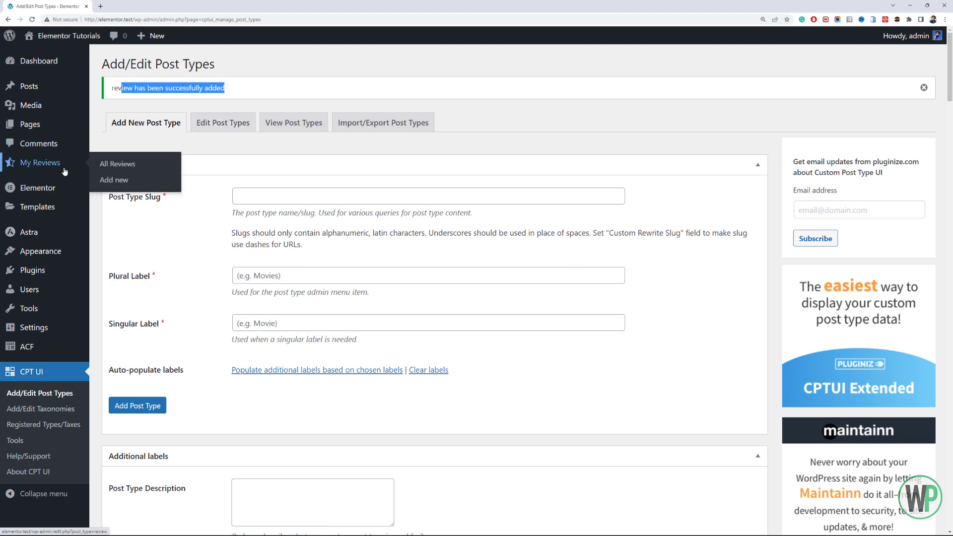
- Edit the review post type, change its menu name to "Reviews" and save it
left_click(222, 124)
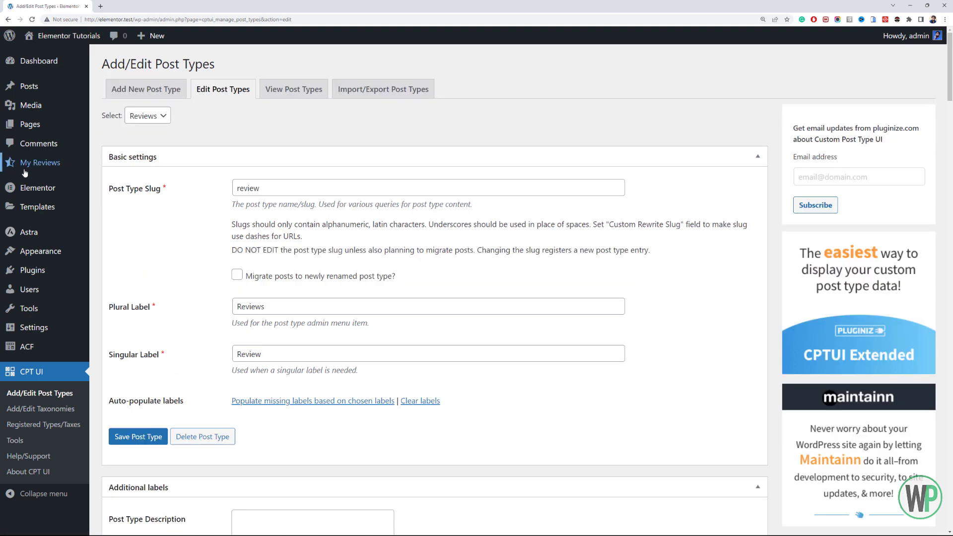
scroll(207, 229, "down", 7)
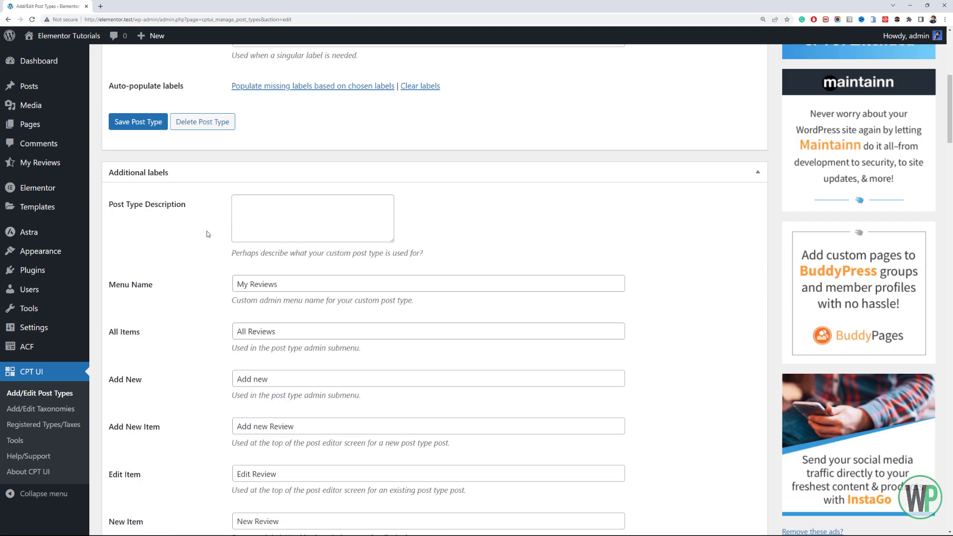
left_click_drag(248, 262, 229, 262)
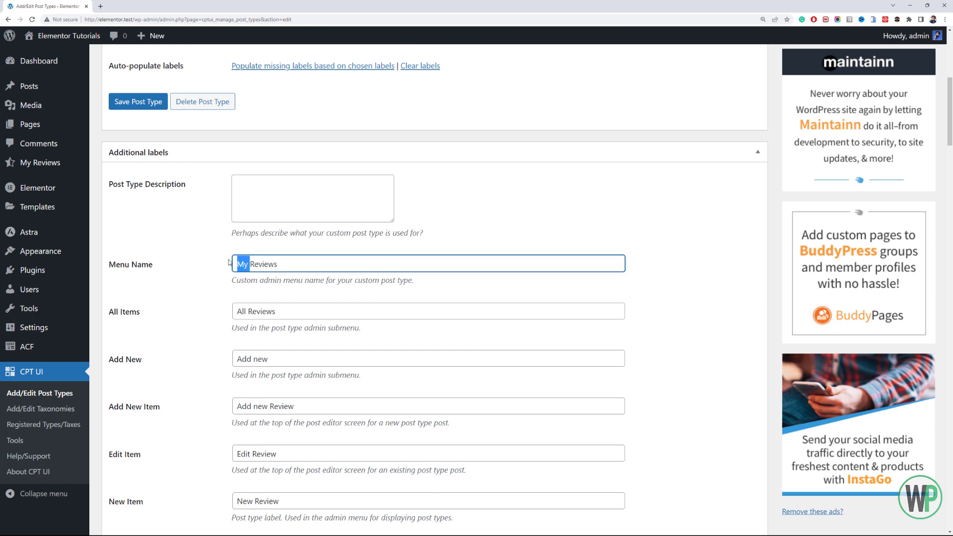
key("BackSpace")
left_click(141, 101)
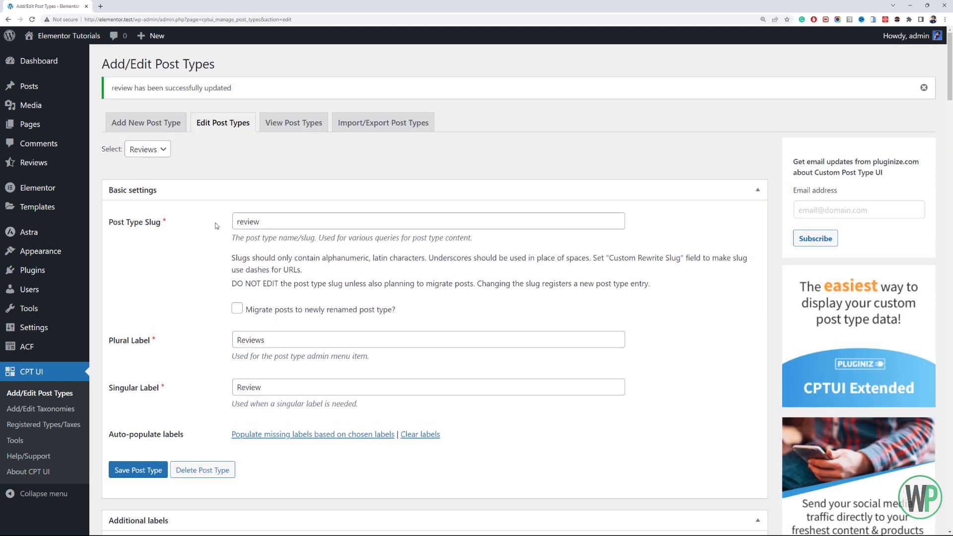
- Open the list of all reviews and start a new review
mouse_move(48, 168)
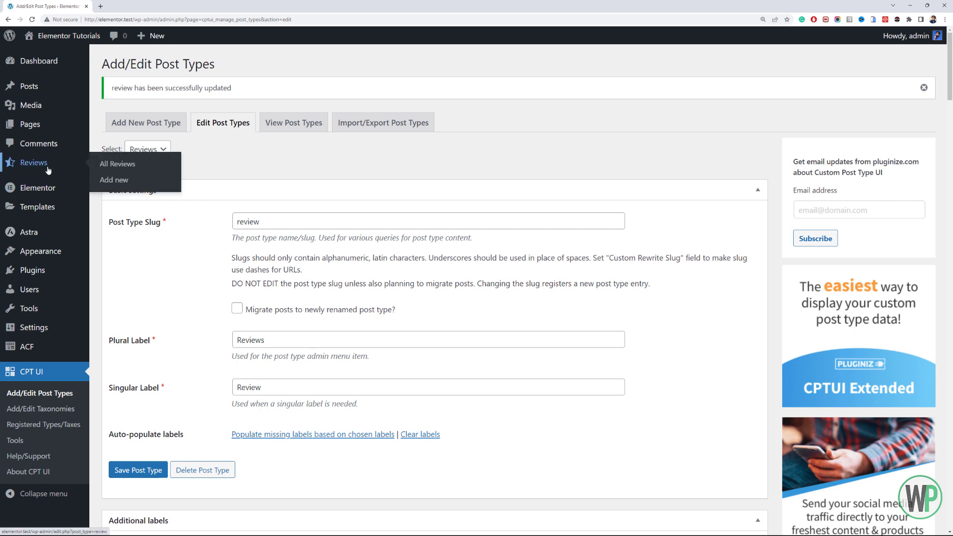
left_click(117, 165)
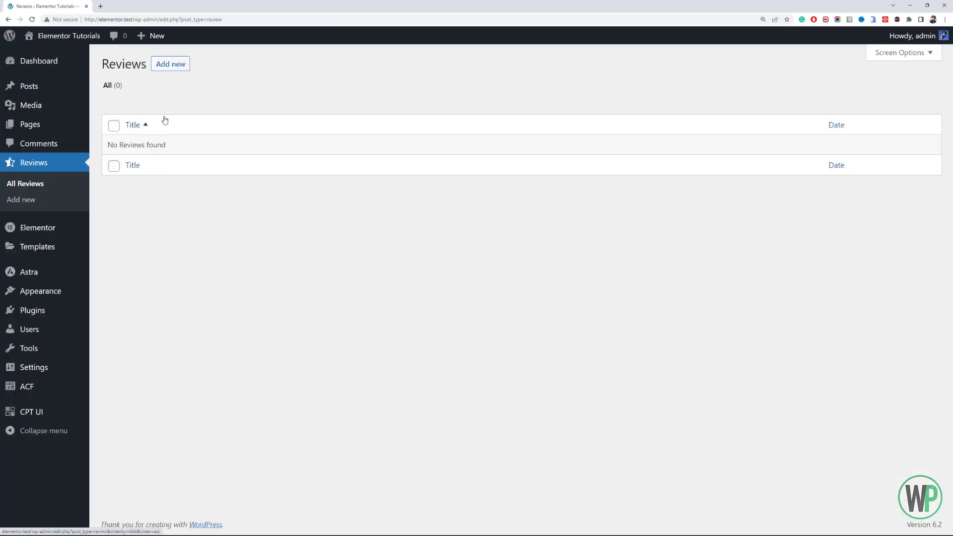
left_click(173, 70)
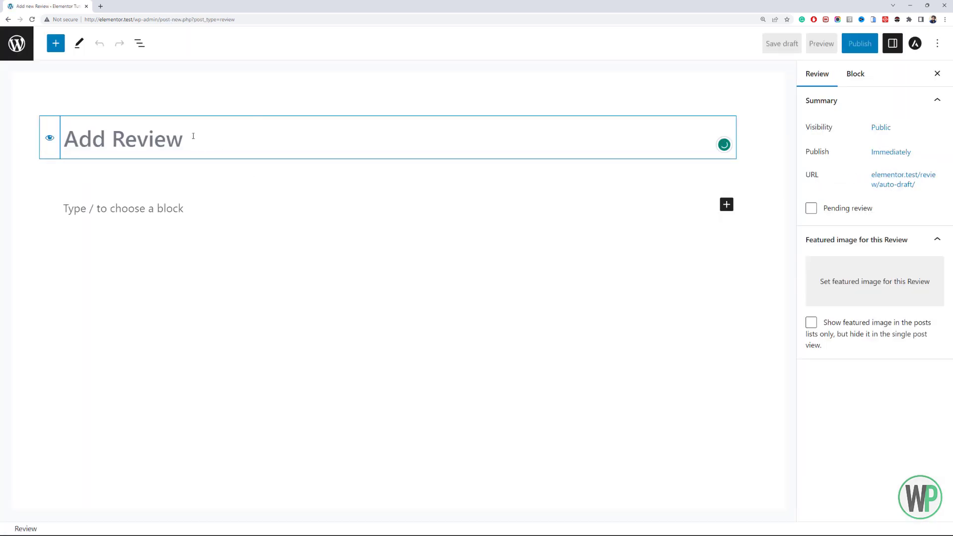
- Examine the new review's title, content block and post settings, and return to the reviews list without saving
left_click(189, 204)
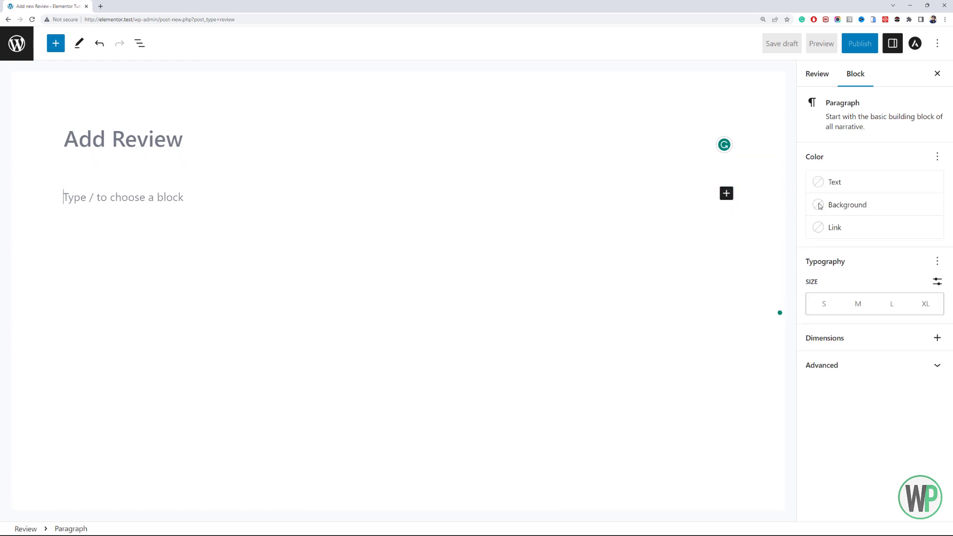
left_click(621, 303)
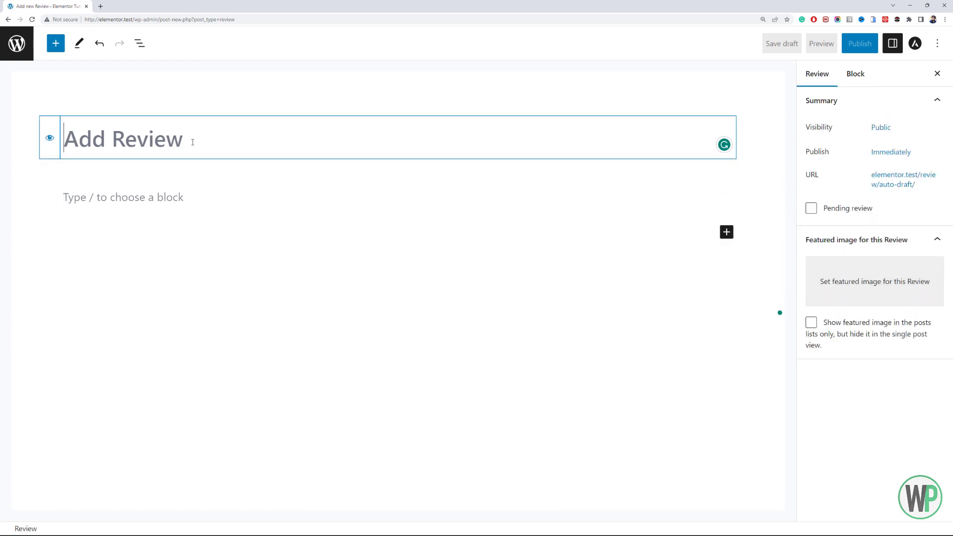
left_click(208, 202)
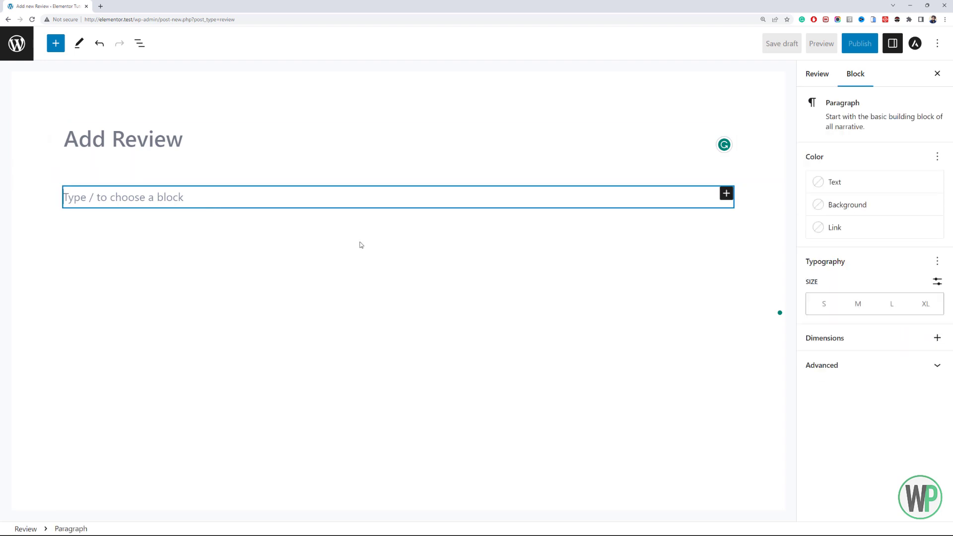
left_click(828, 73)
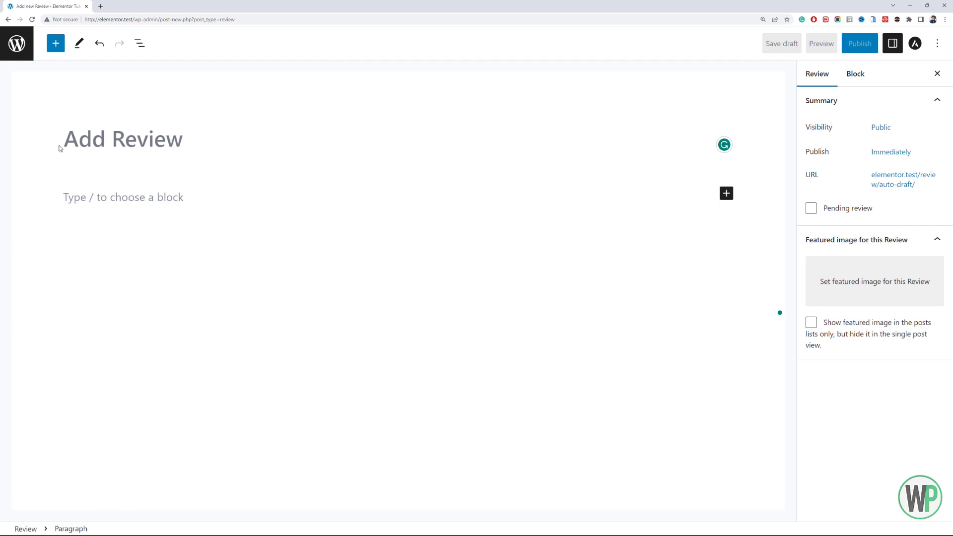
left_click(12, 46)
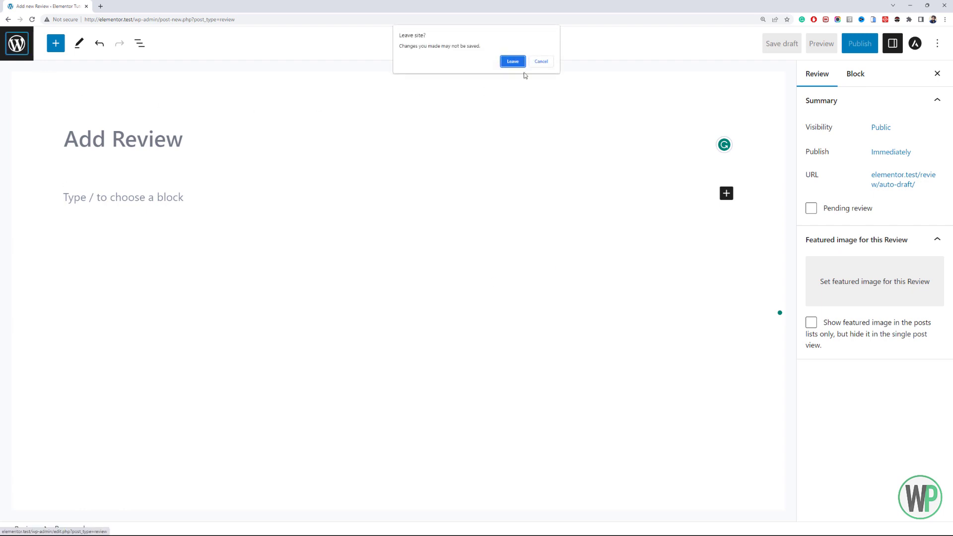
left_click(513, 61)
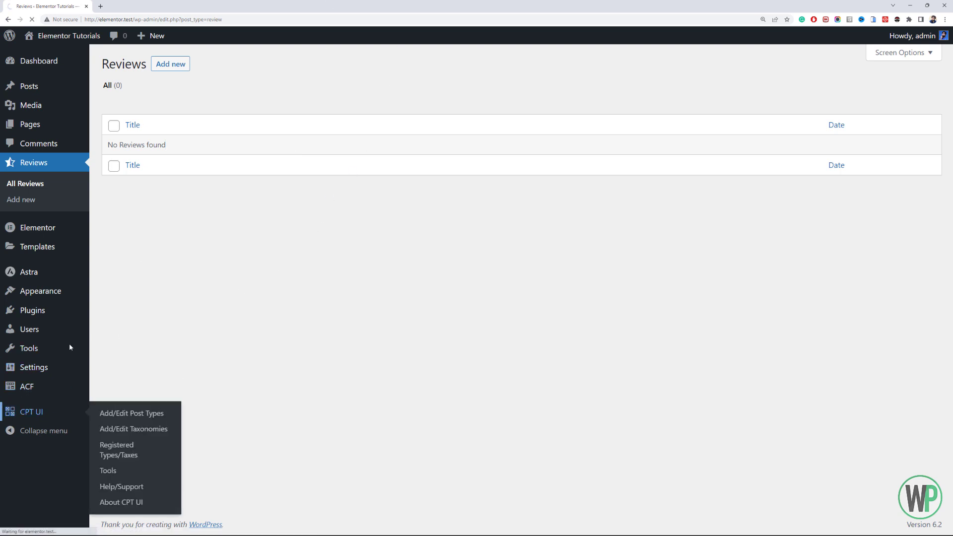
- Create a new ACF field group titled "Review Meta"
left_click(37, 415)
left_click(50, 348)
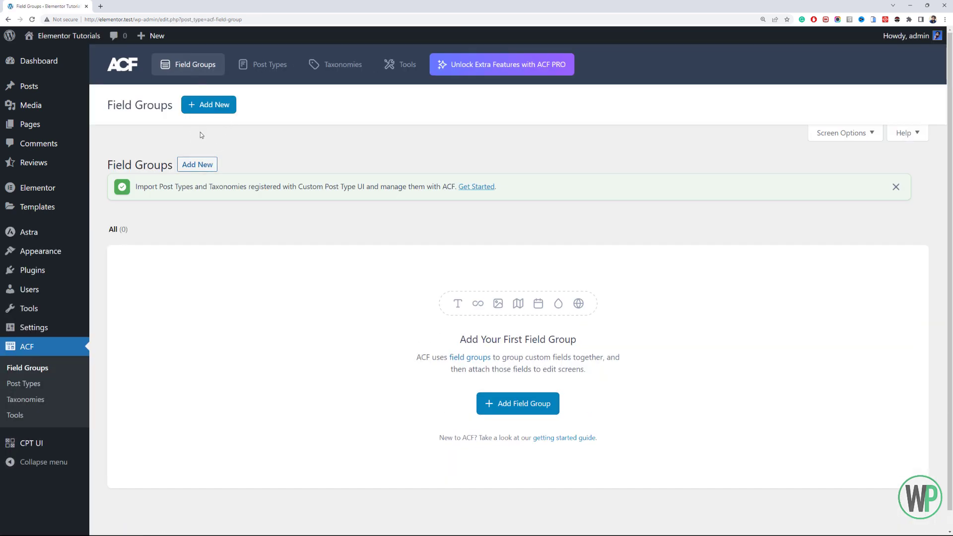
left_click(219, 105)
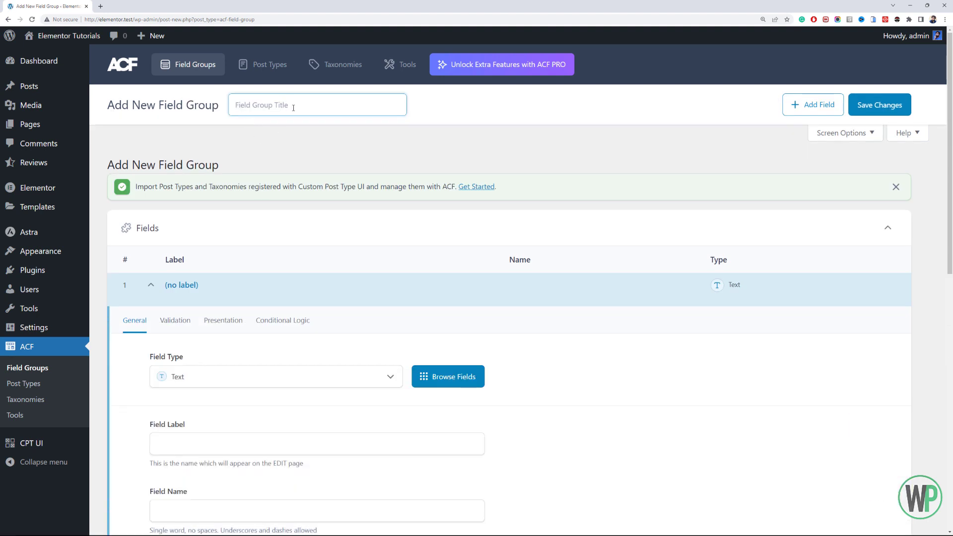
type("Review Metas")
- Set up the first field as a Text field labelled "Person Name" with the field name person_name
scroll(297, 105, "down", 4)
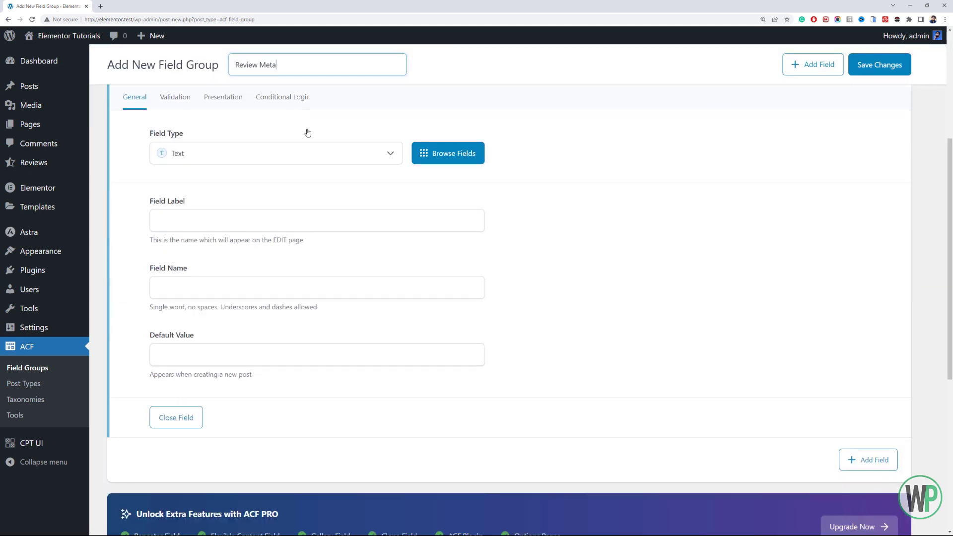
left_click(312, 165)
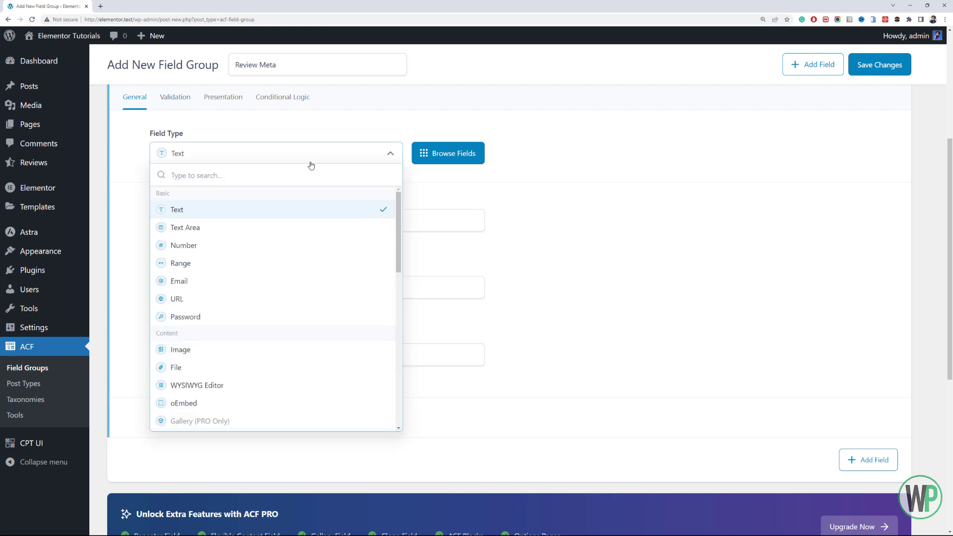
left_click(343, 213)
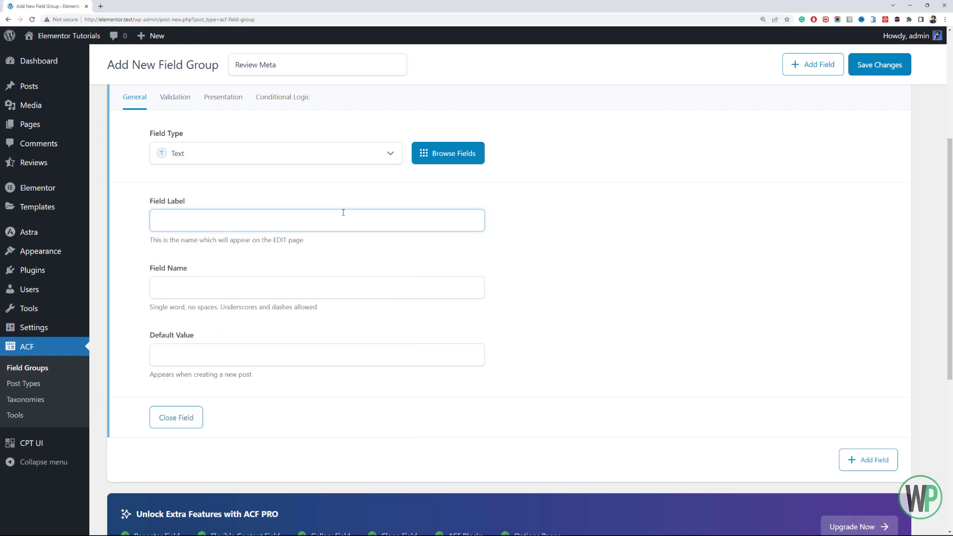
type("Person Name")
key("Tab")
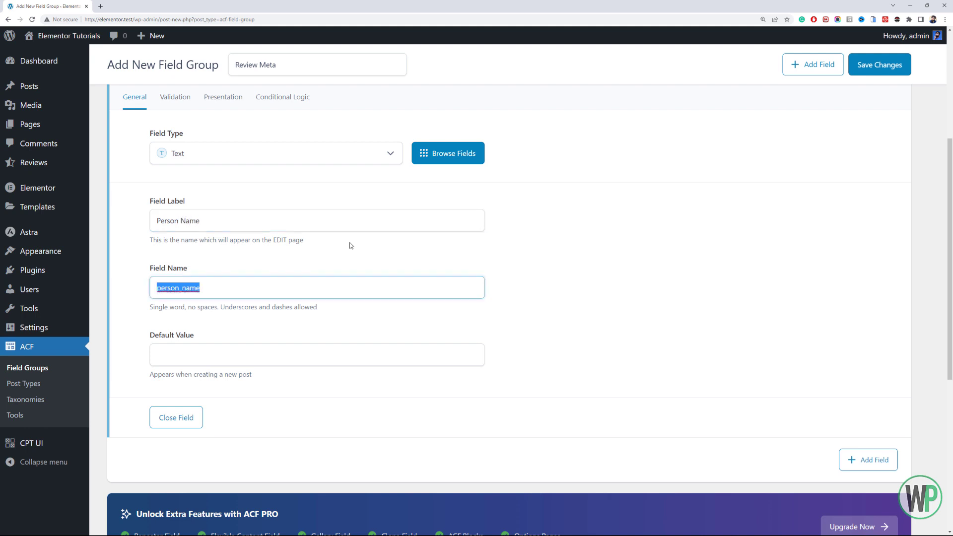
left_click(197, 416)
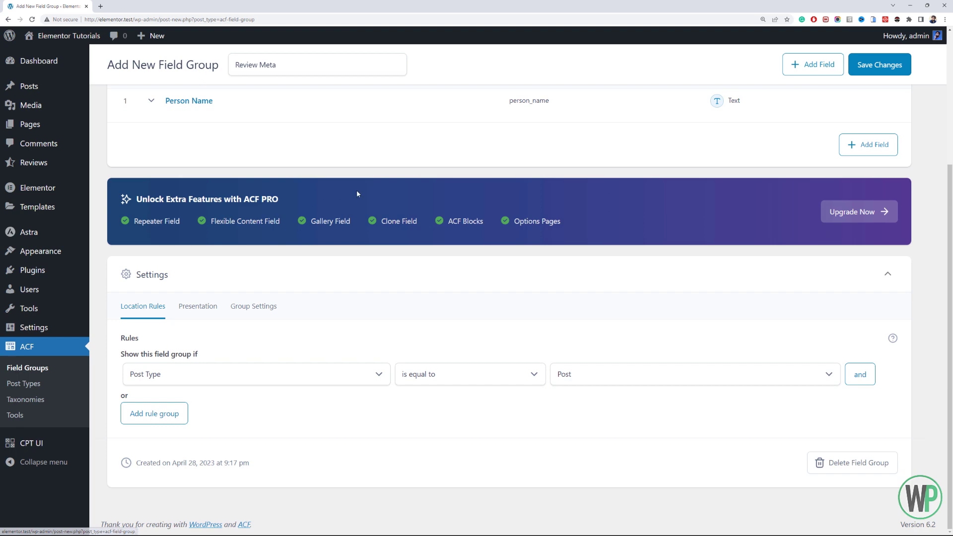
- Add a second field of type Text to the group and label it "Designation"
scroll(356, 194, "up", 4)
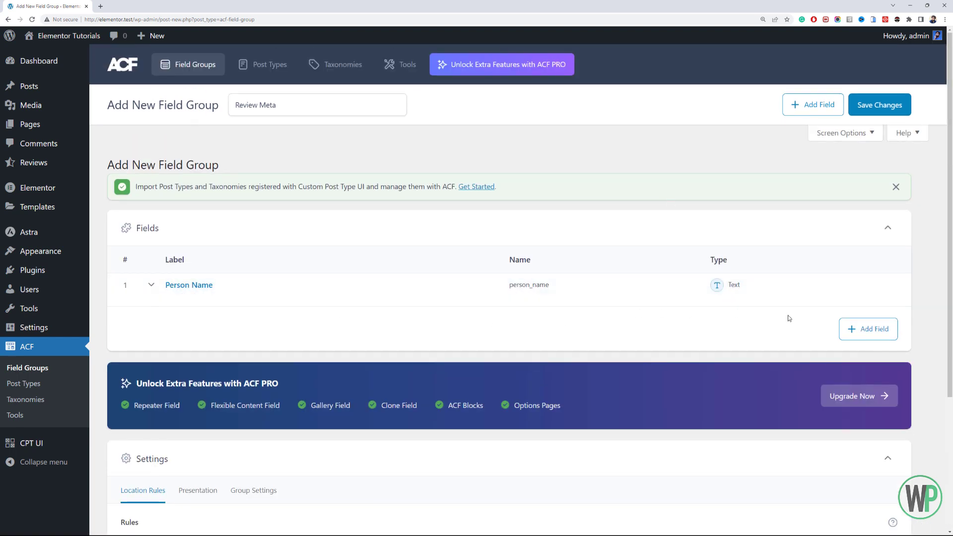
left_click(867, 329)
scroll(249, 330, "down", 2)
left_click(251, 311)
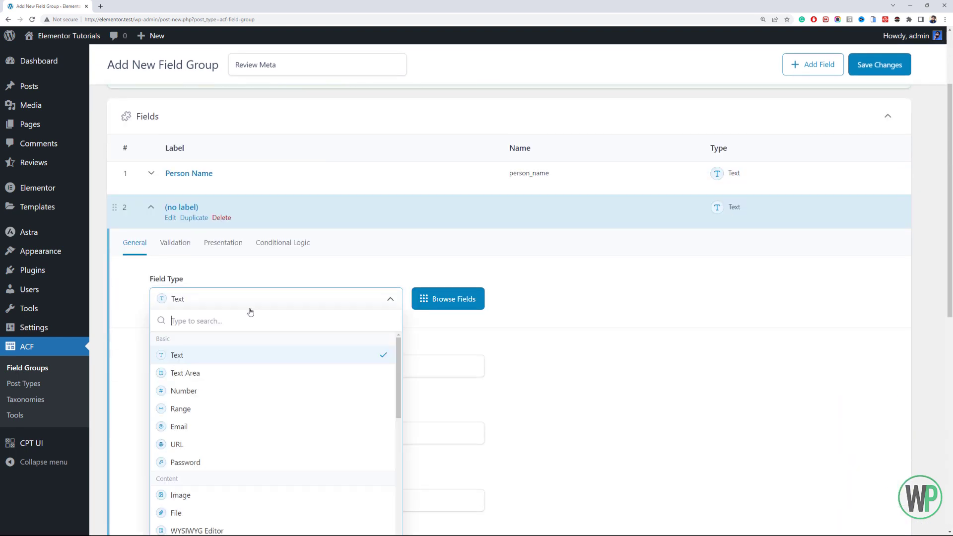
left_click(250, 312)
left_click(254, 357)
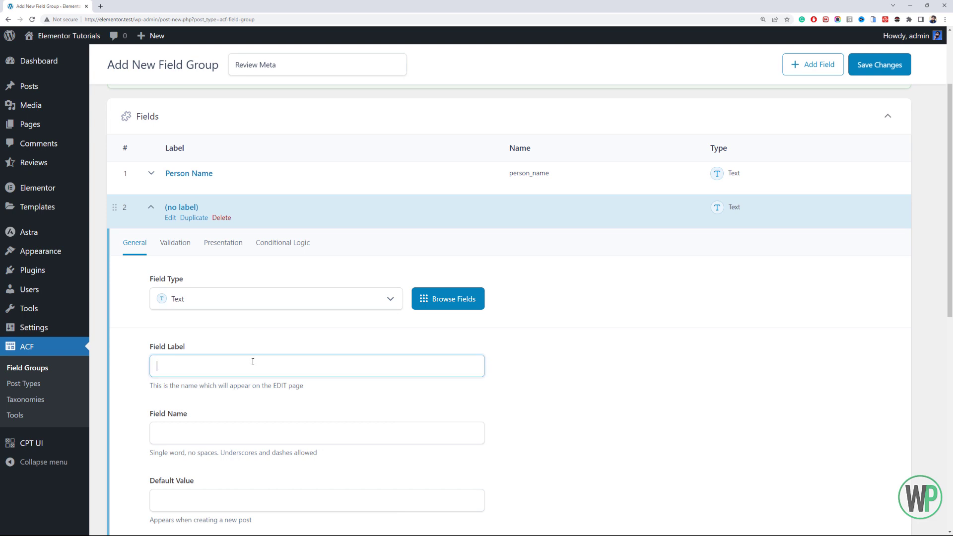
type("Designation")
key("Tab")
- Change the Designation field's name to review_designation and collapse the field
scroll(253, 361, "down", 2)
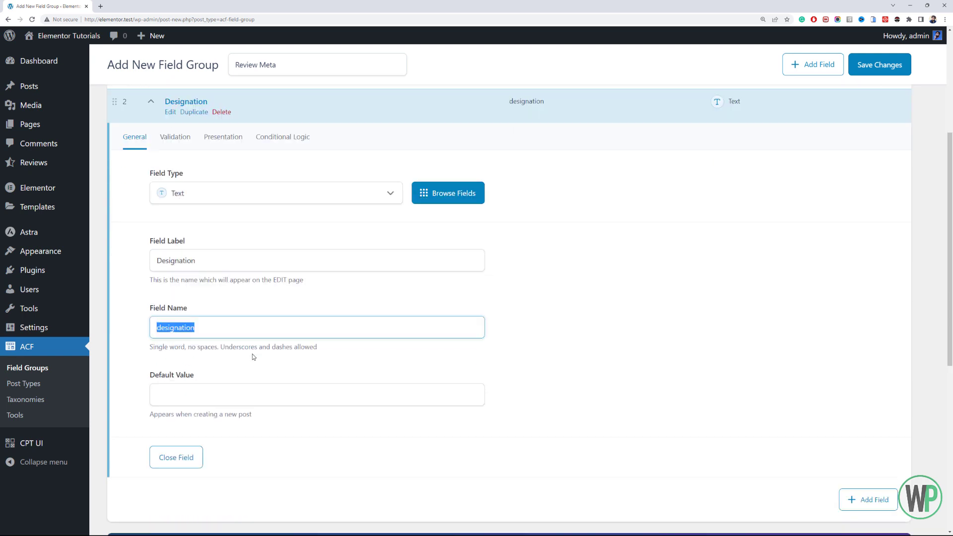
left_click(157, 323)
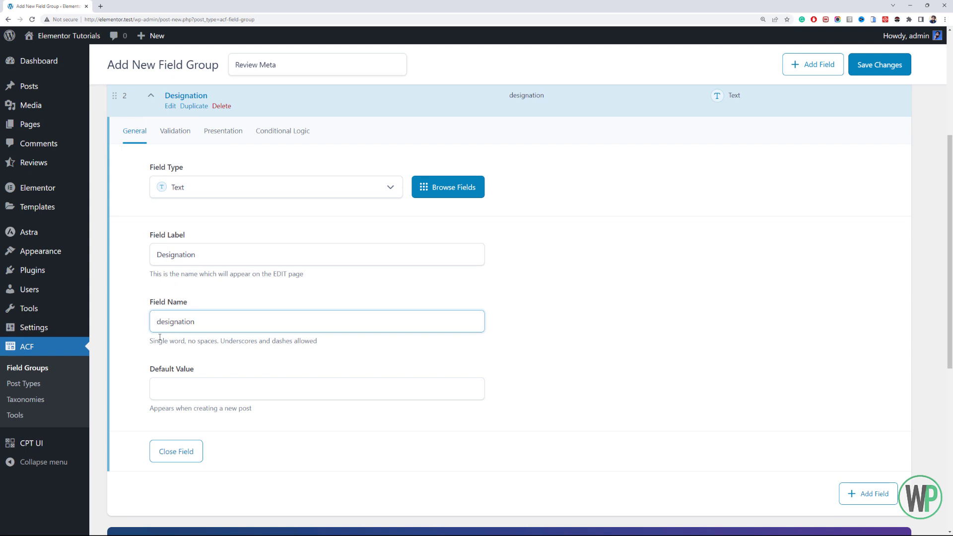
type("review_")
left_click(249, 321)
left_click(171, 454)
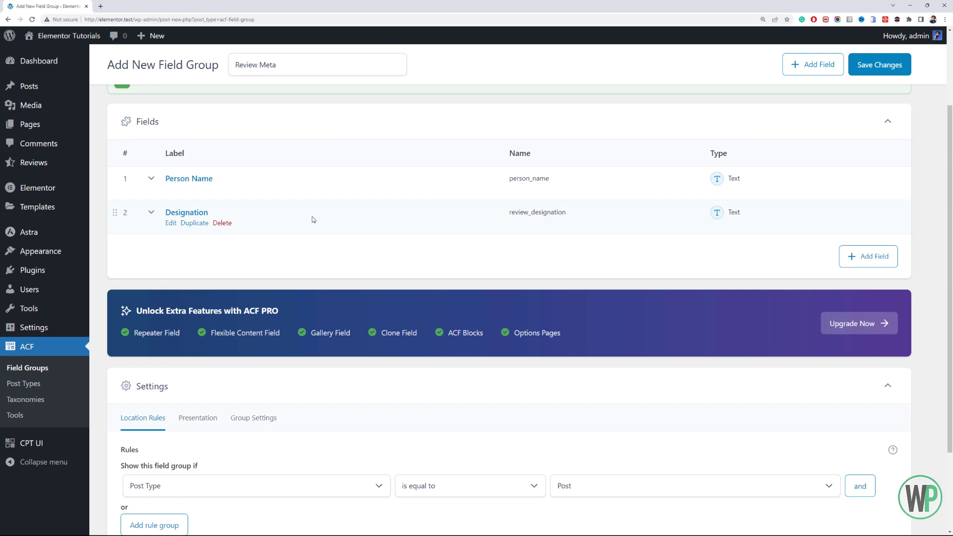
- Add a third field of type URL and label it "Website"
left_click(845, 263)
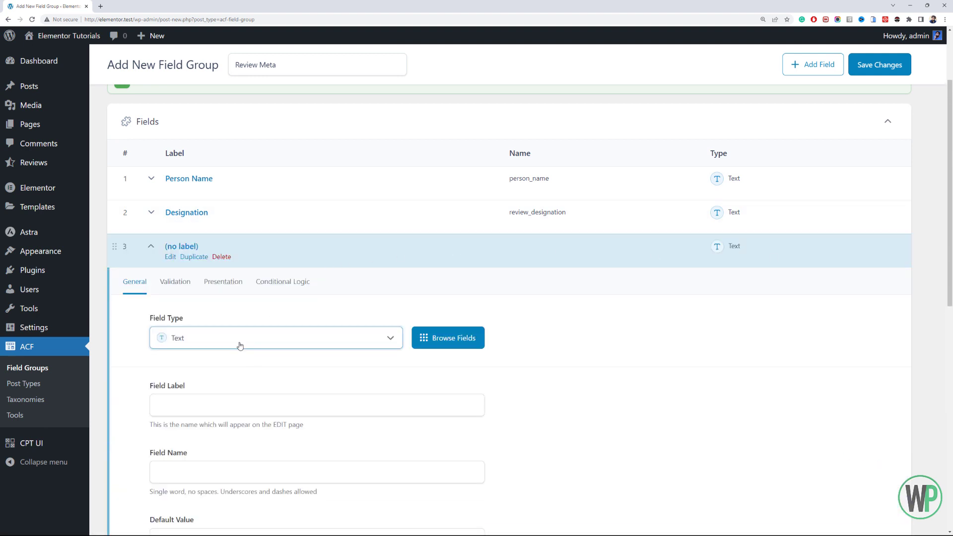
left_click(240, 346)
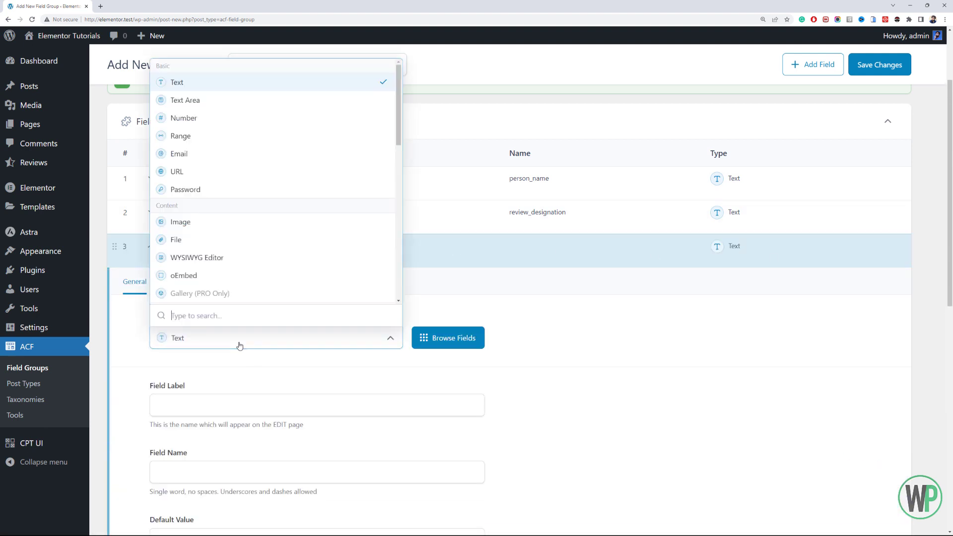
left_click(227, 171)
left_click(238, 398)
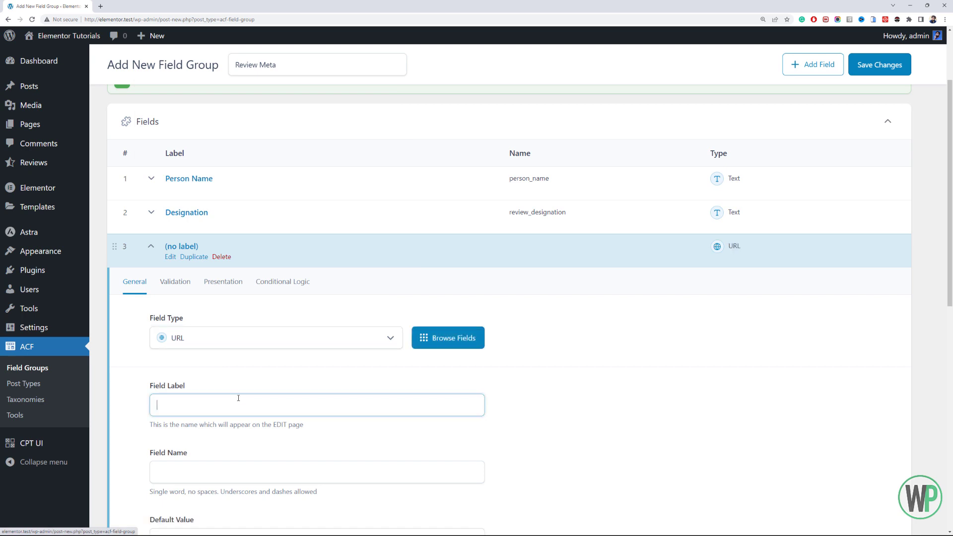
left_click(245, 343)
left_click(245, 343)
left_click(234, 394)
type("Website")
- Set the Website field's name to review_website and collapse the field
scroll(229, 322, "down", 2)
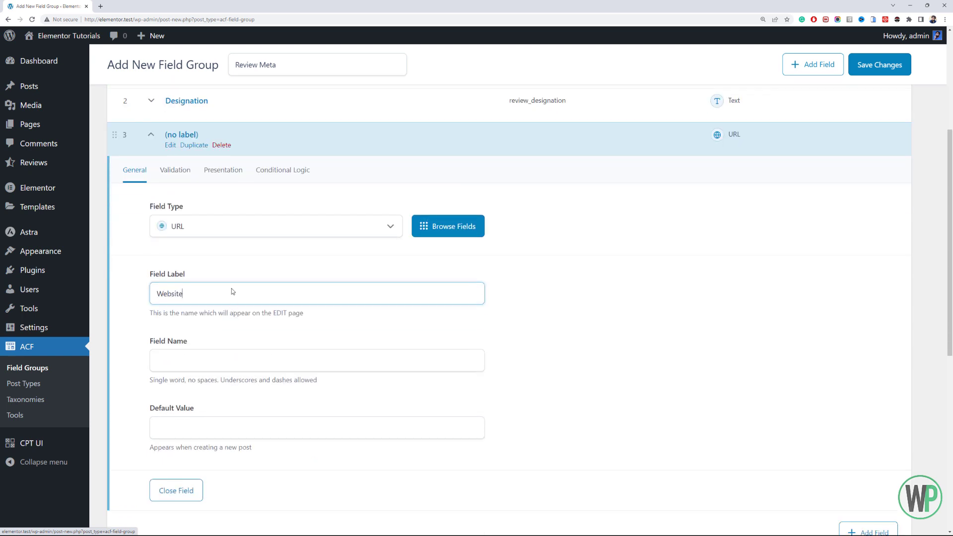
scroll(231, 288, "down", 2)
left_click(172, 249)
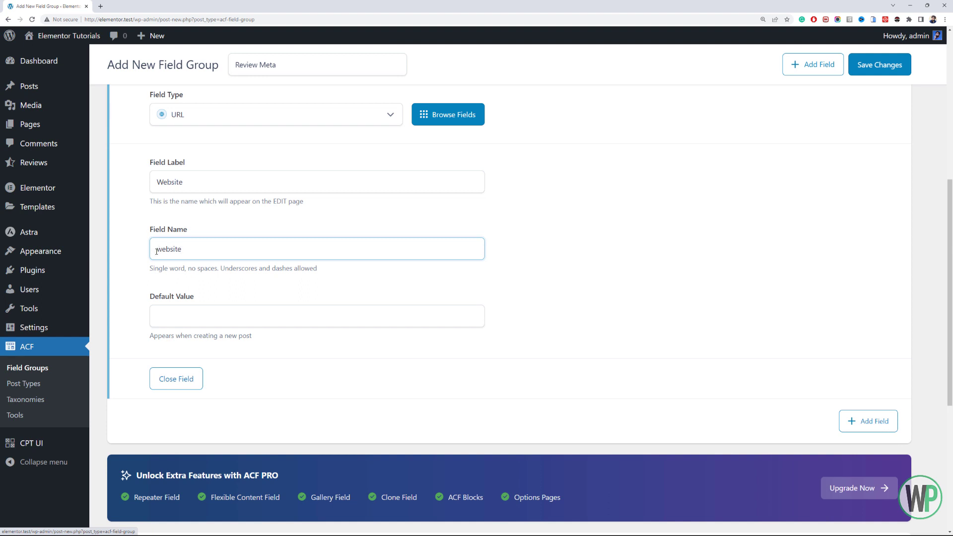
type("review_")
left_click(176, 379)
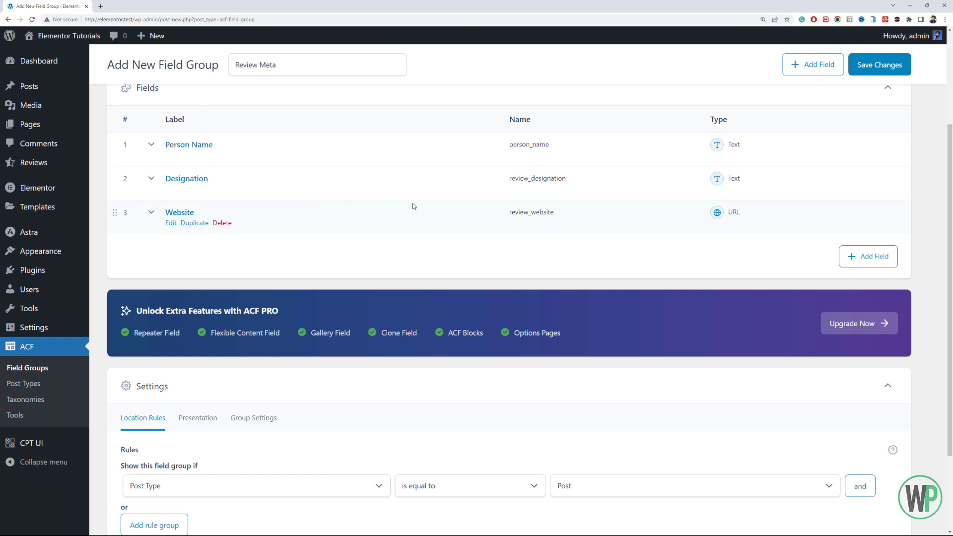
- Add a URL field labelled "Facebook URL" with the field name review_facebook_url and collapse it
left_click(883, 253)
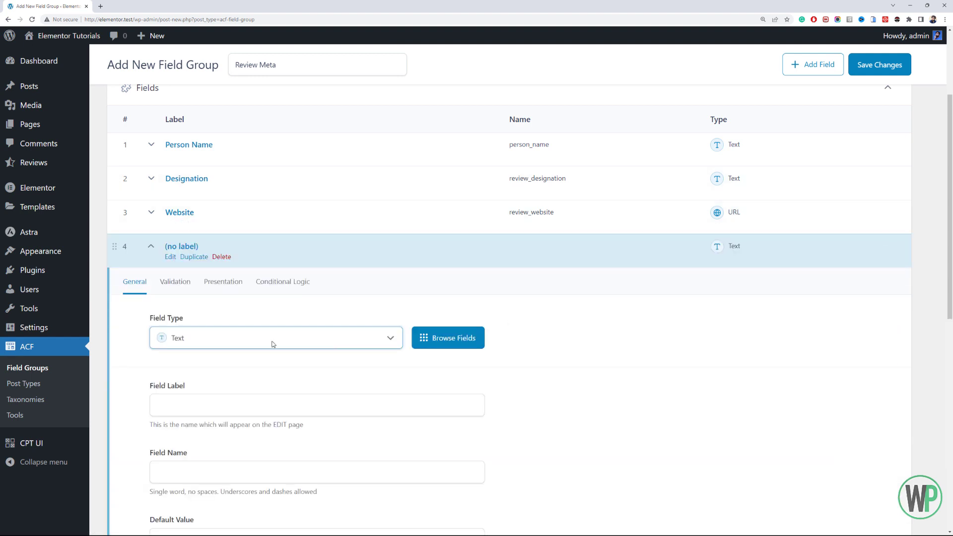
left_click(261, 338)
left_click(197, 174)
scroll(199, 178, "down", 5)
left_click(204, 183)
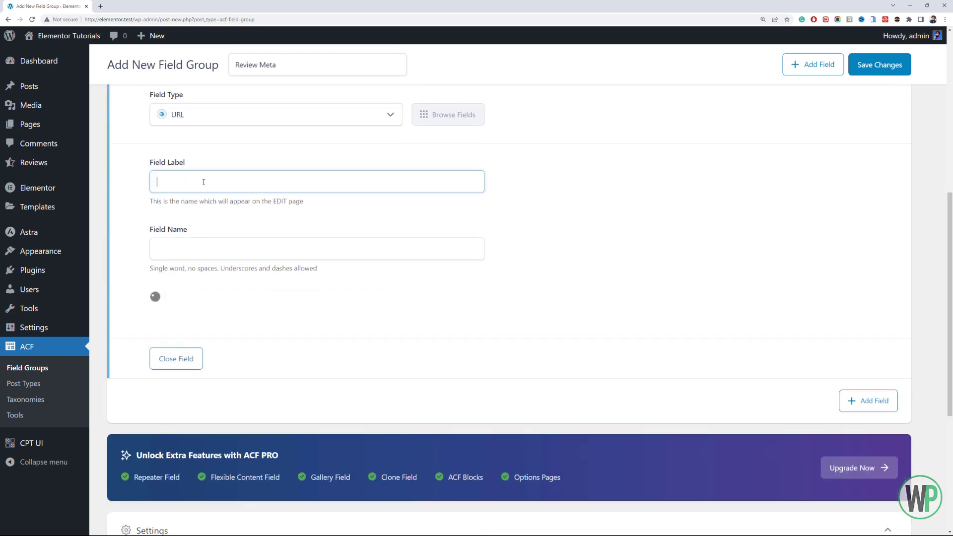
type("Facebook URL")
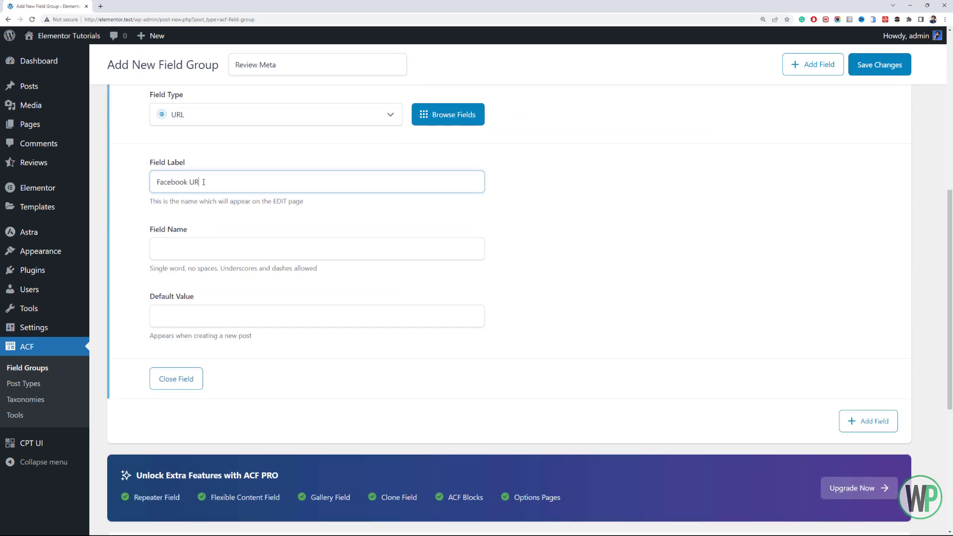
key("Tab")
key("Home")
type("review_")
left_click(176, 379)
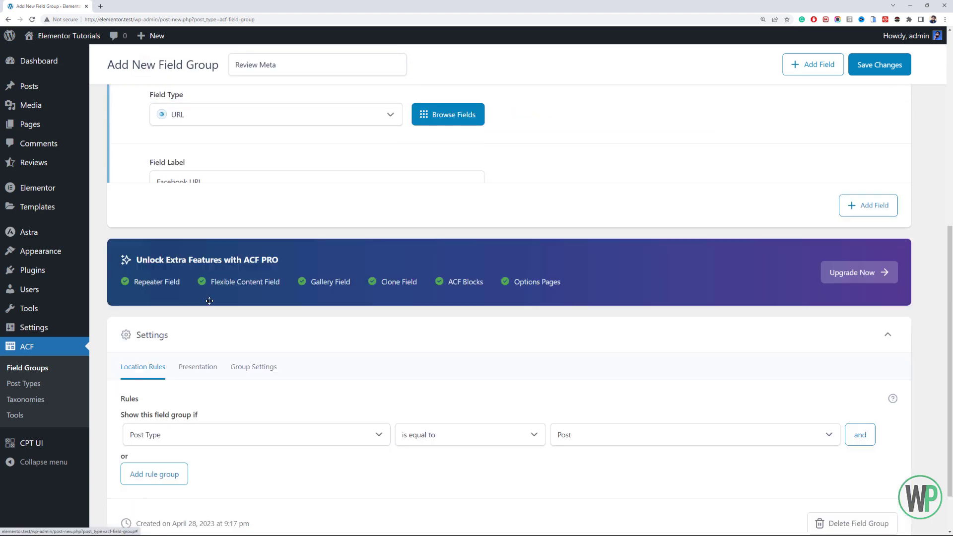
- Duplicate the Facebook URL field and change the copy's label to "Twitter URL"
left_click(173, 224)
left_click(182, 223)
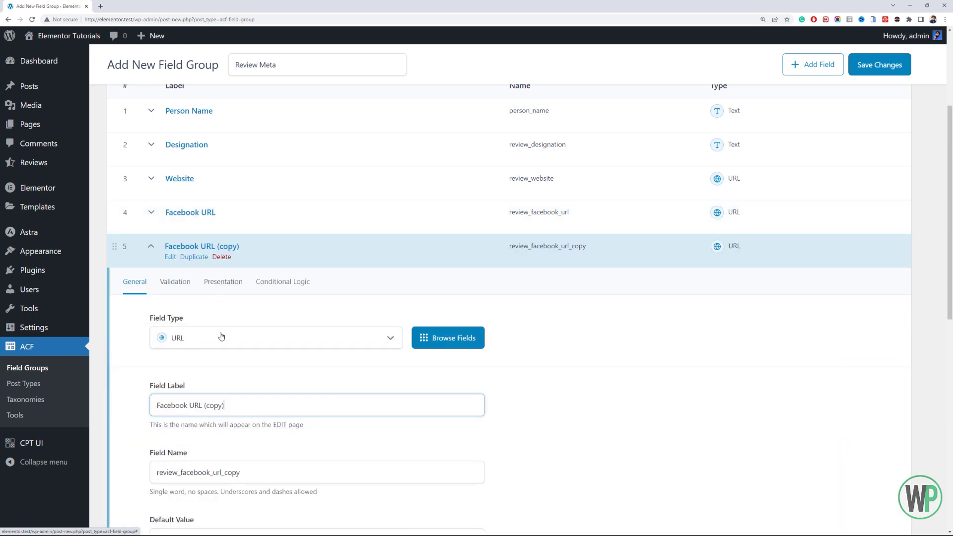
triple_click(153, 401)
type("Tw itter UR")
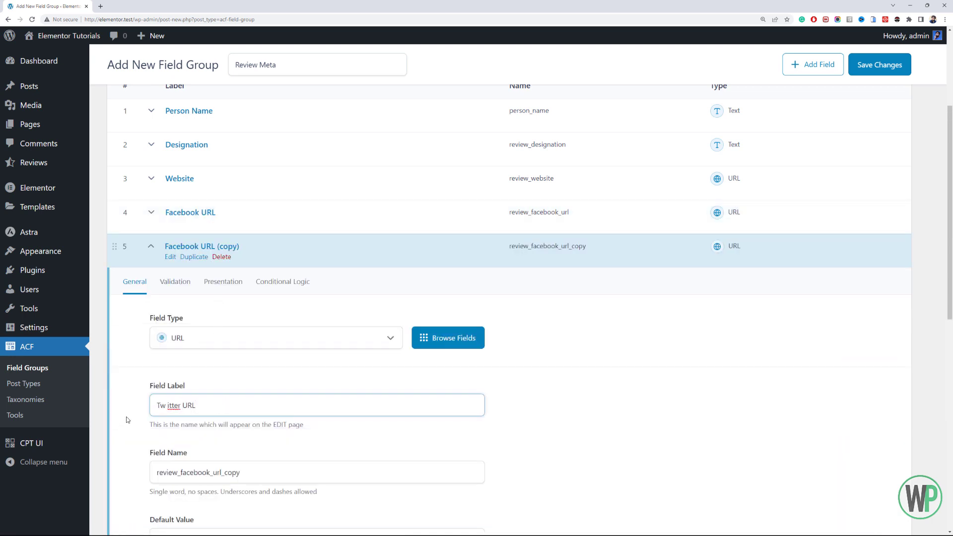
type("L")
left_click(167, 405)
key("BackSpace")
key("Tab")
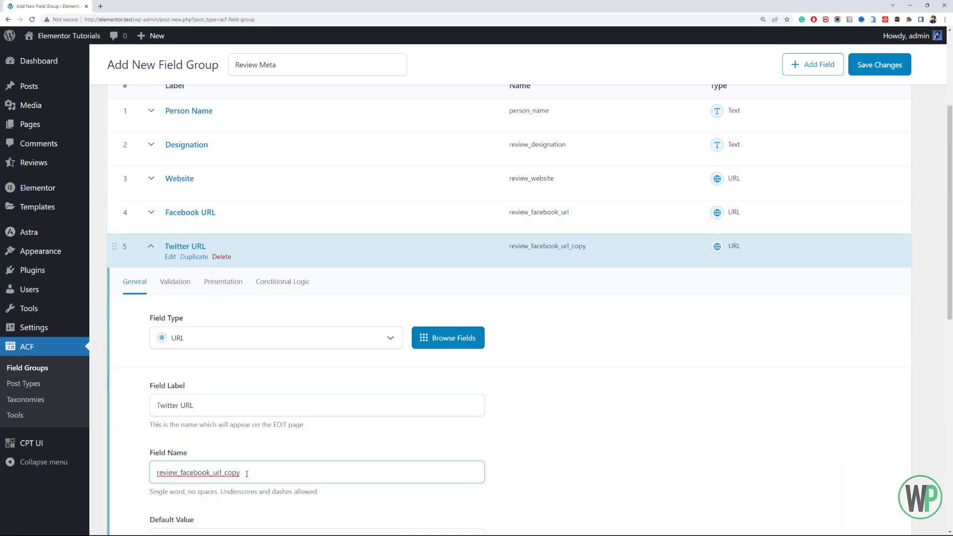
- Change the Twitter URL field's name to review_twitter_url and collapse the field
left_click(247, 471)
key("BackSpace")
key("BackSpace")
key("BackSpace")
key("BackSpace")
key("BackSpace")
left_click_drag(210, 472, 182, 472)
key("BackSpace")
type("tw itter")
scroll(253, 419, "down", 2)
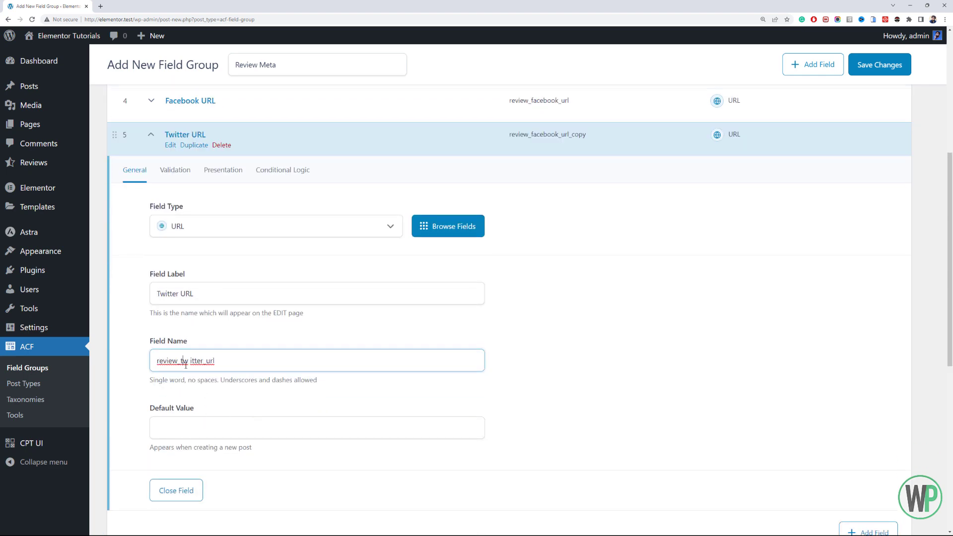
scroll(258, 347, "down", 3)
left_click(187, 379)
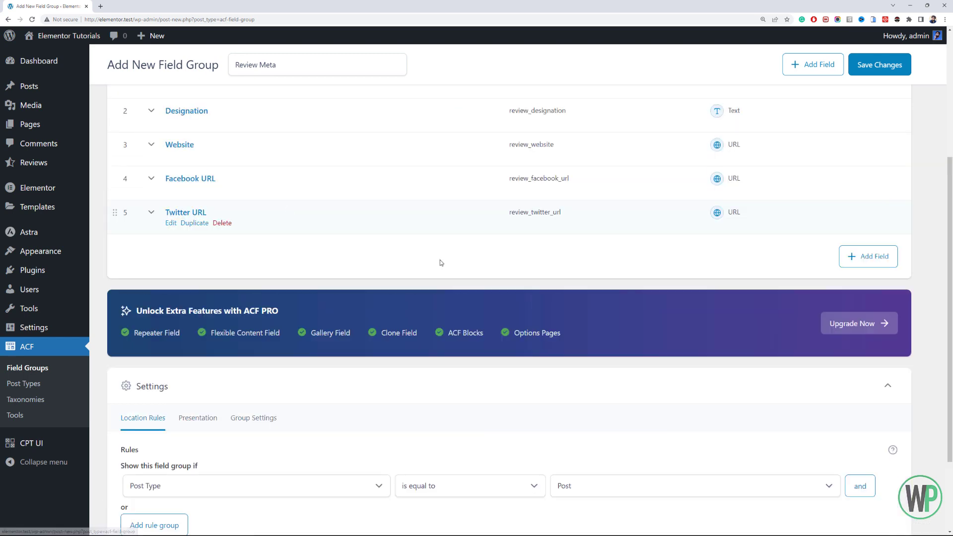
- Add a URL field labelled "Instagram URL" with the field name review_instagram_url and collapse it
left_click(849, 257)
left_click(263, 175)
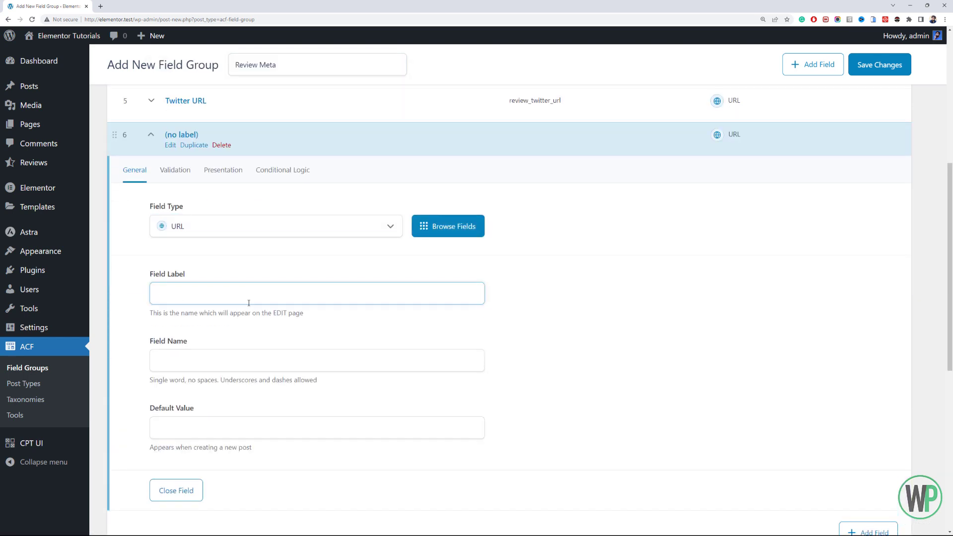
type("Instagram URL")
scroll(249, 303, "down", 2)
left_click(239, 243)
key("Home")
type("review_")
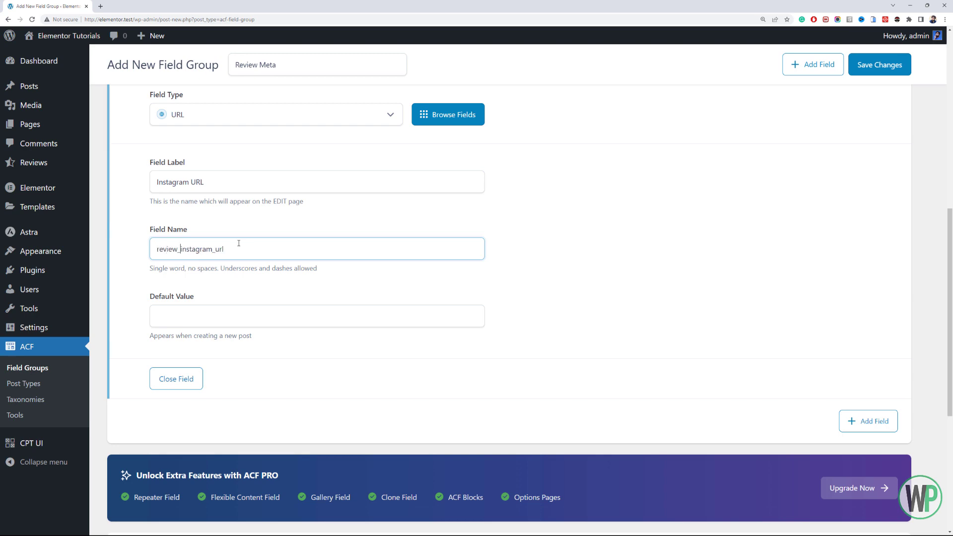
scroll(204, 219, "down", 2)
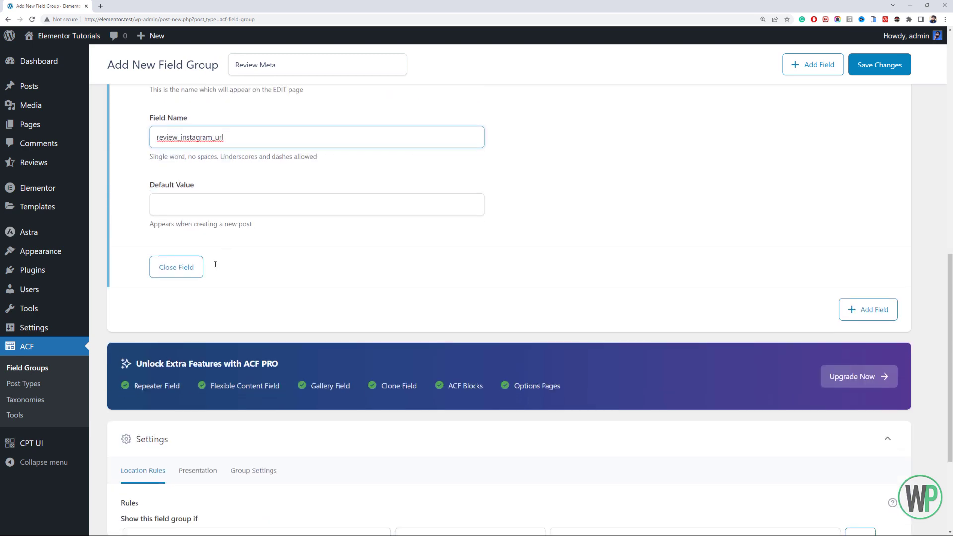
left_click(197, 269)
- Set the field group's location rule to show it when the post type is equal to Review
scroll(243, 243, "up", 5)
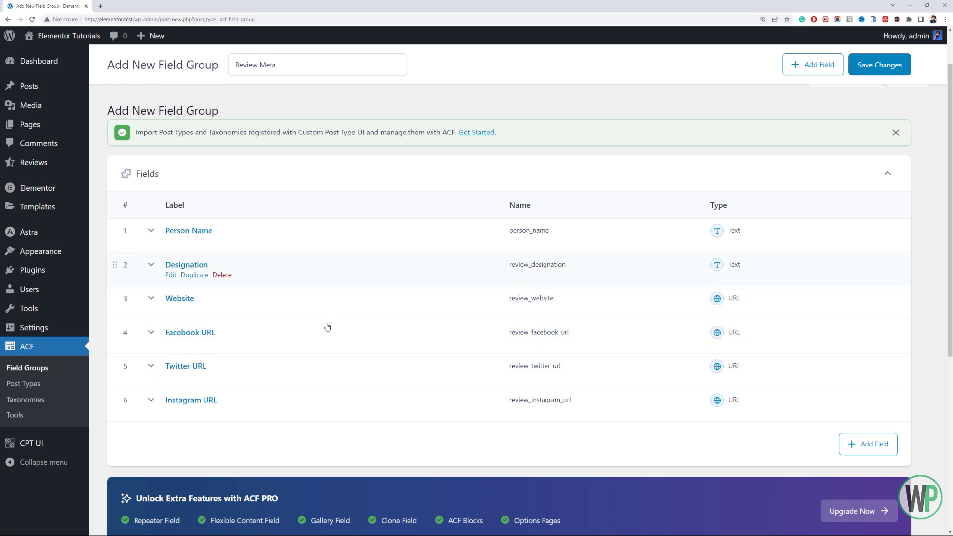
scroll(281, 278, "down", 2)
scroll(282, 279, "up", 2)
scroll(272, 273, "down", 6)
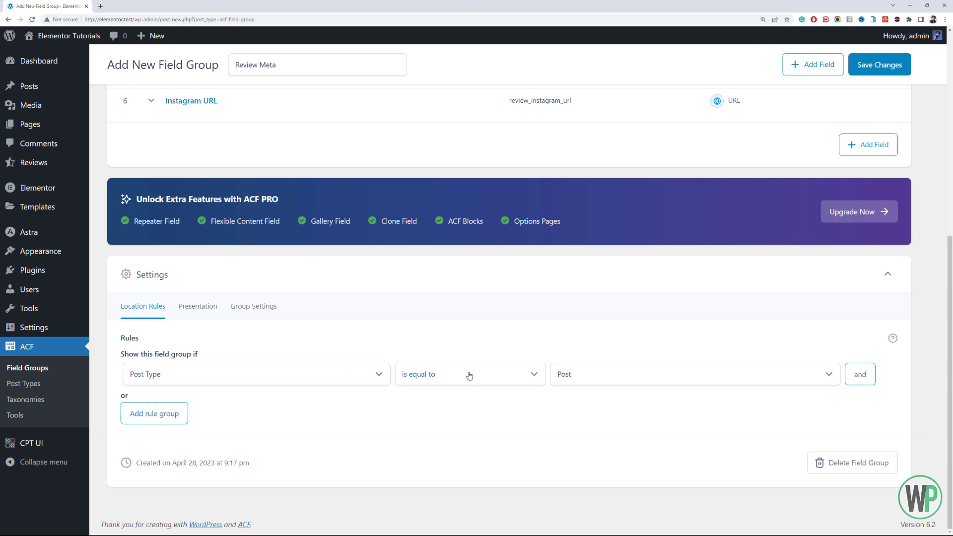
left_click(598, 378)
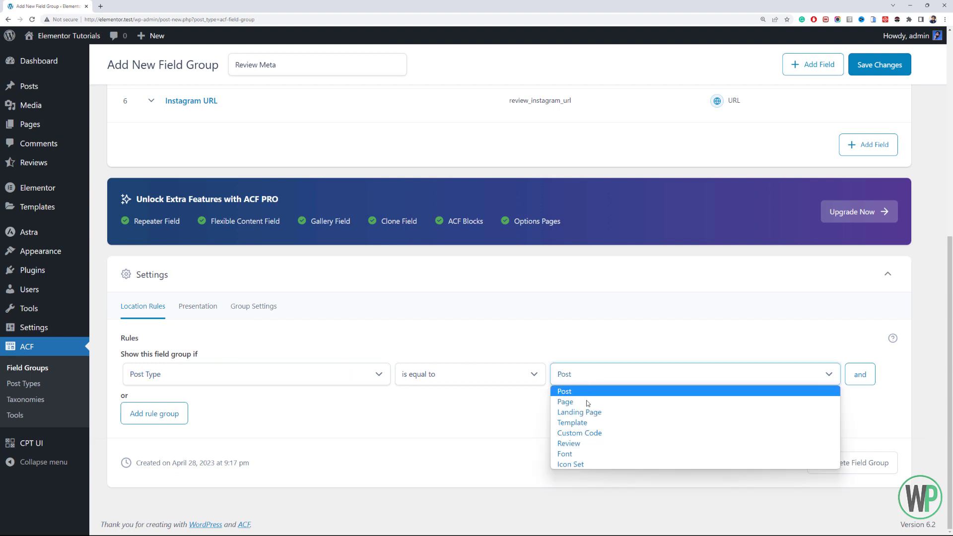
left_click(579, 448)
left_click_drag(951, 305, 951, 102)
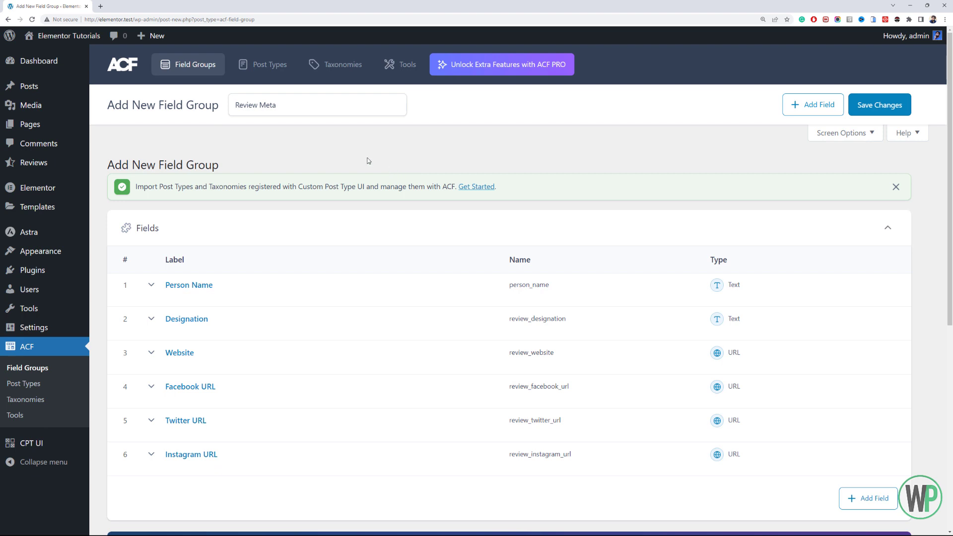
- Check the Review Meta field group's fields and location rule, and save the field group
scroll(368, 160, "down", 4)
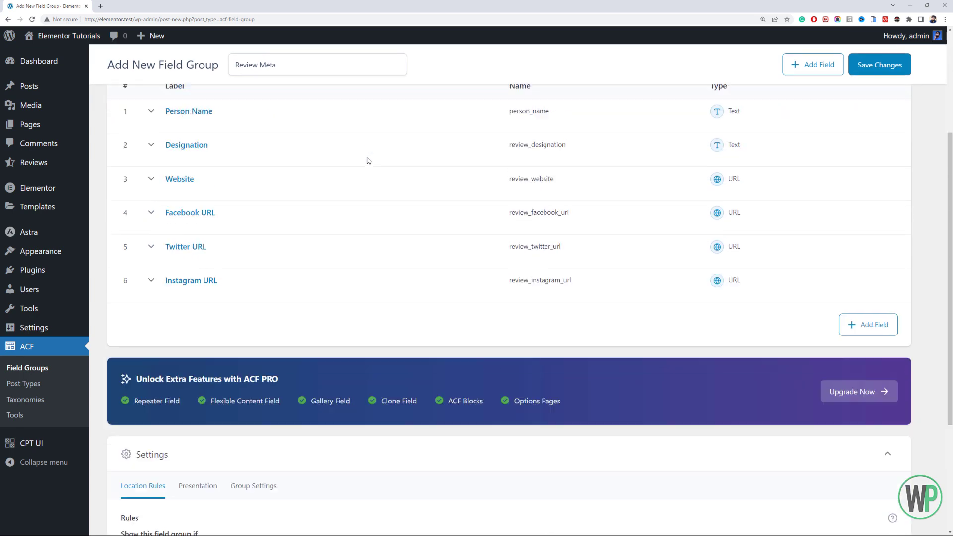
scroll(366, 160, "up", 4)
left_click(327, 104)
left_click(346, 138)
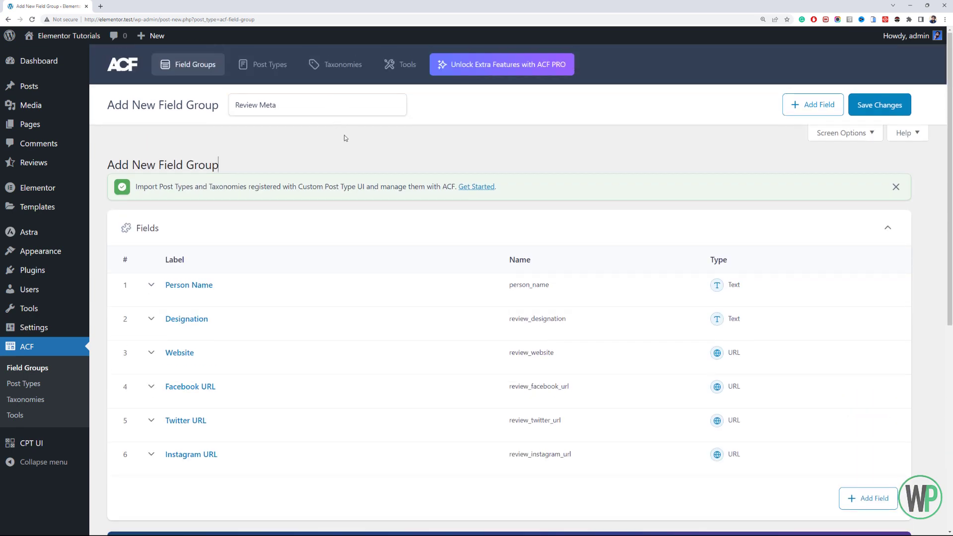
scroll(353, 162, "down", 7)
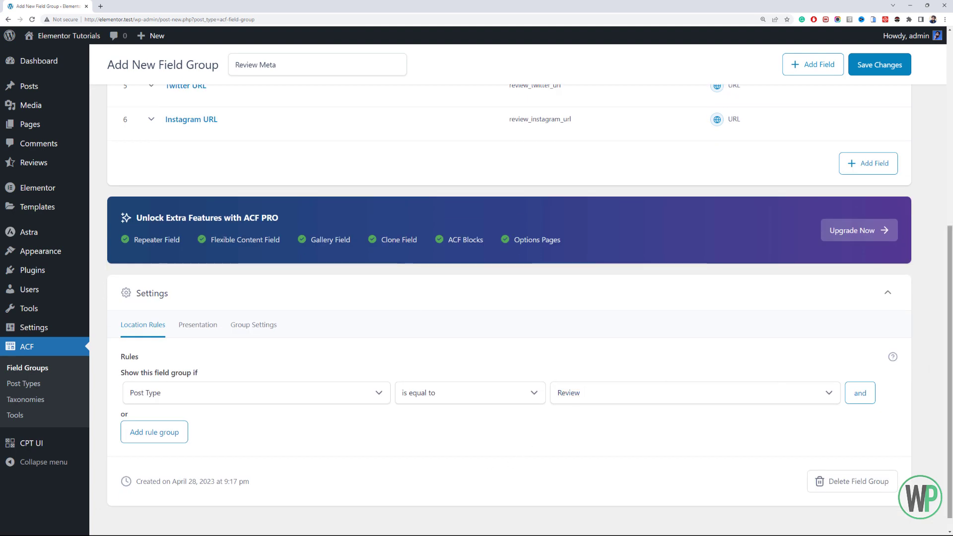
scroll(720, 258, "up", 8)
left_click(862, 106)
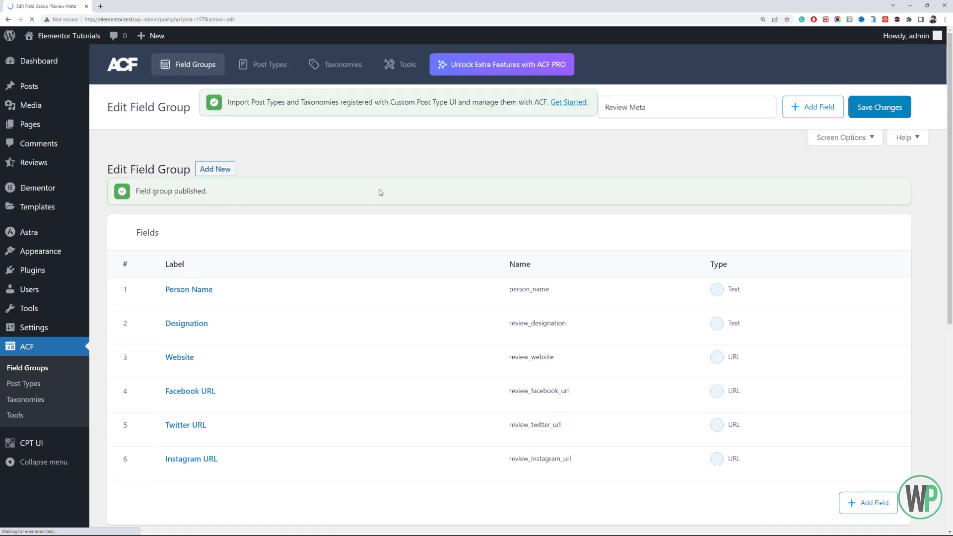
- Open a blank new review from the Reviews list in a separate browser tab and look over its Review Meta fields
left_click(47, 164)
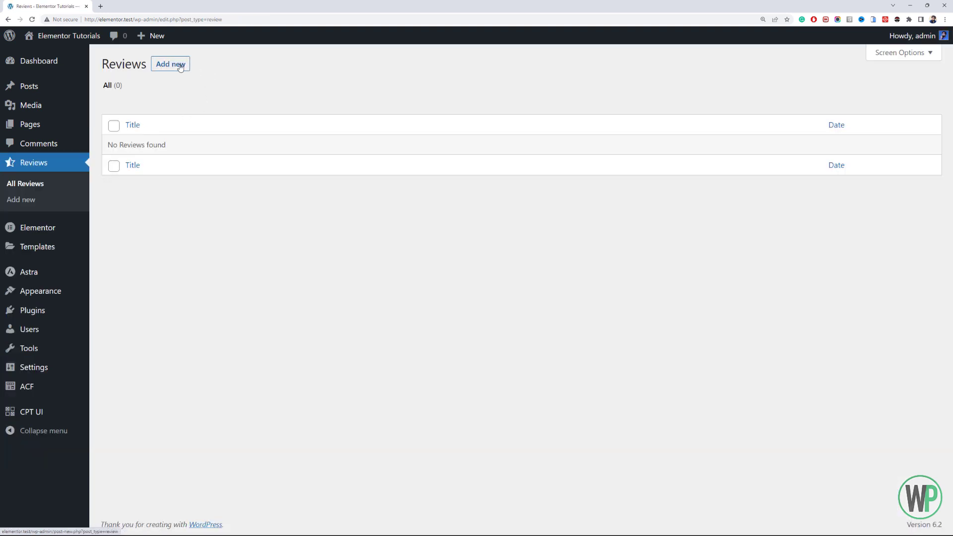
middle_click(181, 68)
left_click(151, 5)
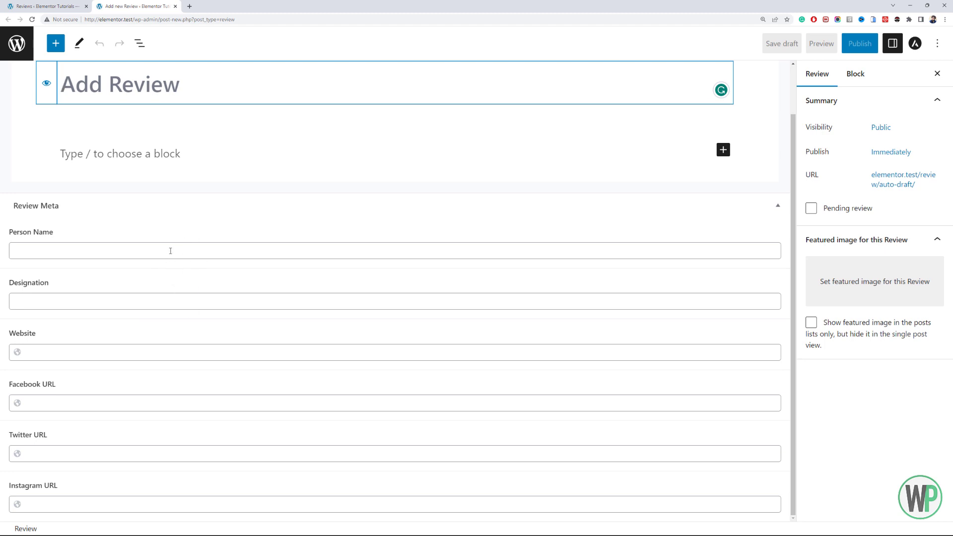
left_click(169, 250)
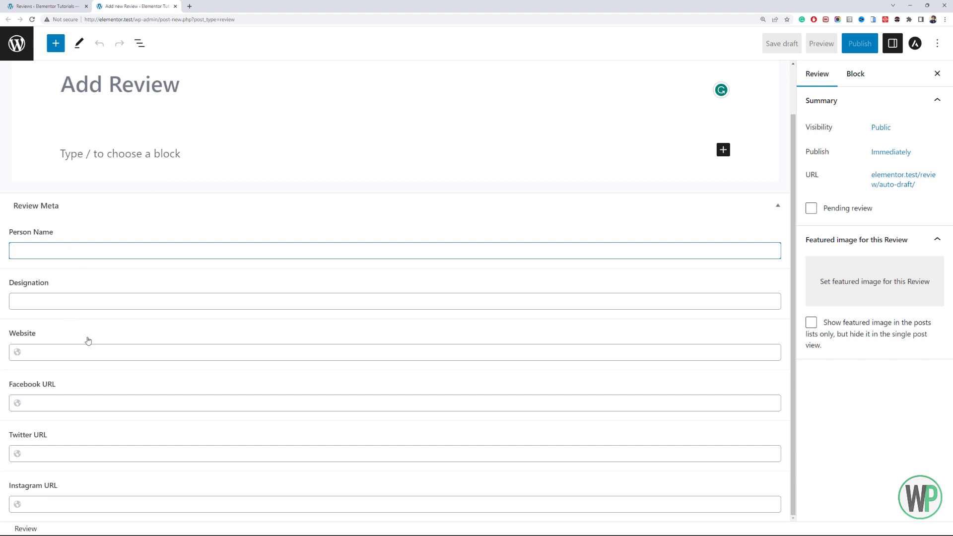
scroll(93, 331, "up", 1)
scroll(98, 318, "down", 1)
scroll(201, 234, "up", 1)
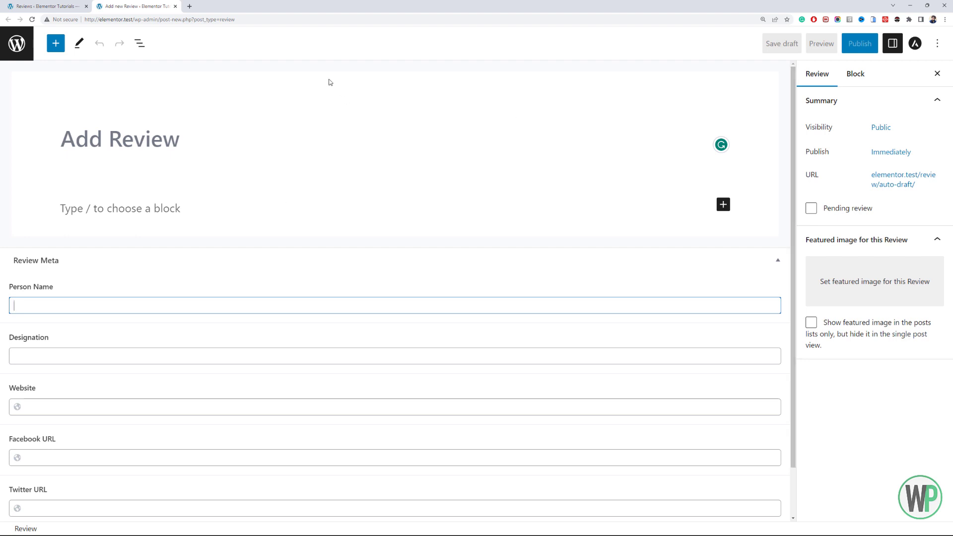
- Title the new review "Excellent Support"
left_click(198, 149)
type("Excellent Support")
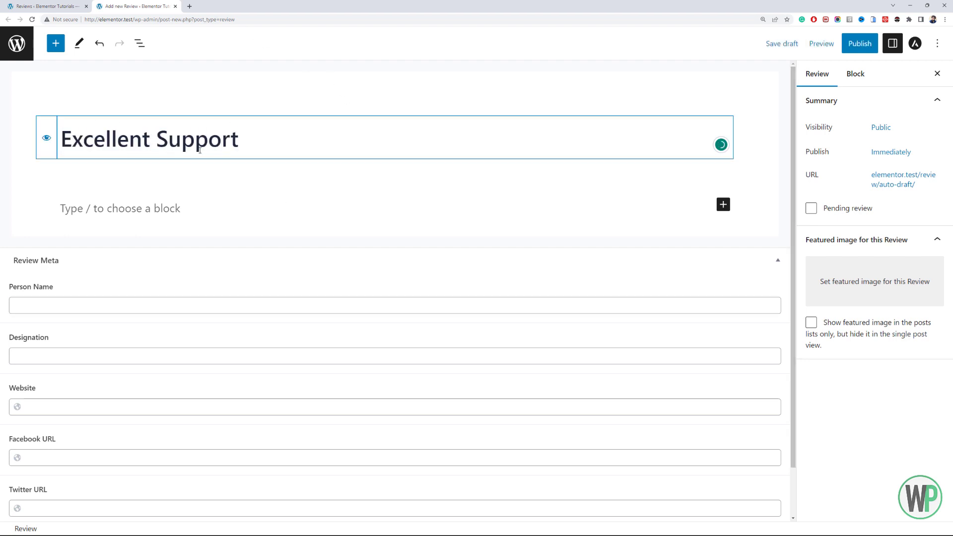
key("Return")
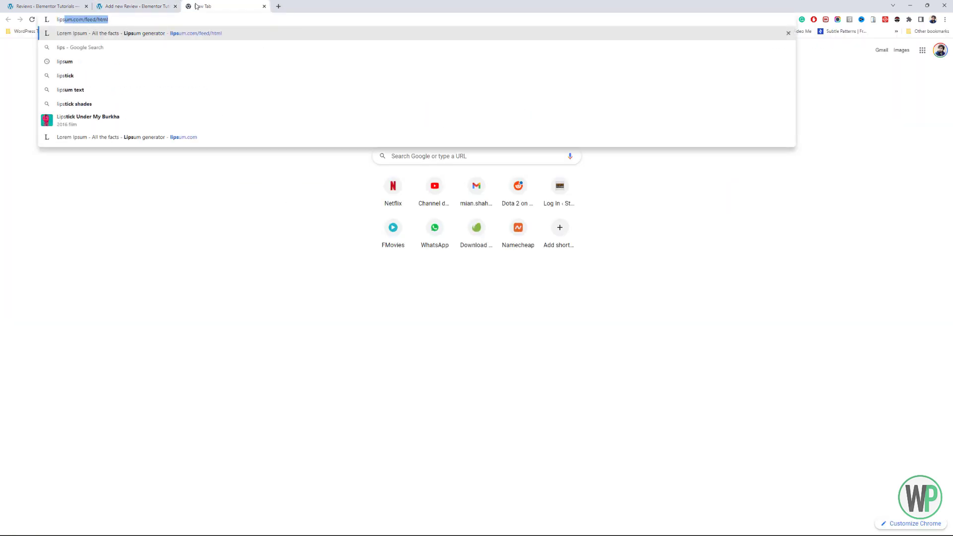
key("Return")
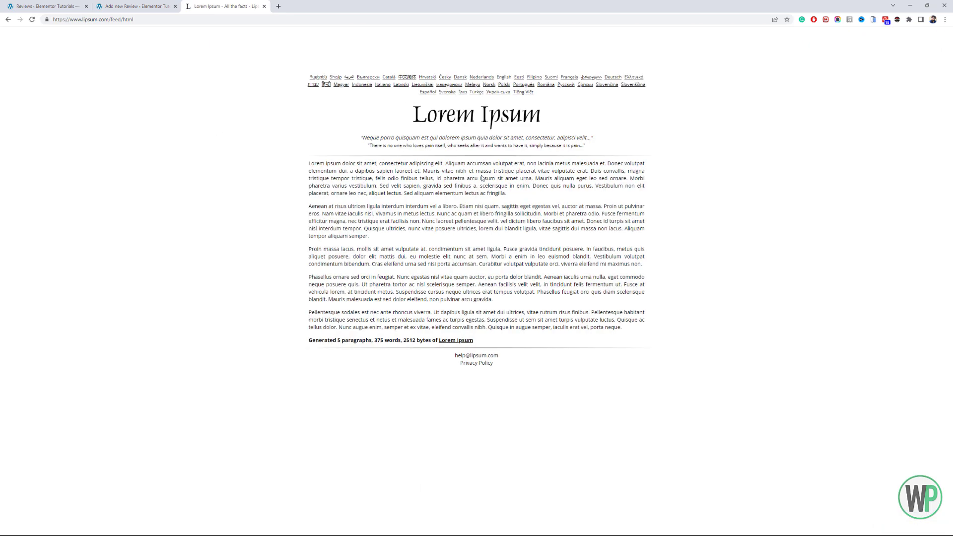
- Copy the opening lorem ipsum sentences up to "vulputate erat." from the Lorem Ipsum page and paste them as the review's body paragraph
left_click_drag(588, 171, 286, 167)
key("ctrl+c")
left_click(165, 4)
left_click(200, 294)
key("ctrl+v")
left_click(160, 204)
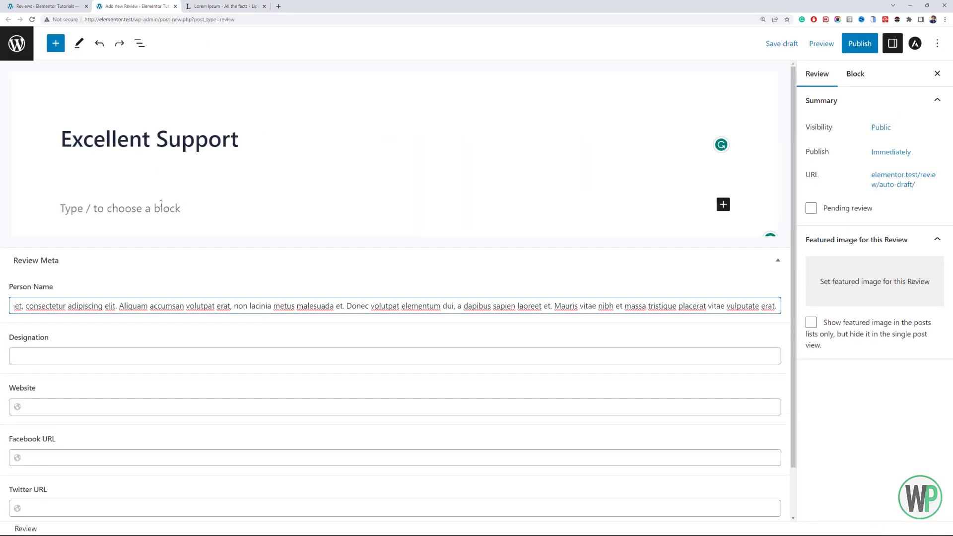
left_click(159, 204)
key("ctrl+v")
- Replace the stray text in Person Name with the reviewer's name and set the designation to "Founder SpaceMission"
left_click(232, 312)
key("ctrl+a")
key("BackSpace")
type("John Doe")
left_click(236, 372)
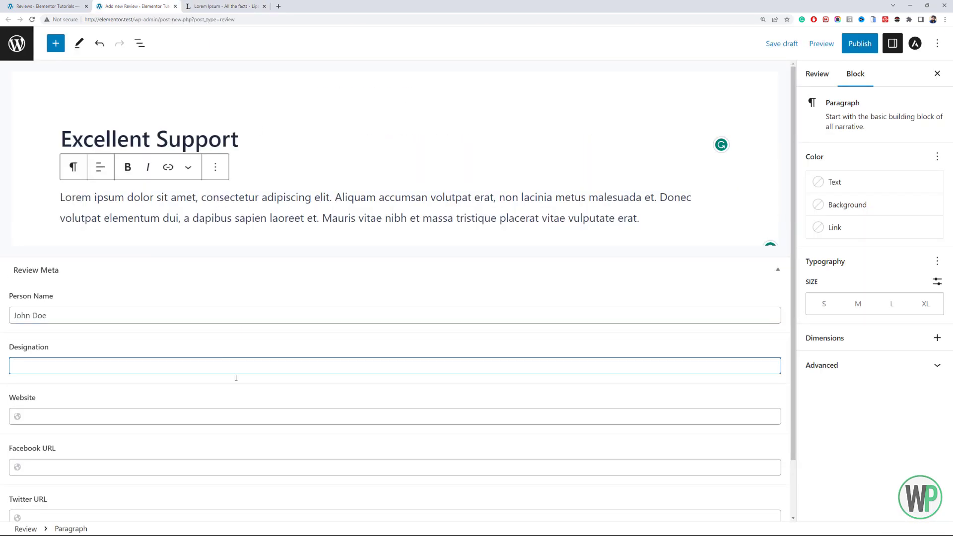
type("Founder SpaceMission")
scroll(174, 357, "down", 1)
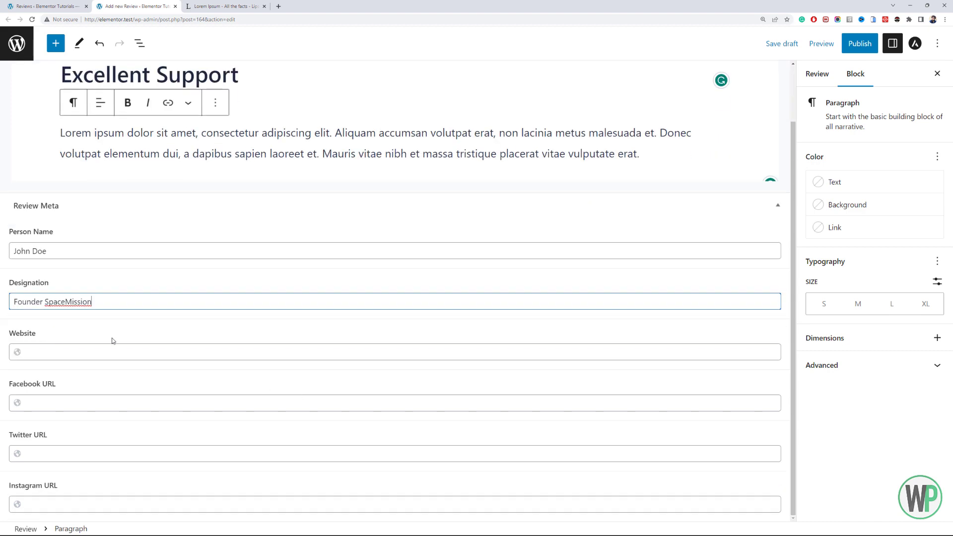
key("Tab")
left_click_drag(132, 19, 40, 17)
key("ctrl+c")
left_click(104, 347)
key("ctrl+v")
left_click(107, 402)
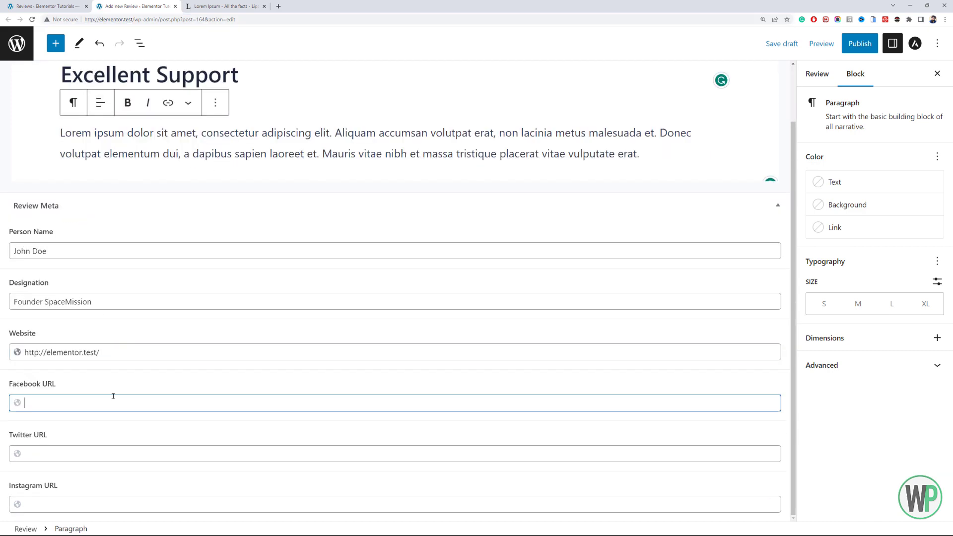
key("ctrl+v")
left_click(103, 457)
key("ctrl+v")
left_click(111, 504)
key("ctrl+v")
- Upload the man's portrait with the red background from the Downloads folder as the review's featured image
scroll(447, 298, "up", 1)
left_click(818, 74)
left_click(874, 300)
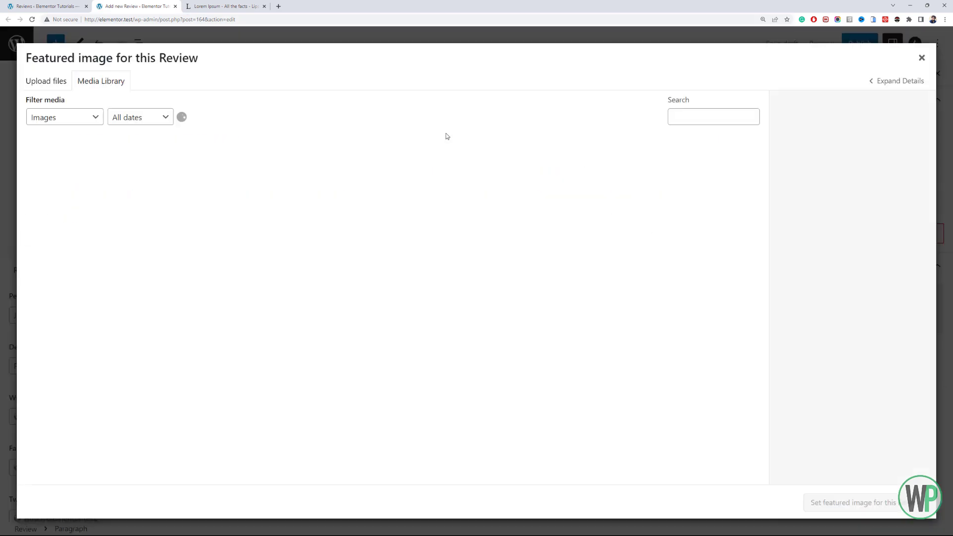
left_click_drag(765, 174, 776, 145)
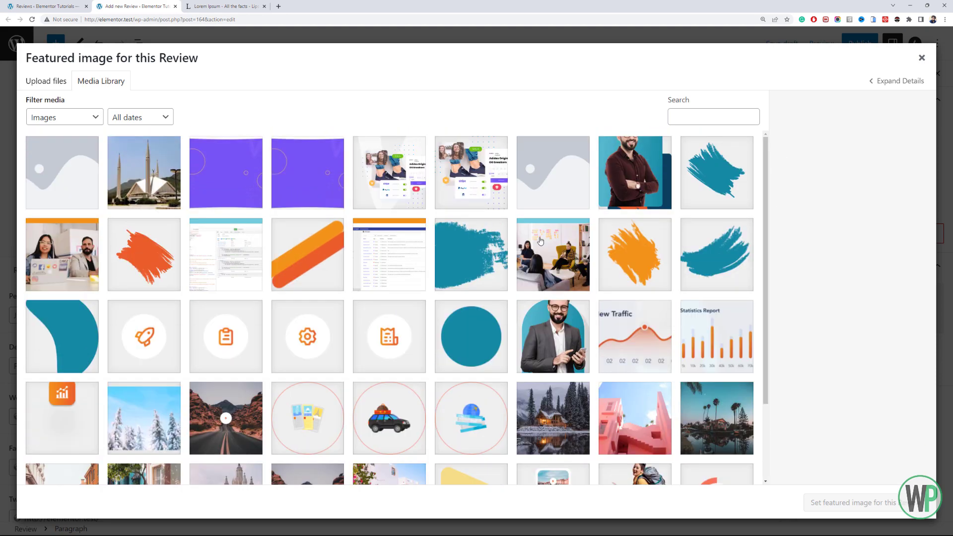
left_click(45, 81)
left_click(476, 268)
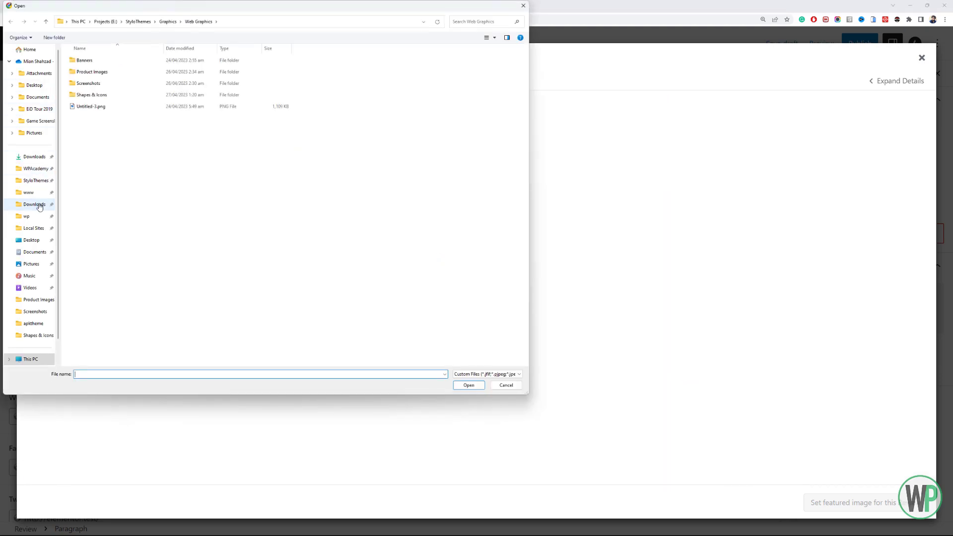
left_click(34, 204)
double_click(252, 298)
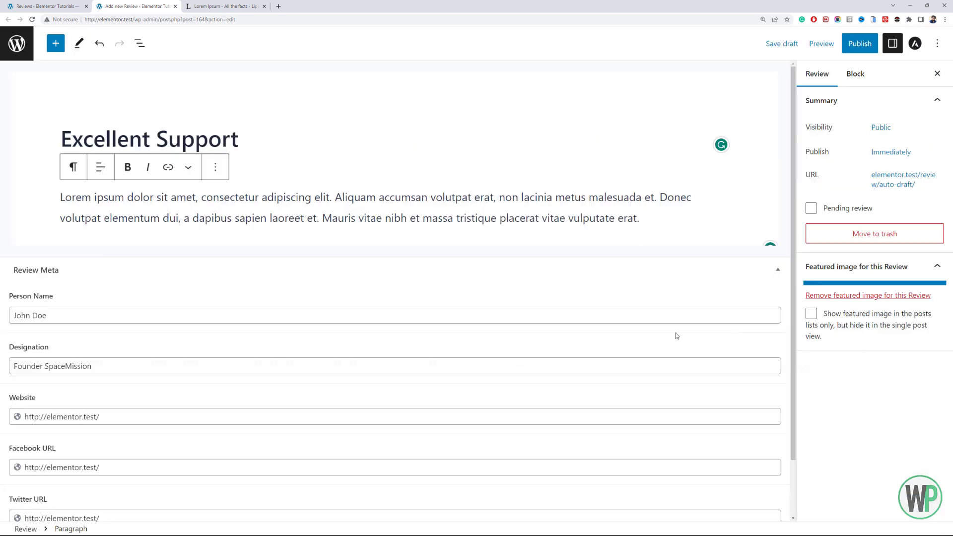
- Publish the review and open another blank review from the Reviews list in a separate tab
left_click(859, 43)
left_click(16, 43)
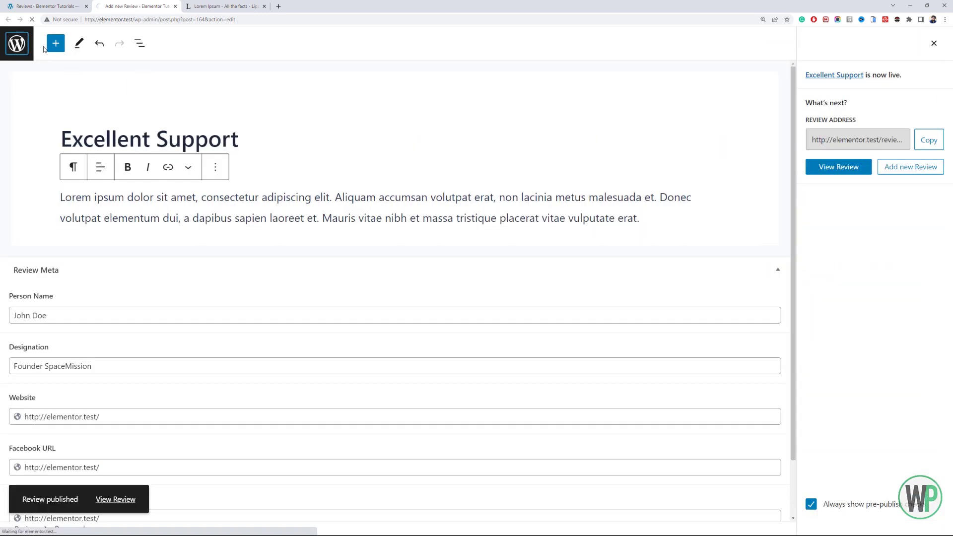
left_click(164, 69)
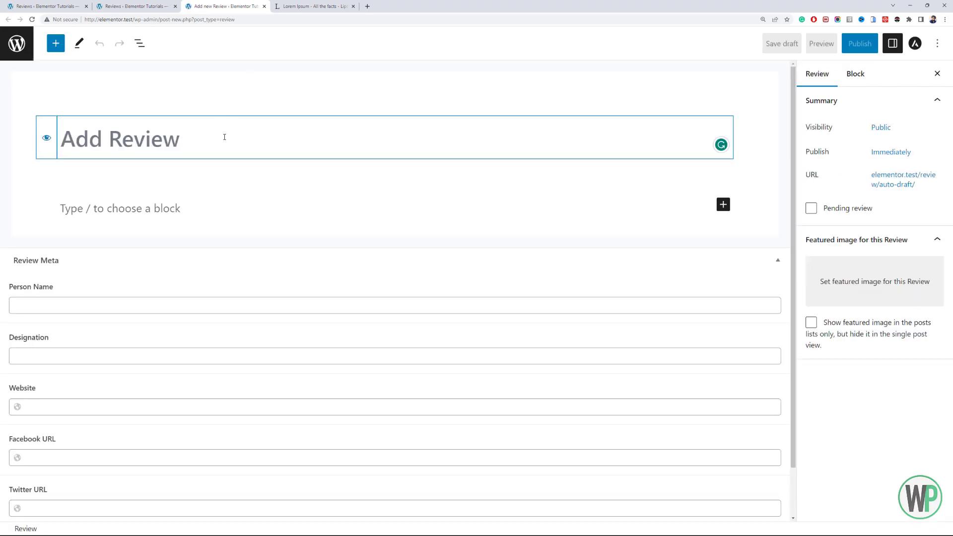
type("Awesome Service")
left_click(207, 202)
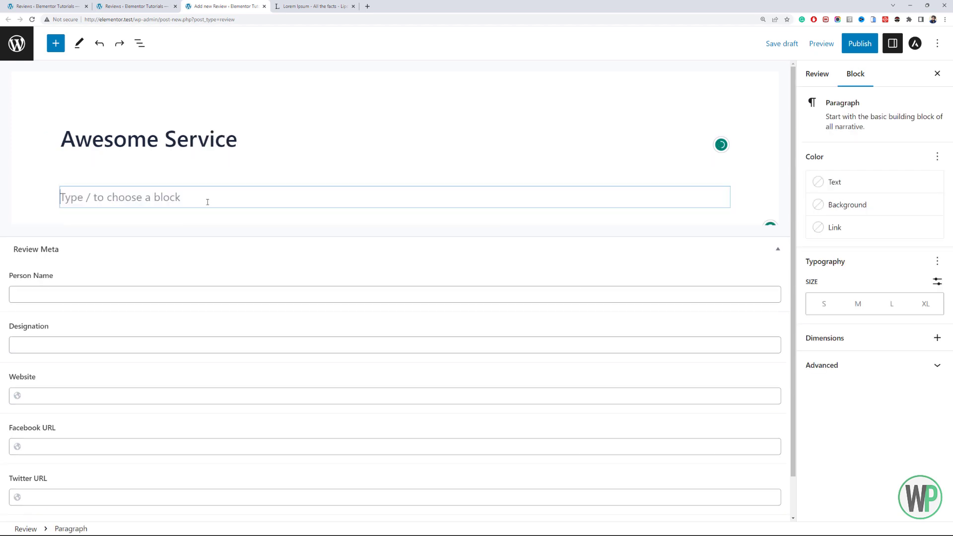
left_click(114, 395)
key("ctrl+v")
key("Tab")
key("ctrl+v")
key("Tab")
key("ctrl+v")
key("Tab")
- Copy the selected lorem ipsum sentences again and paste them as the second review's body paragraph
key("ctrl+v")
left_click(315, 6)
key("ctrl+c")
left_click(226, 6)
scroll(170, 281, "up", 1)
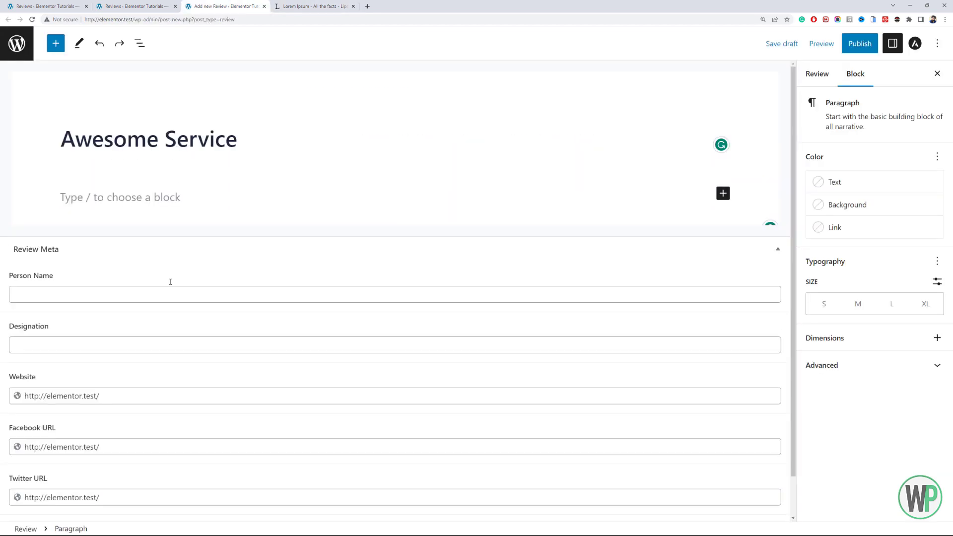
left_click(171, 199)
key("ctrl+v")
- Upload the red-haired woman's portrait from the Downloads folder as the second review's featured image
left_click(817, 74)
left_click(869, 281)
left_click(46, 81)
left_click(476, 268)
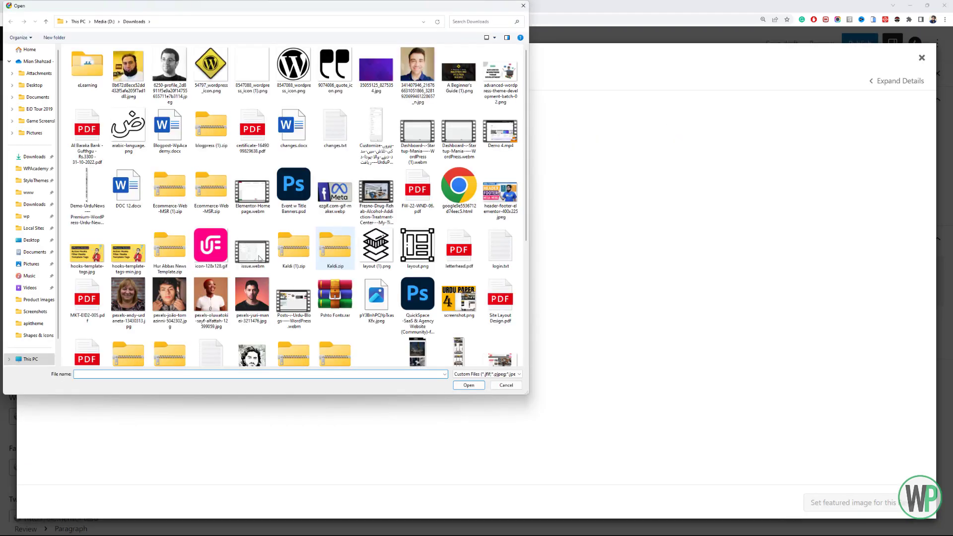
double_click(218, 304)
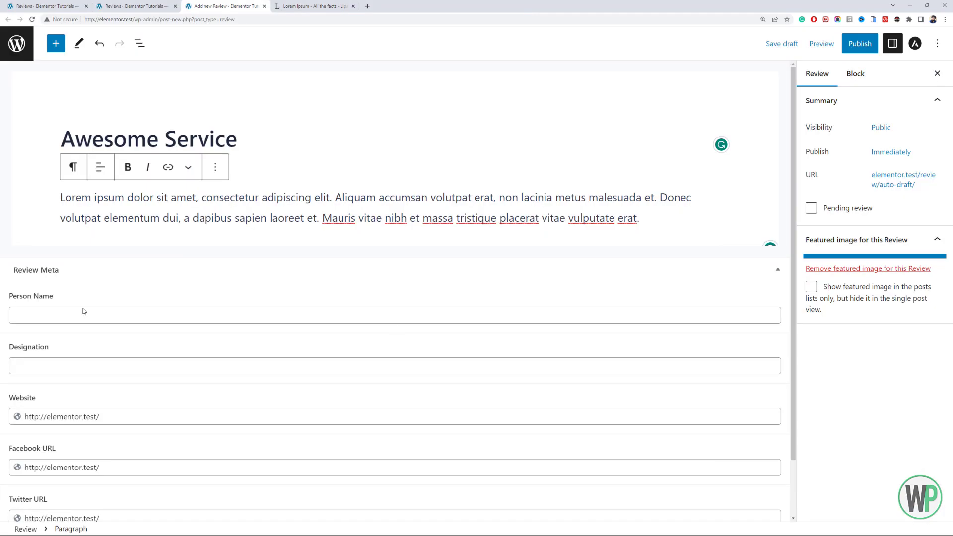
- Enter the second reviewer's name and the designation "Artist, Influencer", and publish the review
left_click(81, 315)
type("Sarah K.")
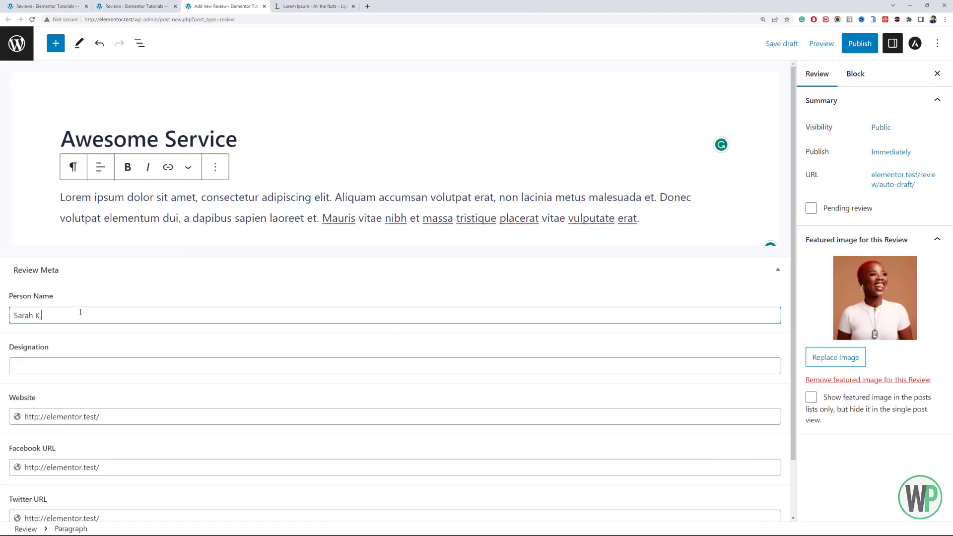
key("Tab")
type("Artist, Influen")
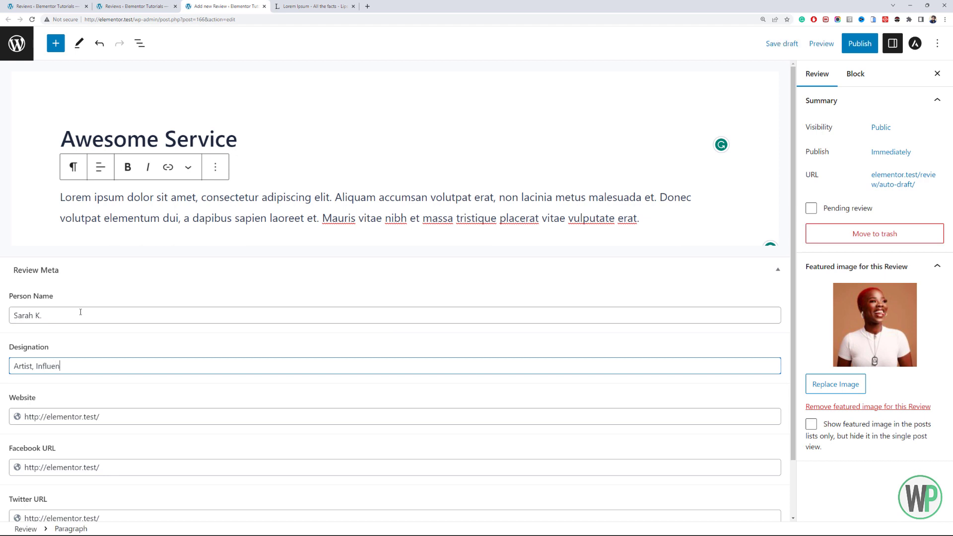
type("cer")
left_click(859, 44)
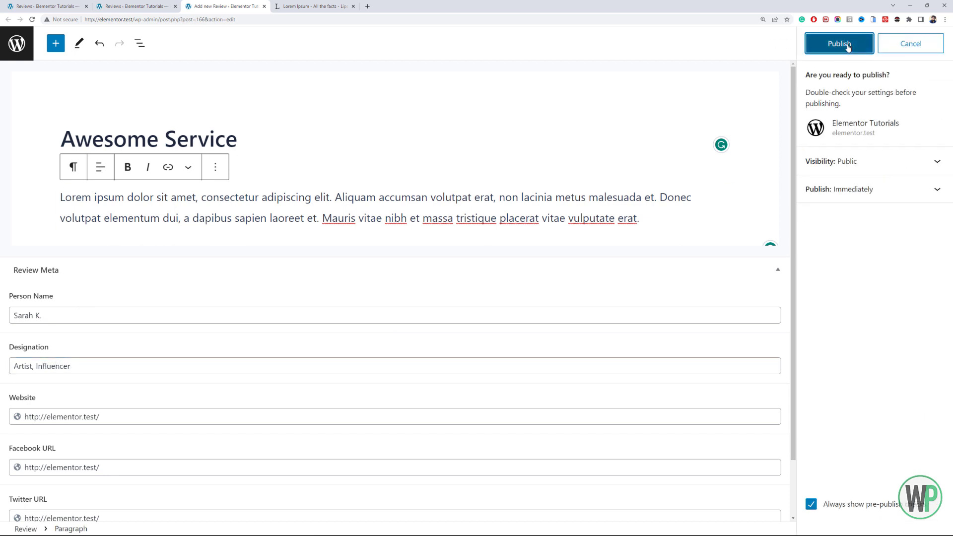
left_click(839, 44)
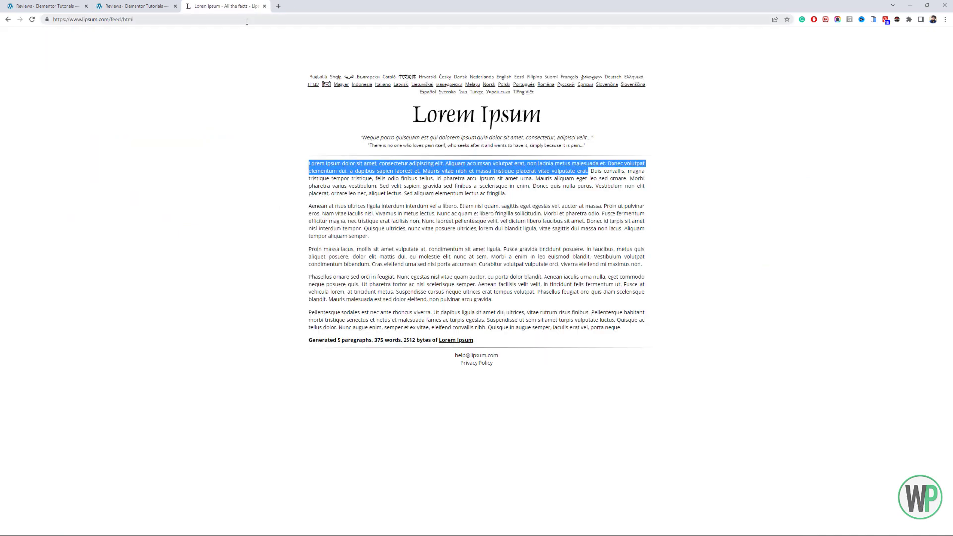
- Add a new page from the Pages list in a separate tab and title it "Reviews"
left_click(153, 5)
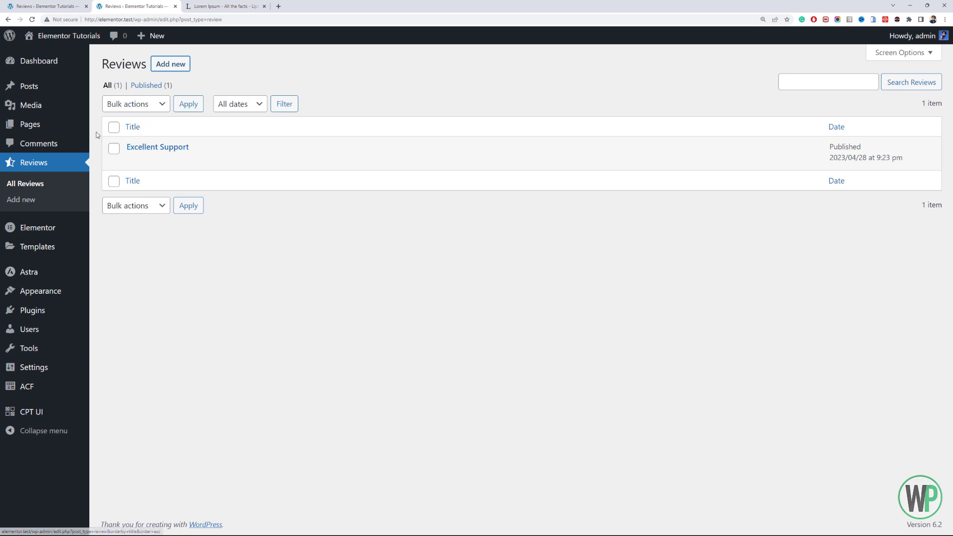
middle_click(71, 131)
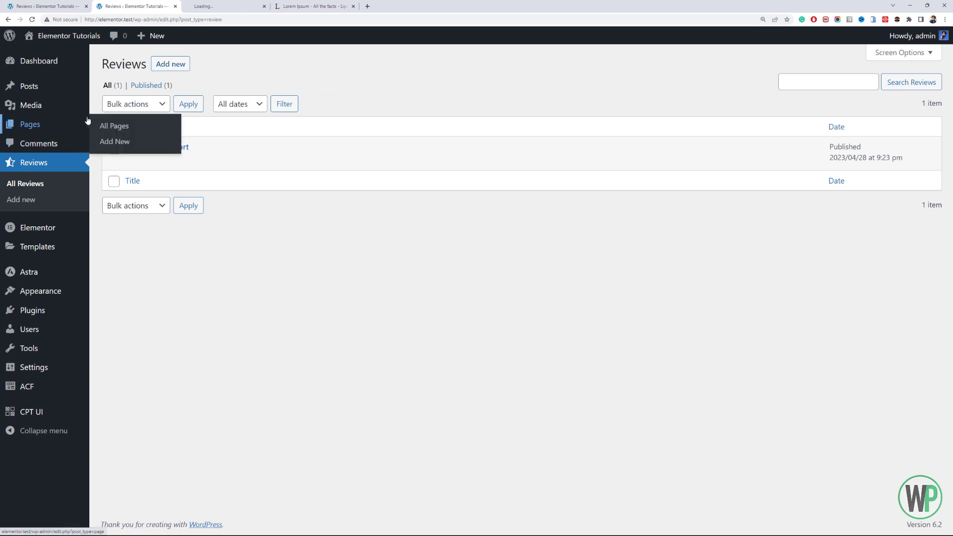
left_click(219, 6)
left_click_drag(167, 7, 148, 7)
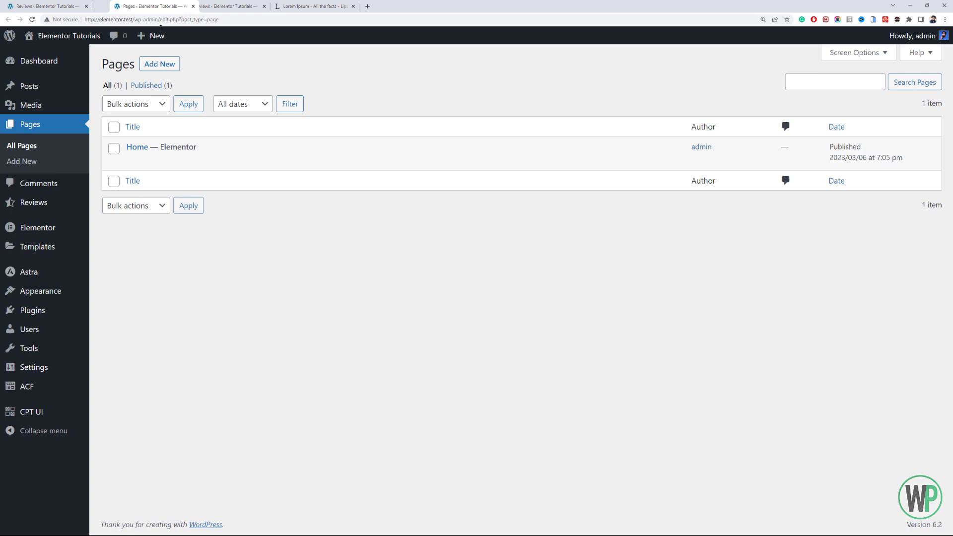
left_click(151, 65)
left_click(259, 4)
left_click(263, 6)
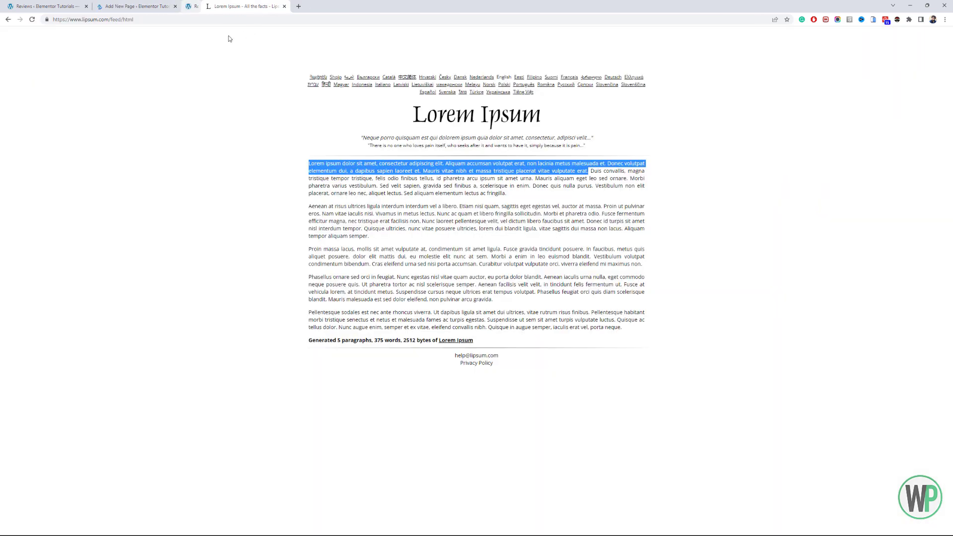
left_click(134, 6)
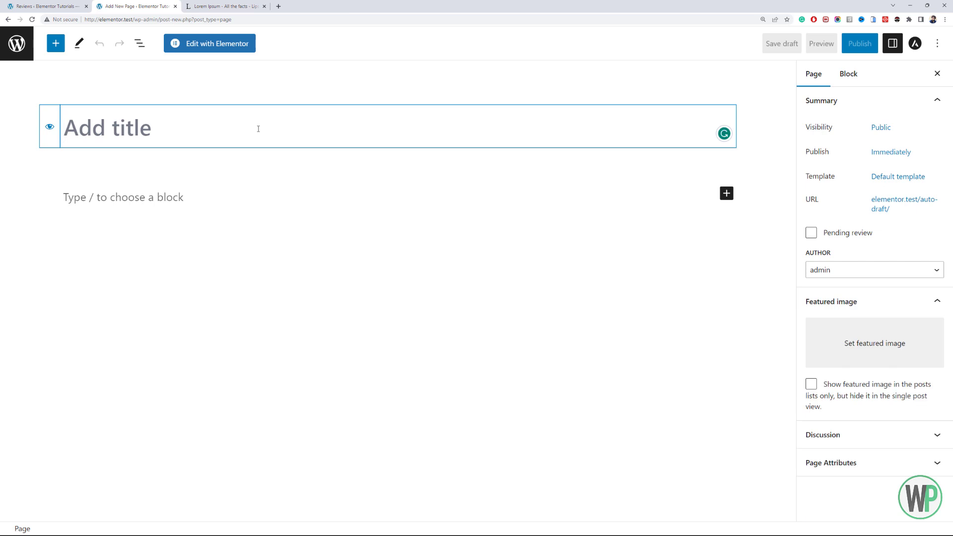
type("Reviews")
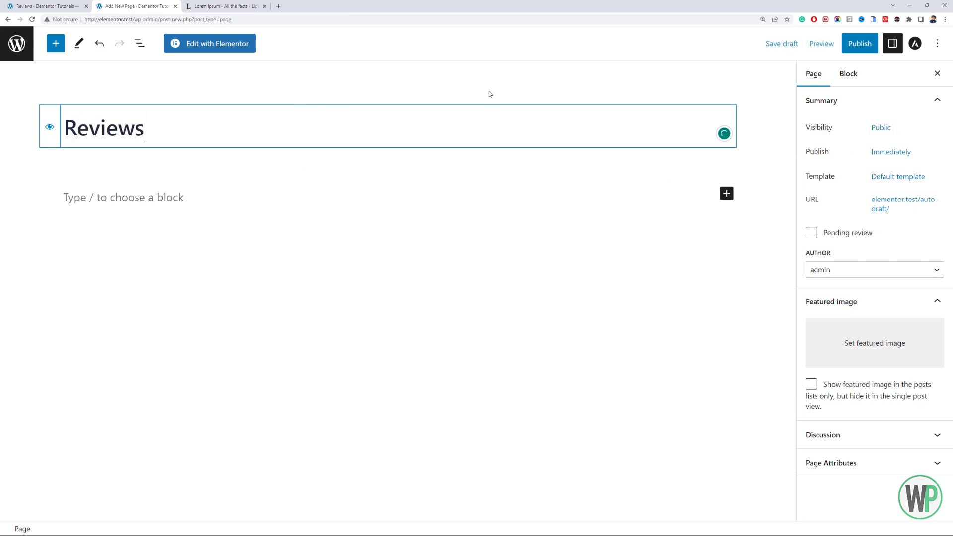
- Set the Reviews page's template to Elementor Full Width
left_click(896, 270)
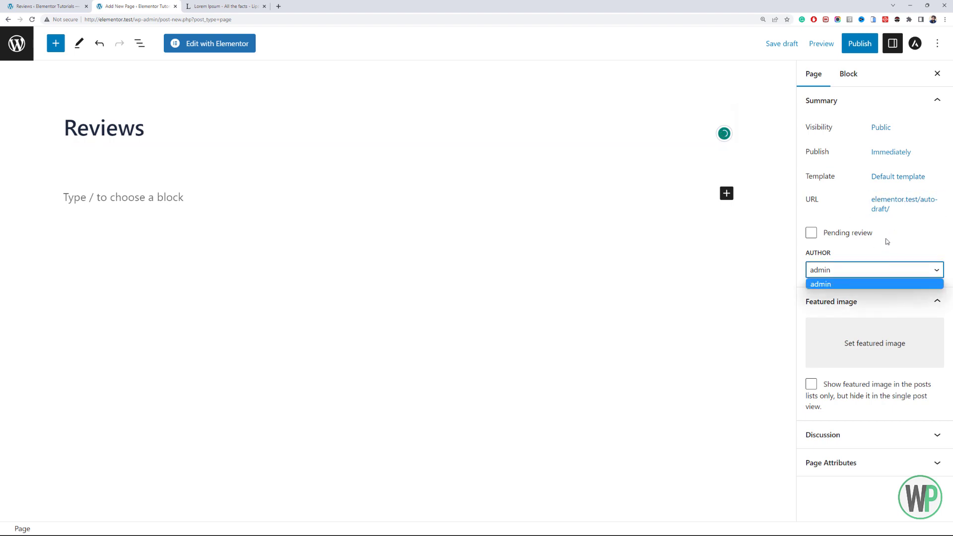
left_click(876, 177)
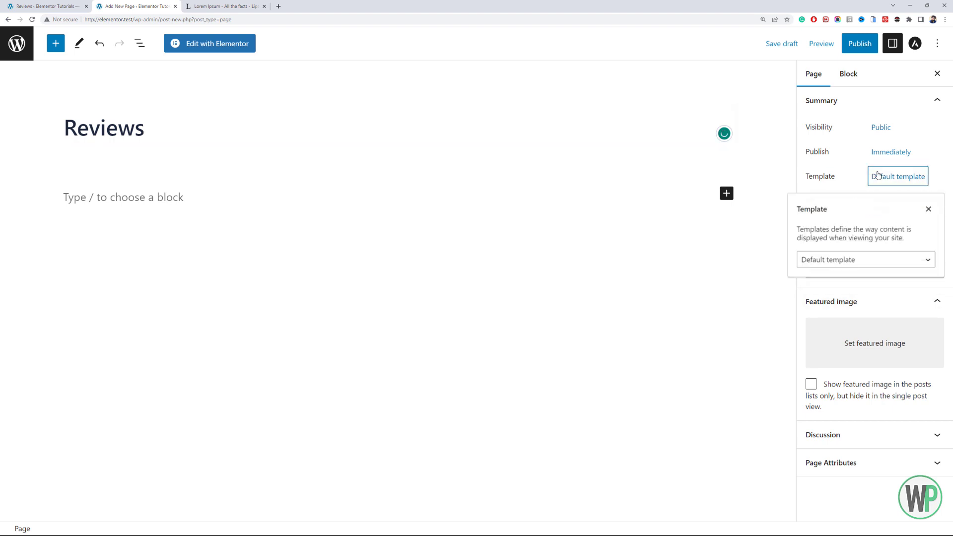
left_click(884, 260)
left_click(875, 293)
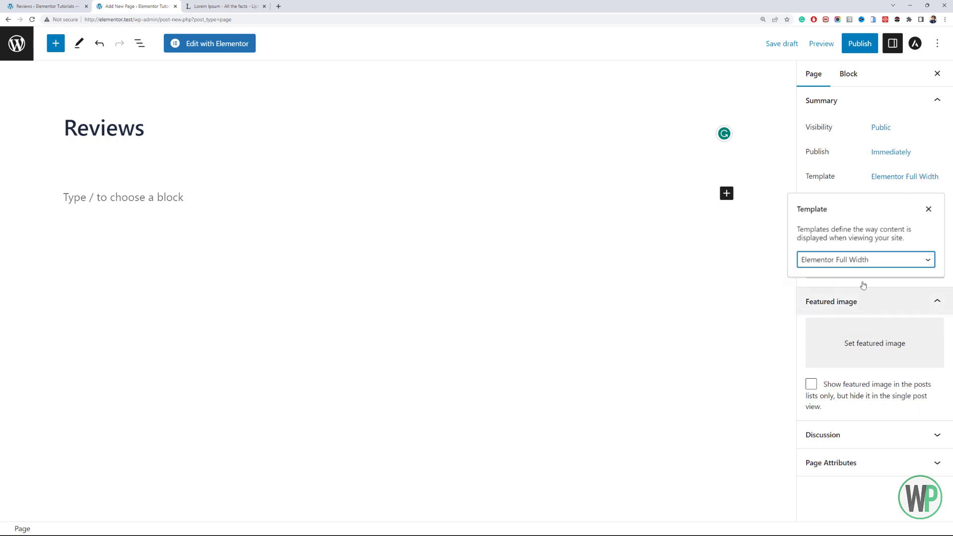
- Publish the Reviews page and open it in the Elementor editor
left_click(867, 51)
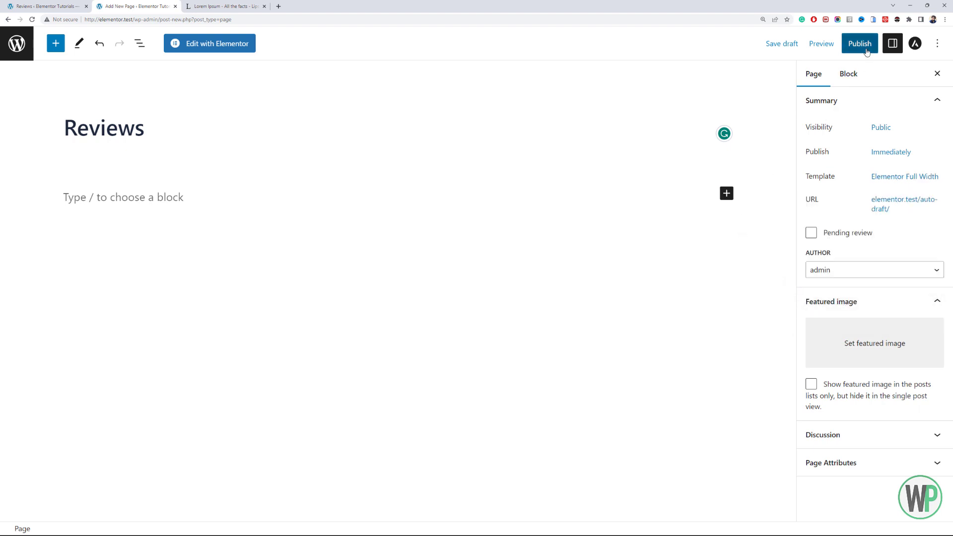
left_click(819, 50)
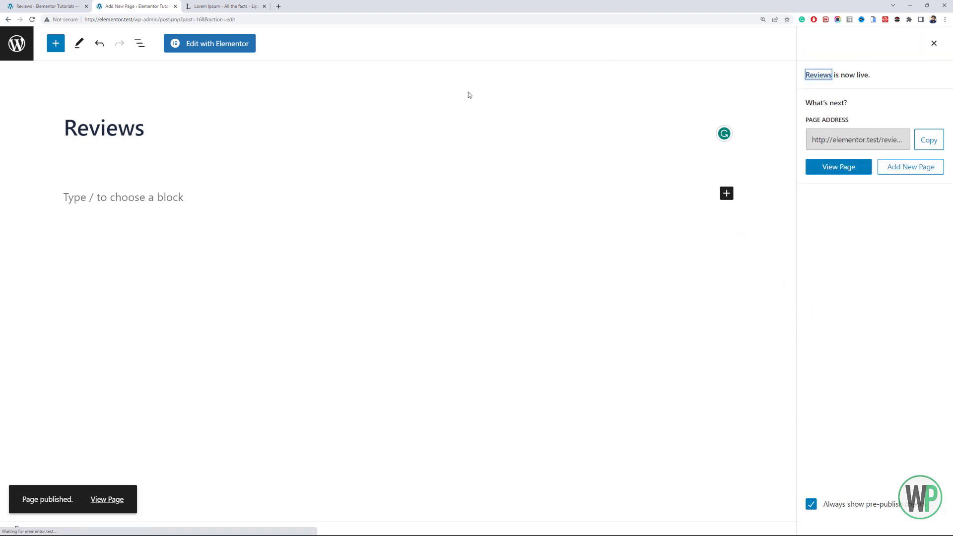
left_click(221, 53)
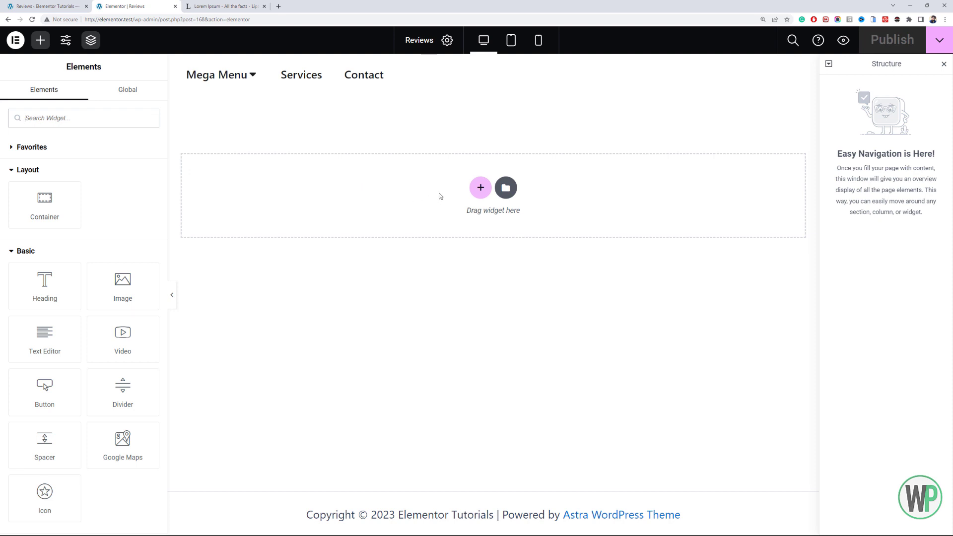
- Check the Flexbox Container experiment's status in Elementor's feature settings, and return to the Reviews page editor
left_click(78, 6)
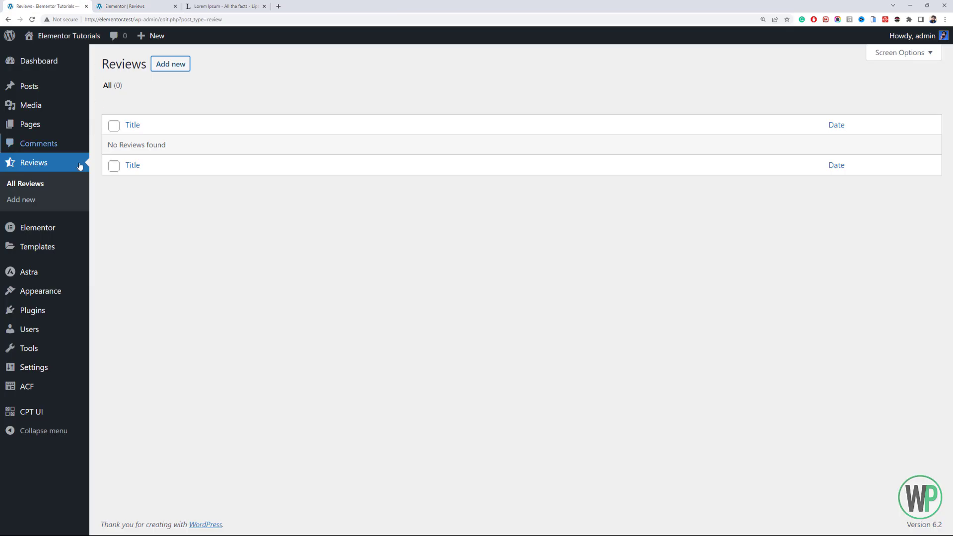
mouse_move(68, 234)
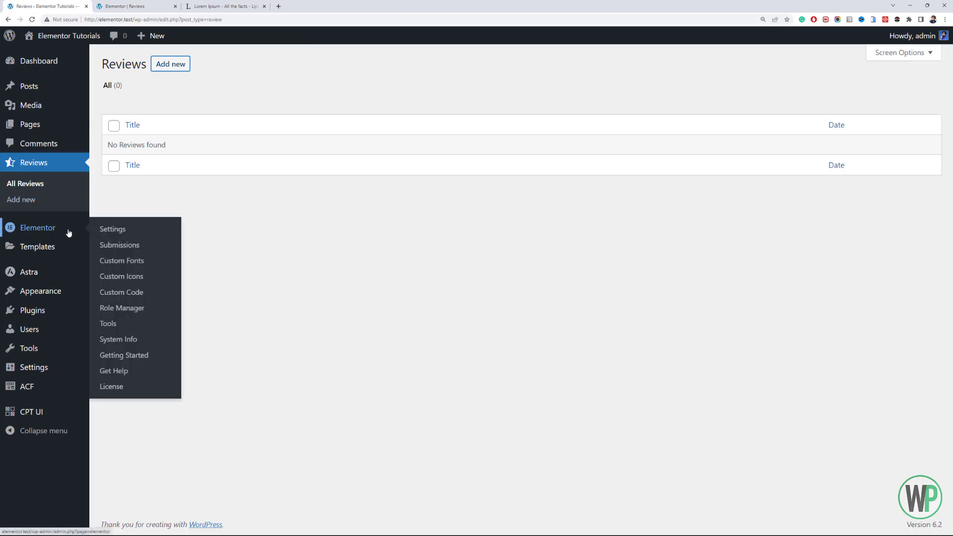
left_click(111, 232)
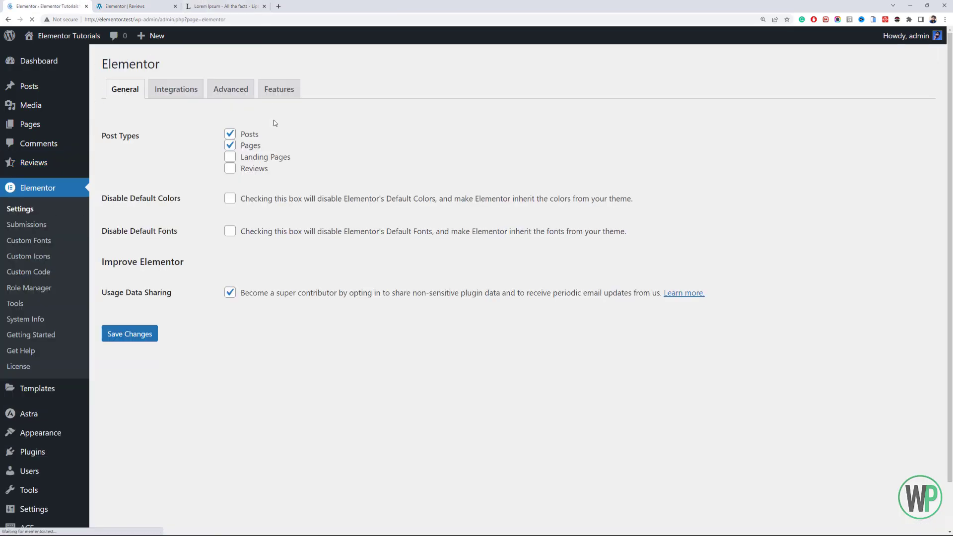
left_click(271, 101)
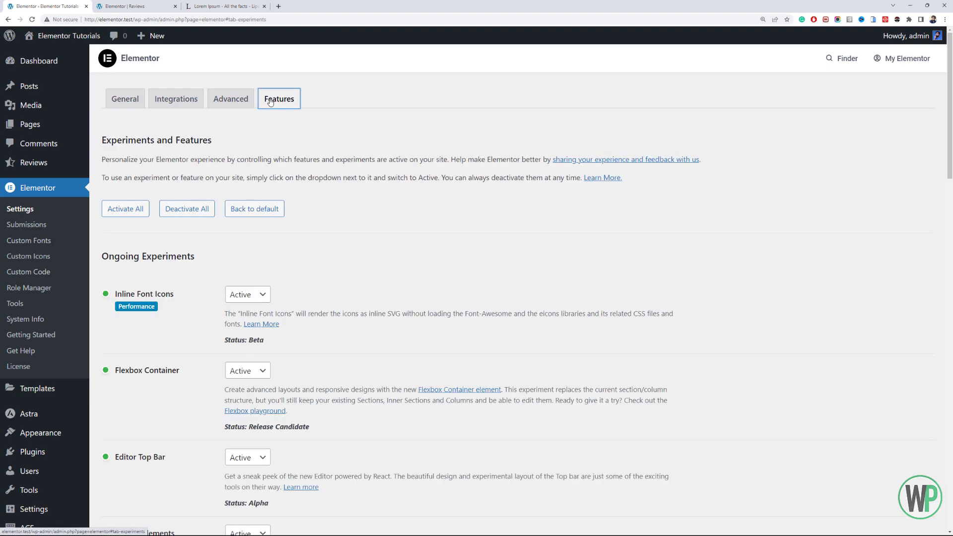
scroll(219, 196, "down", 2)
left_click(249, 255)
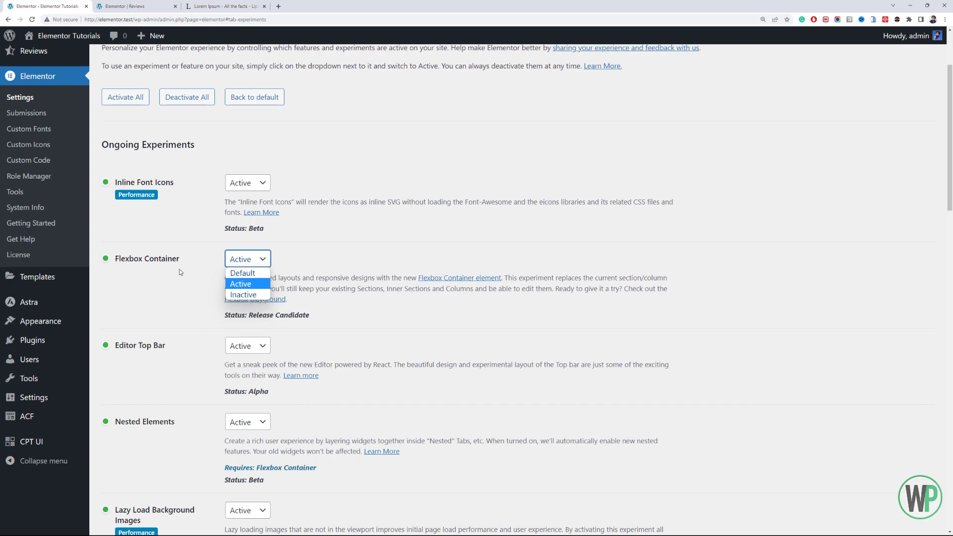
left_click(126, 6)
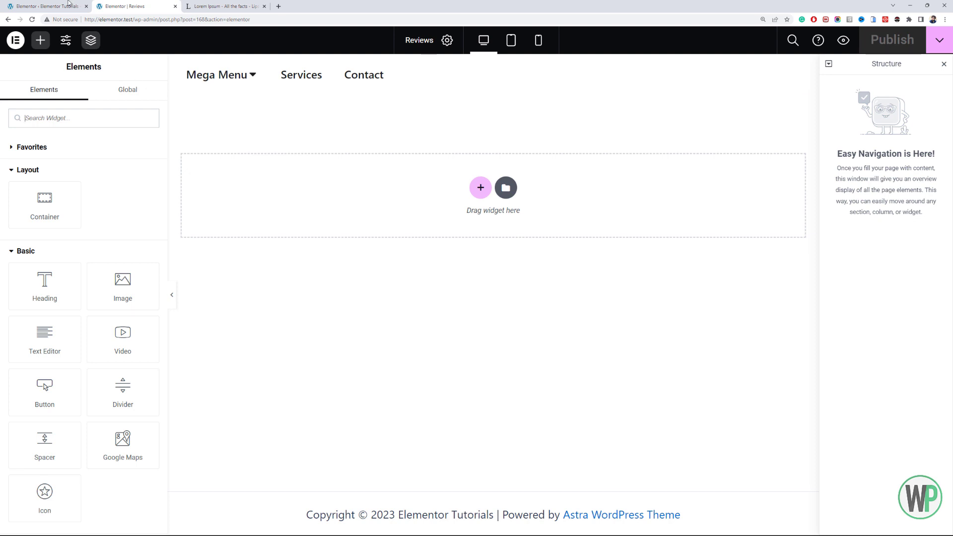
left_click(47, 6)
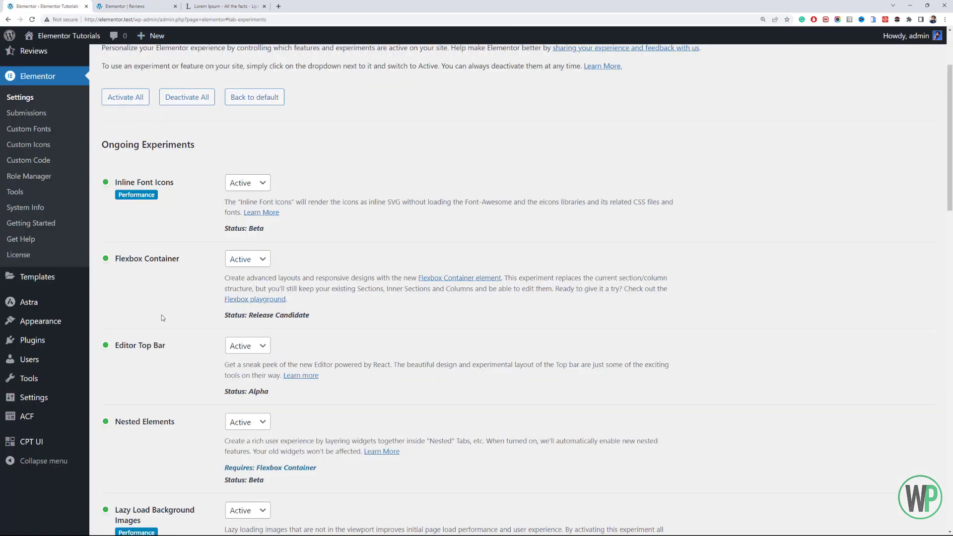
left_click(136, 3)
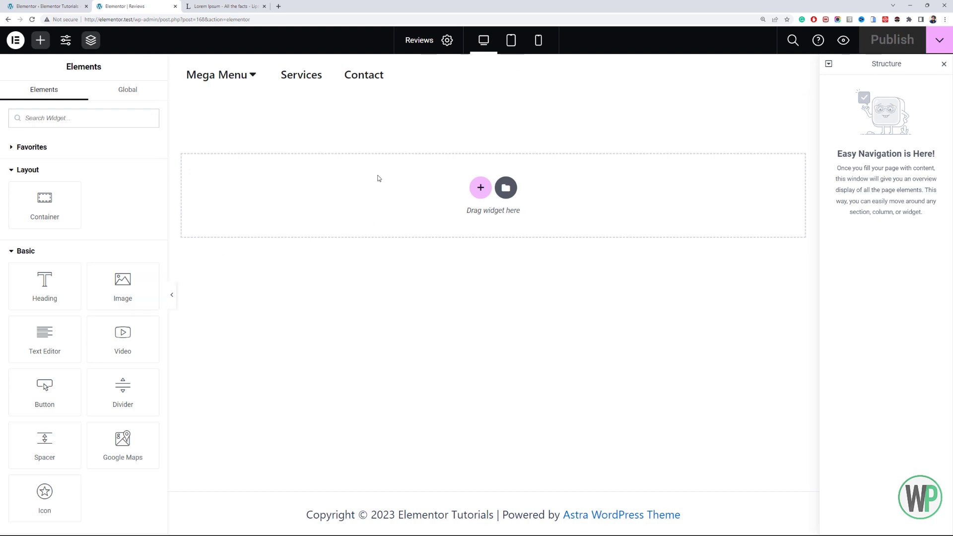
- Add a row-direction container to the page with stretched items and a minimum height of 500 px
left_click(473, 195)
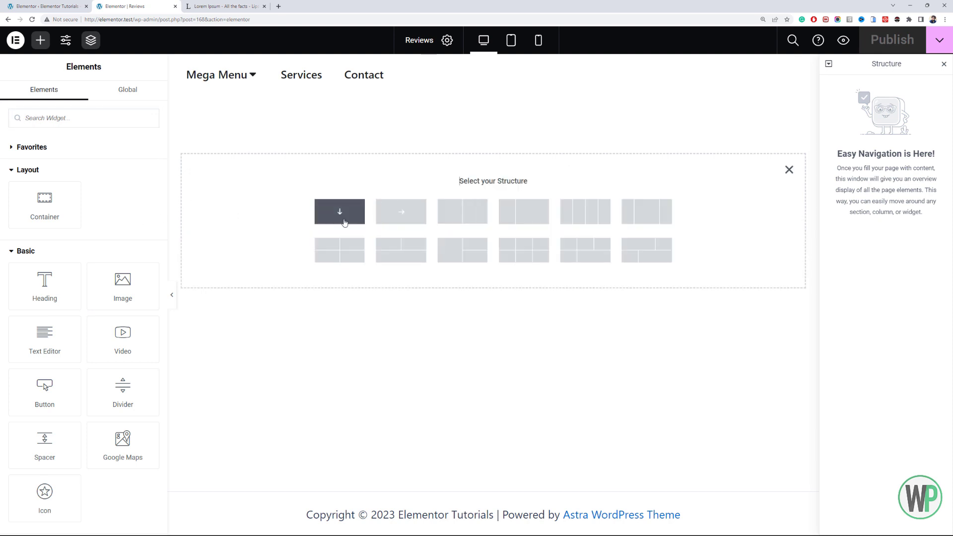
left_click(394, 221)
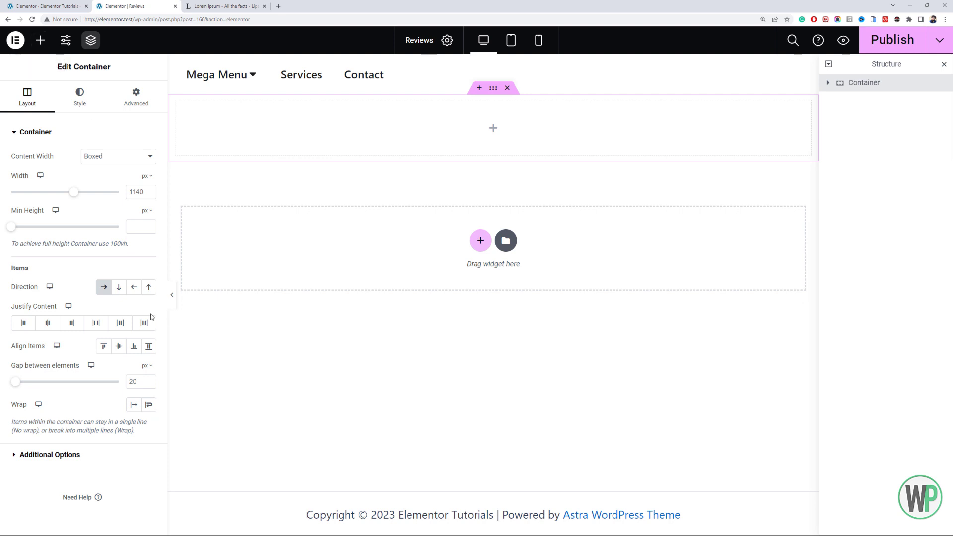
left_click(148, 348)
left_click(135, 227)
type("500")
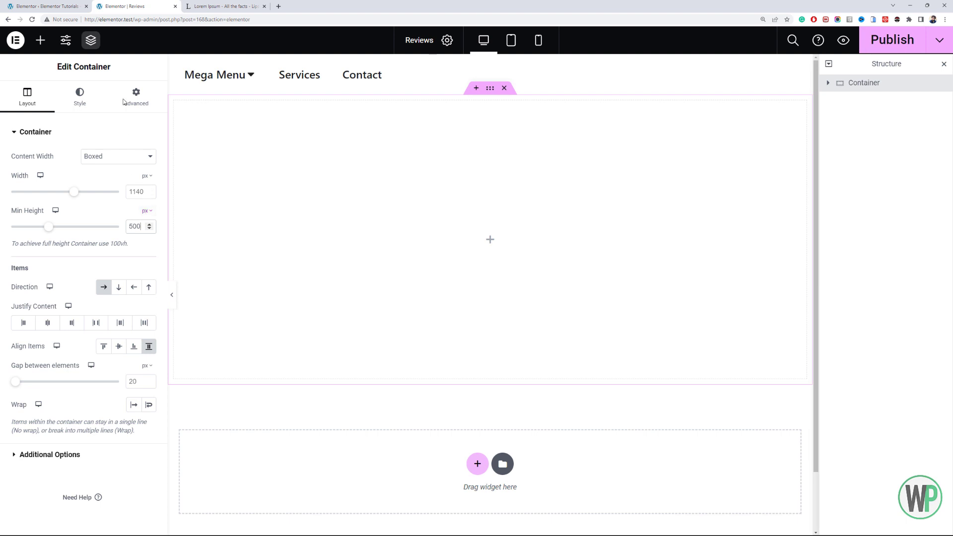
- Nest a new container inside the row container, with Full Width content and a width of 40%
left_click(40, 39)
left_click_drag(33, 197, 299, 189)
left_click(99, 156)
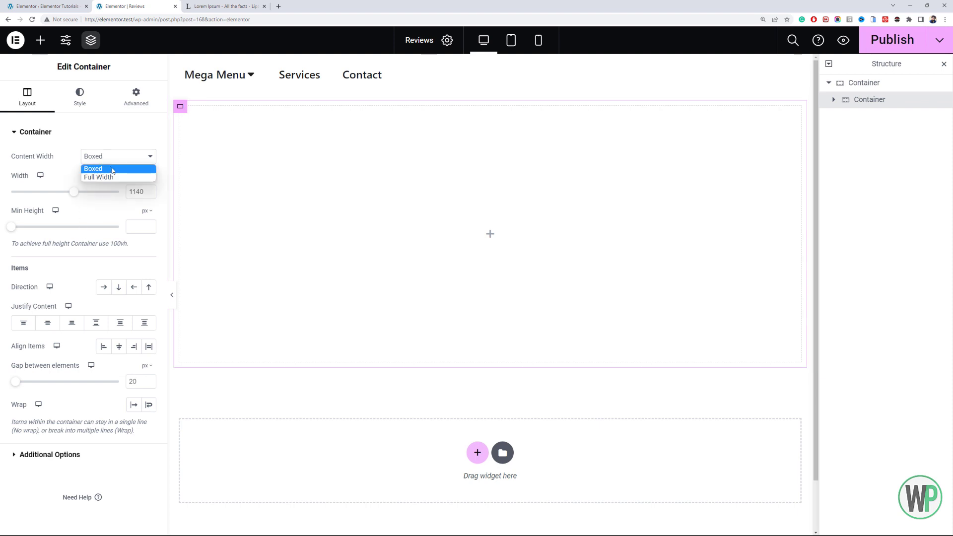
left_click(112, 177)
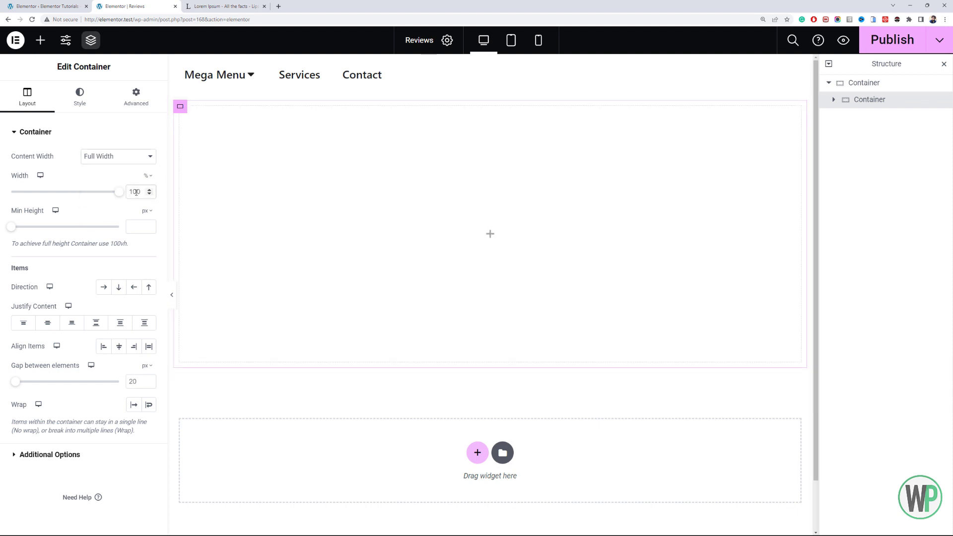
left_click(119, 159)
left_click(119, 159)
double_click(140, 191)
type("40")
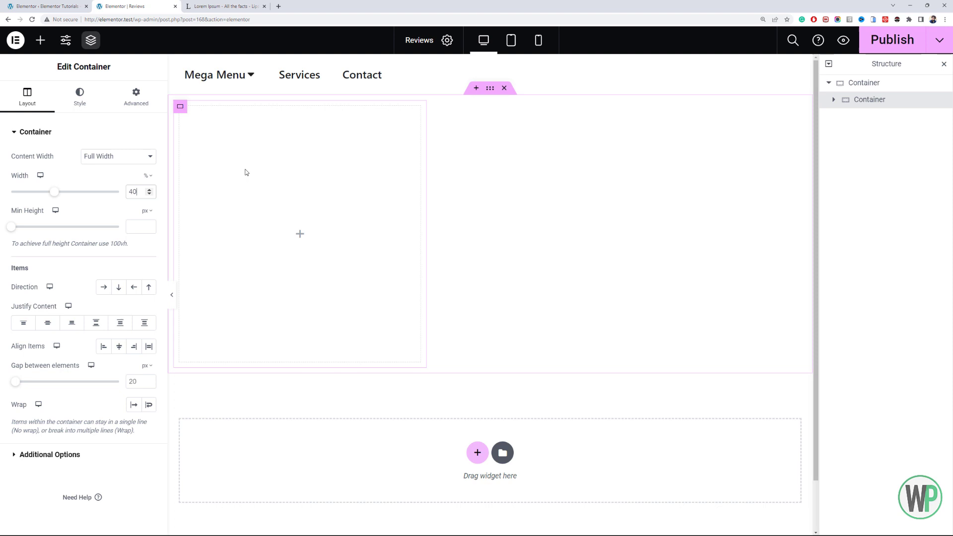
- Duplicate the 40% inner container and set the copy's width to 60%
right_click(181, 106)
left_click(221, 137)
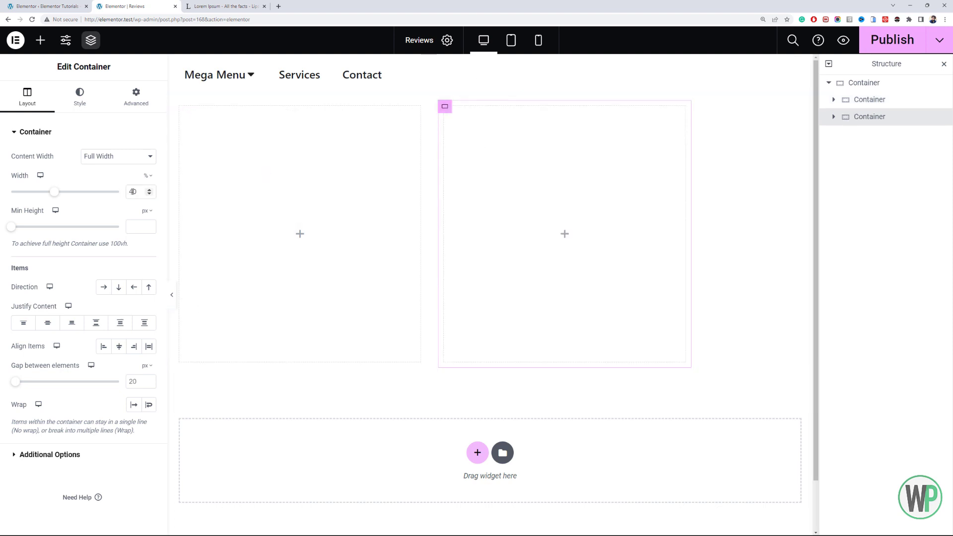
type("6")
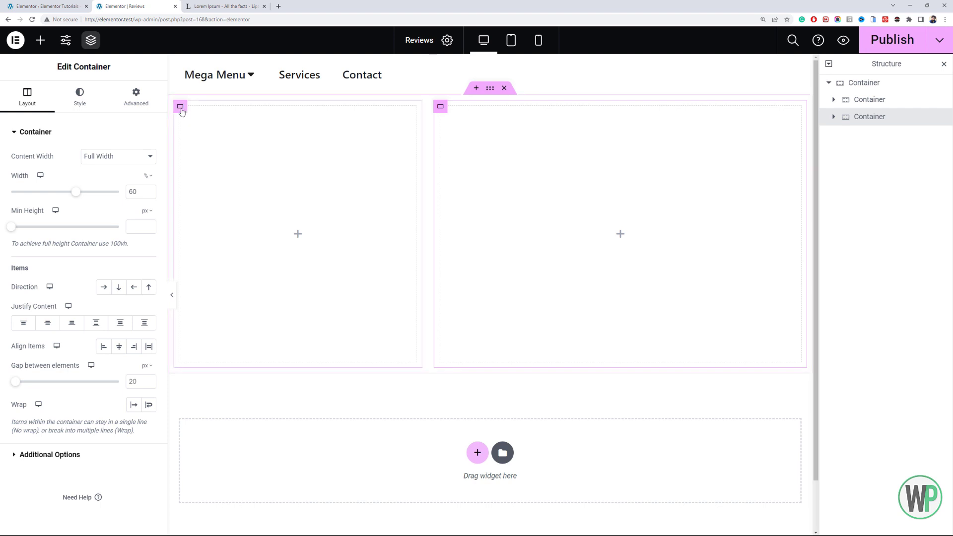
- Unlink the outer container's margins and set the top and bottom margins to 50 px
left_click(181, 108)
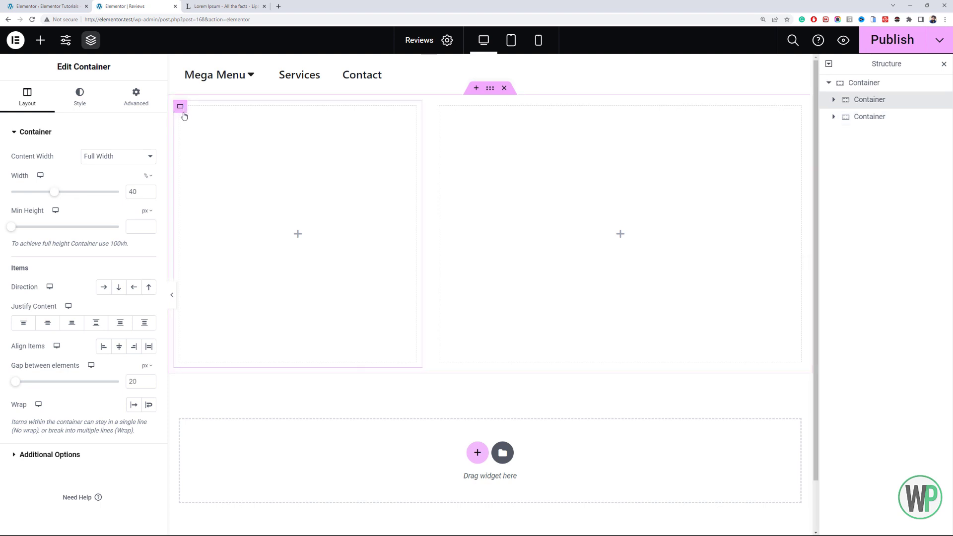
left_click(71, 106)
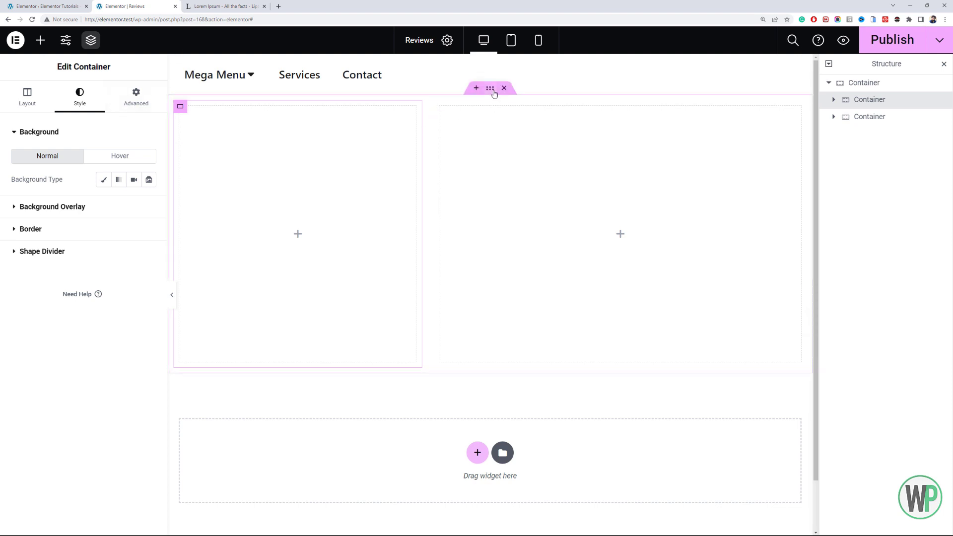
left_click(494, 91)
left_click(131, 100)
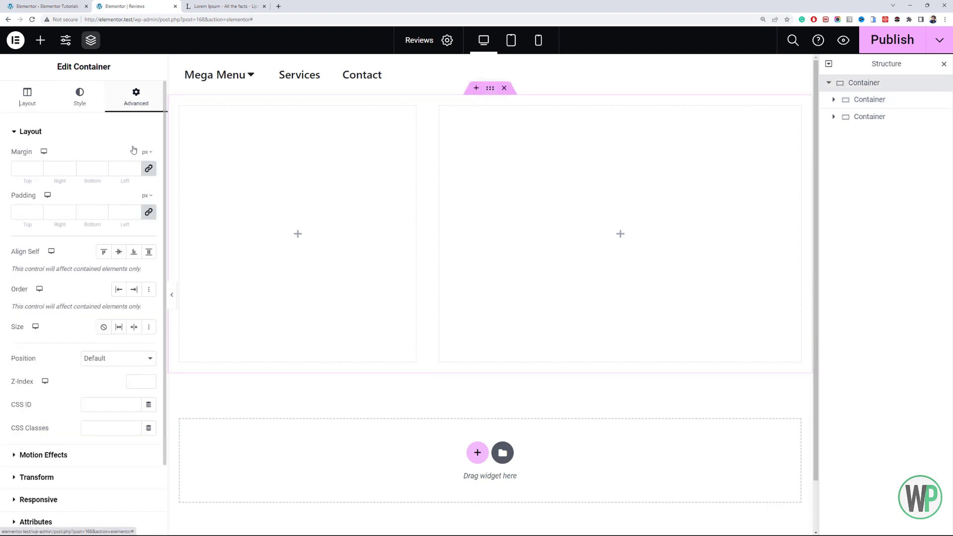
left_click(148, 170)
left_click(15, 175)
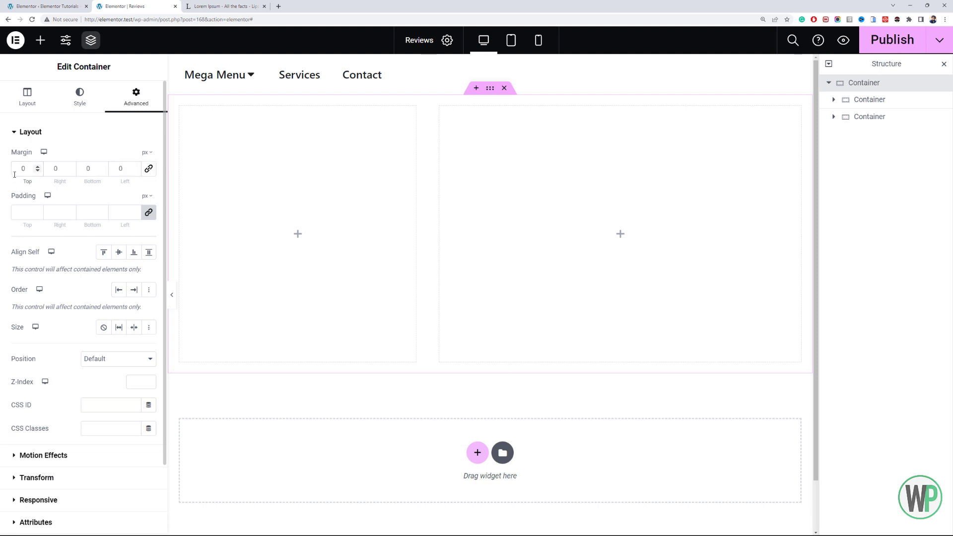
type("5")
left_click(87, 174)
type("5")
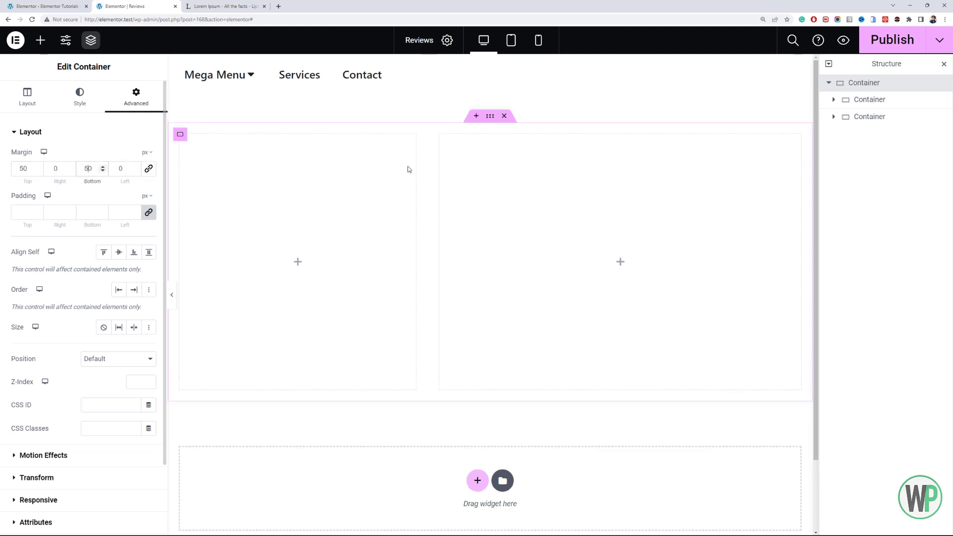
- Try the global Primary color as a classic background on the left inner container
left_click(180, 134)
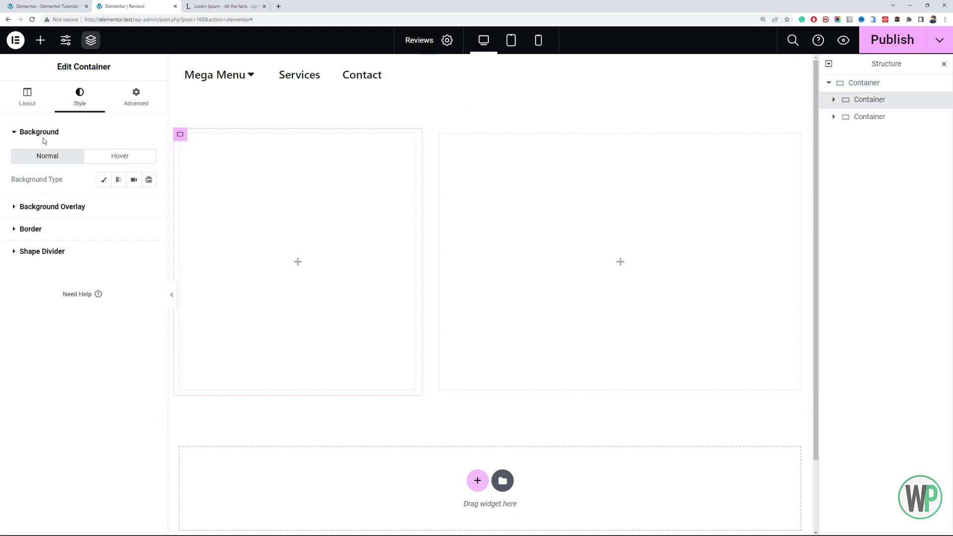
left_click(104, 181)
left_click(134, 203)
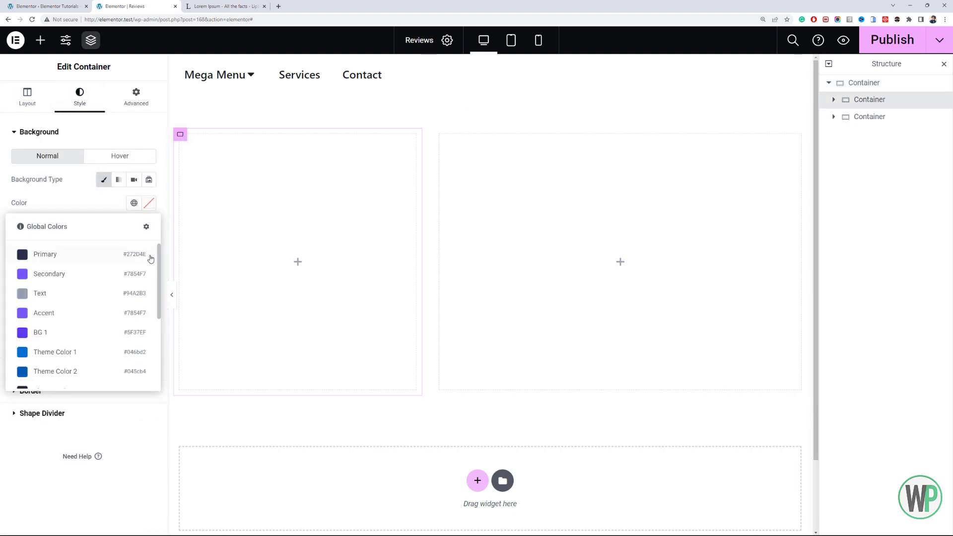
scroll(159, 263, "down", 2)
scroll(159, 272, "up", 1)
scroll(159, 271, "down", 3)
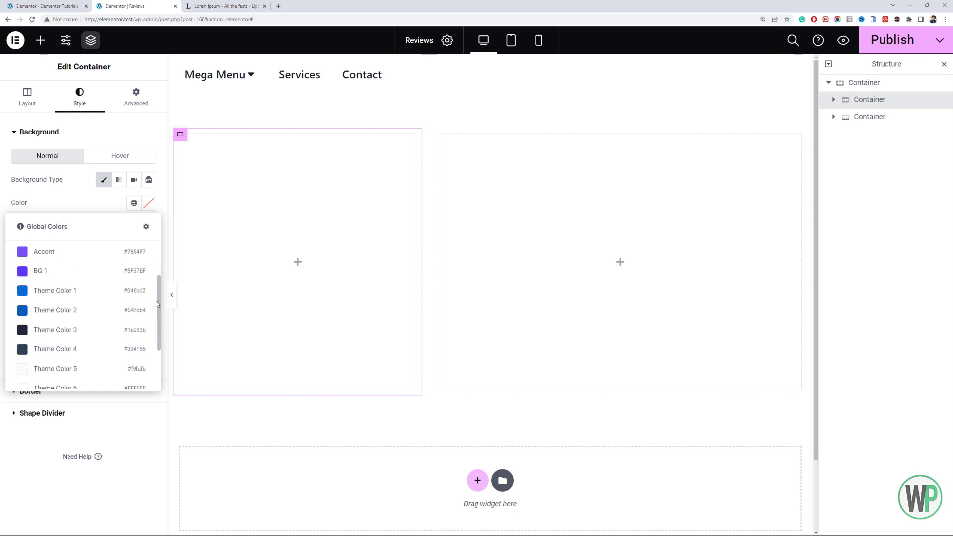
scroll(154, 337, "up", 3)
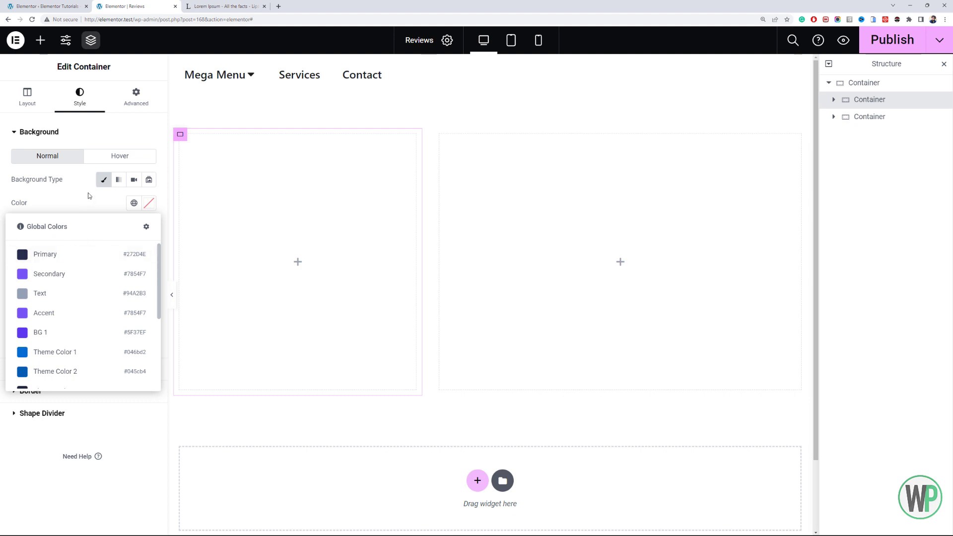
left_click(88, 254)
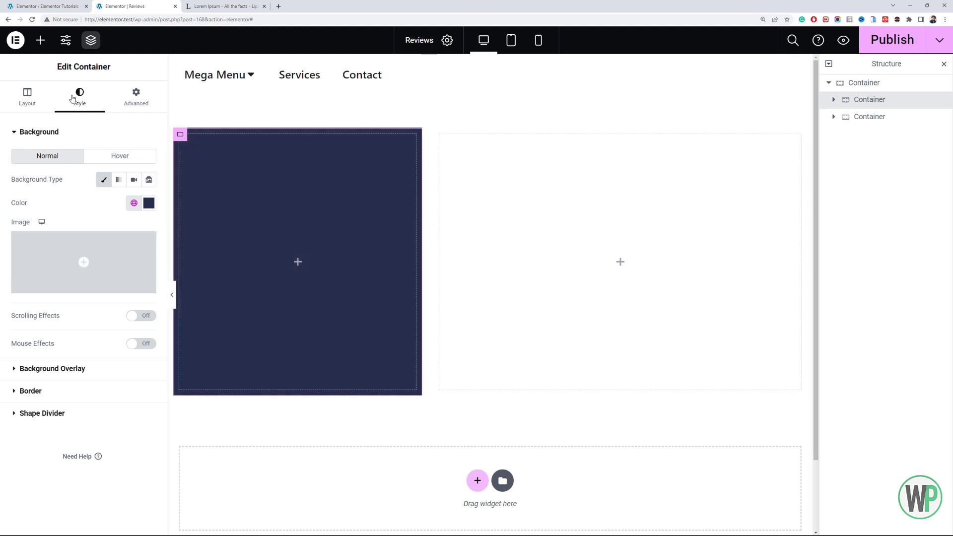
left_click(134, 204)
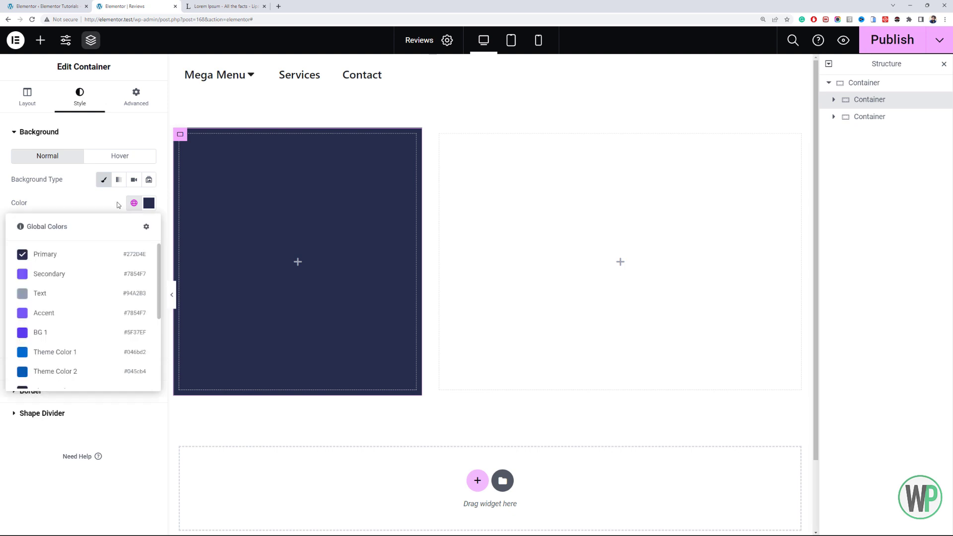
left_click(107, 186)
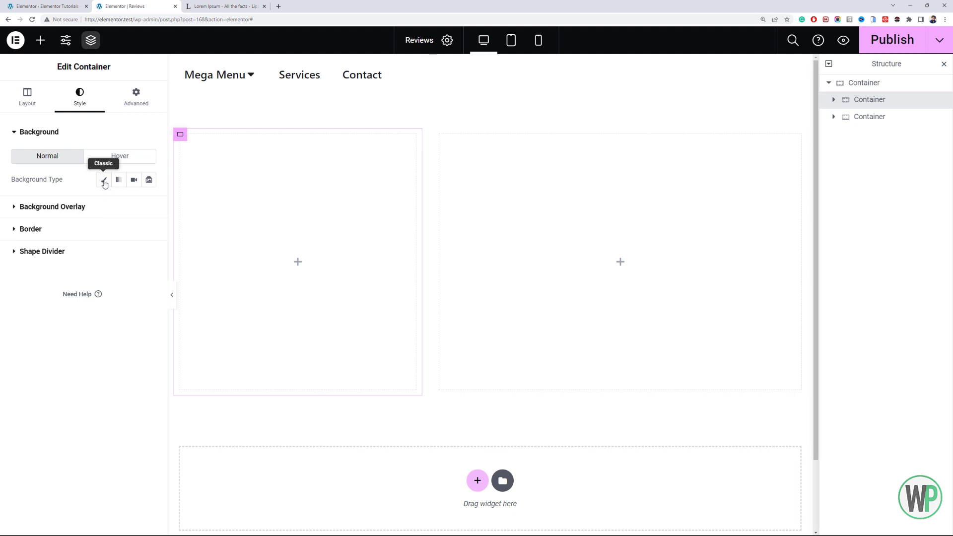
- Give the left inner container a dashed border with a 10 px border radius on all corners
left_click(85, 233)
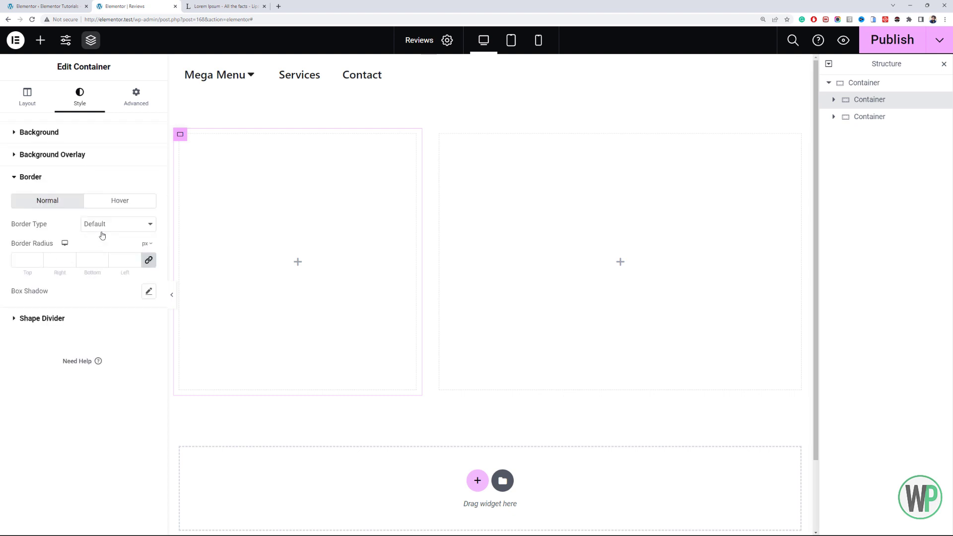
left_click(102, 229)
left_click(94, 276)
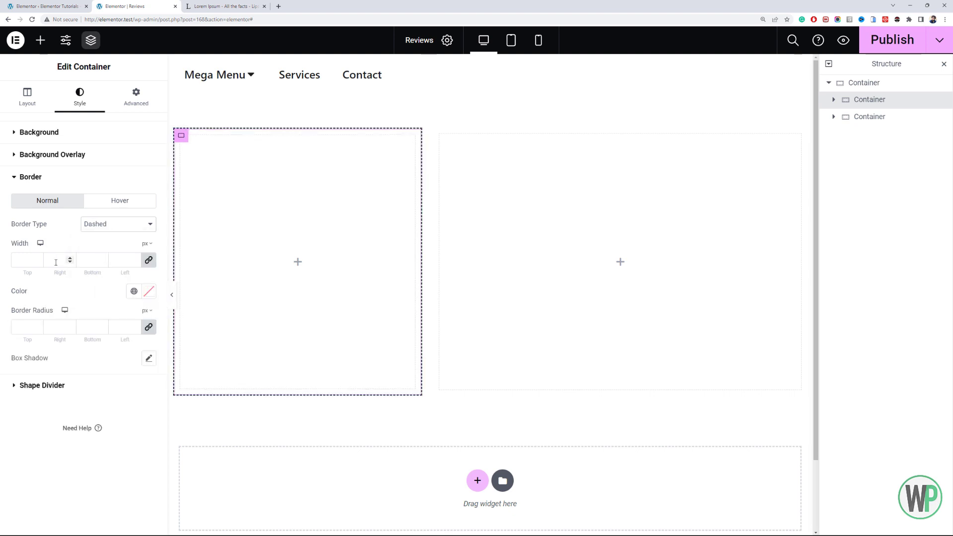
left_click(25, 326)
type("10")
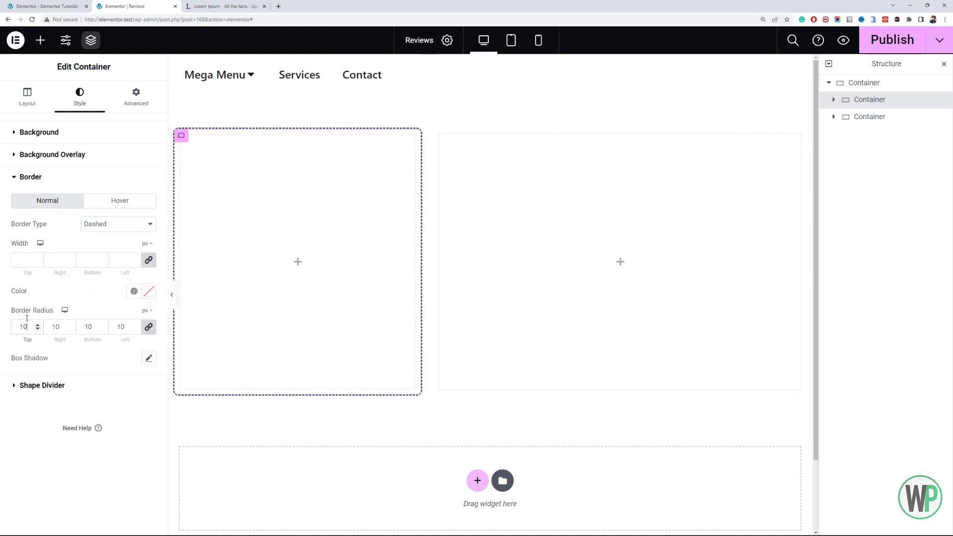
- Color the left inner container's dashed border with the global Primary color
left_click(135, 291)
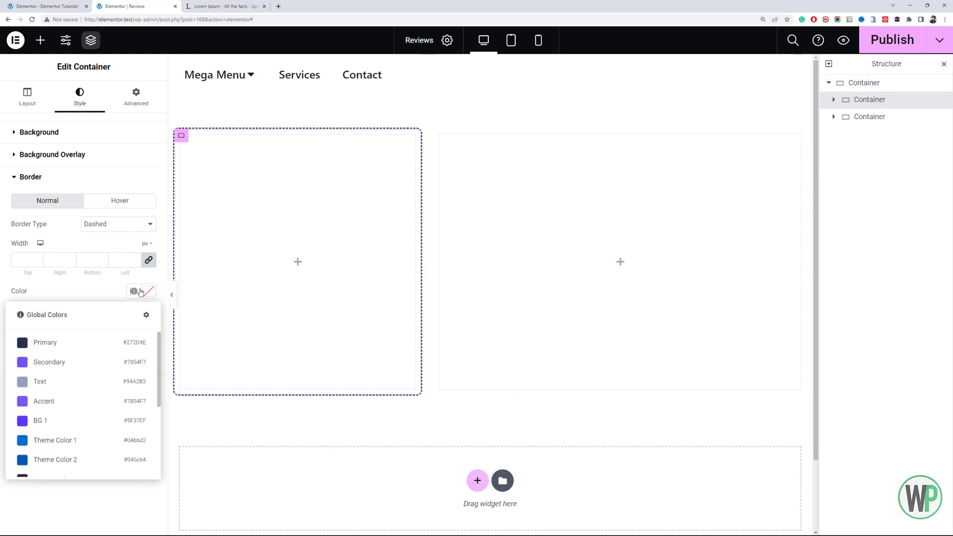
left_click(97, 350)
left_click(139, 295)
left_click(135, 293)
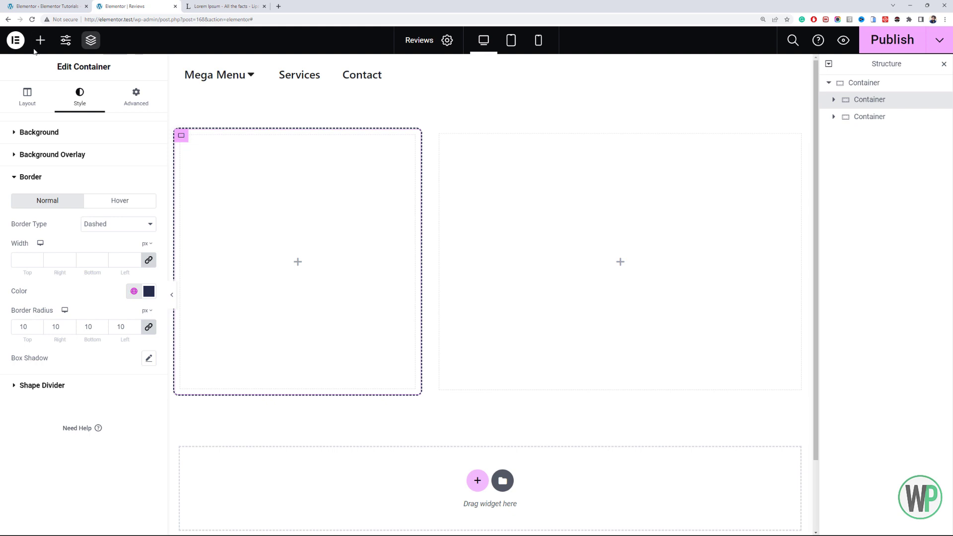
left_click(134, 291)
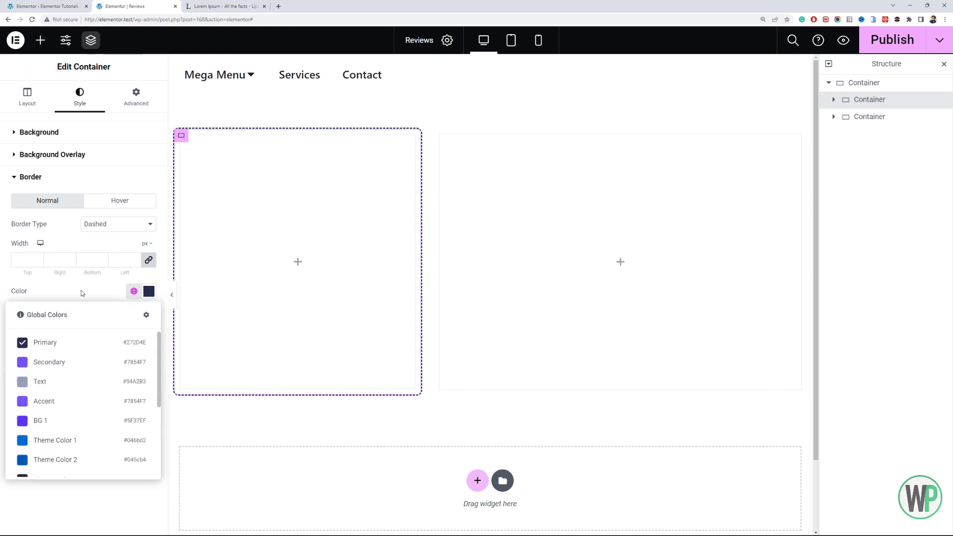
left_click(81, 292)
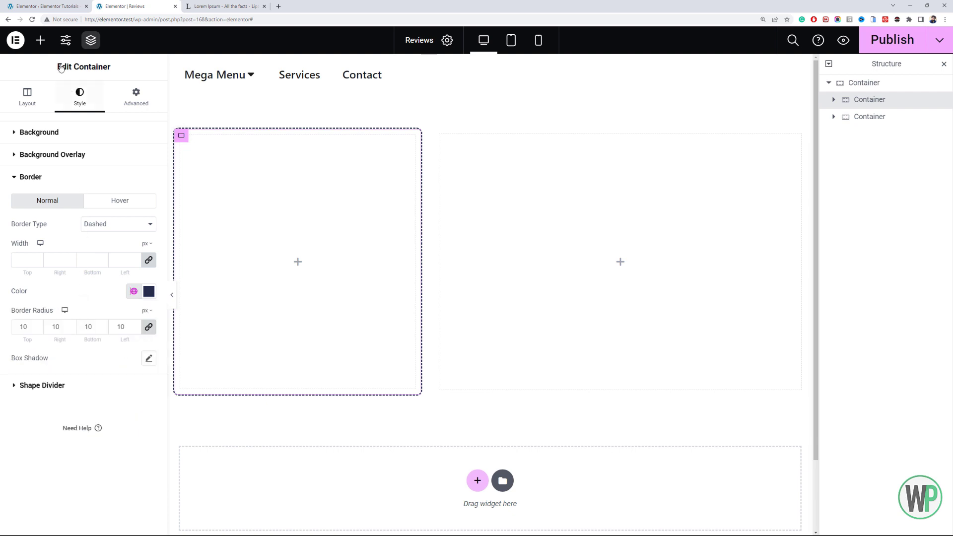
- Nest a new container with Full Width content inside the dashed-border container and open its minimum height unit choices
left_click(40, 40)
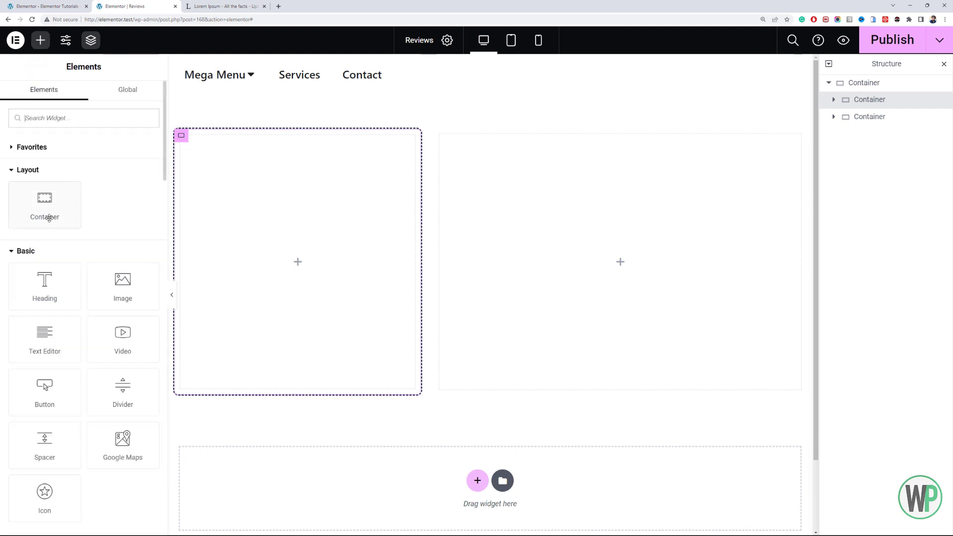
left_click_drag(48, 216, 237, 232)
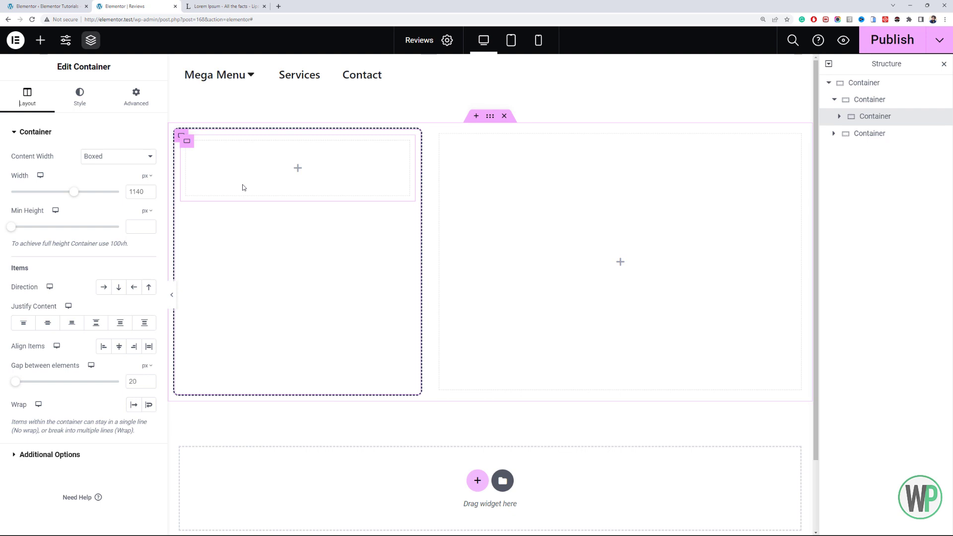
left_click(107, 155)
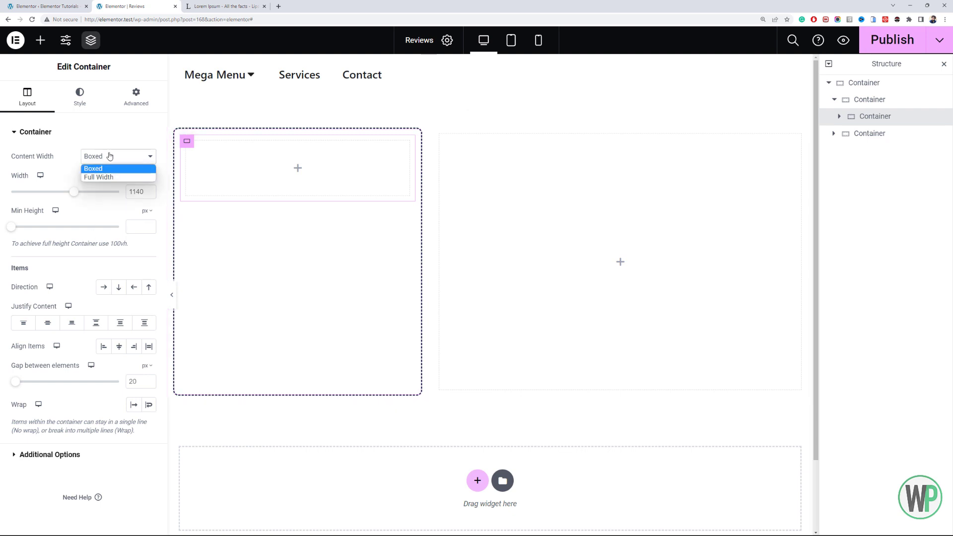
left_click(113, 175)
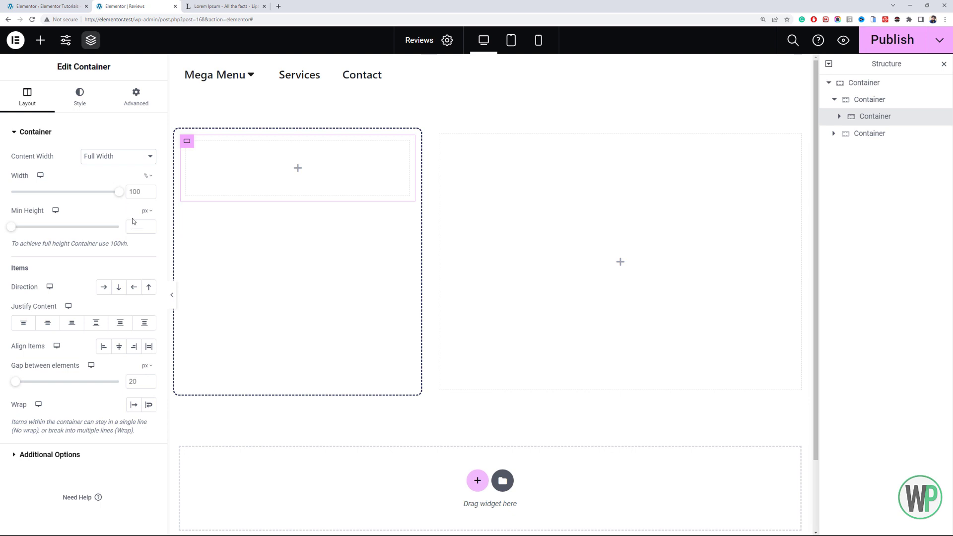
left_click(149, 213)
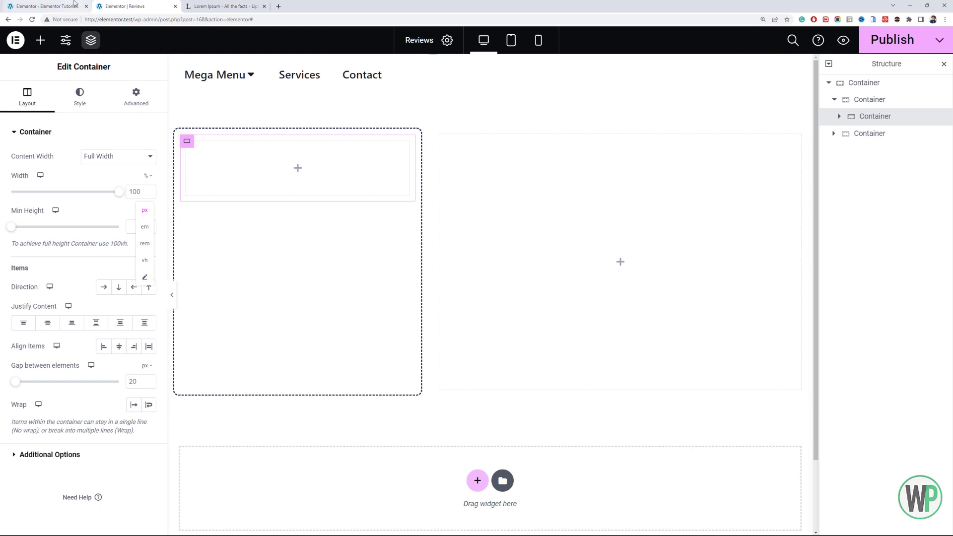
- Examine the experiments and features in the Elementor settings, and return to the Reviews page editor
left_click(47, 6)
scroll(185, 221, "down", 9)
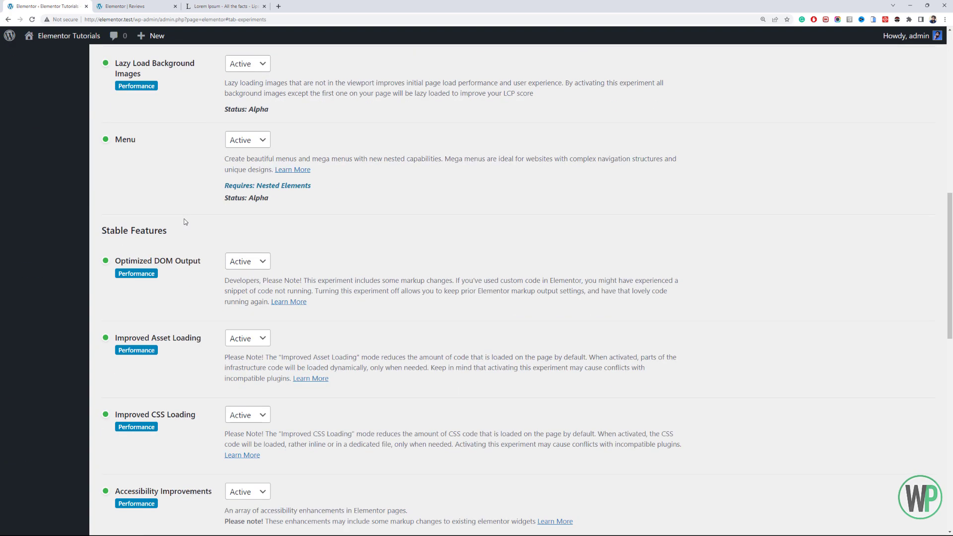
scroll(185, 222, "up", 11)
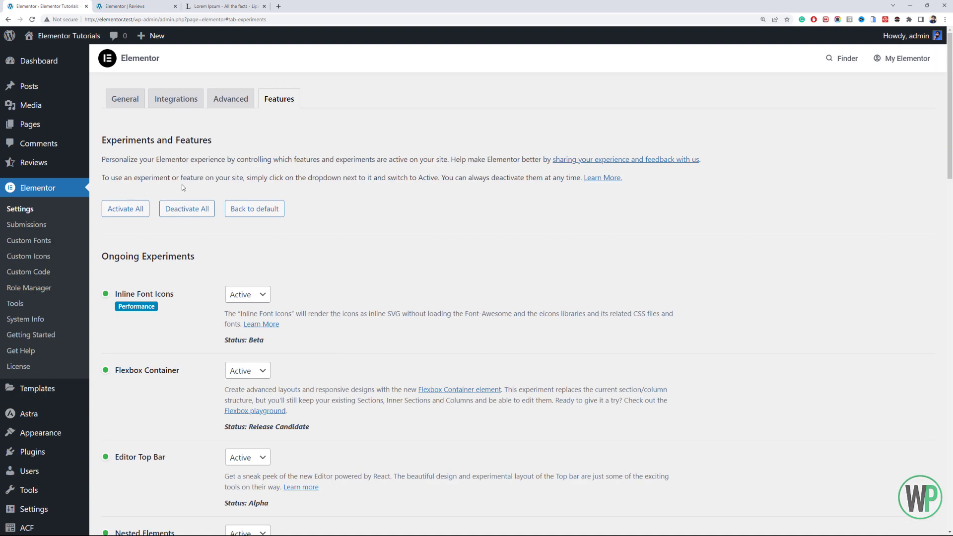
scroll(187, 239, "down", 2)
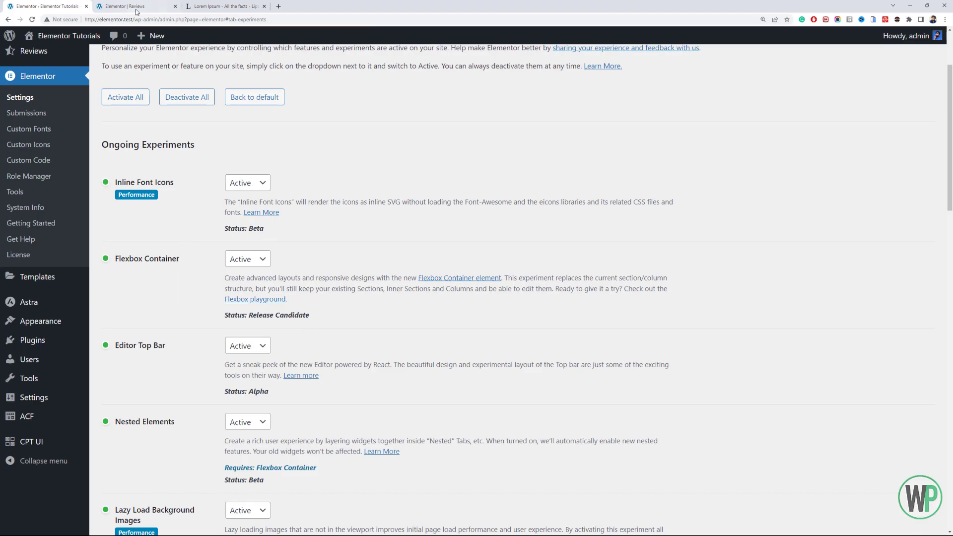
left_click(128, 7)
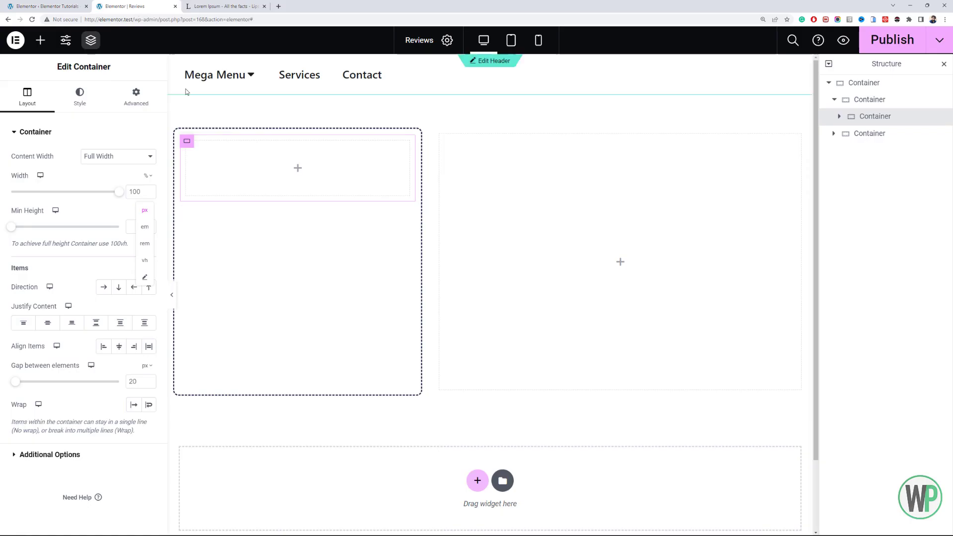
- Switch the nested container's minimum height to a custom unit and set it to 100%
left_click(145, 278)
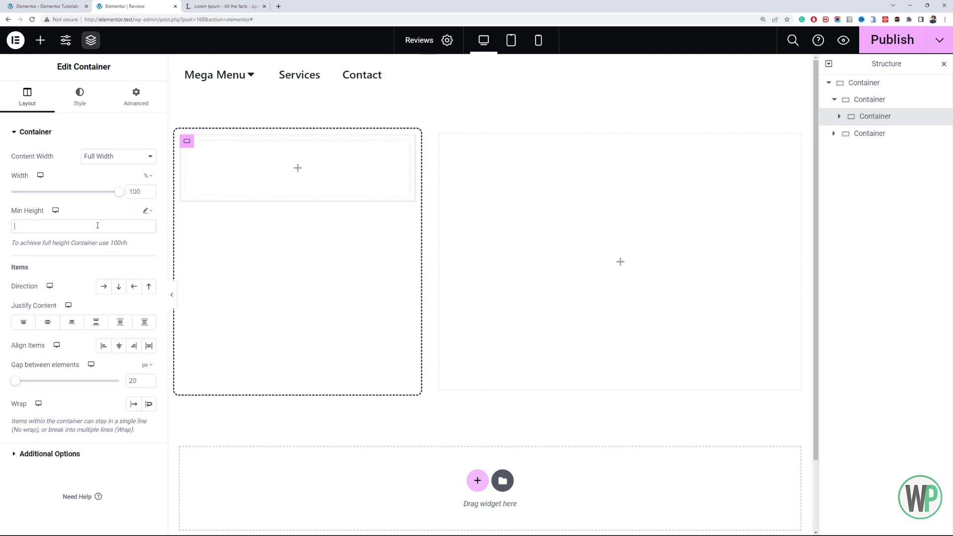
left_click(87, 227)
type("100")
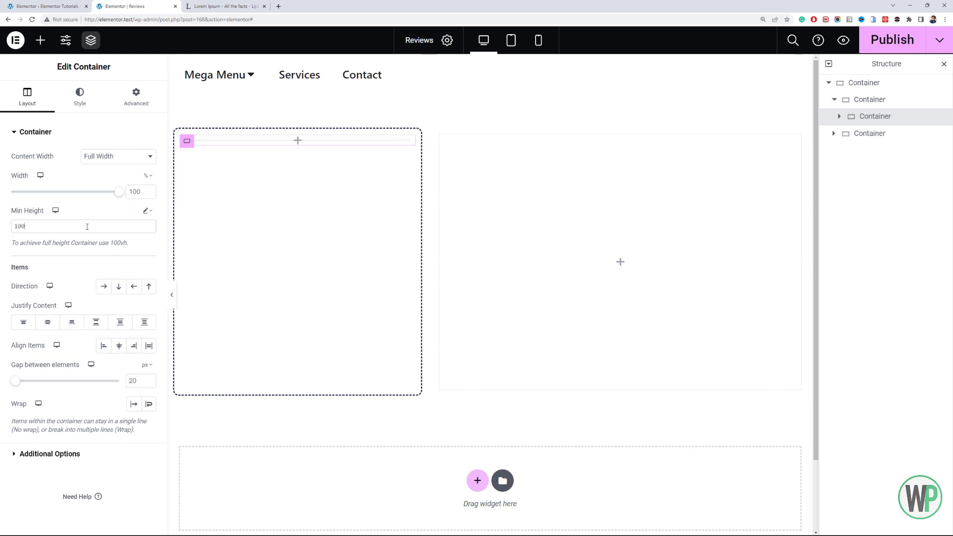
type("%")
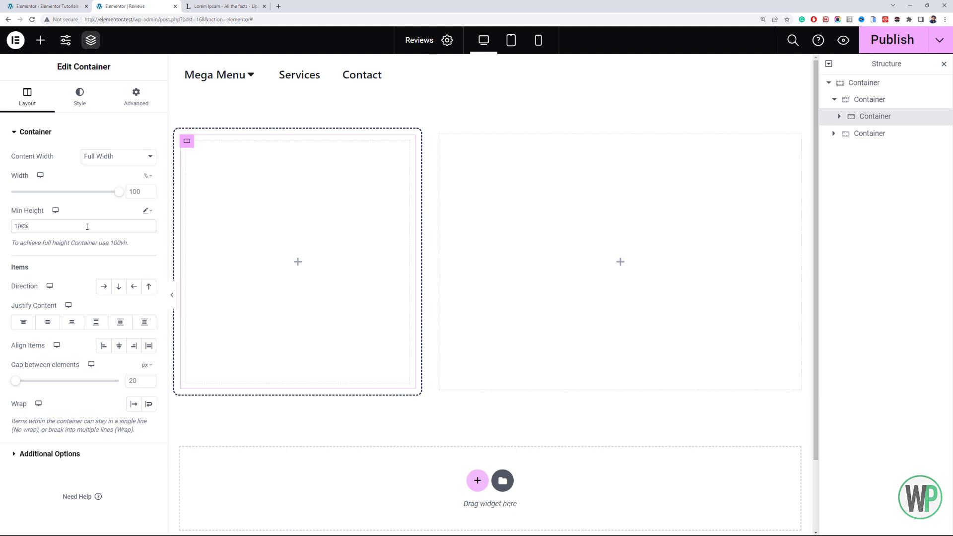
- Give the nested container a classic background in the global Accent color
left_click(82, 98)
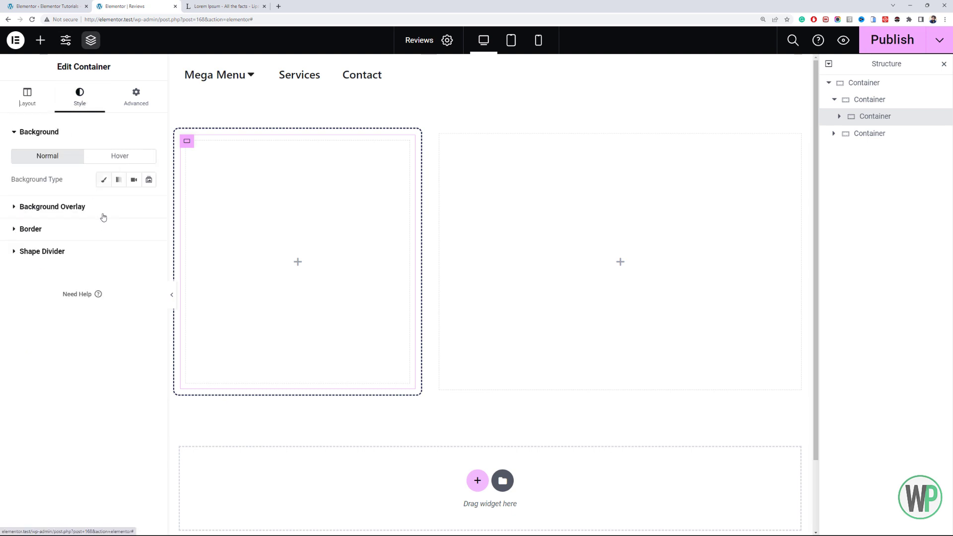
left_click(104, 179)
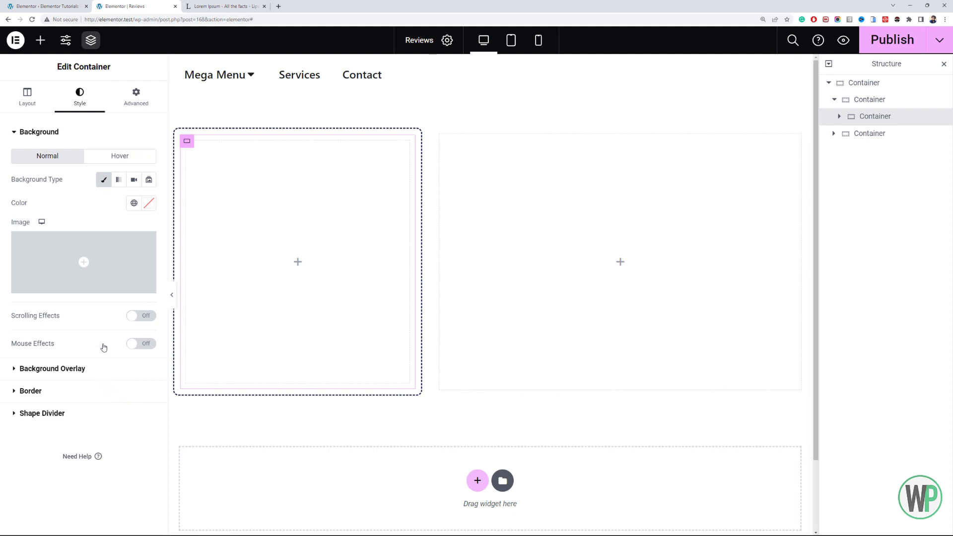
left_click(134, 203)
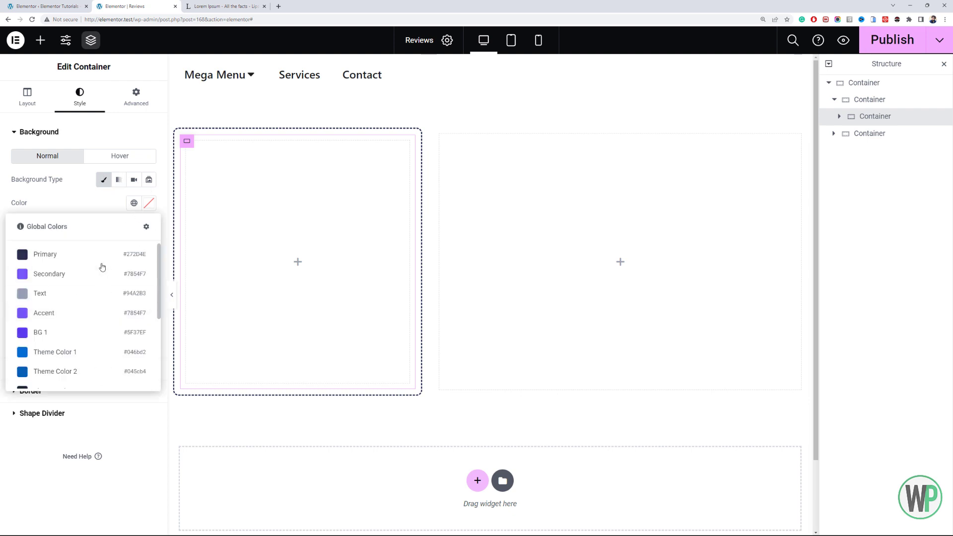
left_click(101, 310)
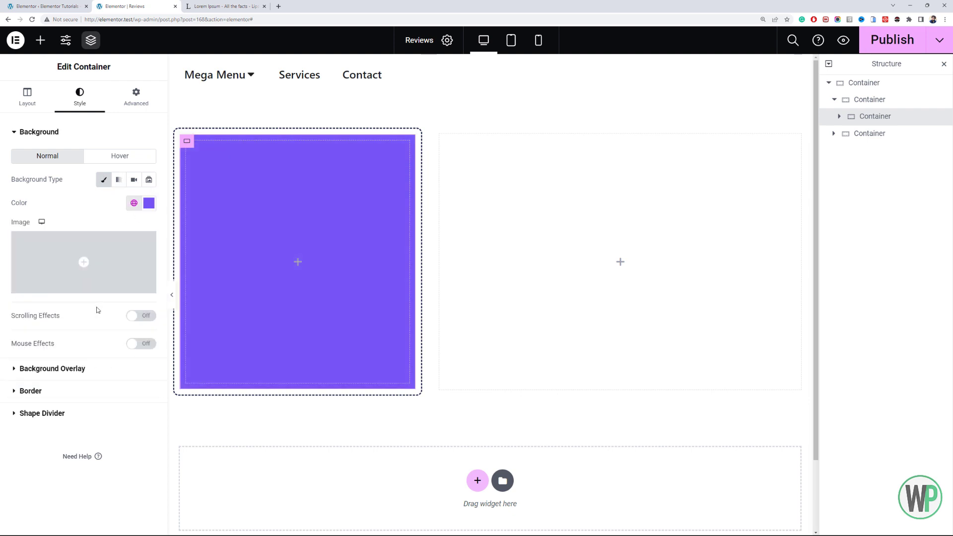
- Try the global Secondary and Primary colors as the nested container's background
left_click(133, 203)
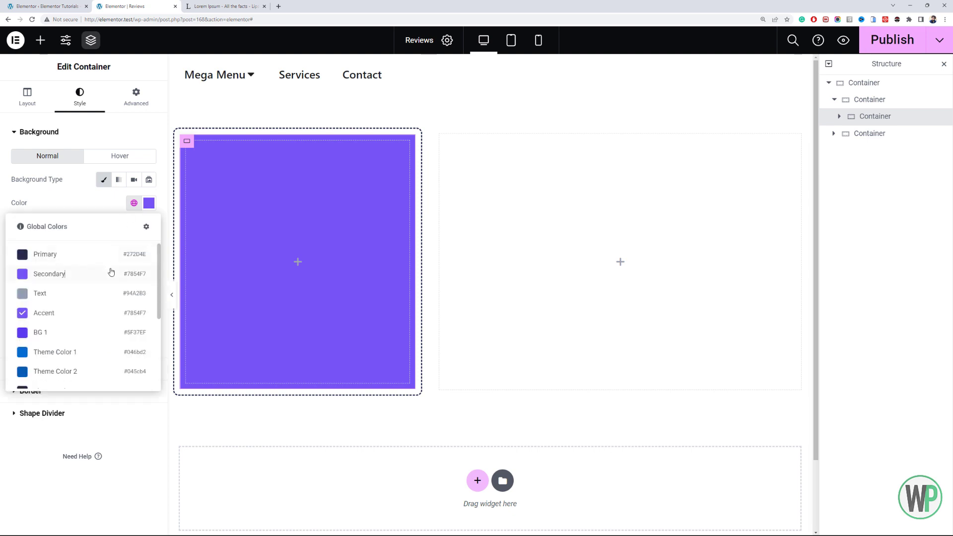
left_click(111, 273)
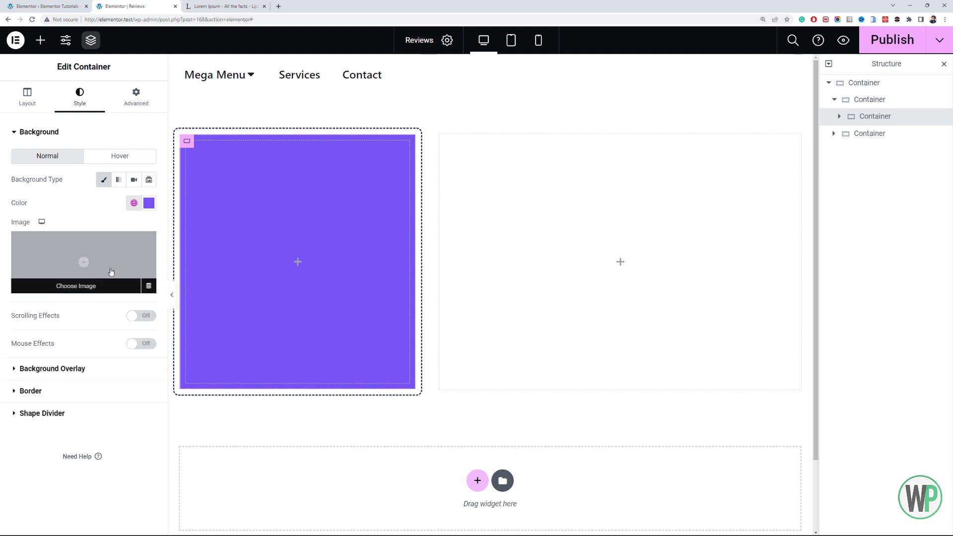
left_click(133, 203)
left_click(119, 256)
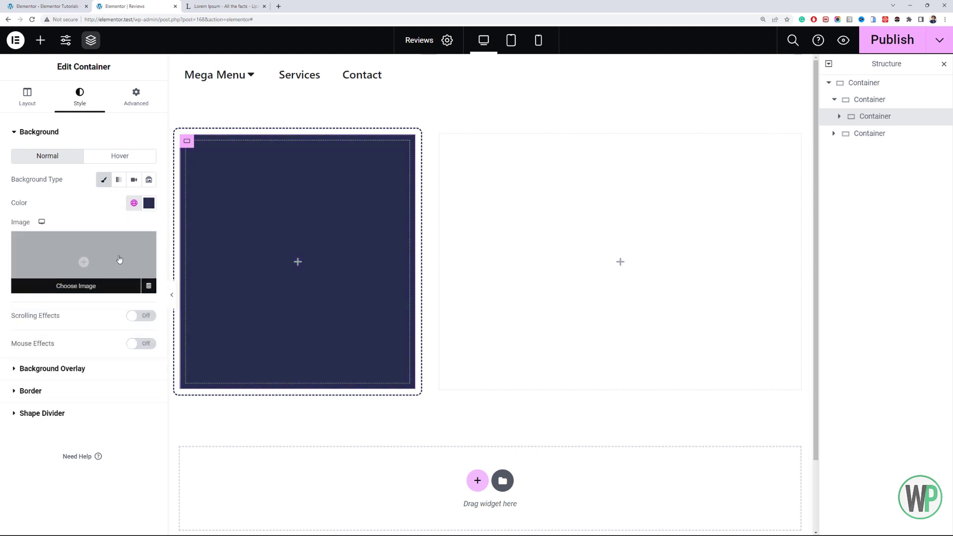
- Set the nested container's background to the global BG 1 color
left_click(134, 203)
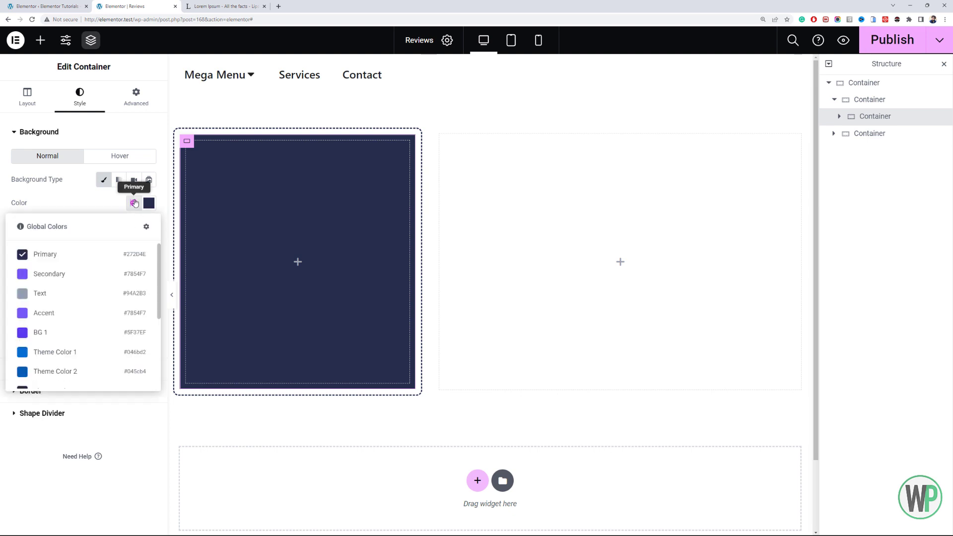
scroll(121, 296, "down", 4)
scroll(106, 315, "up", 4)
left_click(104, 334)
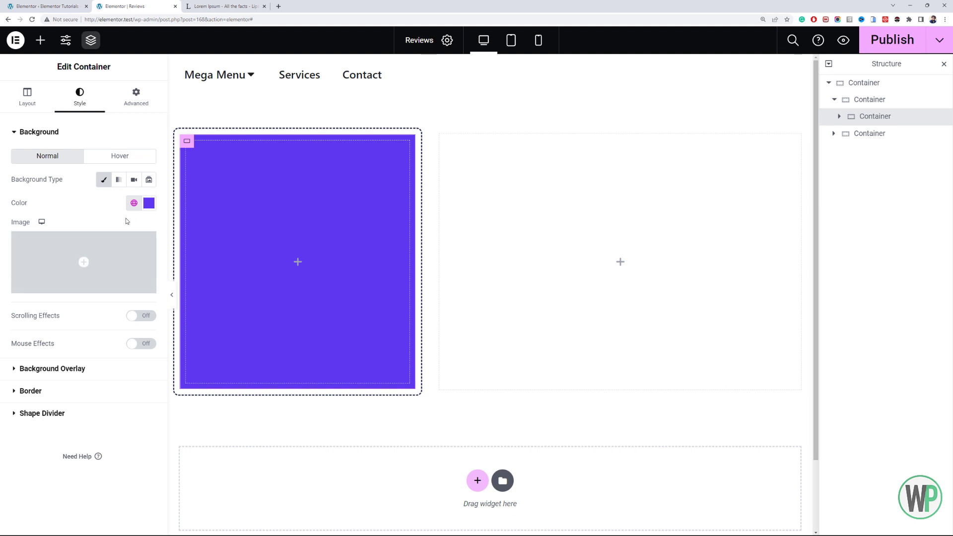
- Round the colored nested container's corners with a 10 px border radius
left_click(50, 391)
left_click(29, 256)
type("1")
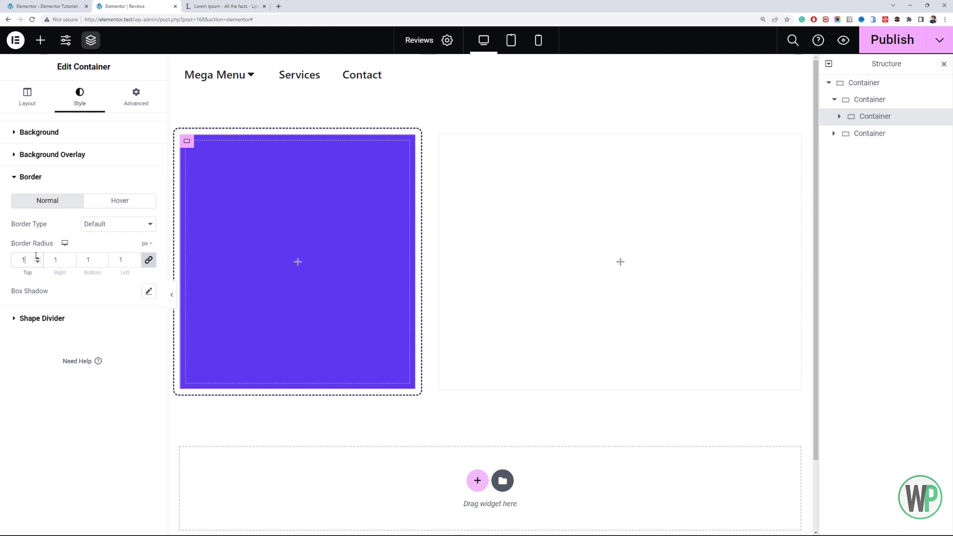
type("0")
- Set the padding of the dashed-border container to 0 on all sides
left_click(872, 101)
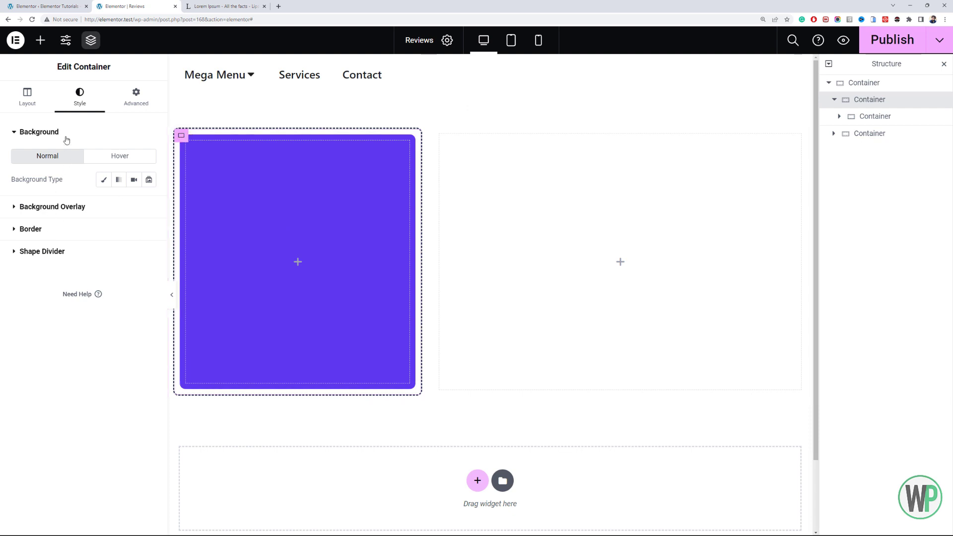
left_click(136, 97)
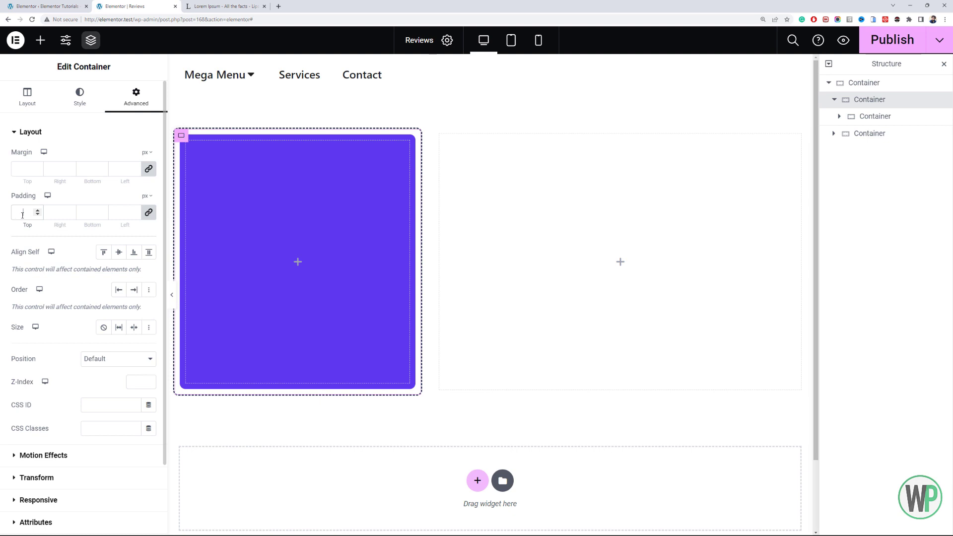
type("0")
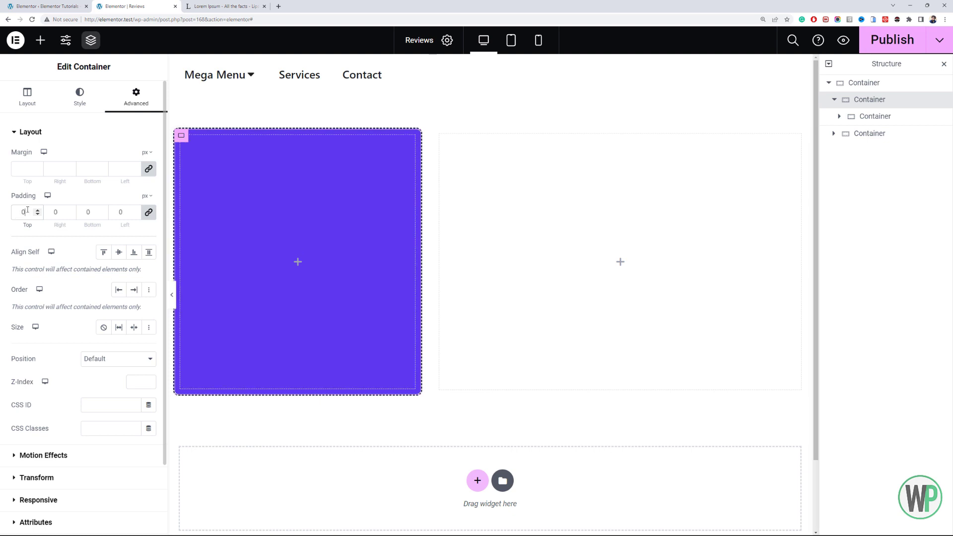
- Shift the colored nested container with margins of -15 px top and -15 px left, and widen the page preview
left_click(874, 117)
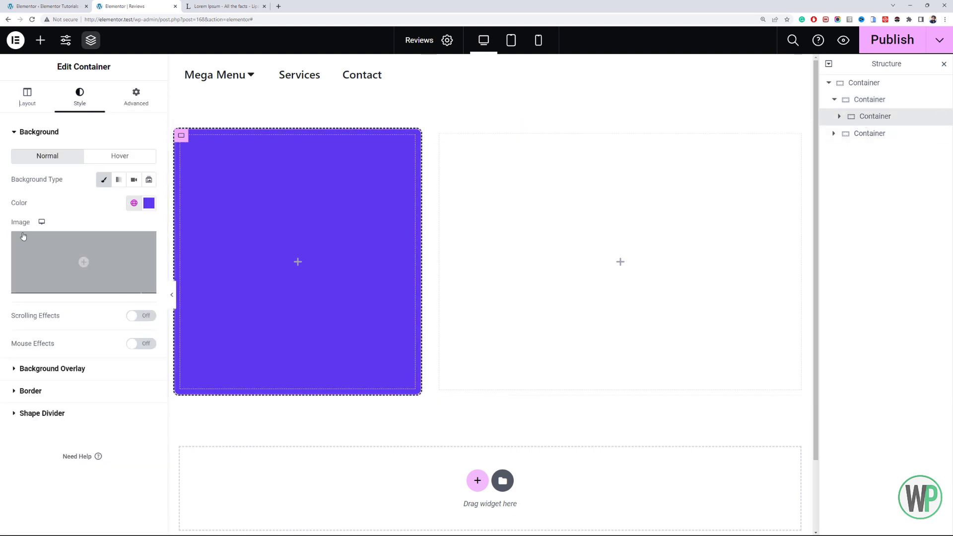
left_click(132, 98)
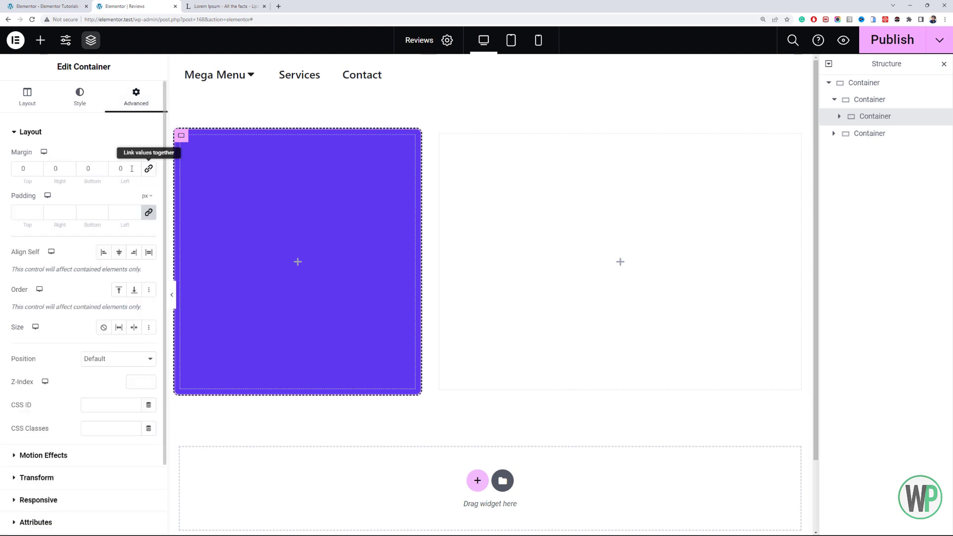
left_click(38, 171)
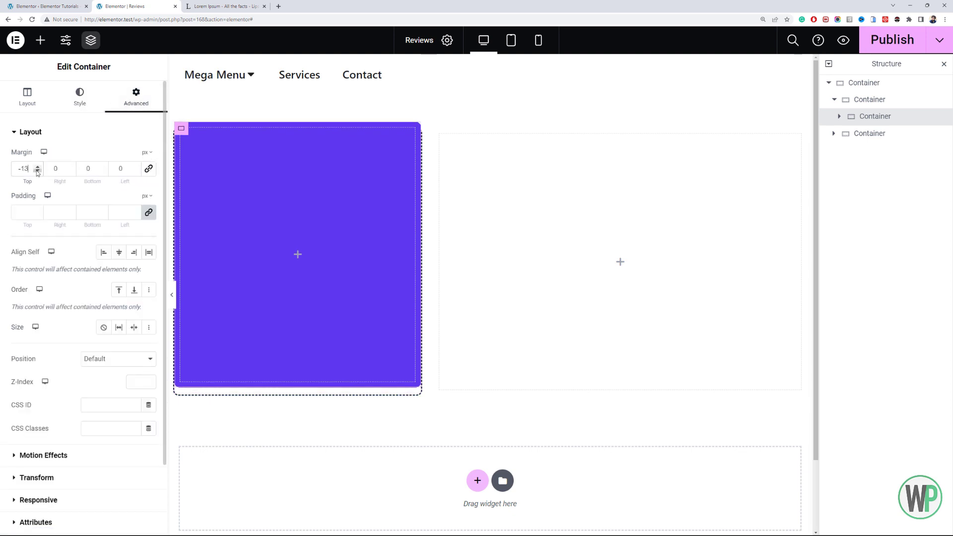
left_click(37, 172)
left_click(37, 171)
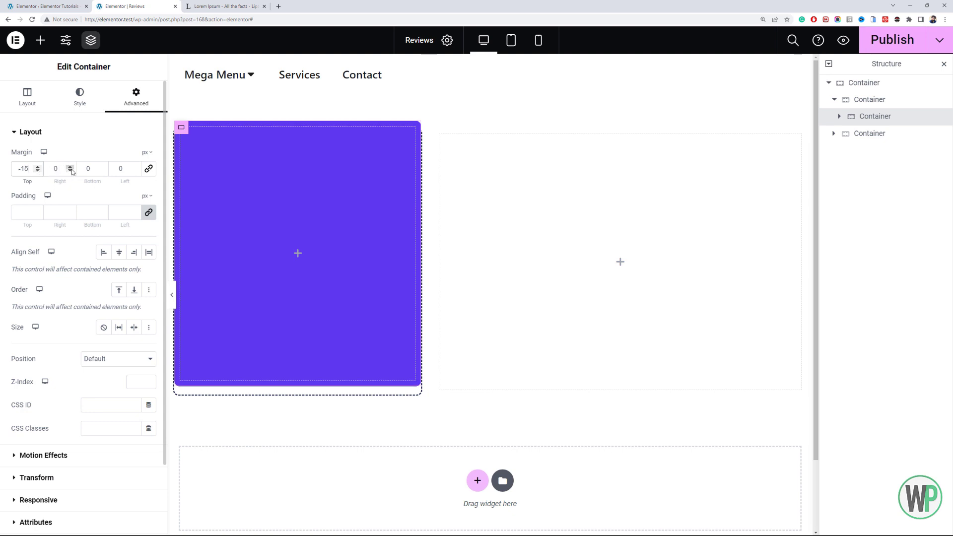
left_click(135, 171)
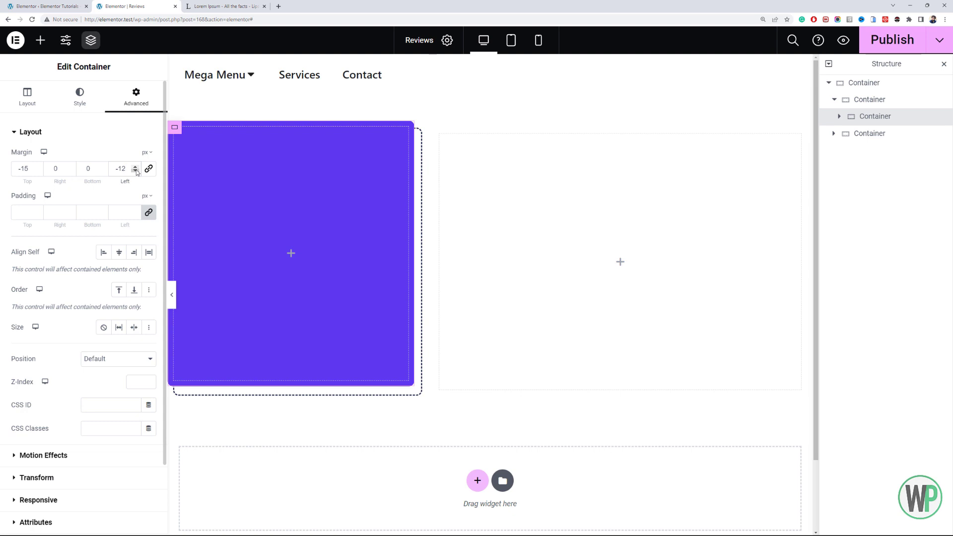
left_click(135, 171)
left_click(135, 171)
left_click(135, 171)
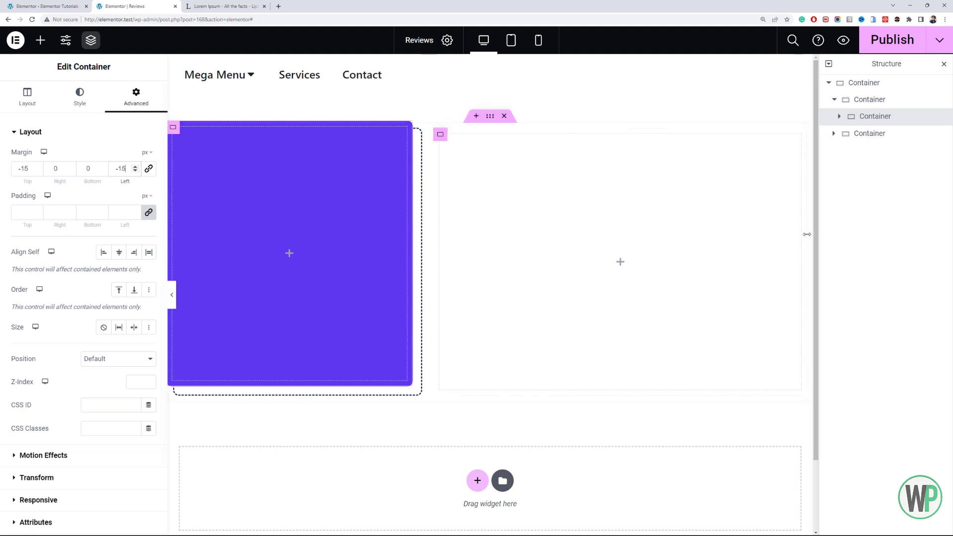
left_click_drag(817, 232, 859, 228)
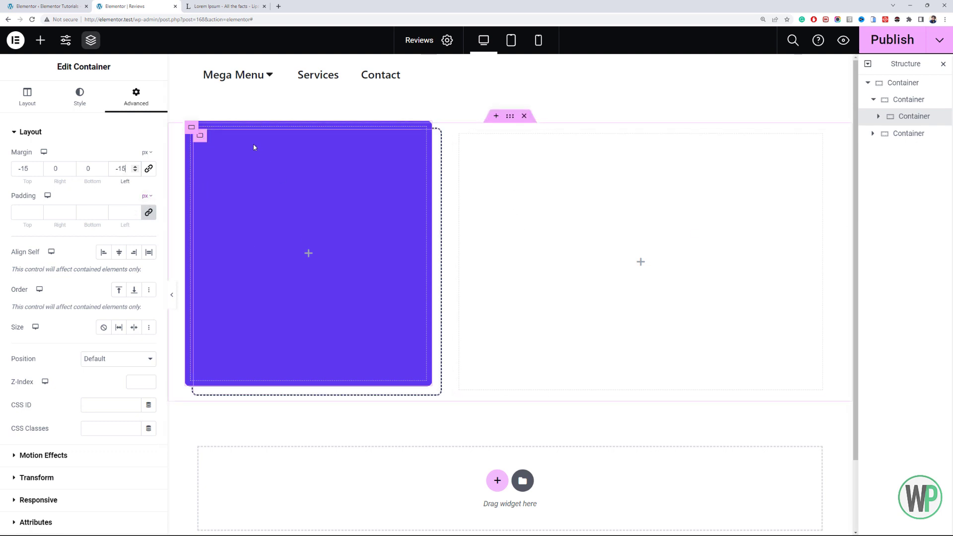
- Make the colored nested container's background slightly transparent by lowering its opacity to #5F37EFE0
left_click(84, 99)
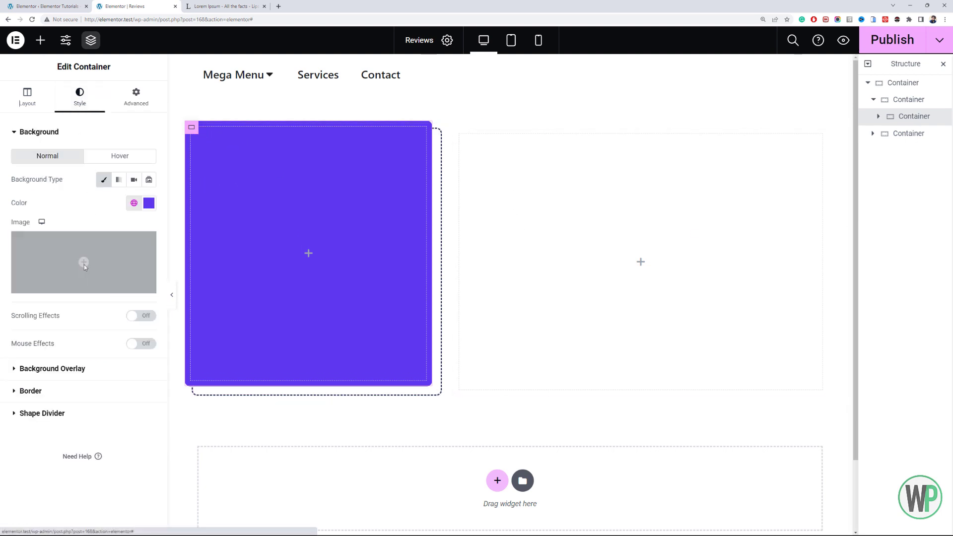
left_click(149, 202)
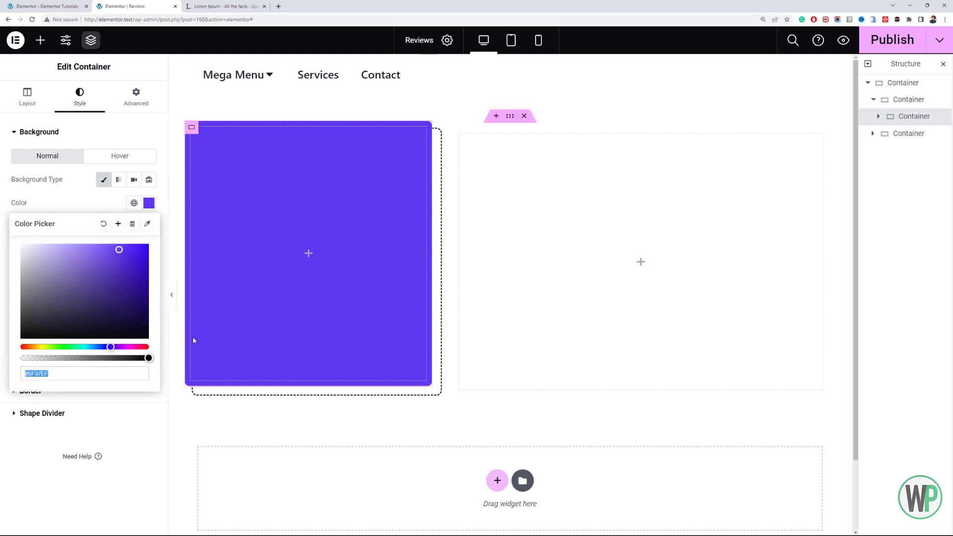
left_click_drag(148, 358, 133, 359)
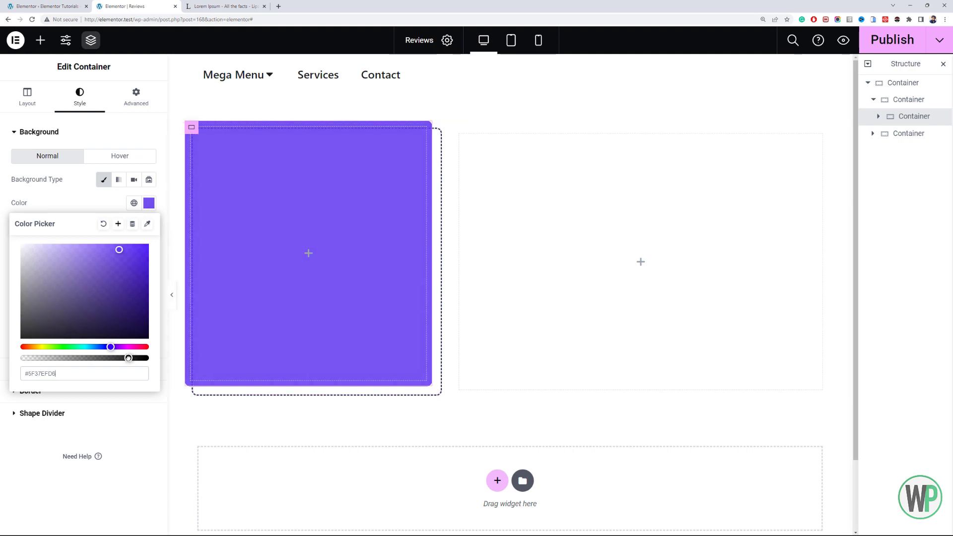
- Set the purple container's background to #5F37EFE0 and give the neighbouring 60% wide container a Theme Color 7 background
left_click_drag(131, 358, 132, 358)
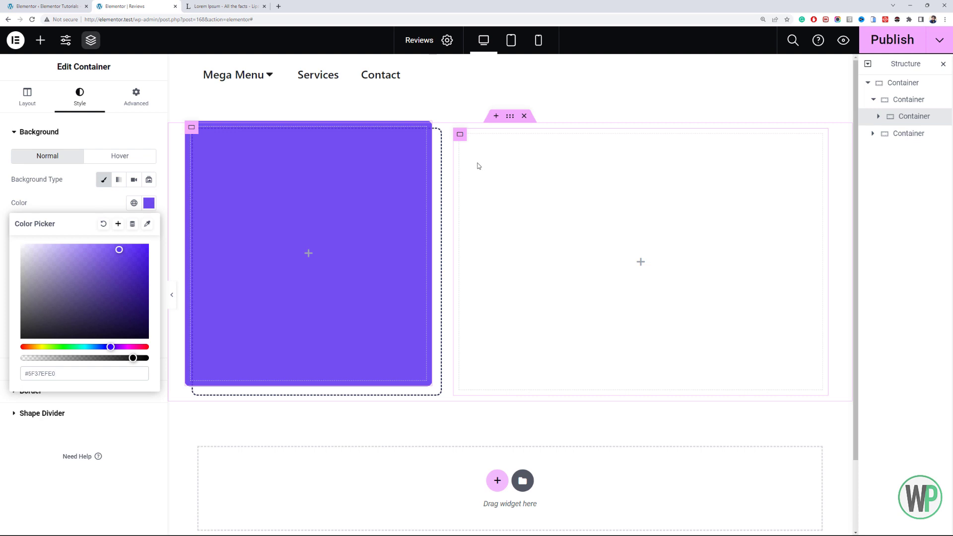
left_click(460, 135)
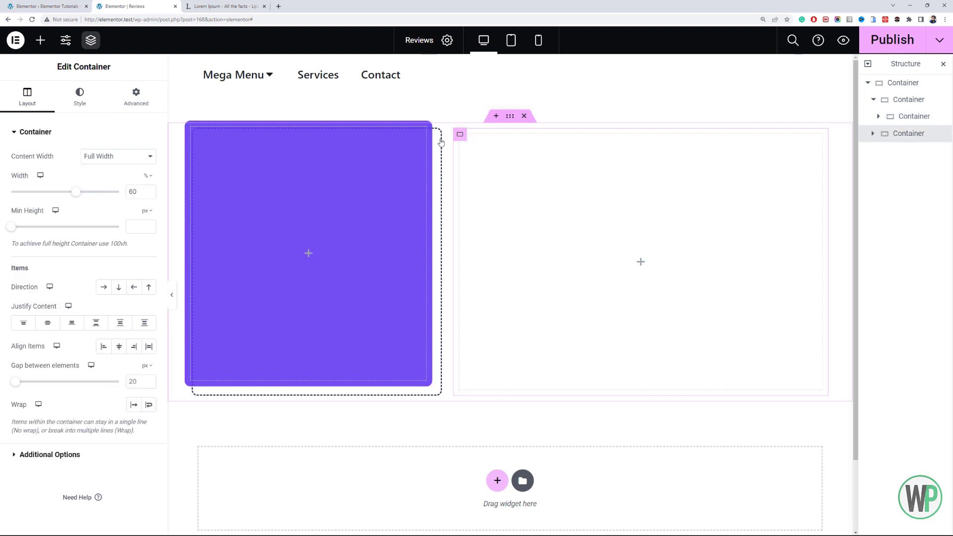
left_click(89, 110)
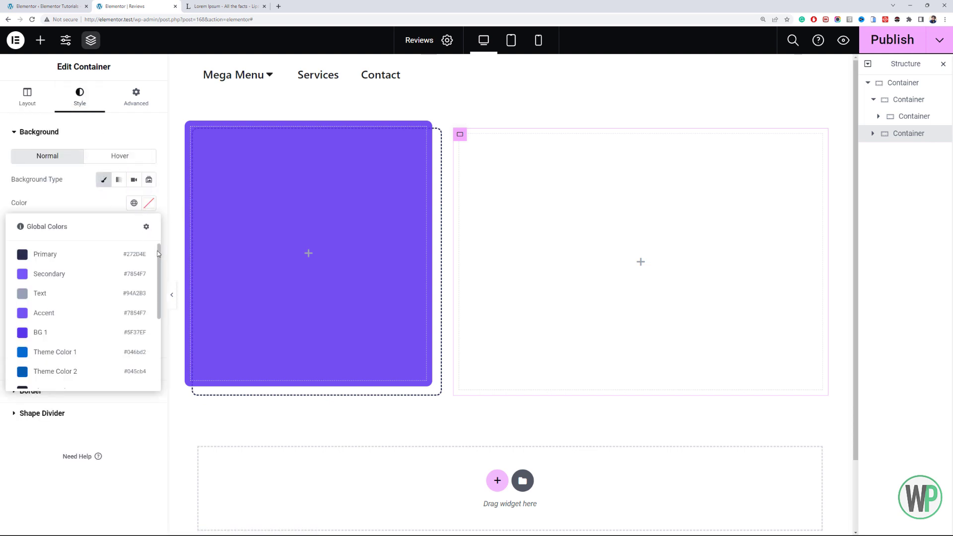
left_click_drag(158, 253, 174, 327)
left_click(135, 336)
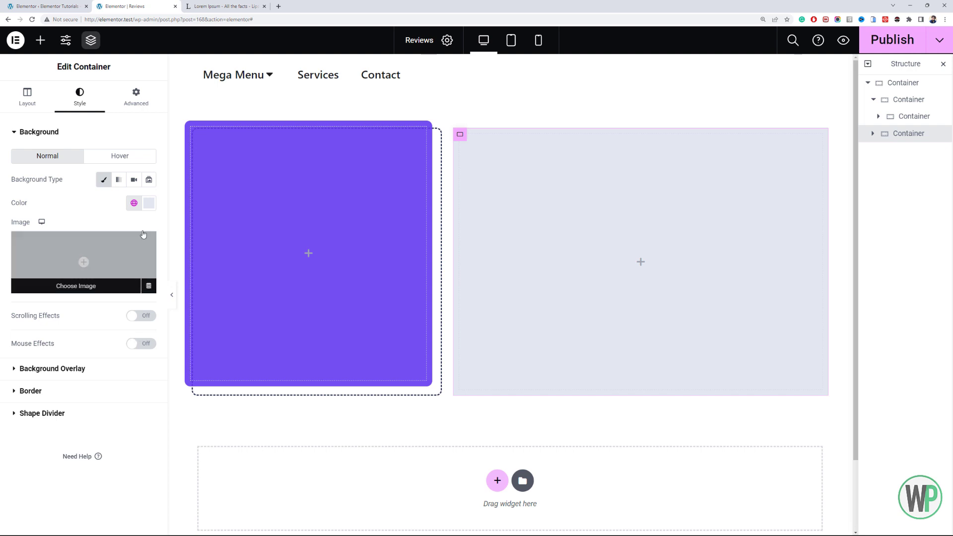
- Round the corners of the light grey container with a 10 px border radius on all corners
left_click(74, 412)
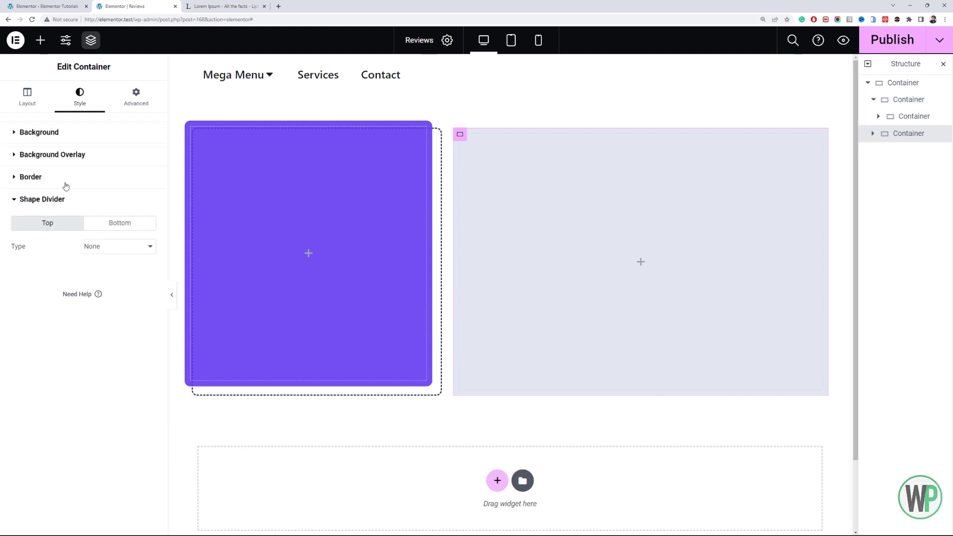
left_click(65, 185)
left_click(24, 260)
type("1")
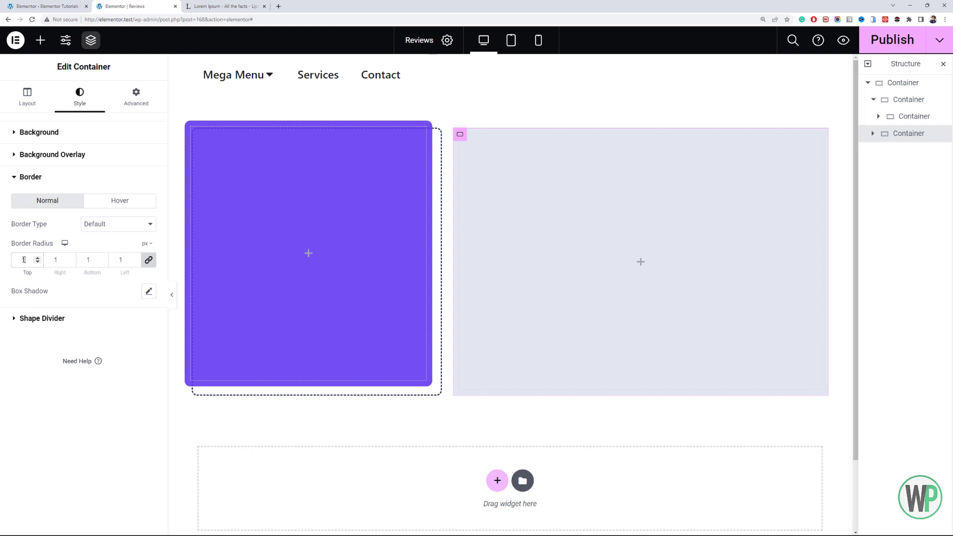
type("0")
- Add a Heading widget to the purple container and arrange the container's items in a vertical column, centered on both axes
left_click(39, 39)
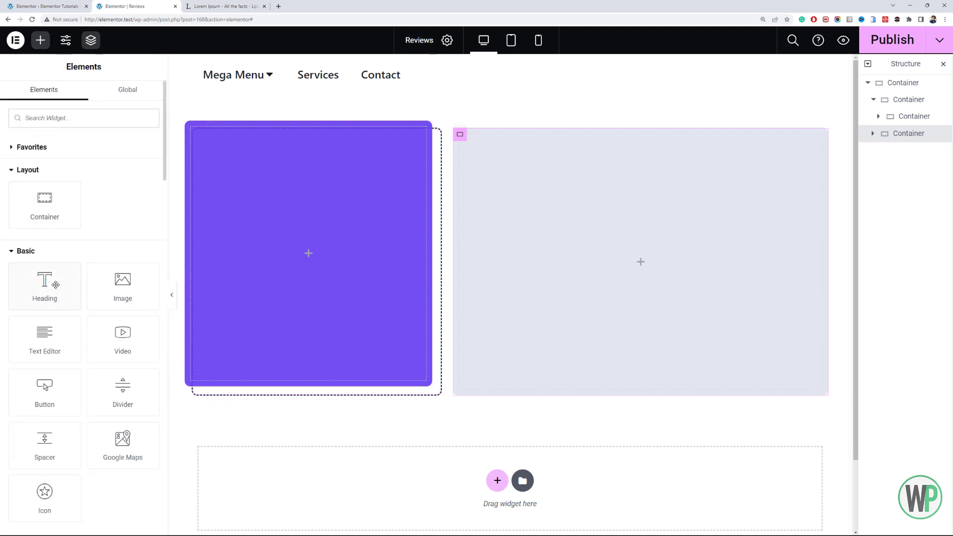
left_click_drag(61, 286, 362, 254)
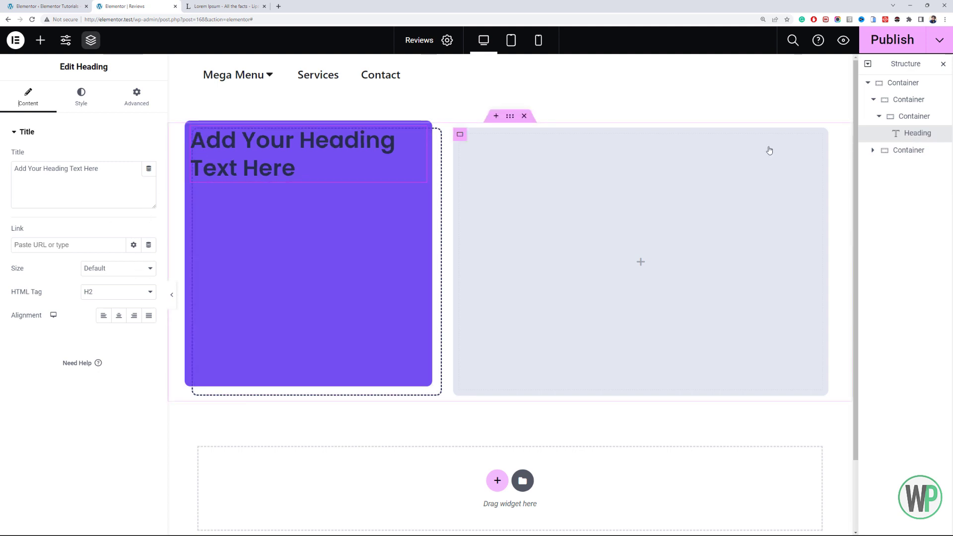
left_click(918, 116)
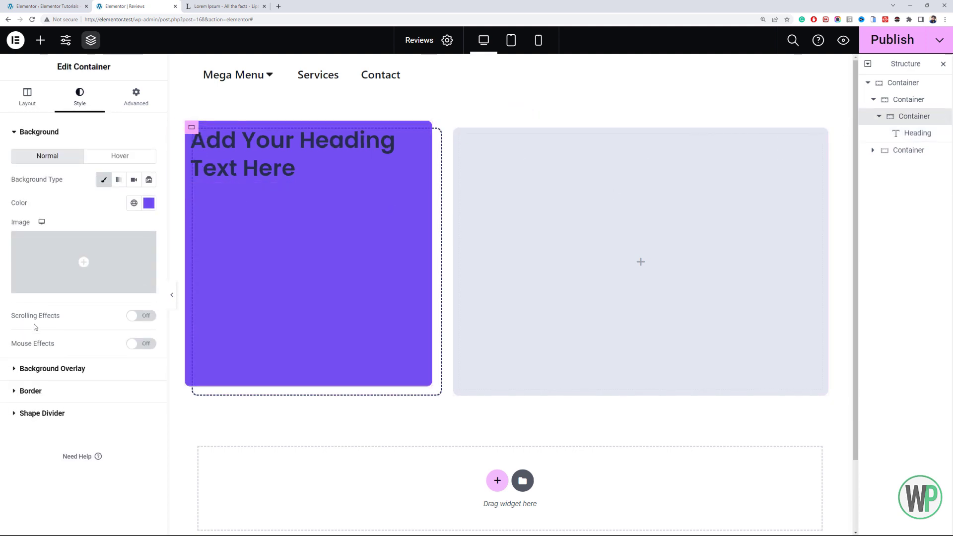
left_click(27, 104)
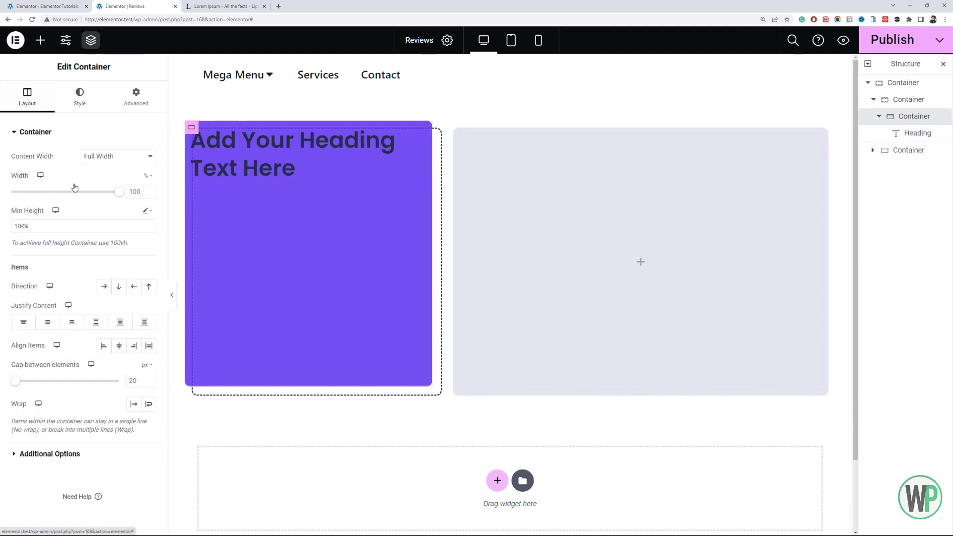
left_click(119, 288)
left_click(51, 328)
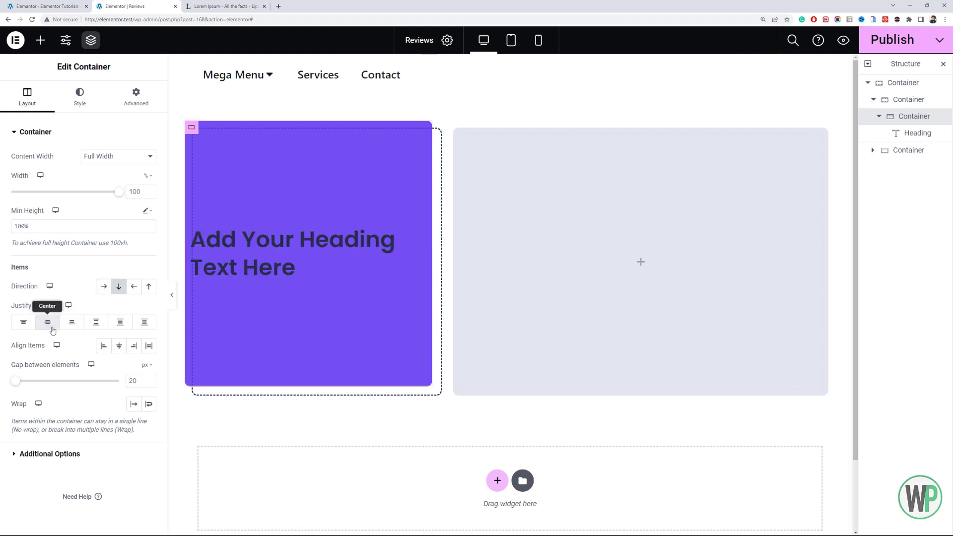
left_click(118, 346)
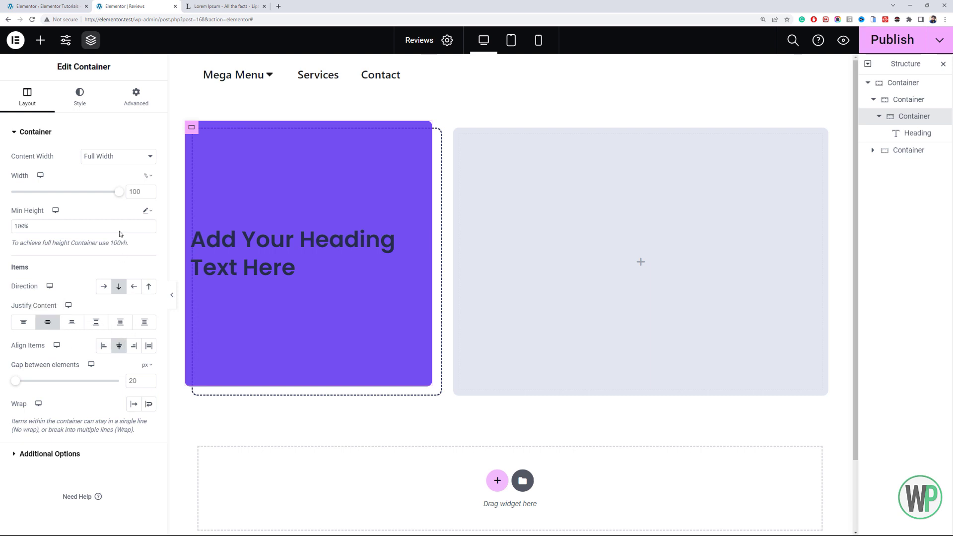
- Set the purple container's padding to 50 px on all sides
left_click(130, 102)
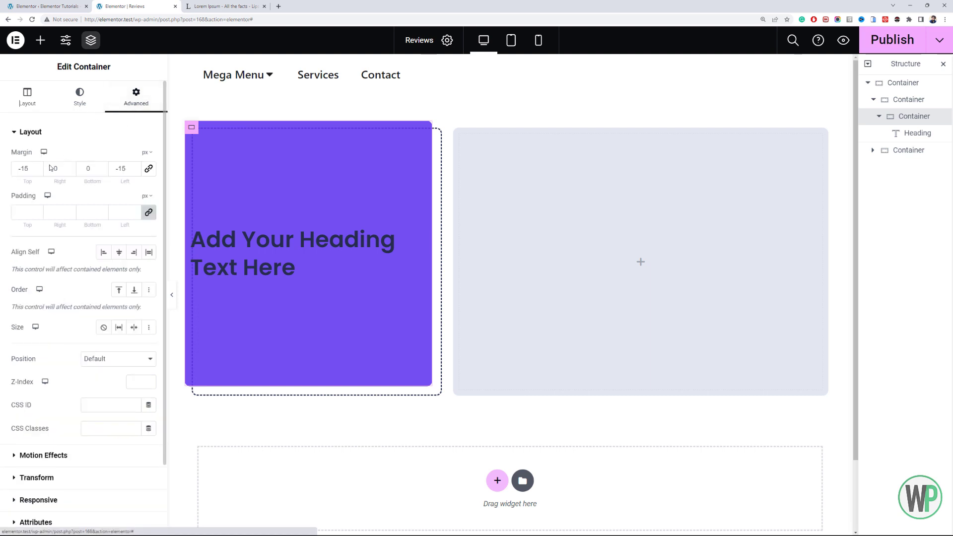
left_click(24, 216)
type("50")
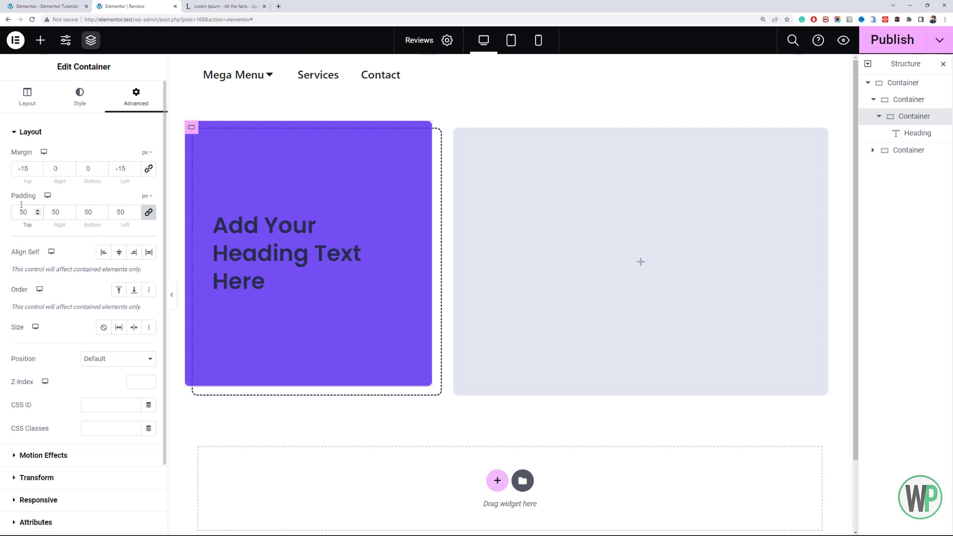
- Change the heading's HTML tag to div and center-align its text
left_click(291, 231)
left_click(122, 293)
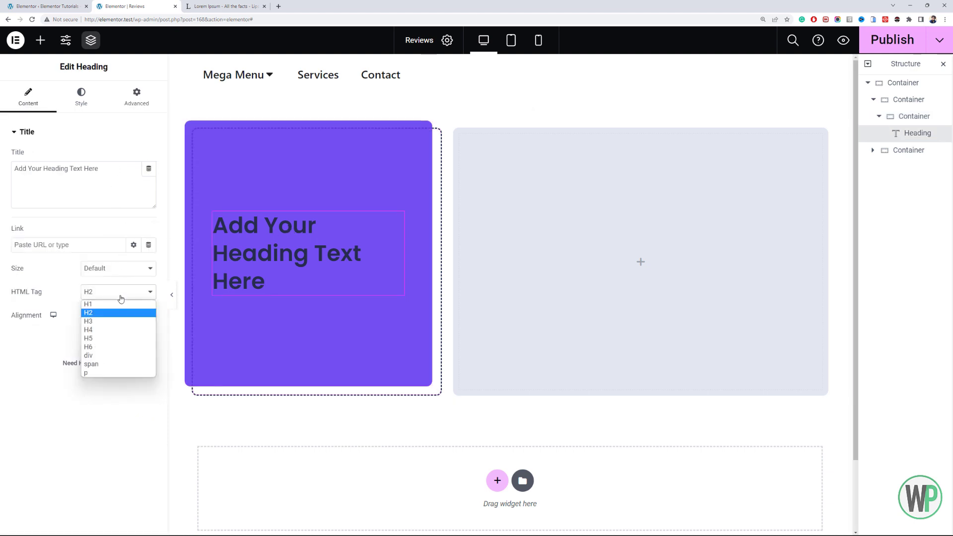
left_click(122, 354)
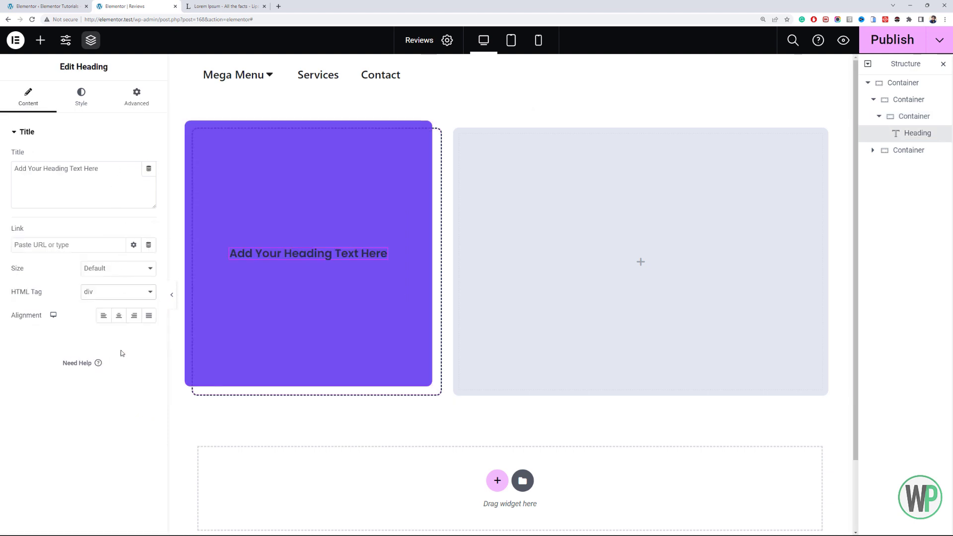
left_click(118, 315)
- Set the heading's text color to the global white, Theme Color 6
left_click(74, 105)
left_click(134, 156)
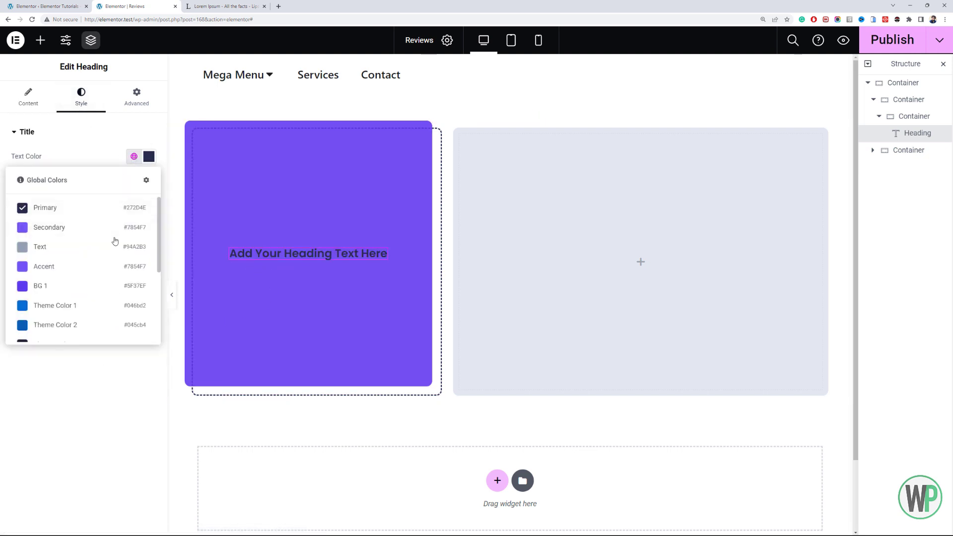
scroll(114, 239, "down", 3)
scroll(100, 297, "up", 2)
scroll(100, 297, "down", 3)
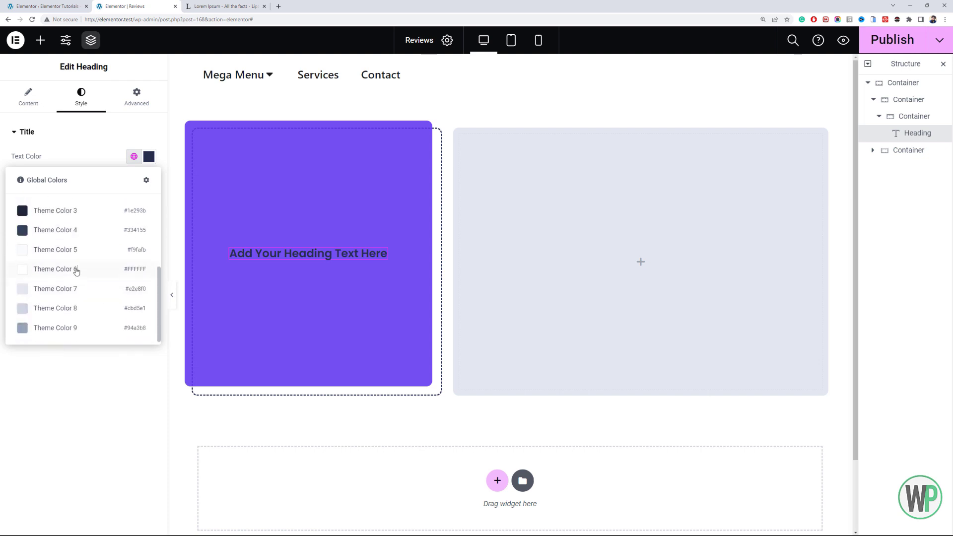
left_click(76, 270)
left_click(42, 99)
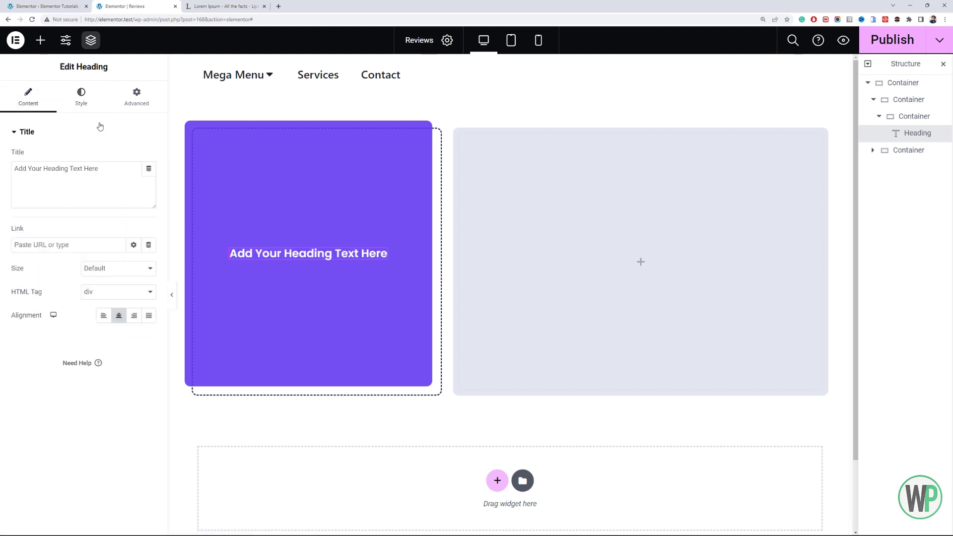
left_click(85, 102)
left_click(134, 180)
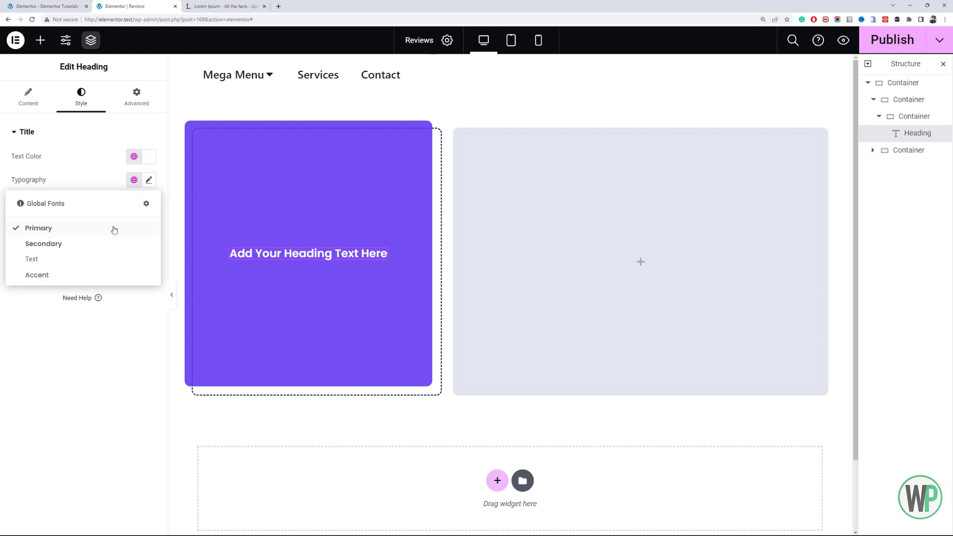
- Replace the heading's placeholder title with "Trusted by 1000+ Bloggers, Influencers & Media Agencies."
left_click(42, 107)
triple_click(98, 172)
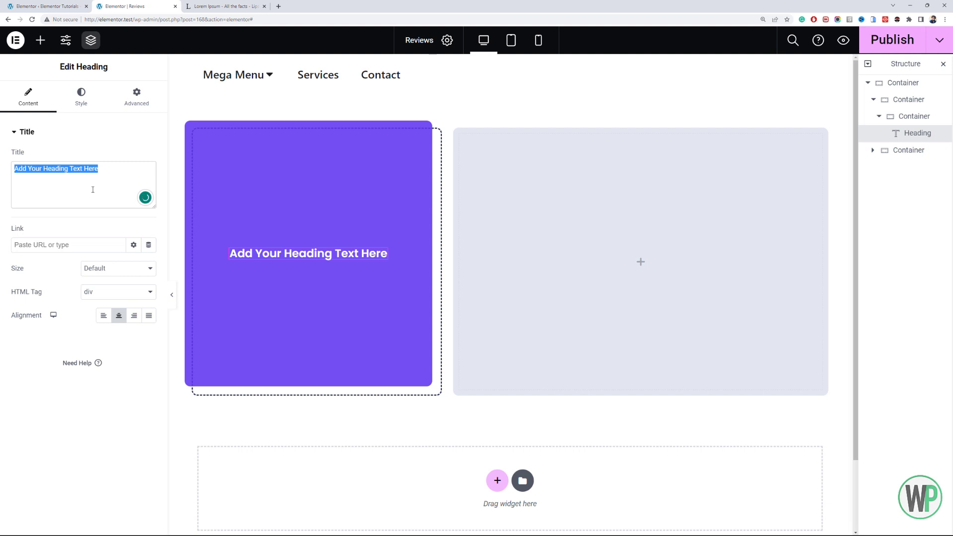
type("Trusted by ")
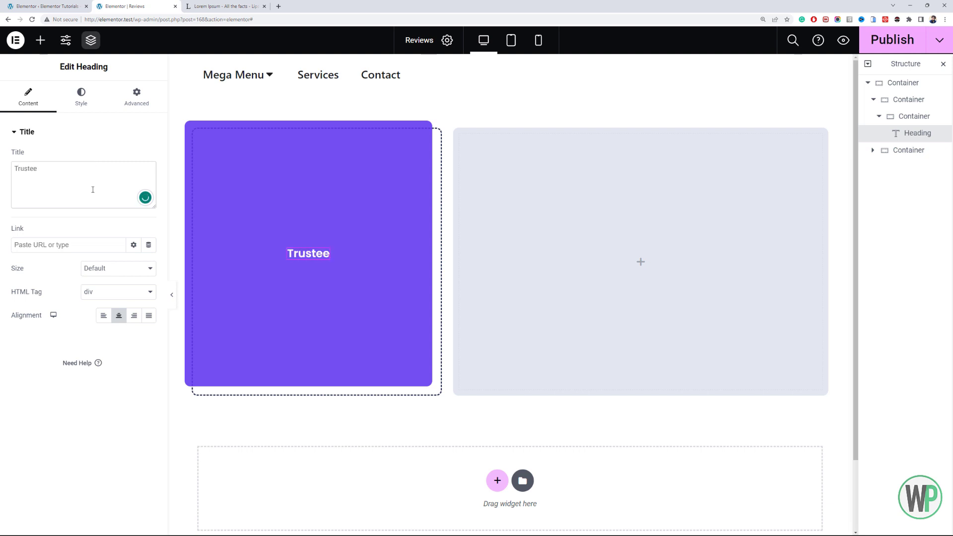
type("1000+")
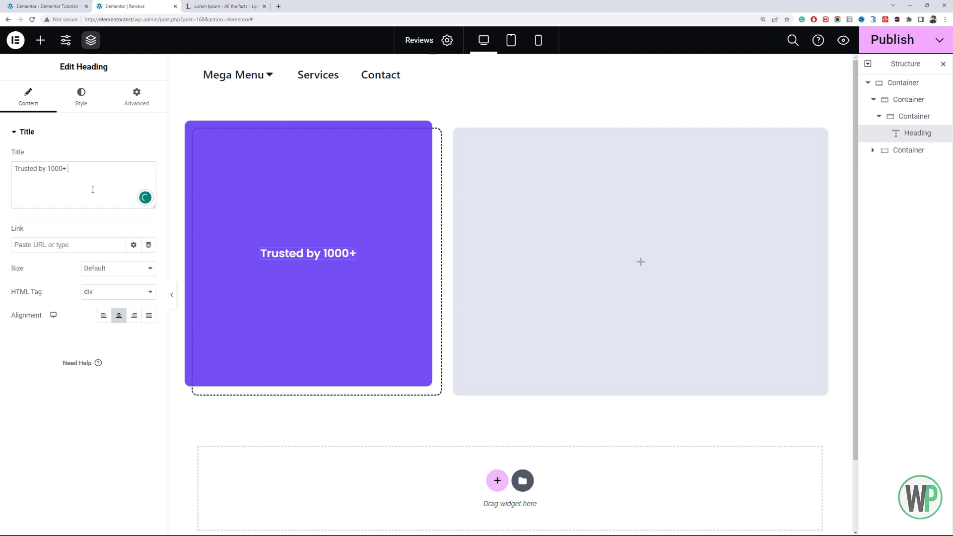
type(" Bloggers, ")
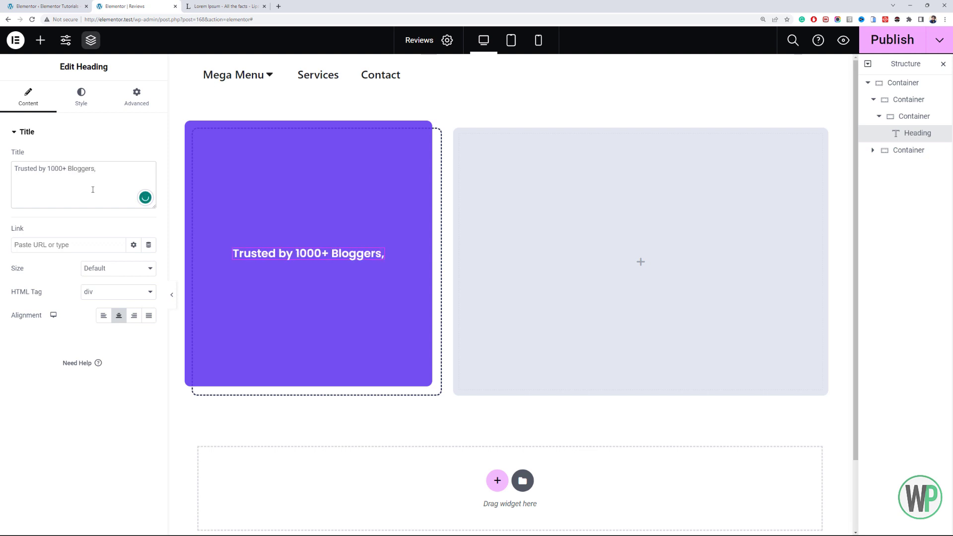
type("Influencers &")
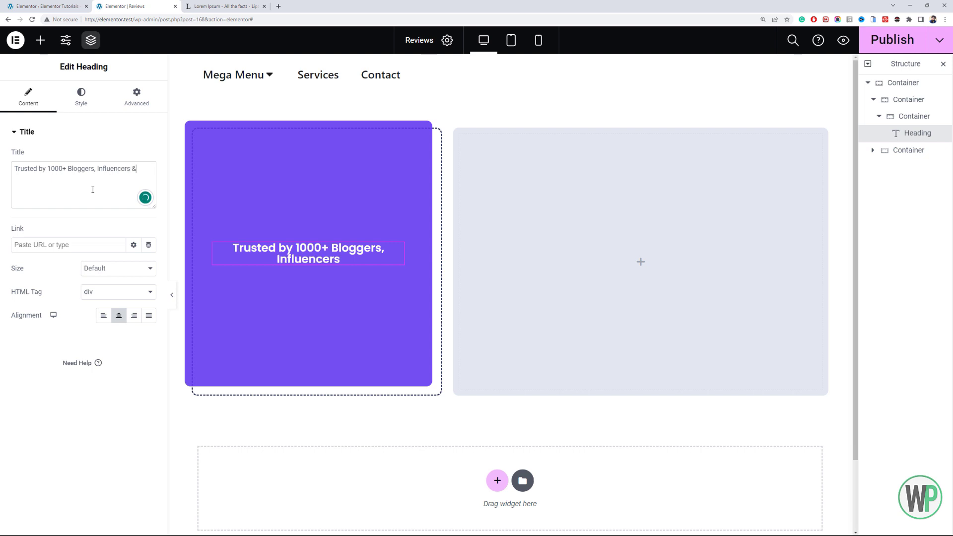
type(" Media Agencies")
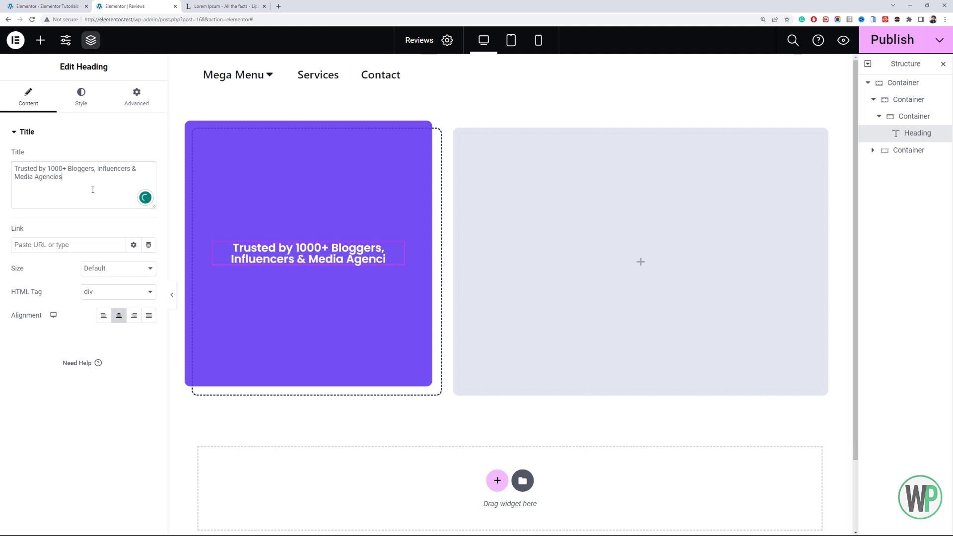
type(".")
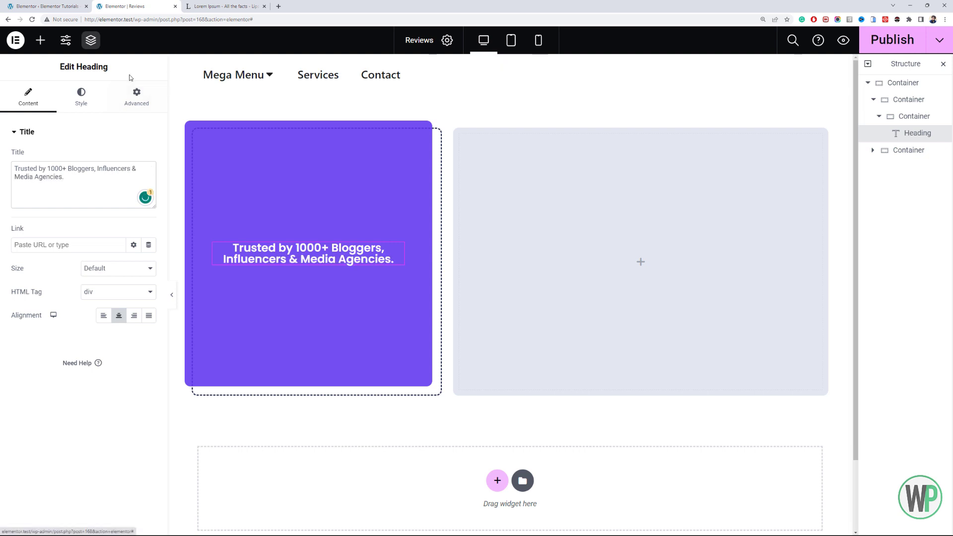
- Set the heading's typography to a font size of 1.7 em and a weight of 700 (Bold)
left_click(94, 102)
left_click(134, 179)
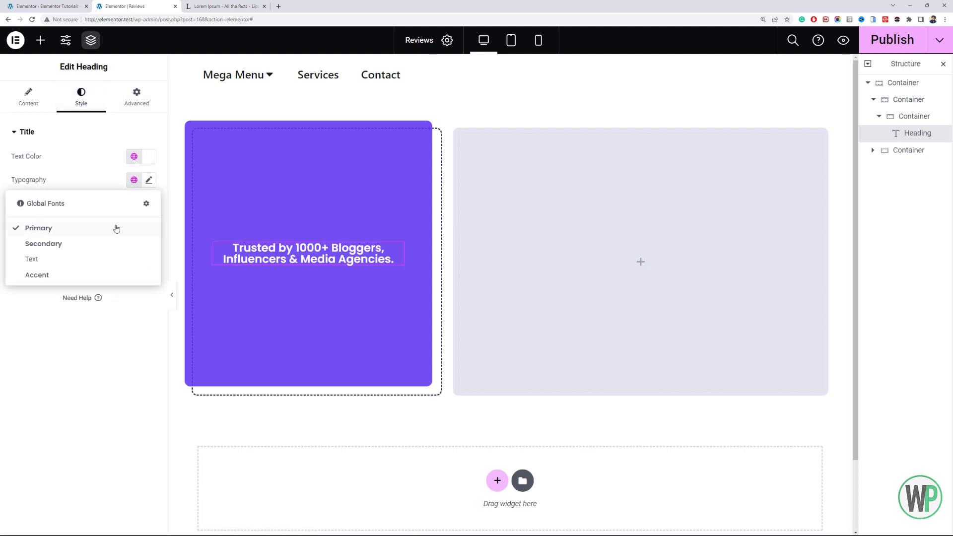
left_click(148, 180)
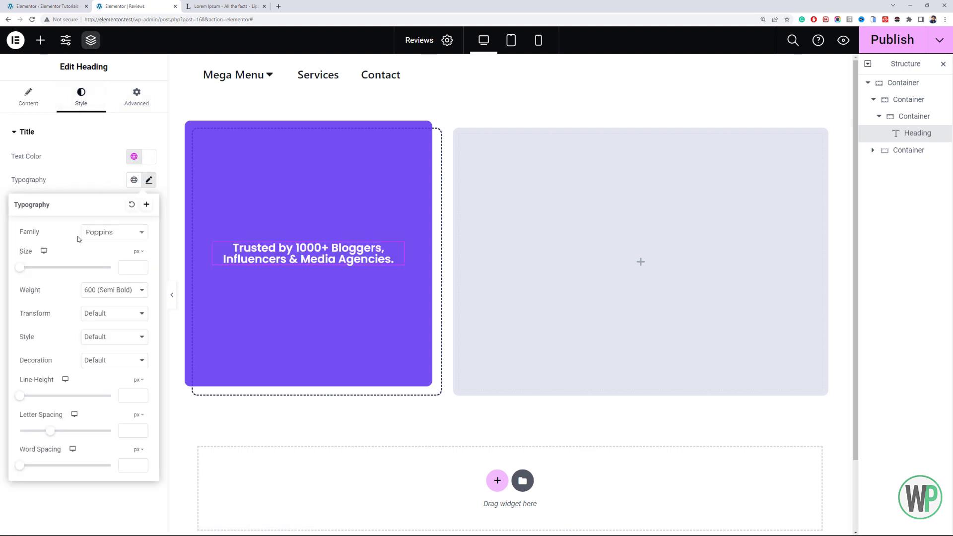
left_click(140, 252)
left_click(137, 264)
left_click(133, 267)
type("2")
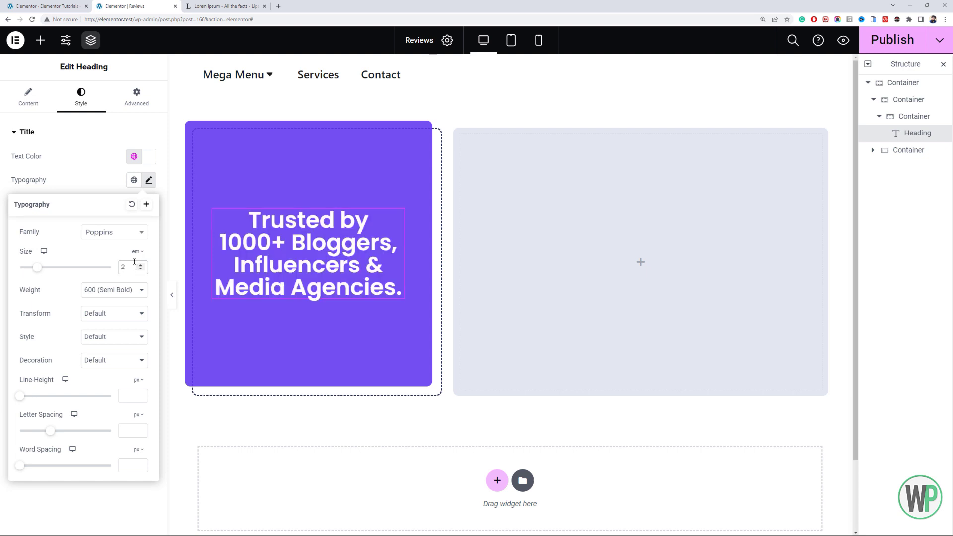
left_click(119, 290)
left_click(124, 359)
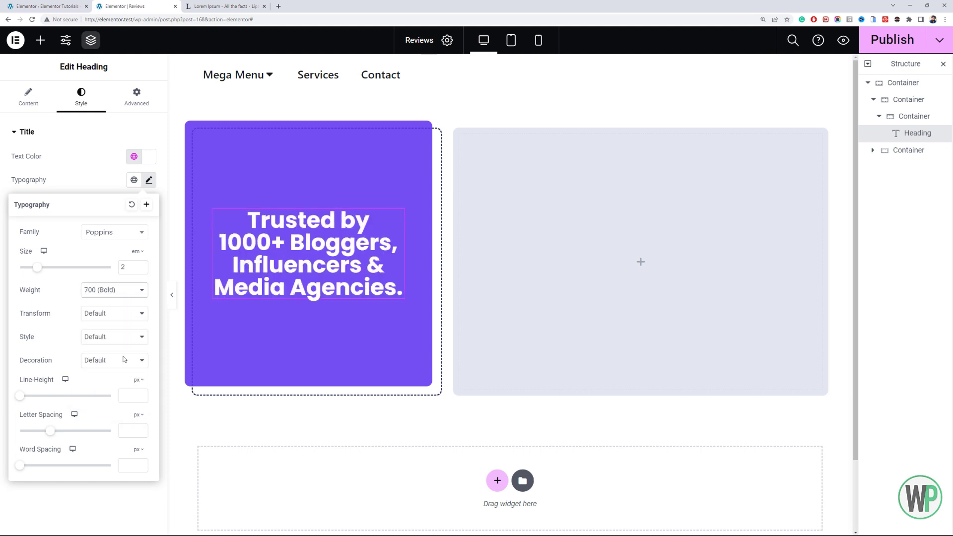
left_click(140, 269)
left_click(140, 270)
left_click(140, 269)
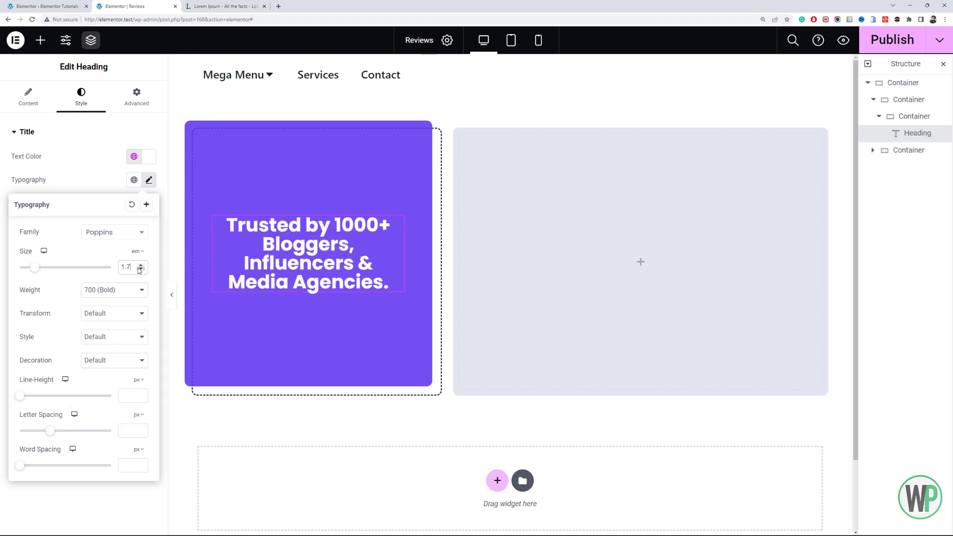
- Set the heading's line height to 1.3 em and close its typography settings
left_click(138, 380)
left_click(137, 392)
left_click(141, 394)
left_click(143, 394)
left_click(143, 394)
left_click(144, 394)
left_click(144, 394)
left_click(142, 398)
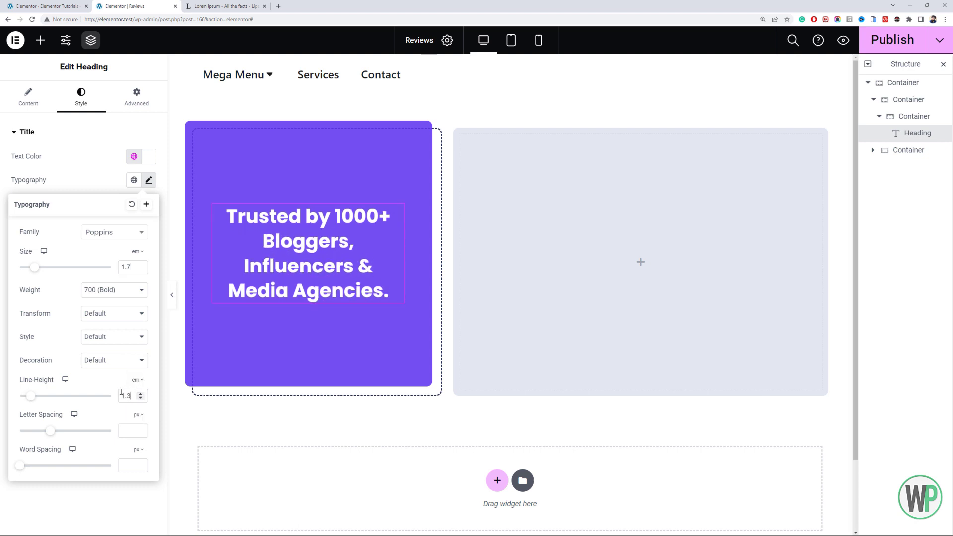
left_click(148, 180)
- Add a Star Rating widget above the heading in the purple card and set its icon type to Unicode
left_click(29, 97)
left_click(40, 39)
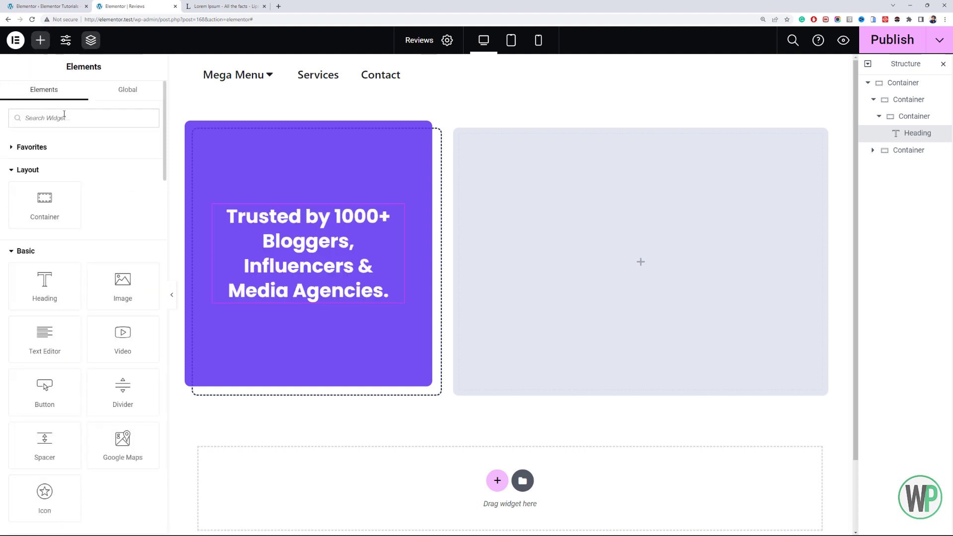
left_click(64, 117)
type("star")
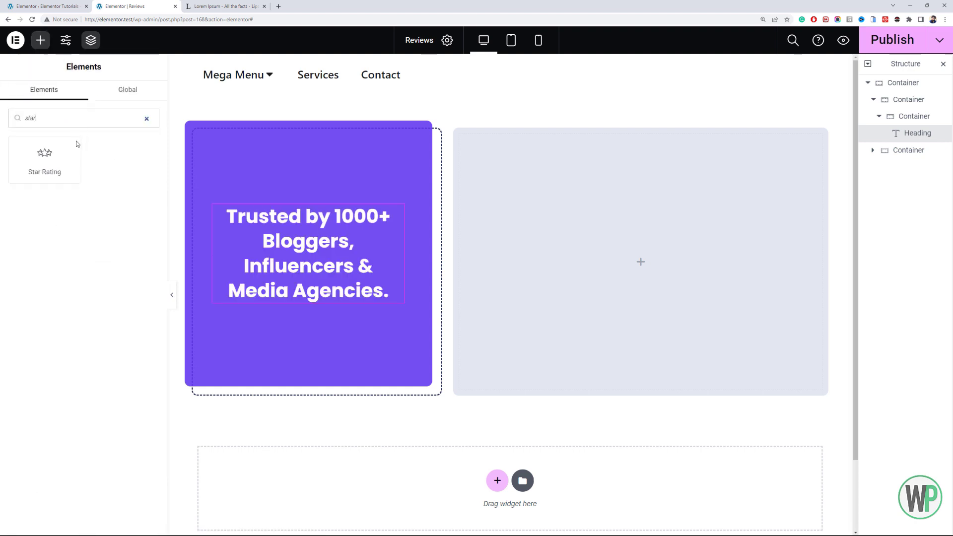
left_click_drag(76, 144, 314, 210)
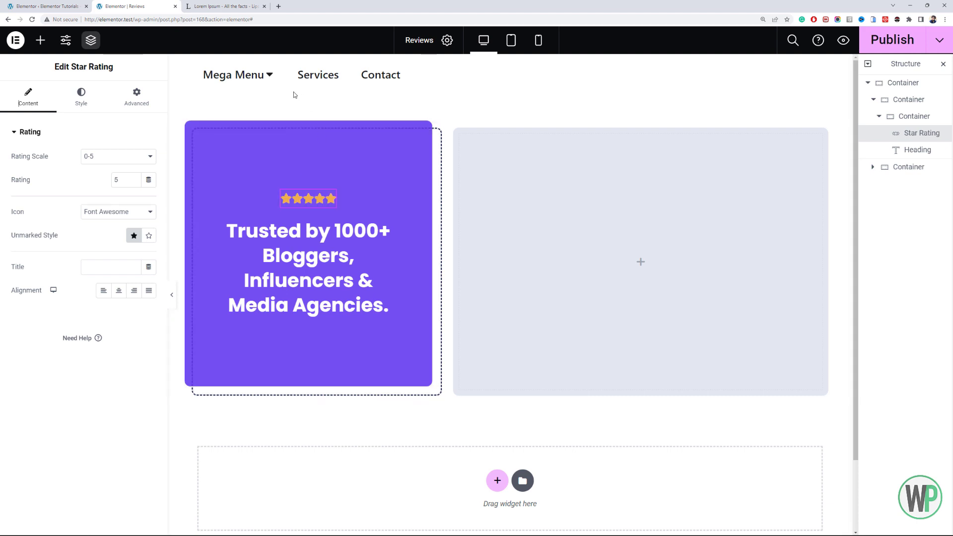
left_click(139, 213)
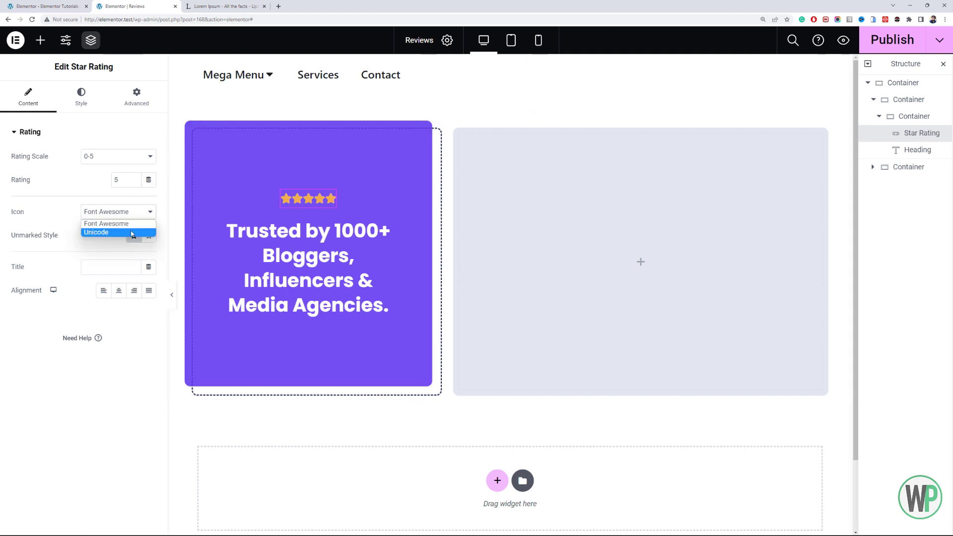
left_click(133, 233)
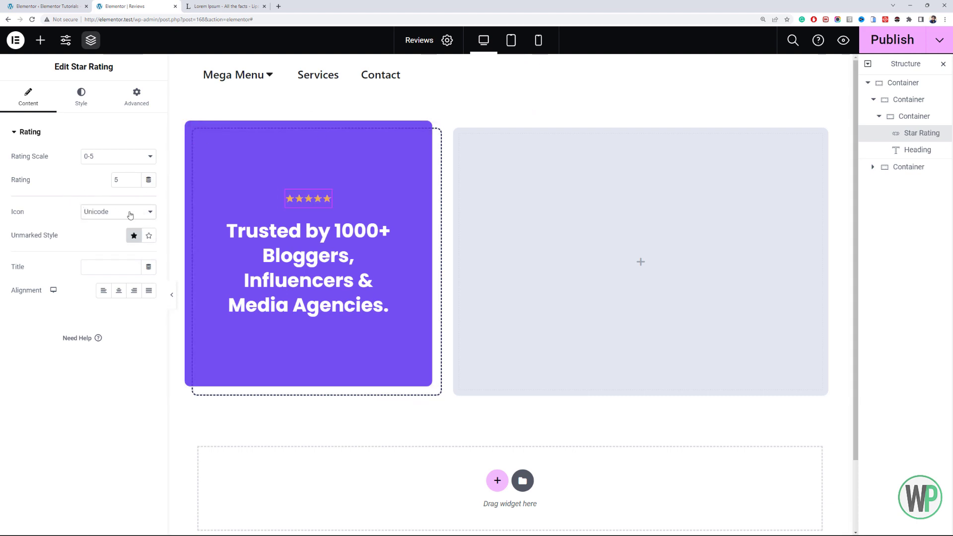
- Set the star rating's color to global white, Theme Color 6, and its unmarked color to a global blue-grey
left_click(79, 96)
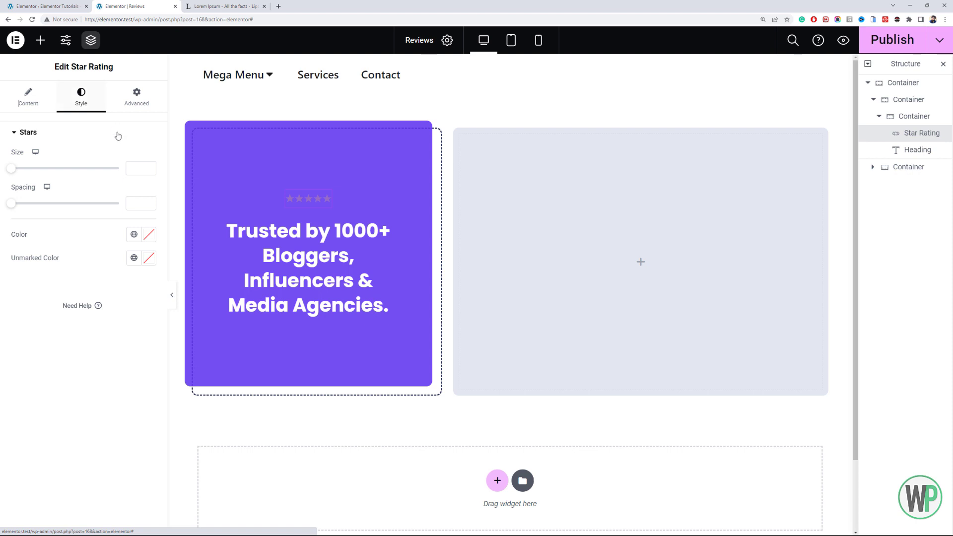
left_click(135, 234)
scroll(95, 374, "down", 5)
left_click(79, 372)
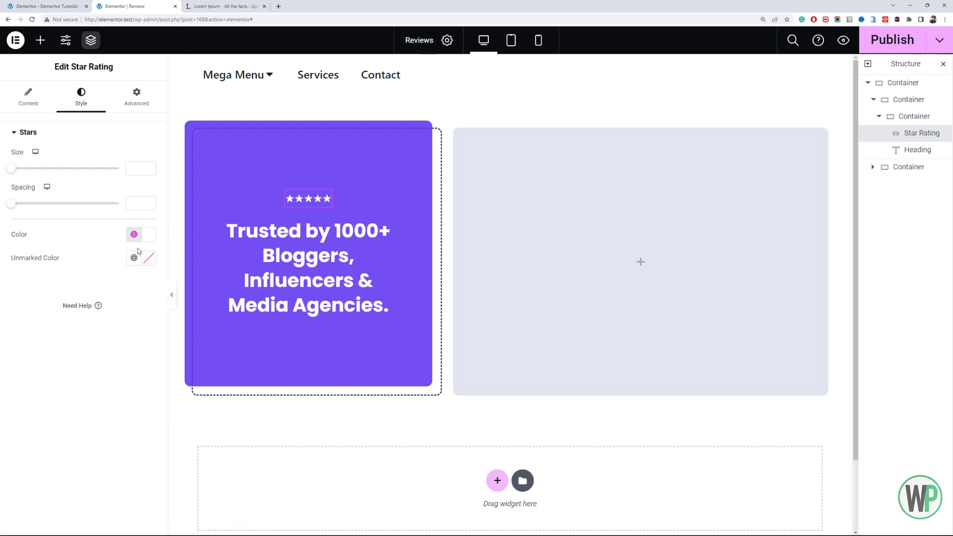
left_click(134, 258)
left_click(83, 350)
- Try the 0-10 rating scale on the star rating and return it to 0-5
left_click(29, 97)
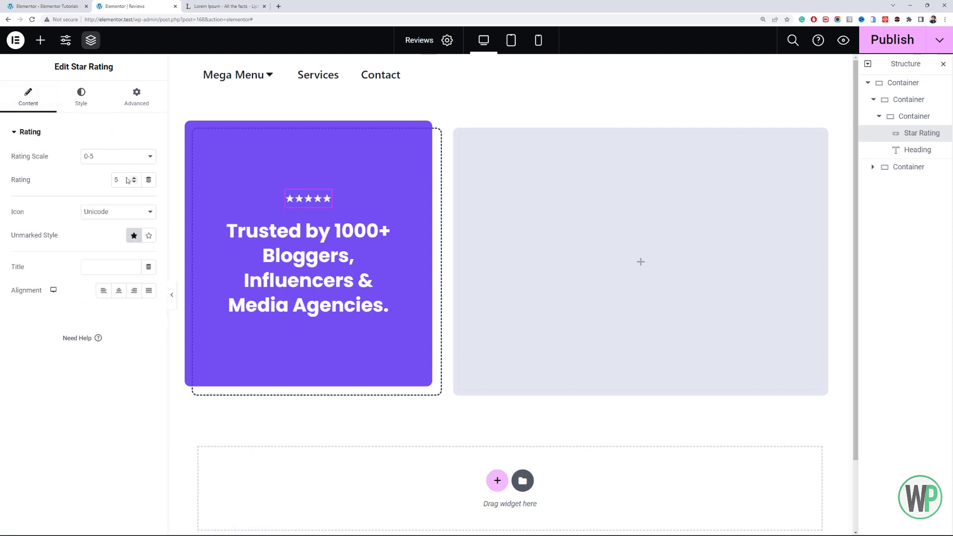
double_click(116, 179)
left_click(112, 157)
left_click(113, 176)
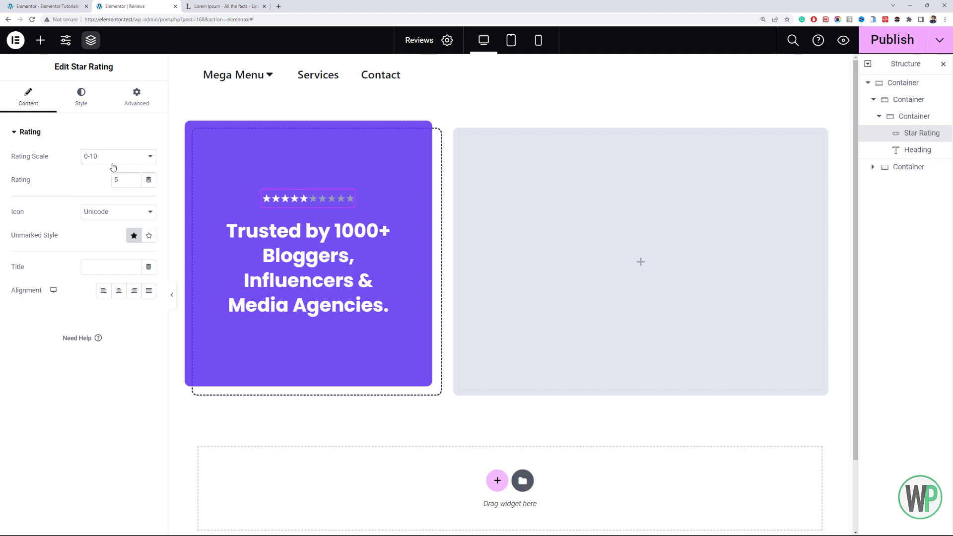
left_click(113, 158)
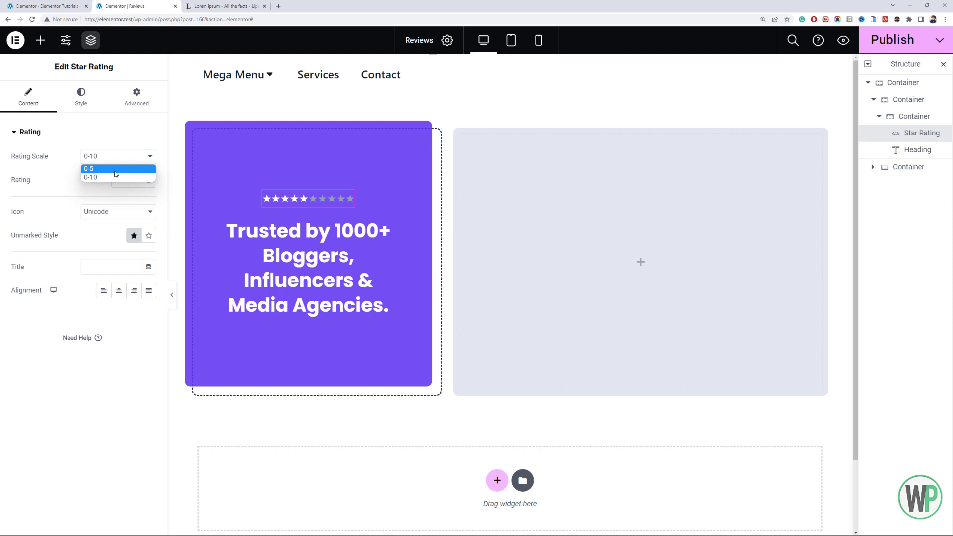
left_click(115, 169)
- Set the size of the stars in the star rating to 34
left_click(81, 92)
left_click(134, 171)
type("22")
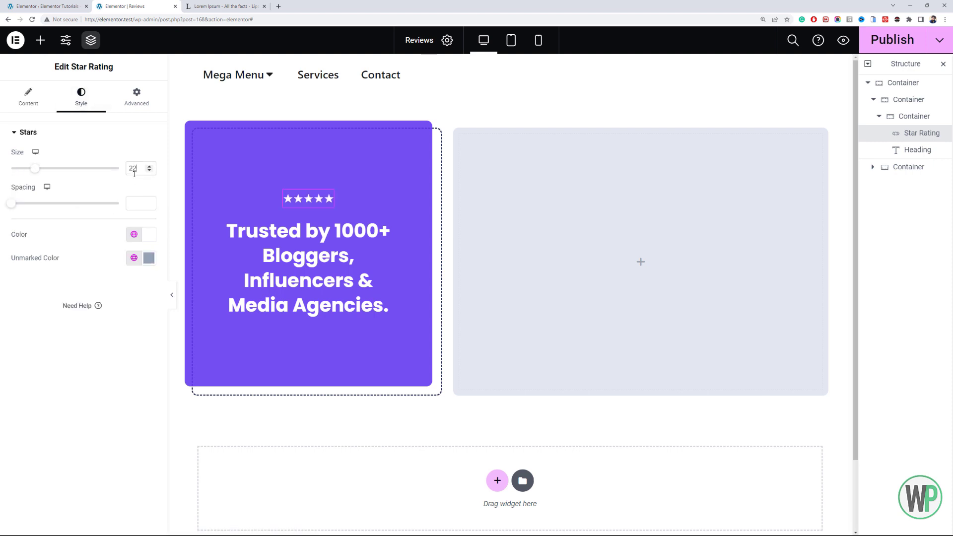
type("4")
left_click(149, 172)
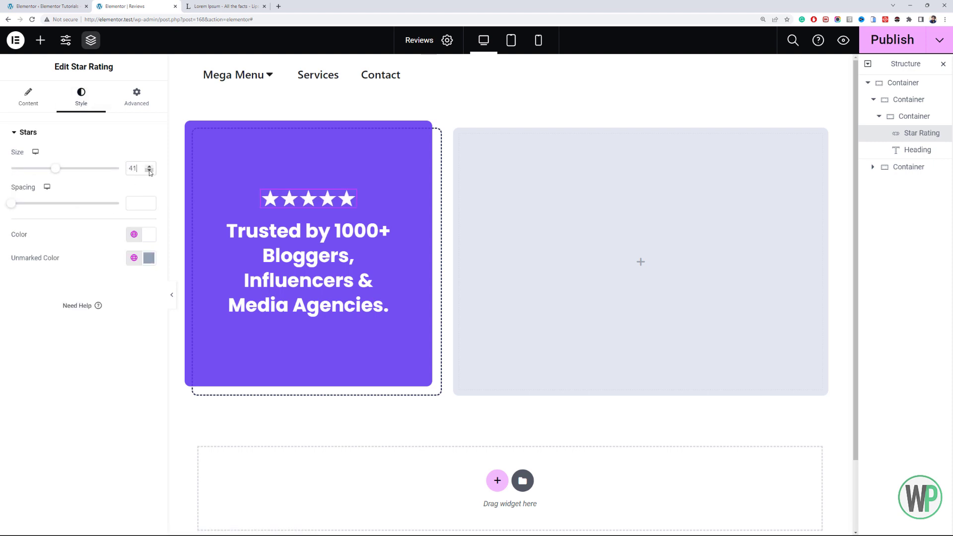
left_click(150, 172)
left_click(150, 171)
left_click(150, 172)
left_click(150, 172)
left_click(150, 172)
left_click(150, 171)
left_click(150, 172)
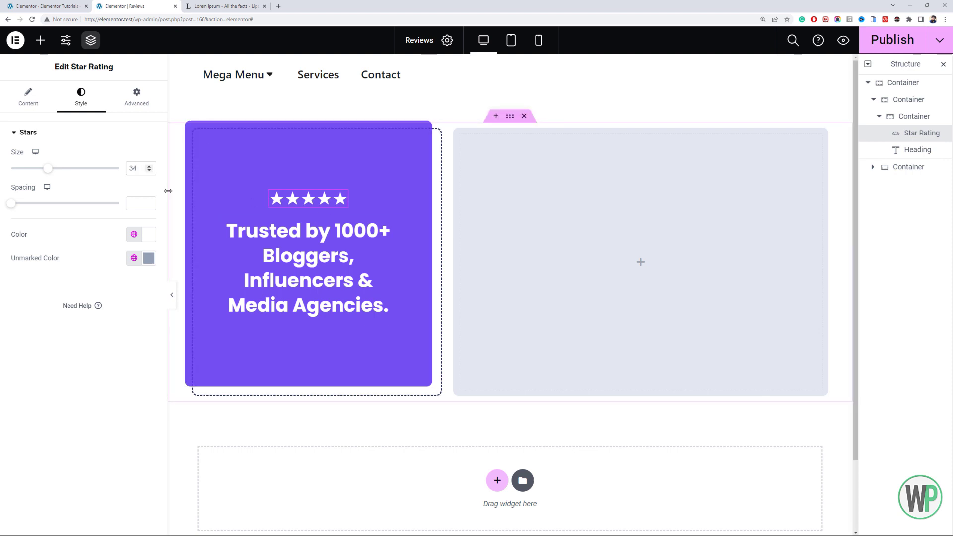
- Change the star color to a custom yellow, #F7D305, and return to the star rating's content settings
left_click(134, 235)
scroll(127, 351, "down", 3)
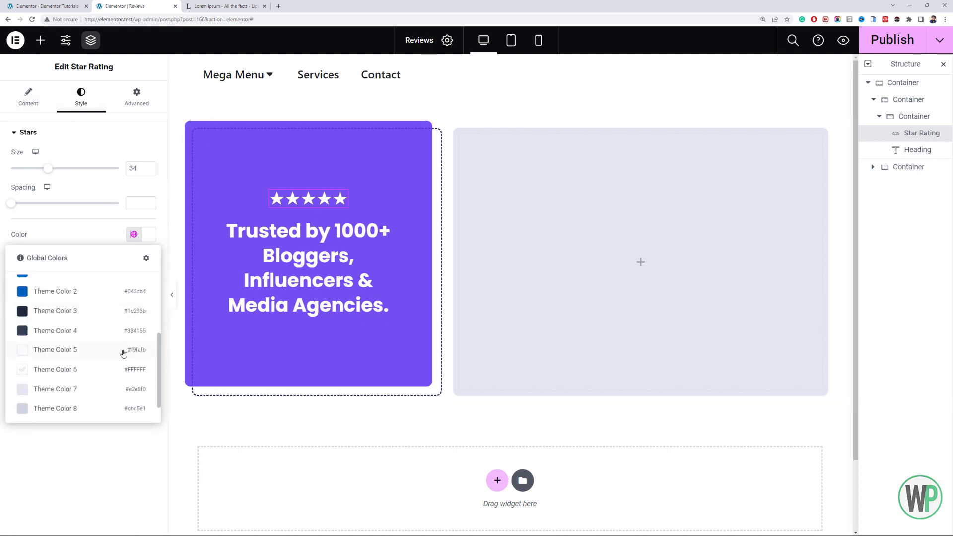
scroll(128, 351, "up", 2)
left_click(148, 234)
left_click(42, 379)
left_click_drag(115, 316, 146, 278)
left_click_drag(42, 379, 38, 379)
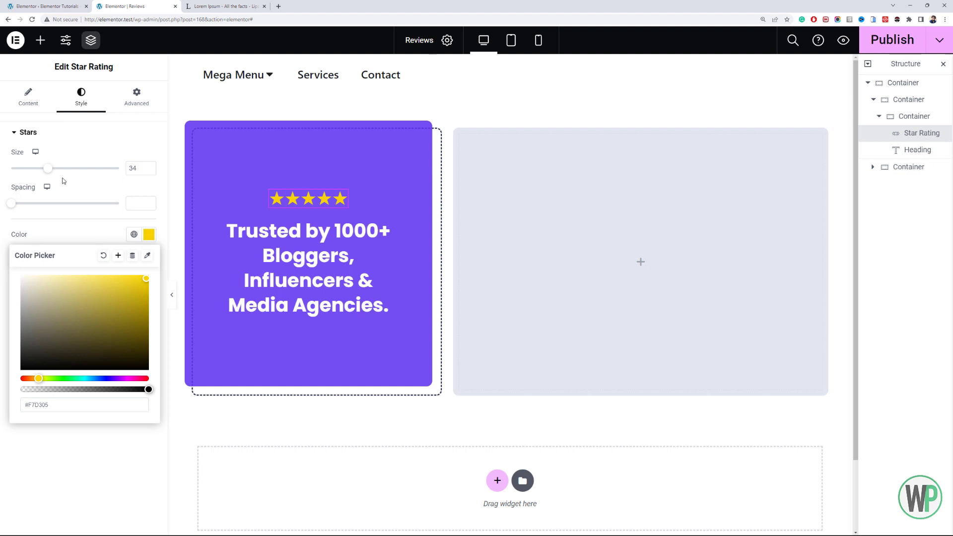
left_click(30, 112)
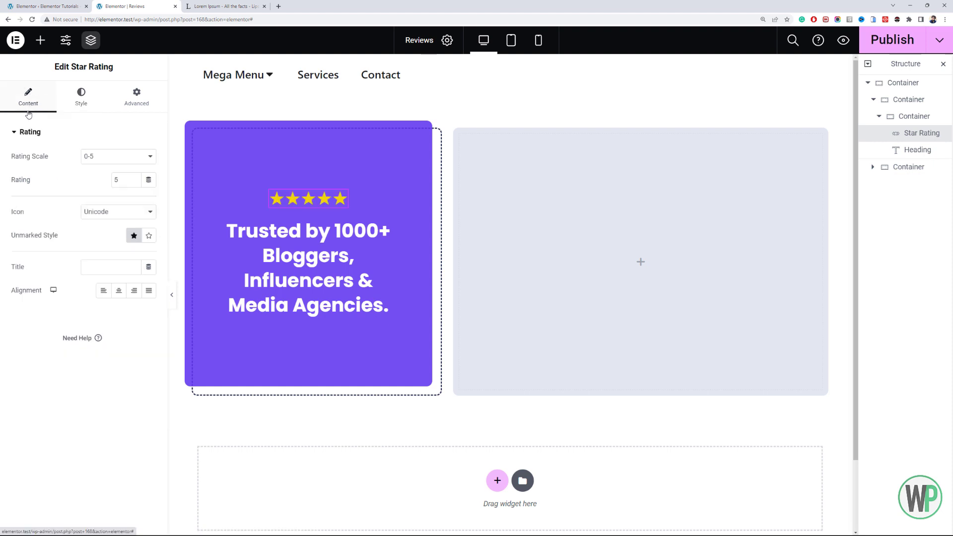
- Add a Divider widget below the heading in the purple card and set its style to Zigzag
left_click(40, 41)
left_click(388, 305)
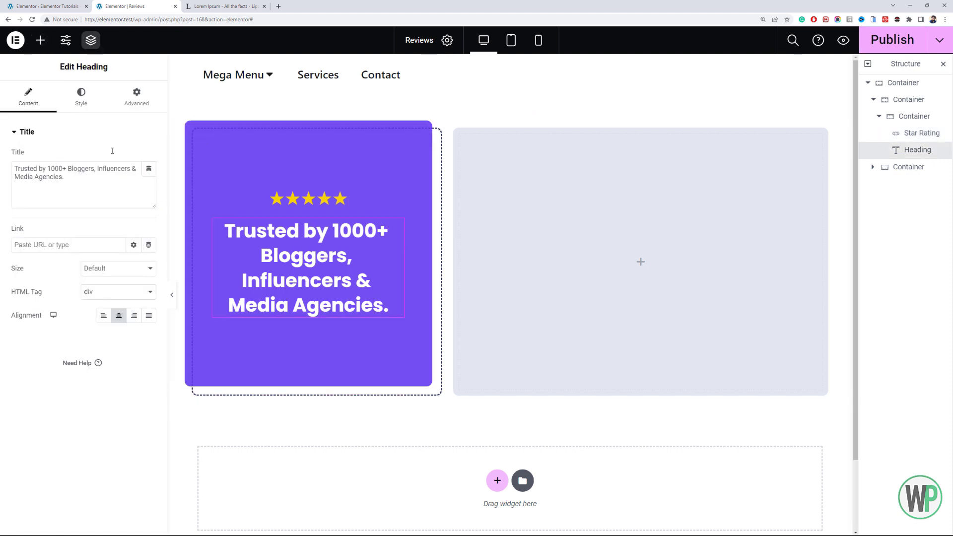
left_click(41, 40)
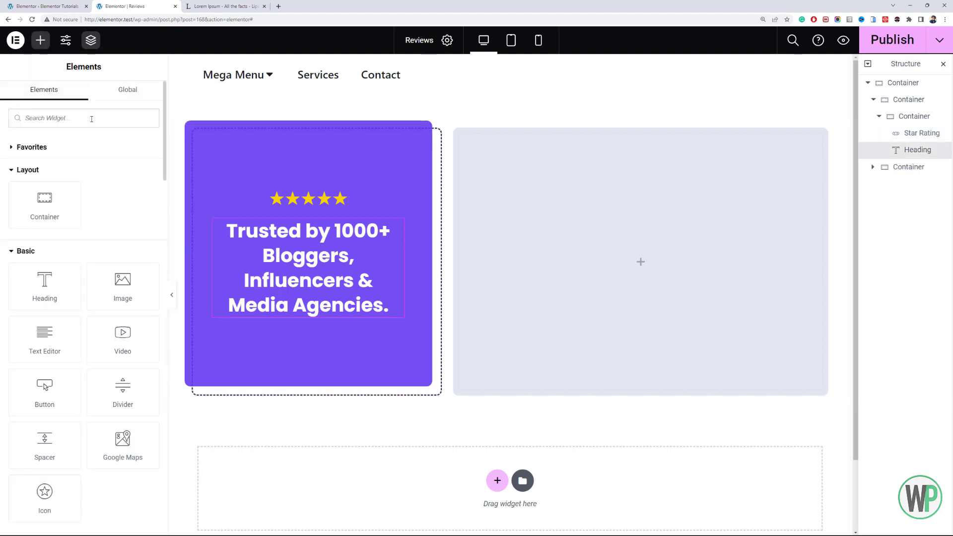
type("div")
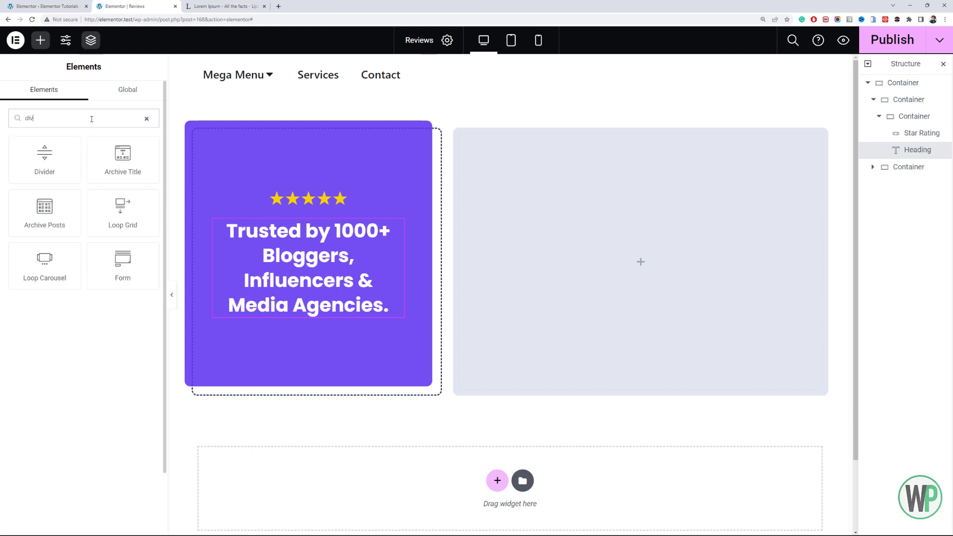
left_click_drag(55, 180, 311, 309)
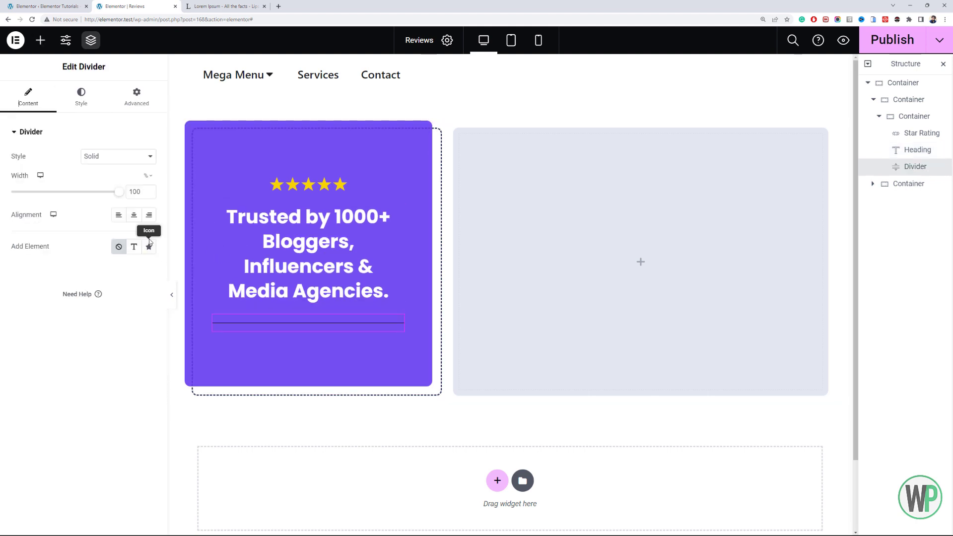
left_click(107, 157)
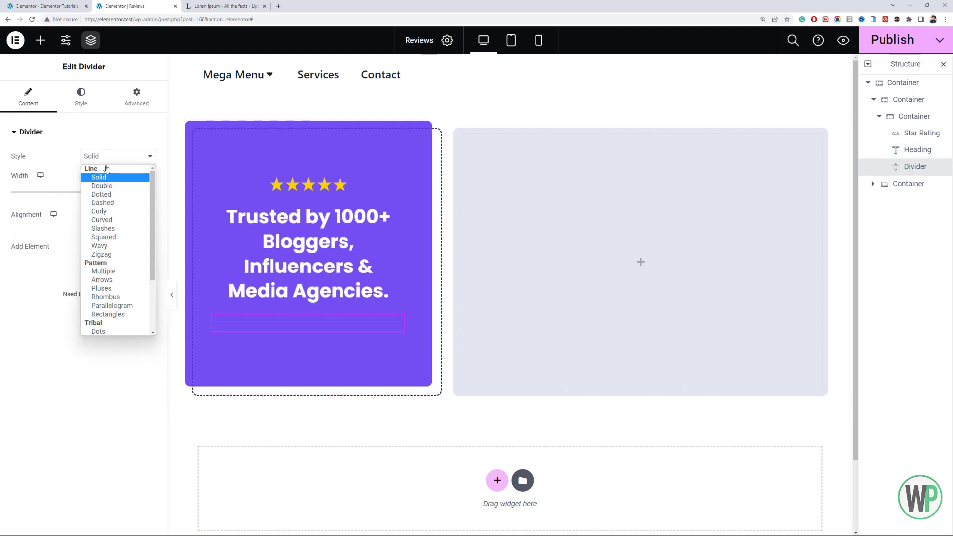
left_click(119, 255)
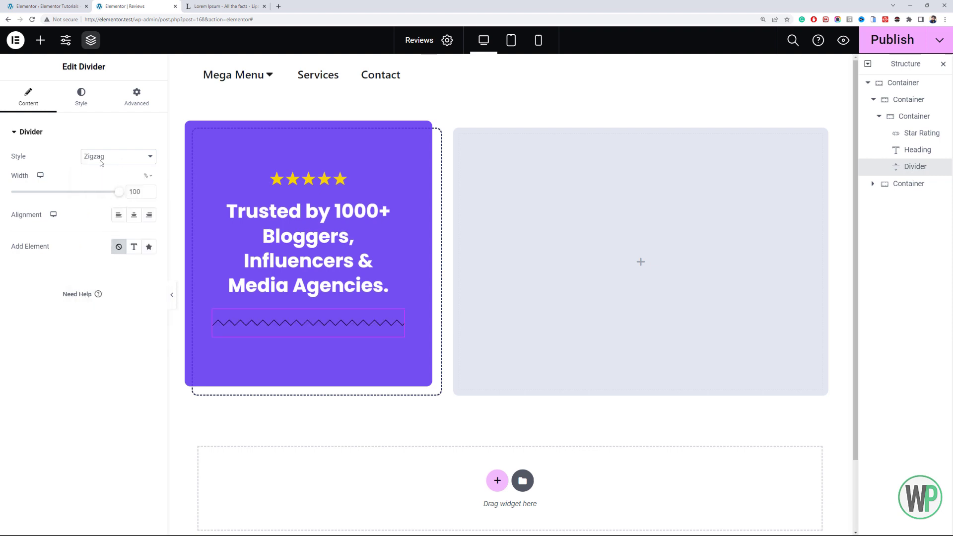
- Set the divider's color to #FFCC00
left_click(81, 97)
left_click(134, 157)
left_click(149, 165)
left_click(149, 158)
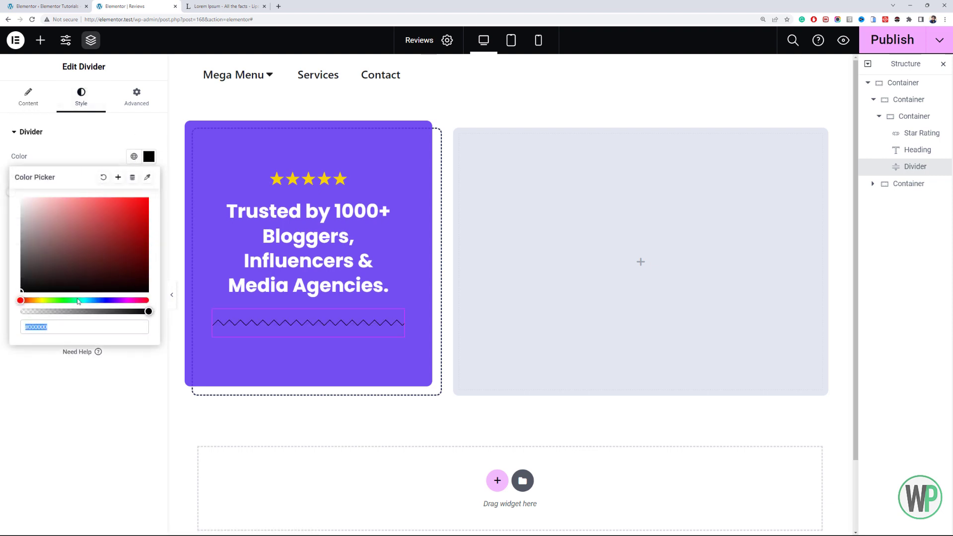
type("#FFCC00")
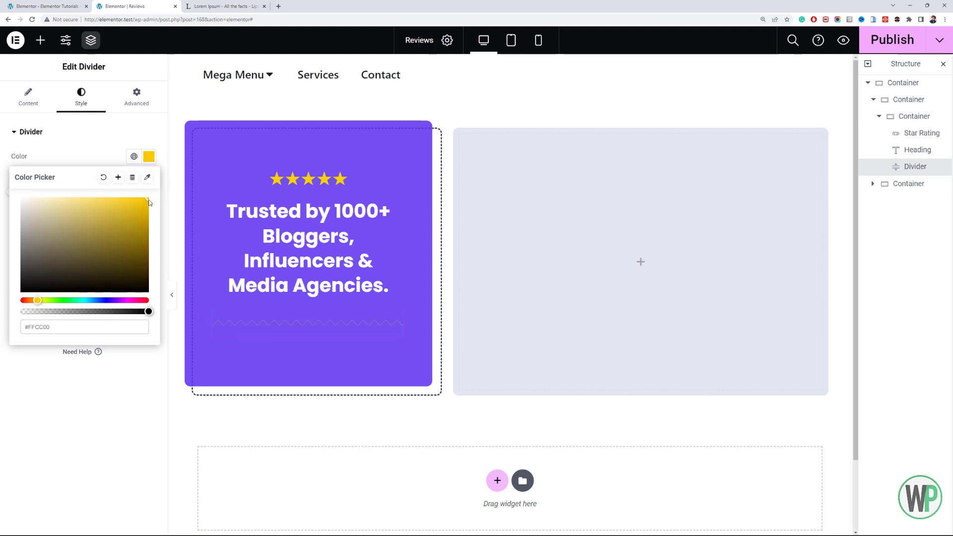
left_click(59, 145)
- Set the divider's line weight to 2
left_click(148, 191)
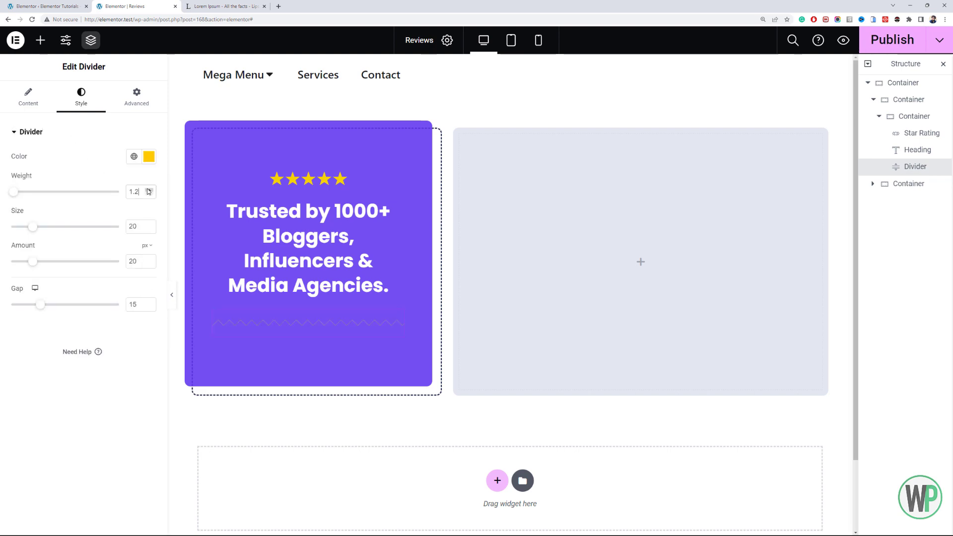
left_click(148, 191)
left_click(148, 191)
left_click(148, 191)
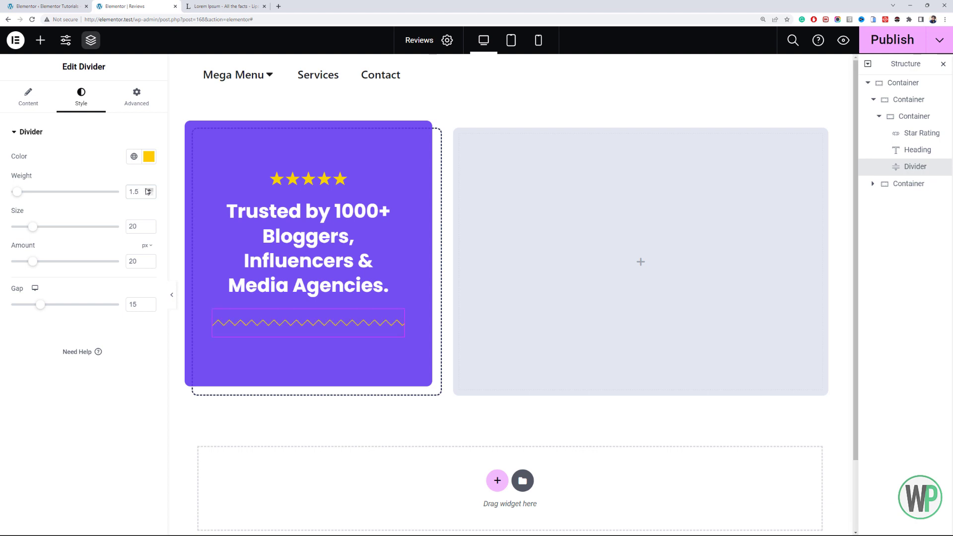
left_click_drag(143, 191, 124, 187)
type("2")
- Copy the star rating's color #F7D305 and apply it as the divider's color
left_click(333, 178)
left_click(81, 97)
left_click(149, 234)
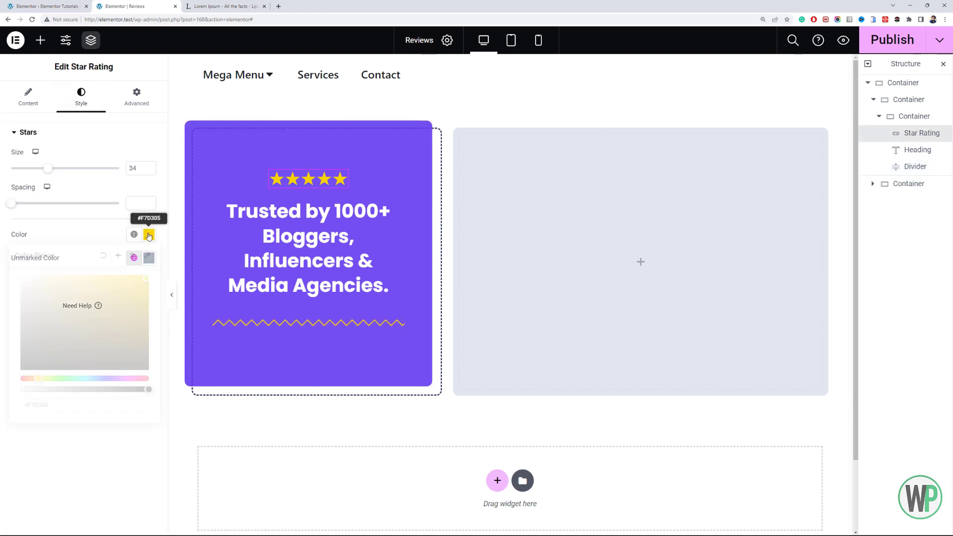
left_click(276, 330)
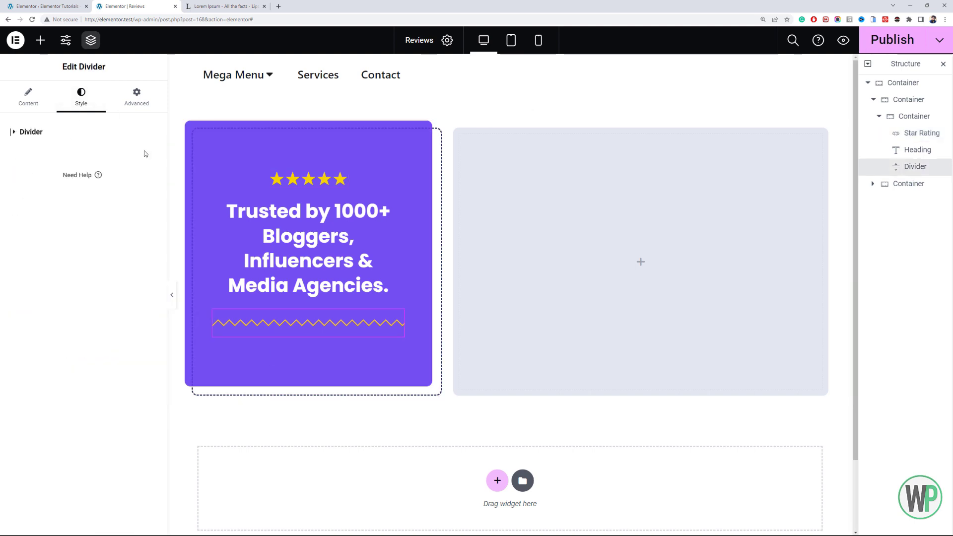
left_click(151, 162)
key("ctrl+v")
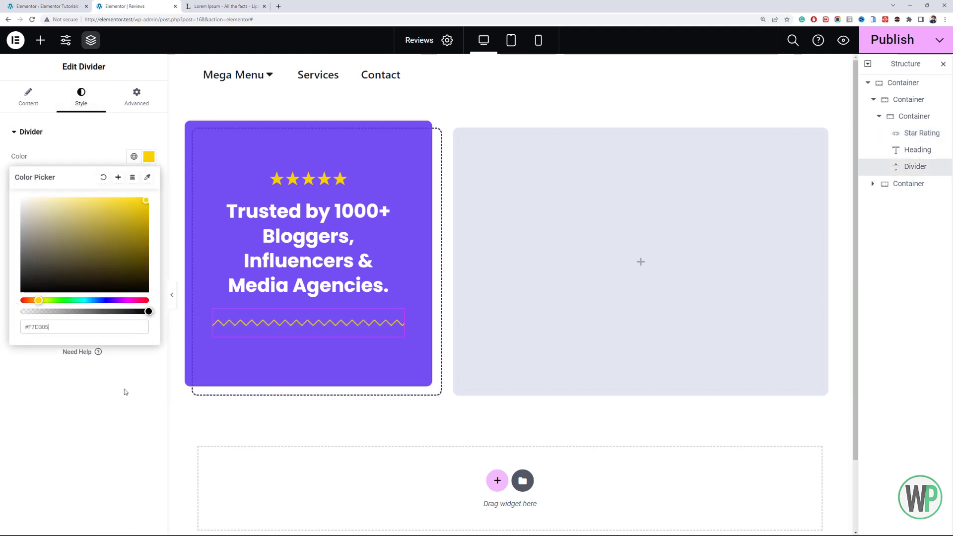
left_click(125, 391)
- Change the divider's style to Curly, center it, and set its width to 88%
left_click(28, 100)
left_click(114, 162)
left_click(113, 213)
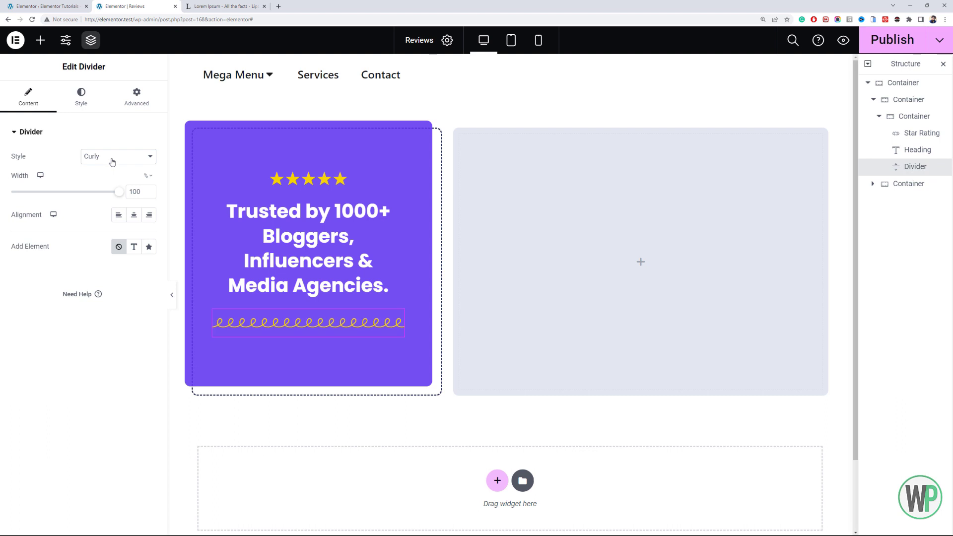
type("9")
left_click(134, 214)
left_click(149, 194)
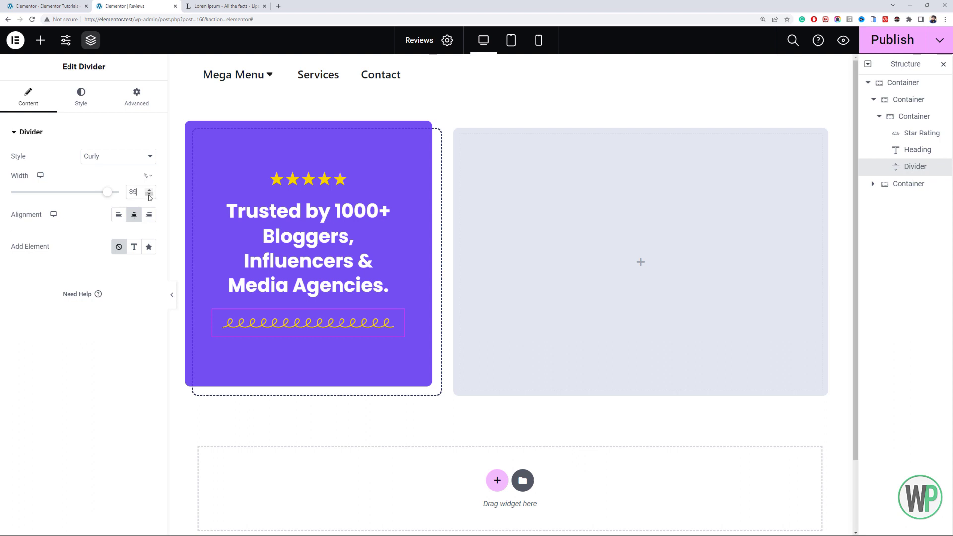
left_click(149, 194)
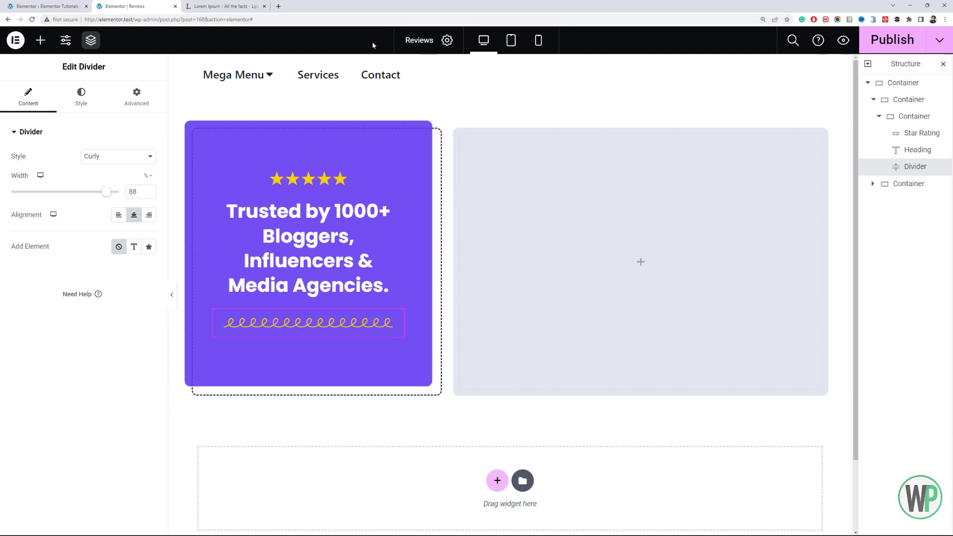
- Set the empty light-gray container's padding to 30 px on all sides and publish the Reviews page
scroll(447, 149, "down", 2)
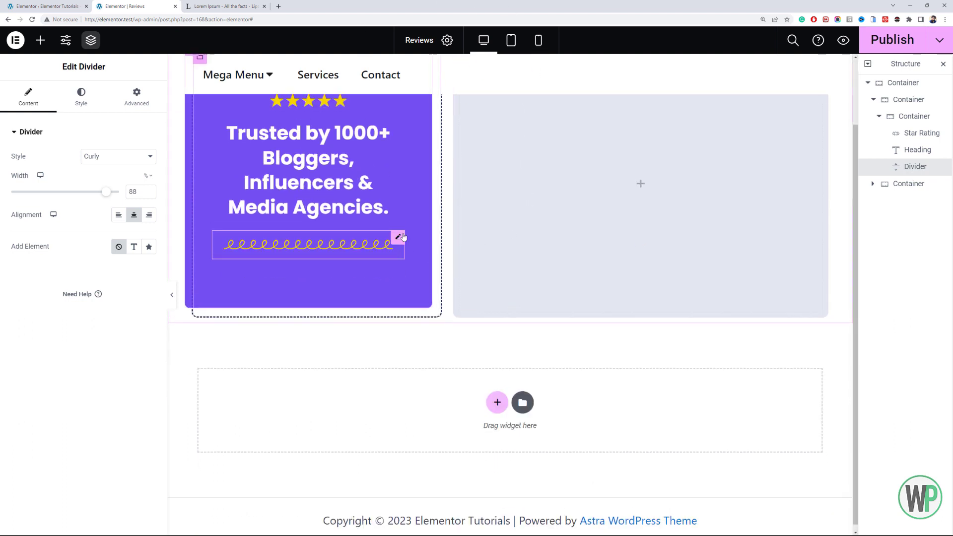
scroll(351, 232, "up", 2)
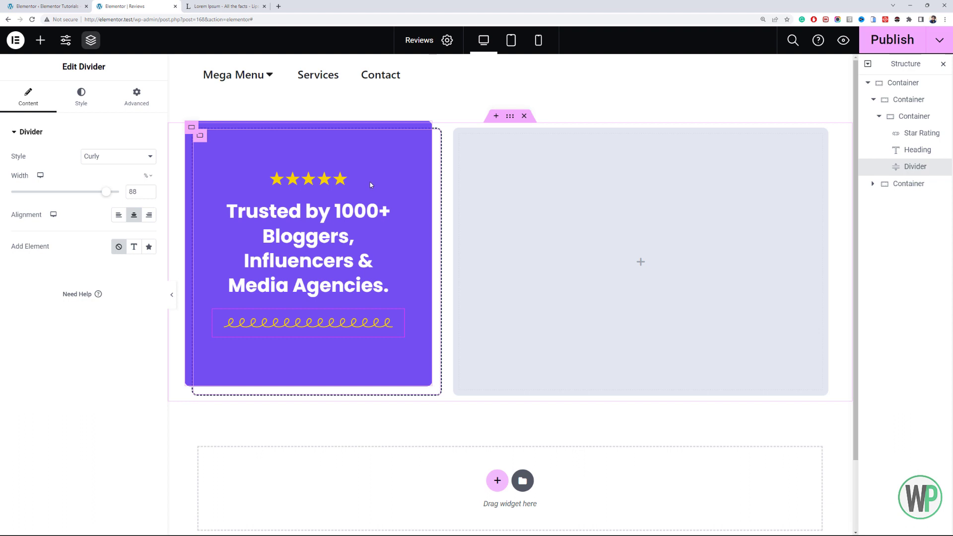
left_click(460, 134)
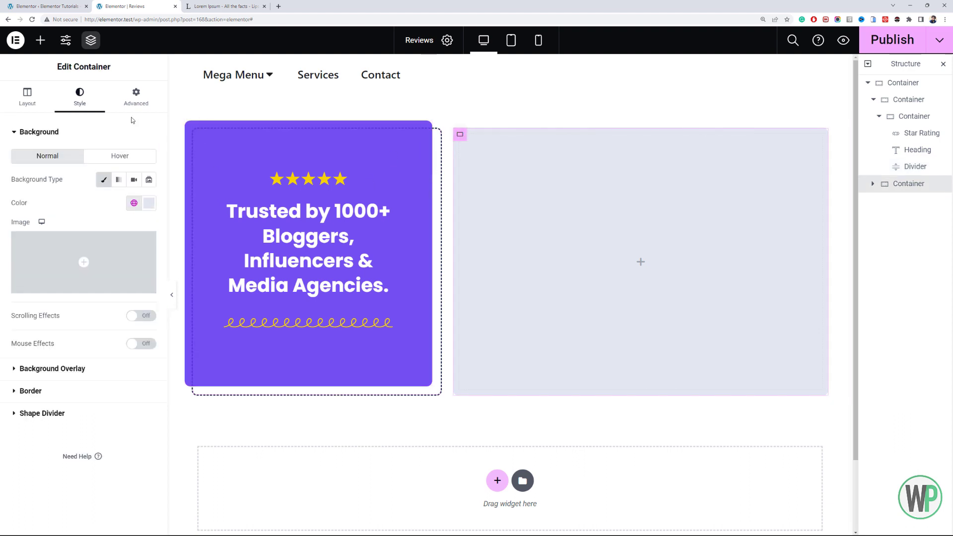
left_click(136, 97)
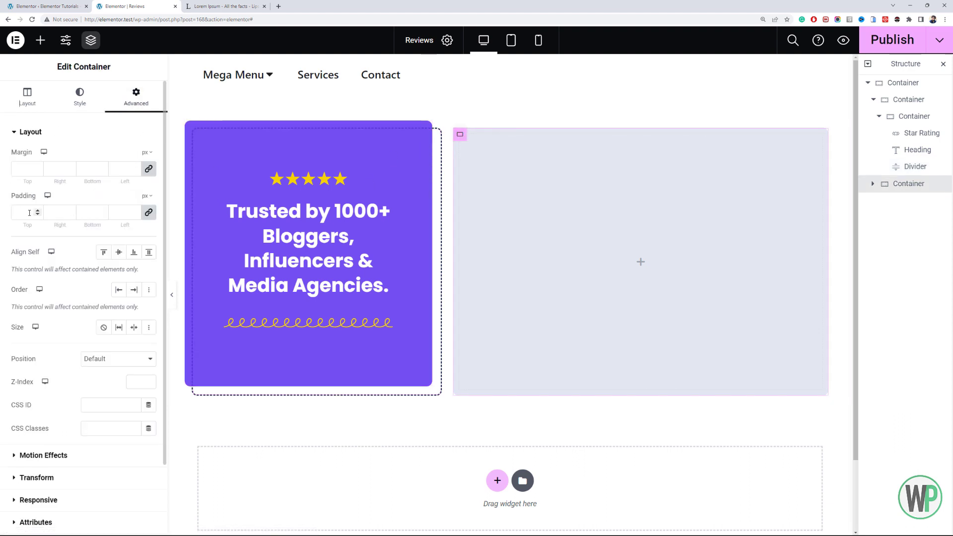
type("50")
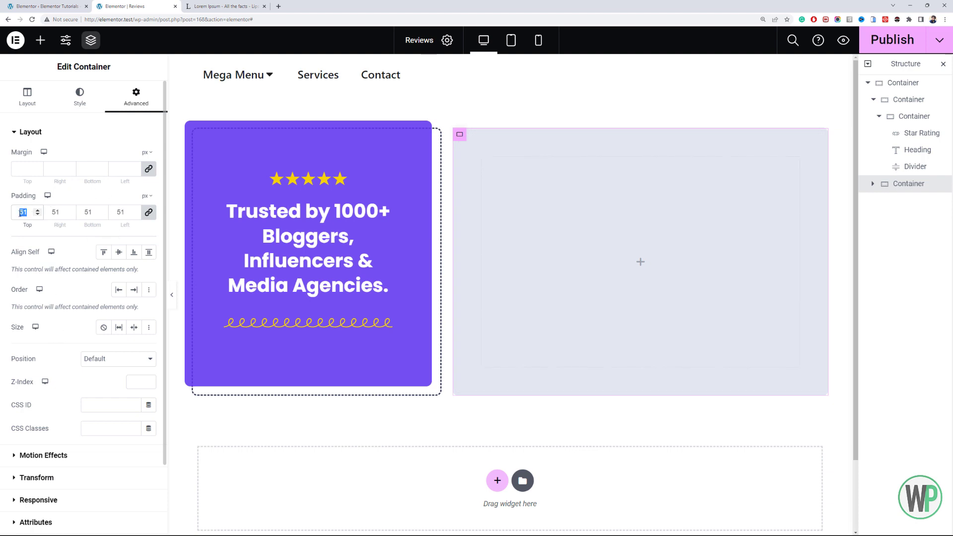
type("30")
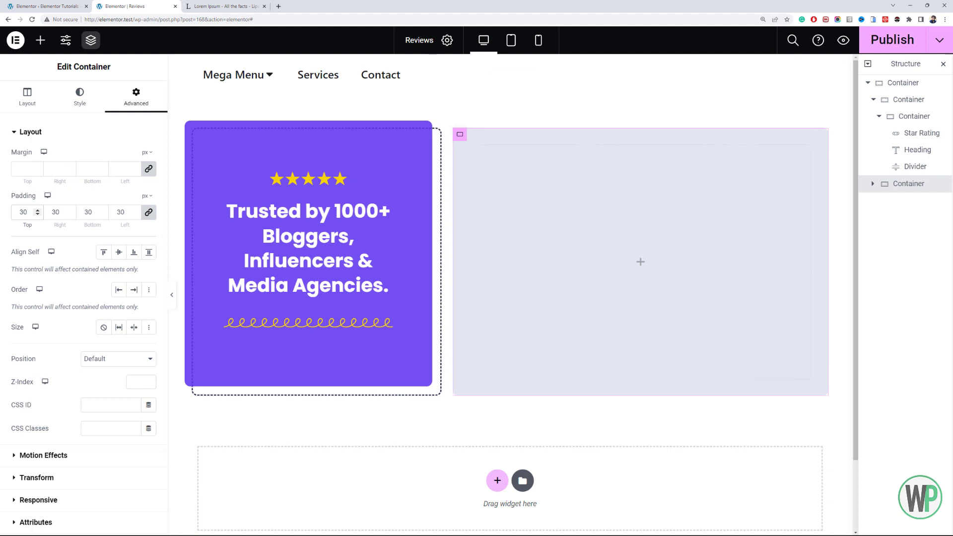
left_click(901, 39)
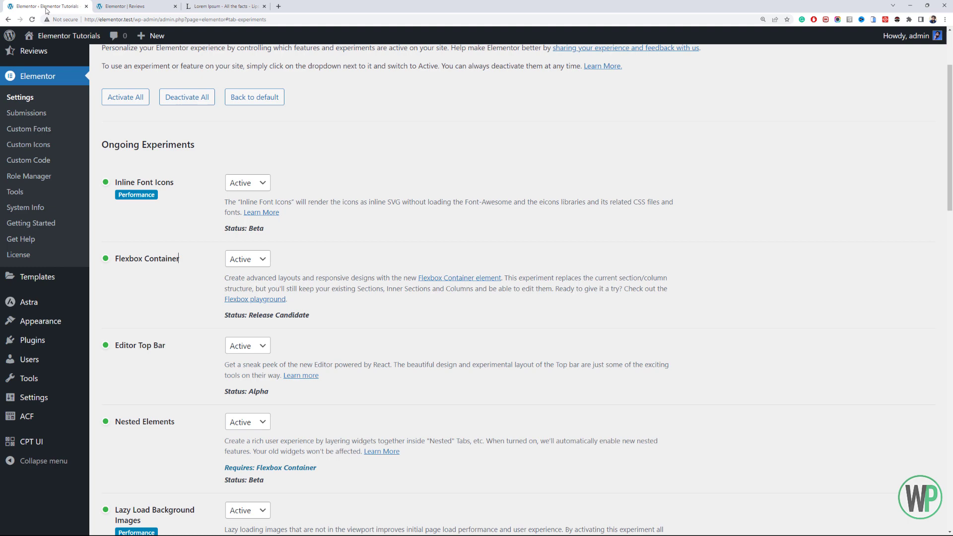
- Open the Theme Builder from the WordPress dashboard in a separate browser tab
left_click(47, 5)
scroll(63, 325, "up", 3)
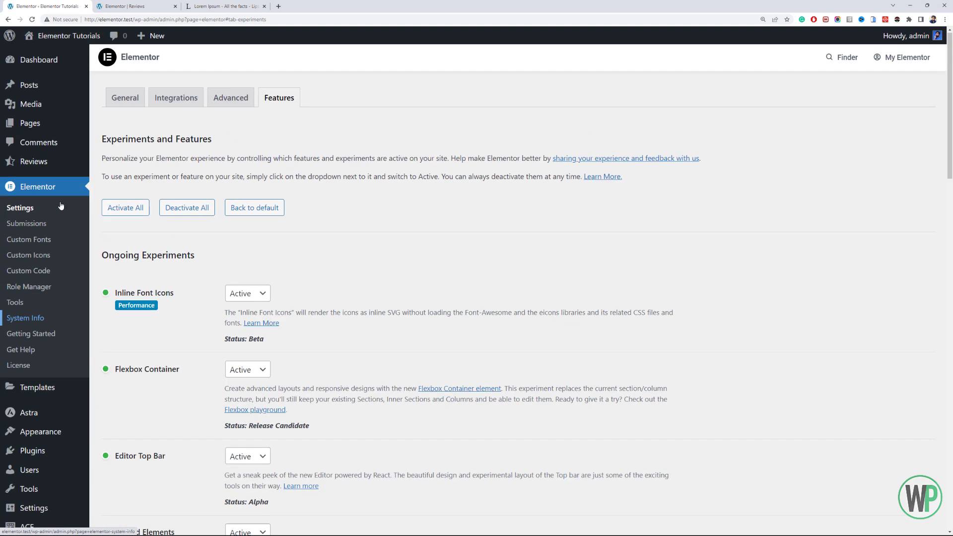
mouse_move(67, 379)
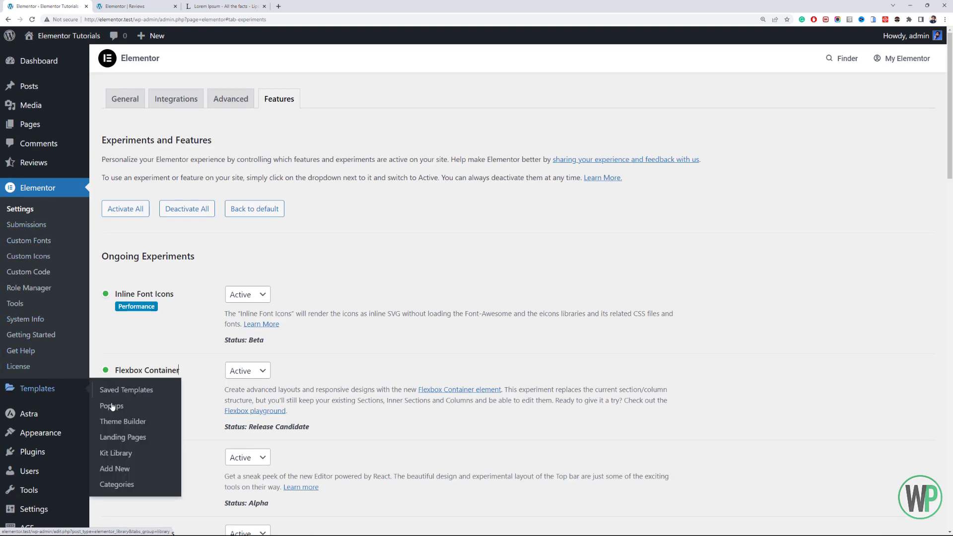
middle_click(139, 422)
left_click(131, 6)
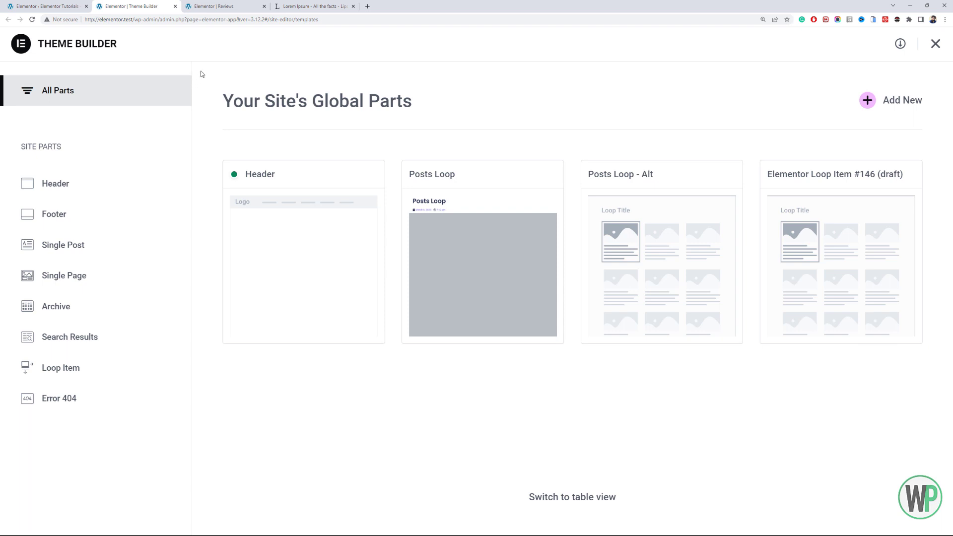
left_click(210, 11)
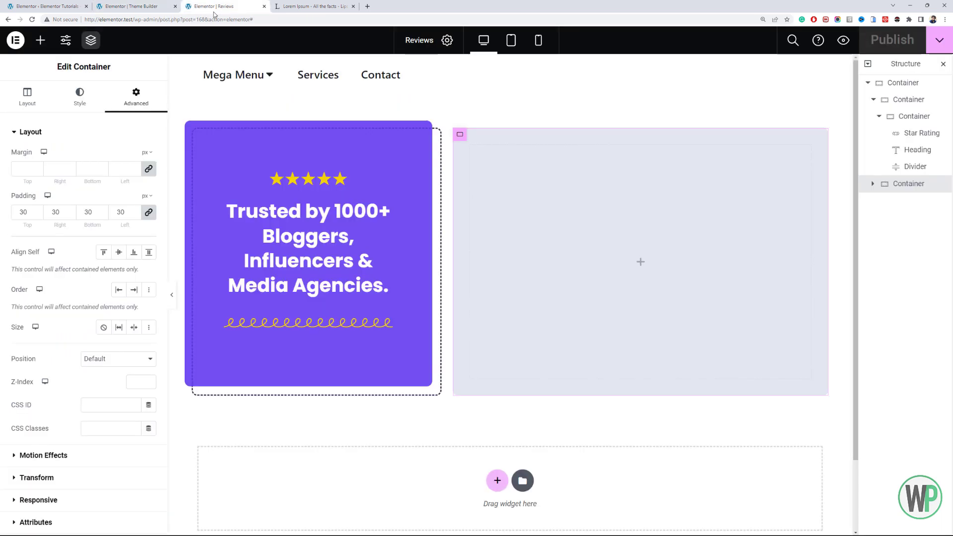
left_click(134, 6)
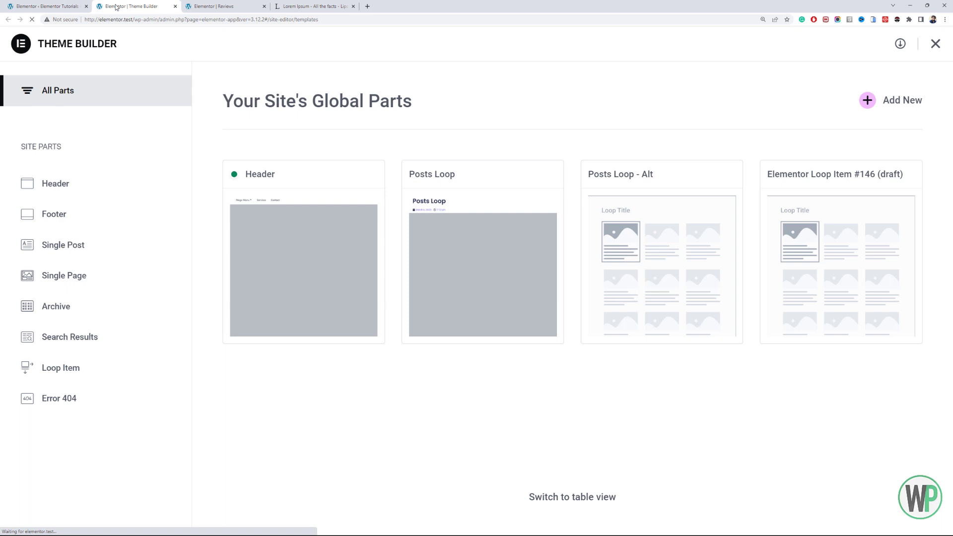
- Create a new Loop Item template without using a library design and title it Review
left_click(108, 376)
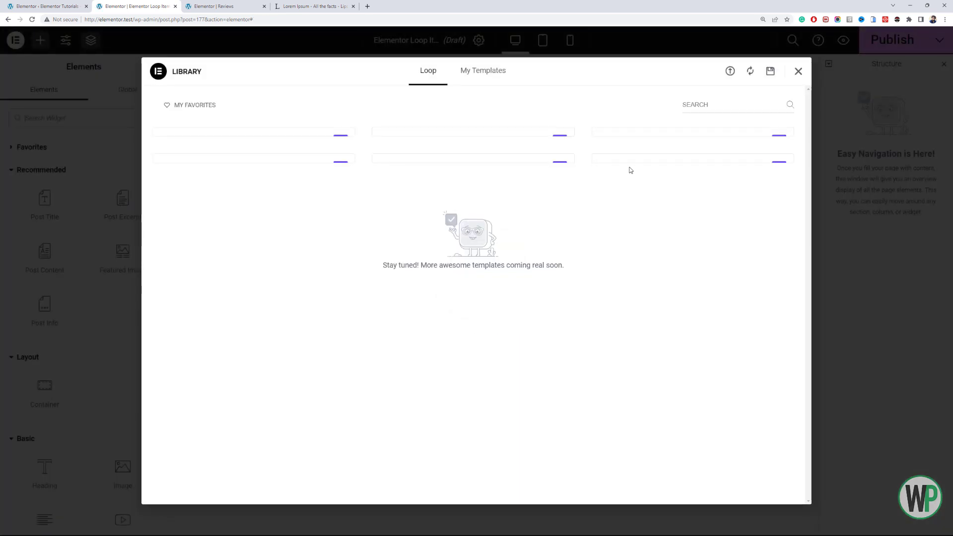
mouse_move(534, 184)
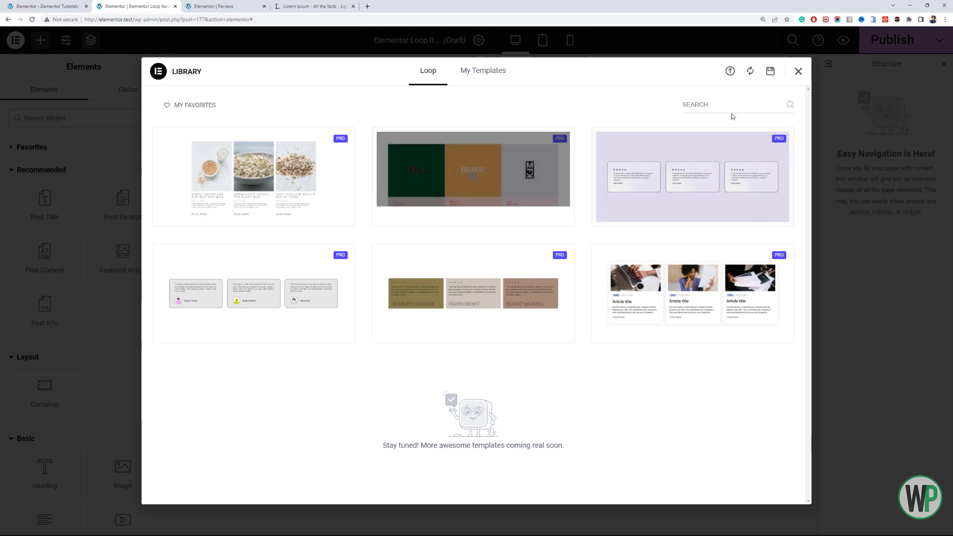
left_click(799, 71)
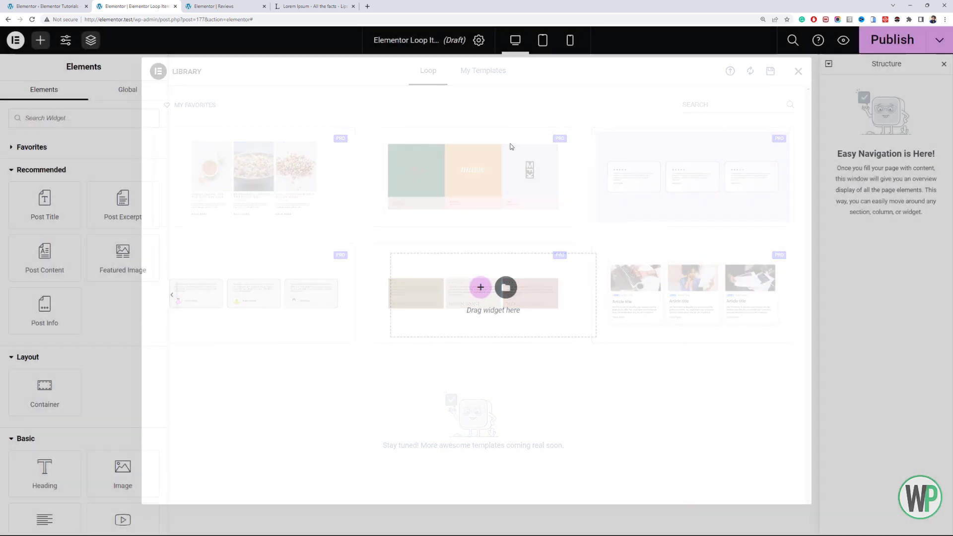
left_click(479, 40)
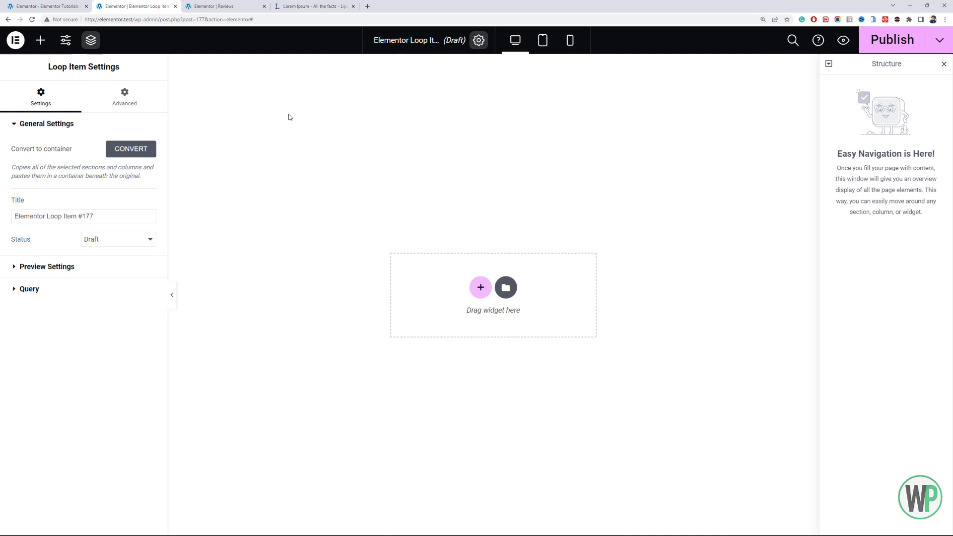
triple_click(100, 210)
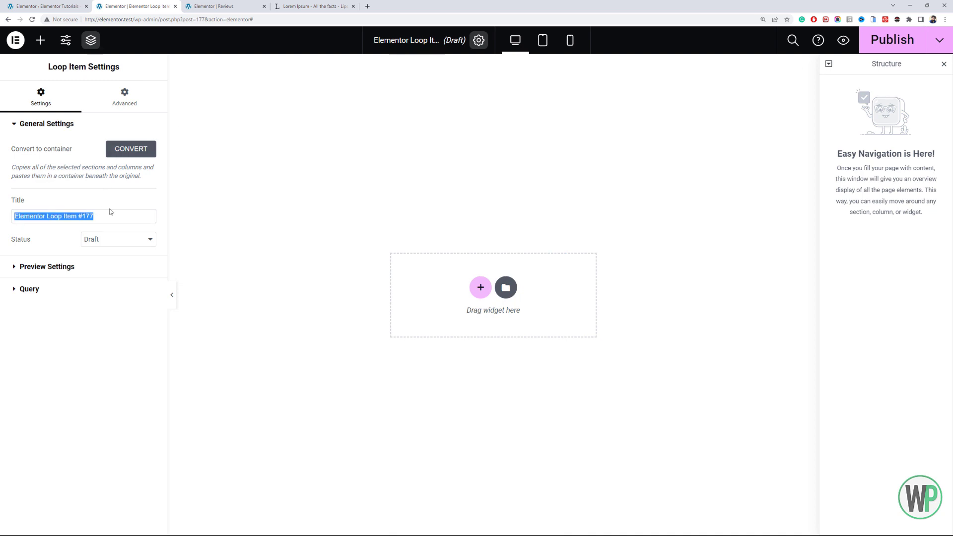
type("Review")
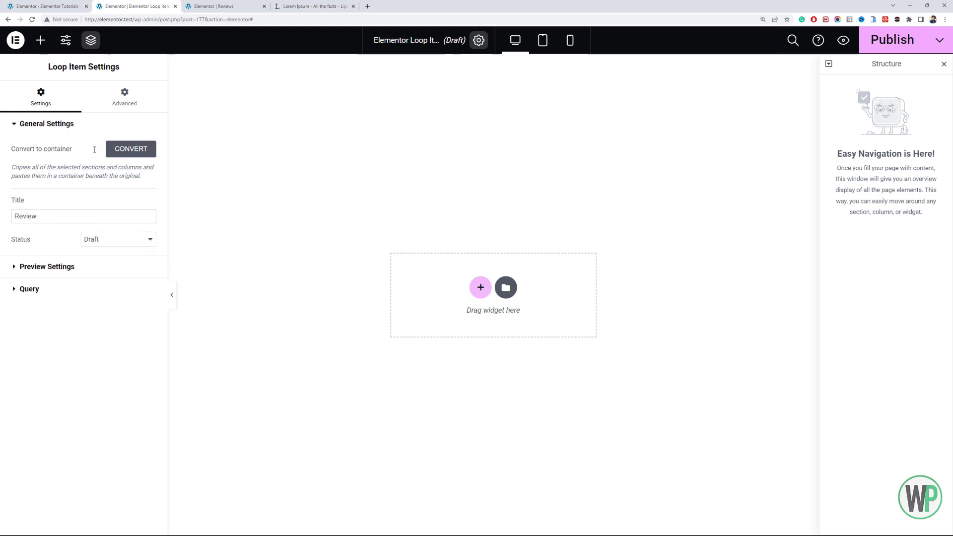
left_click(40, 39)
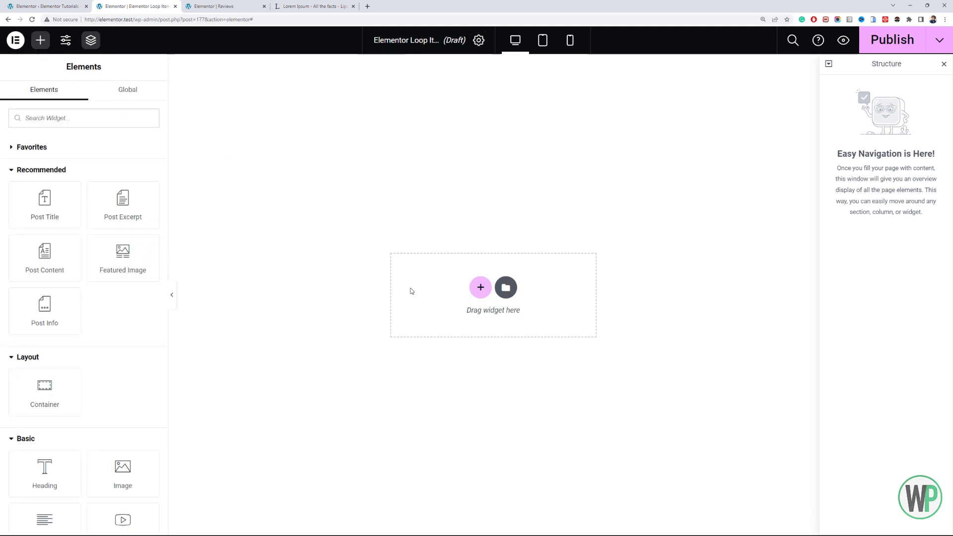
left_click(505, 288)
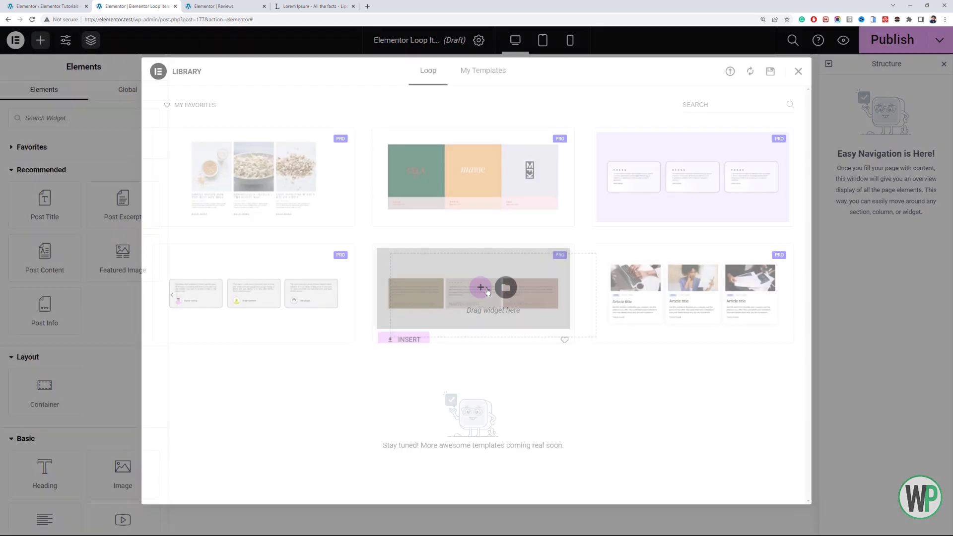
left_click(796, 72)
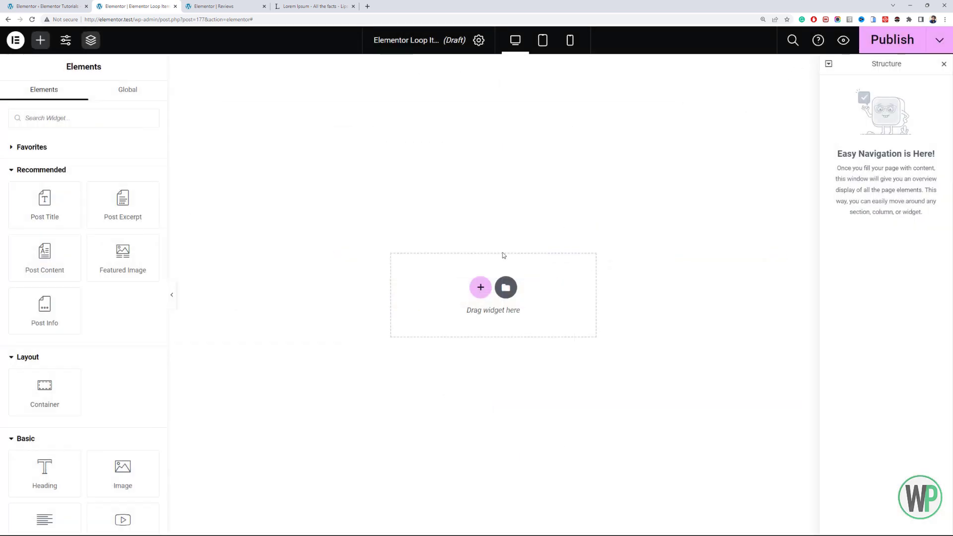
- Add a single container with column direction to the loop item and set its content width to Full Width
left_click(481, 285)
left_click(431, 246)
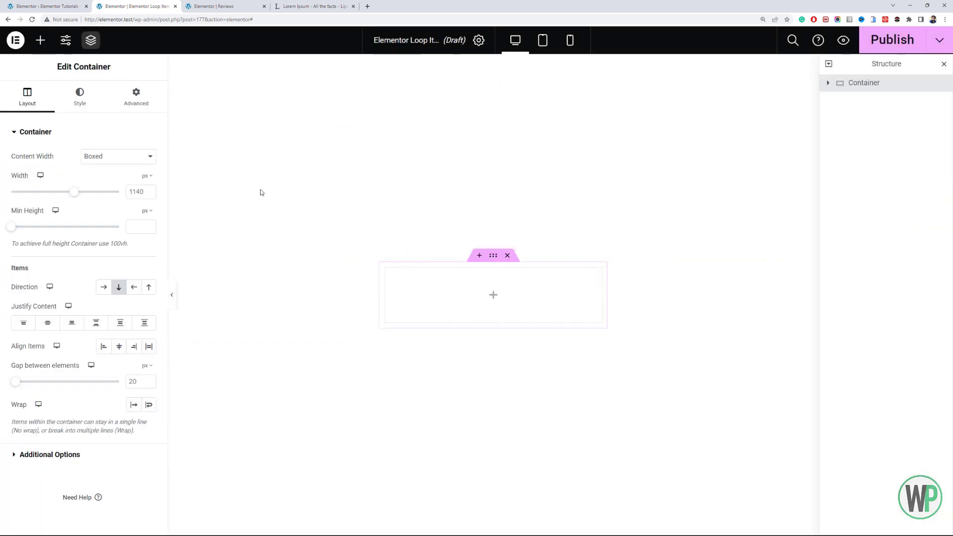
left_click(99, 156)
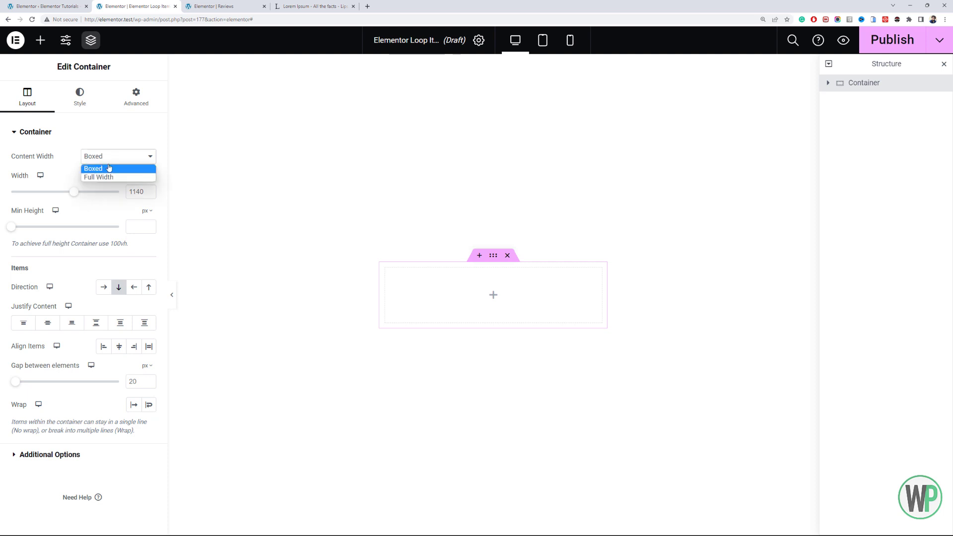
left_click(111, 177)
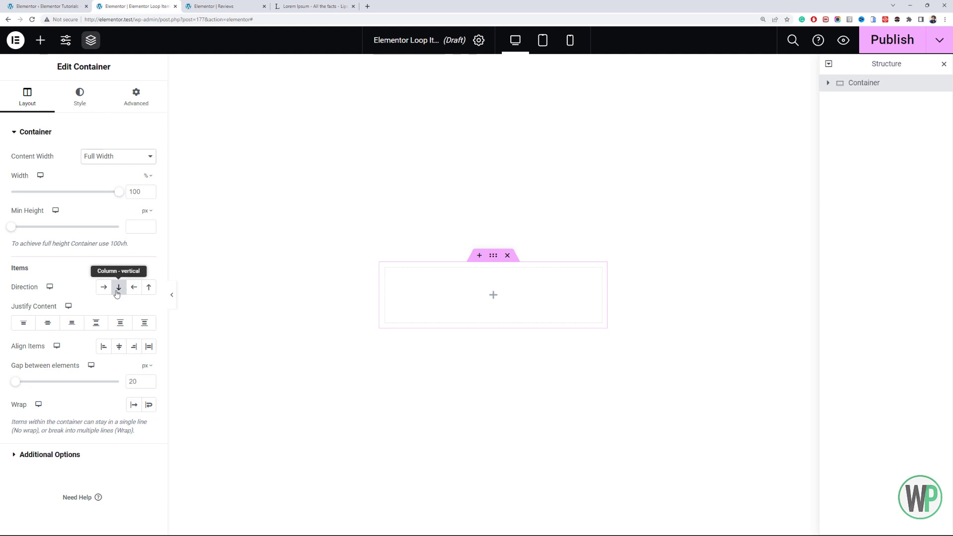
- Nest a second container inside the outer container and set its content width to Full Width
left_click(40, 40)
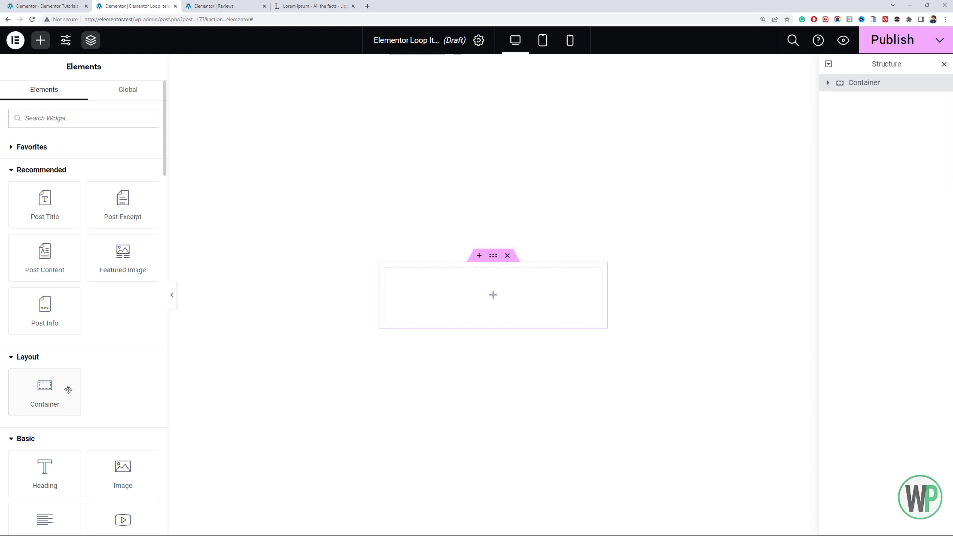
left_click_drag(68, 389, 466, 304)
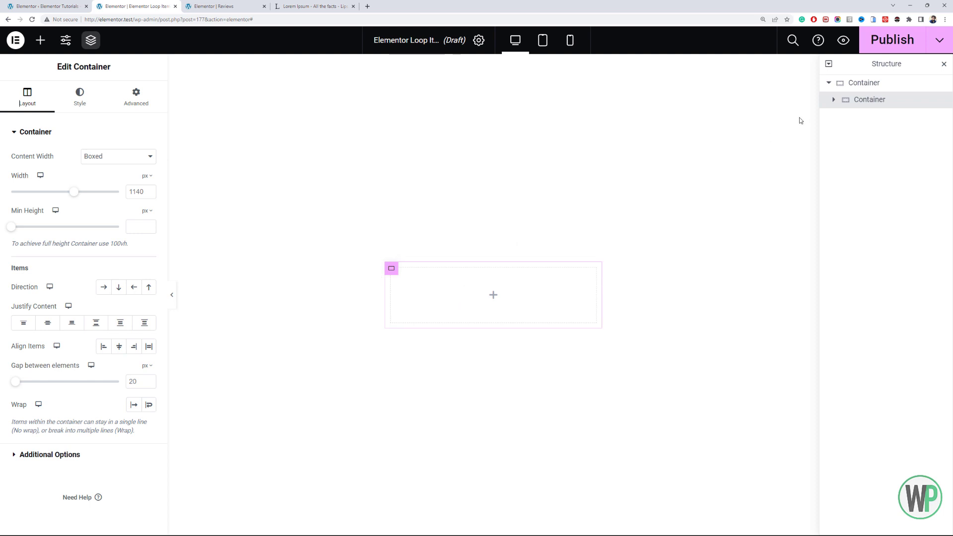
left_click(121, 157)
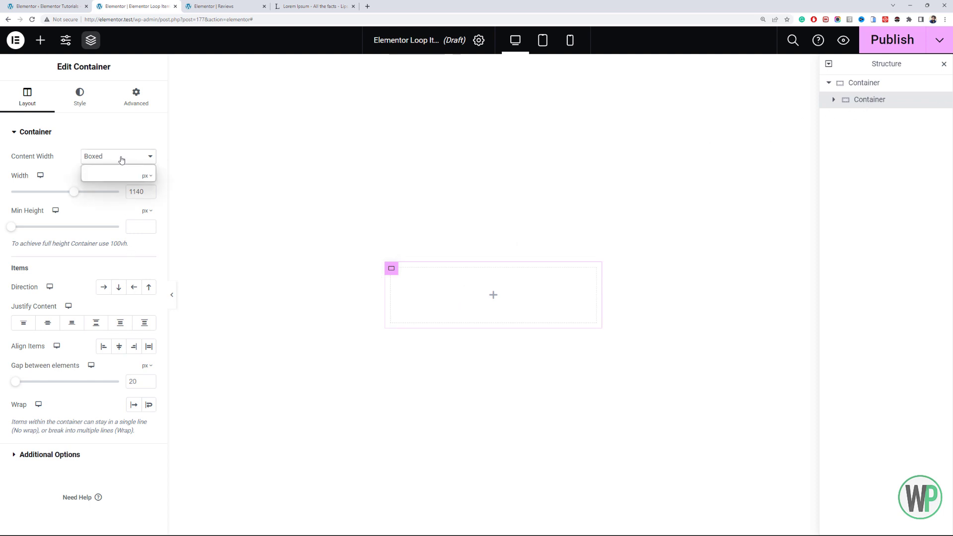
left_click(121, 178)
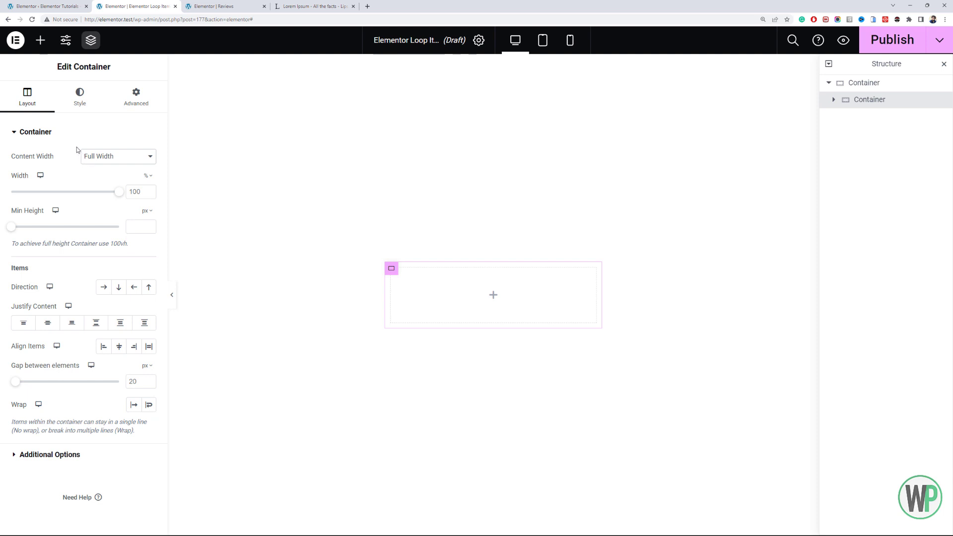
- Place a Post Title widget in the inner container and apply Review as the post type for the loop item's preview
left_click(40, 40)
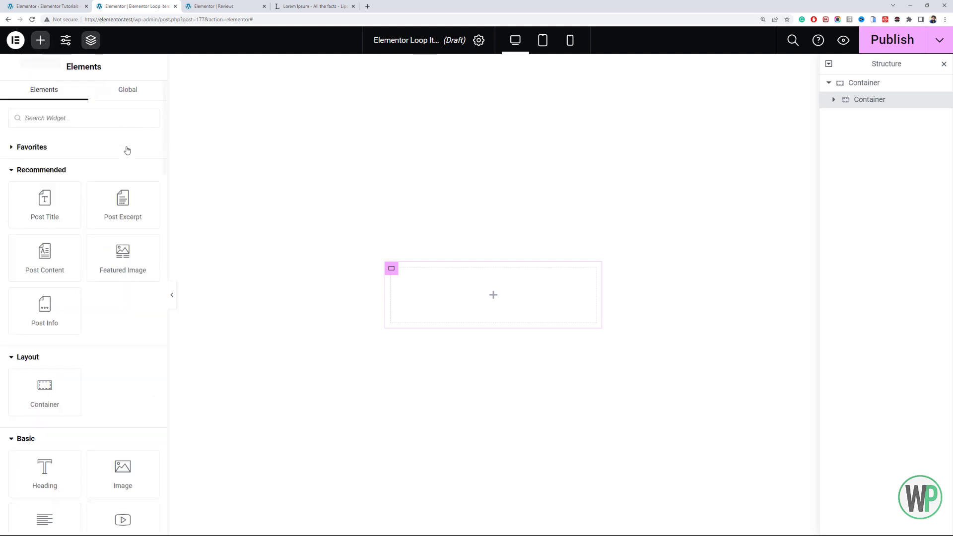
left_click_drag(44, 211, 452, 290)
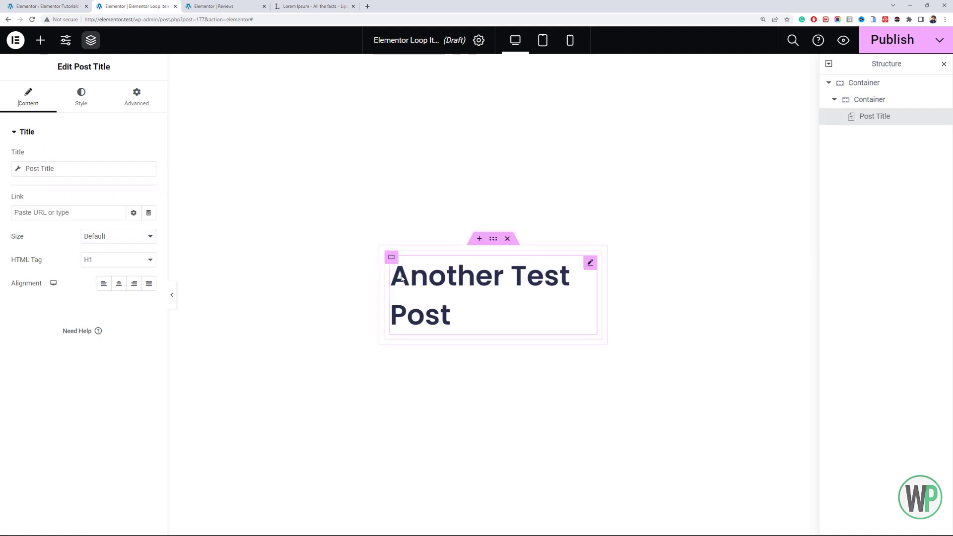
left_click(478, 40)
left_click(85, 272)
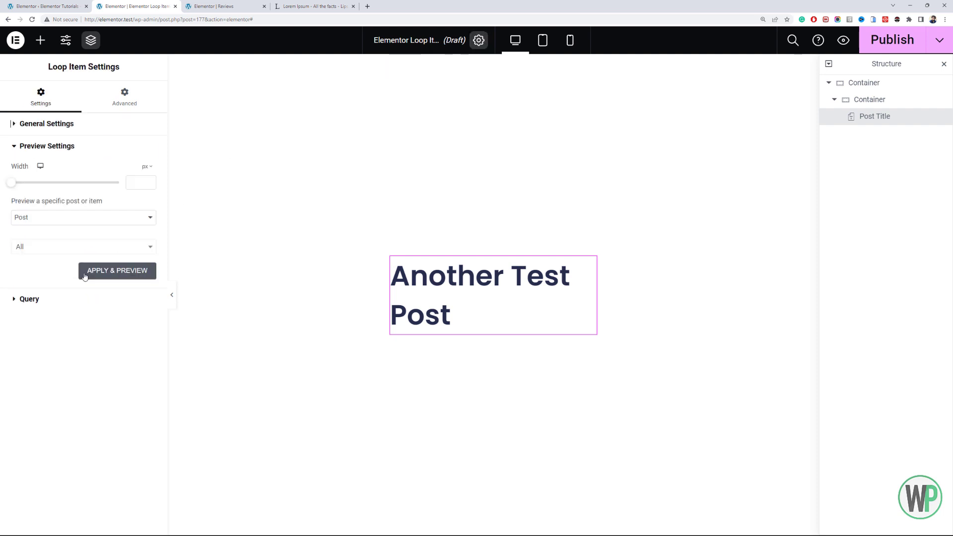
left_click(109, 219)
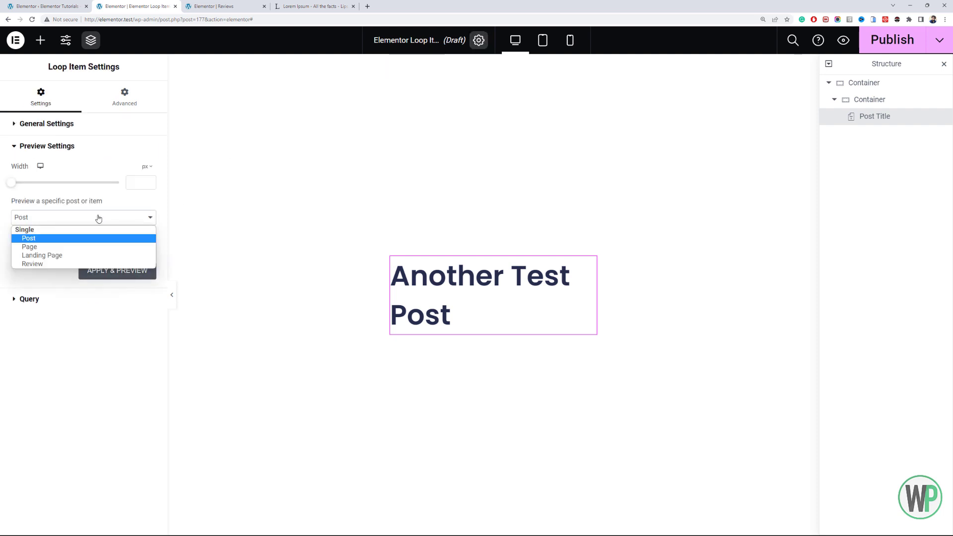
left_click(79, 264)
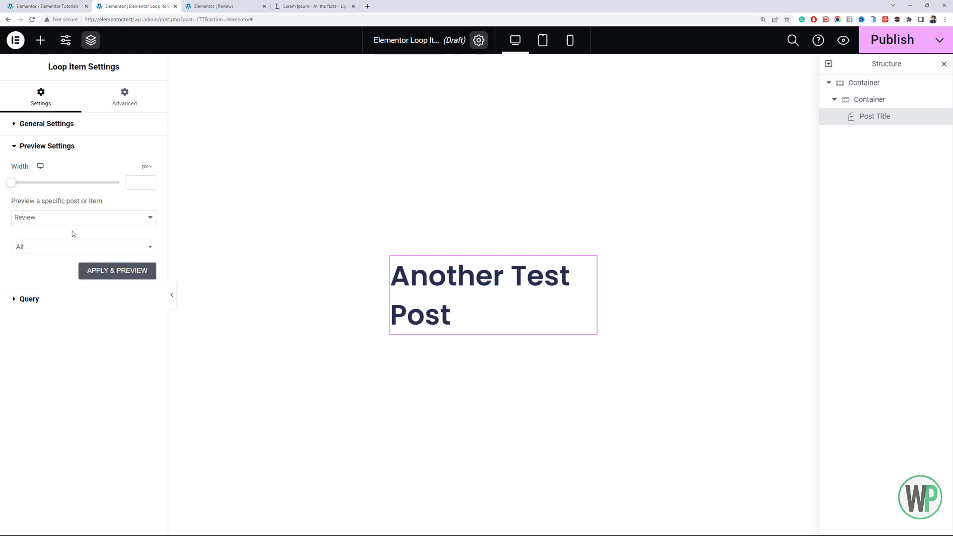
left_click(101, 269)
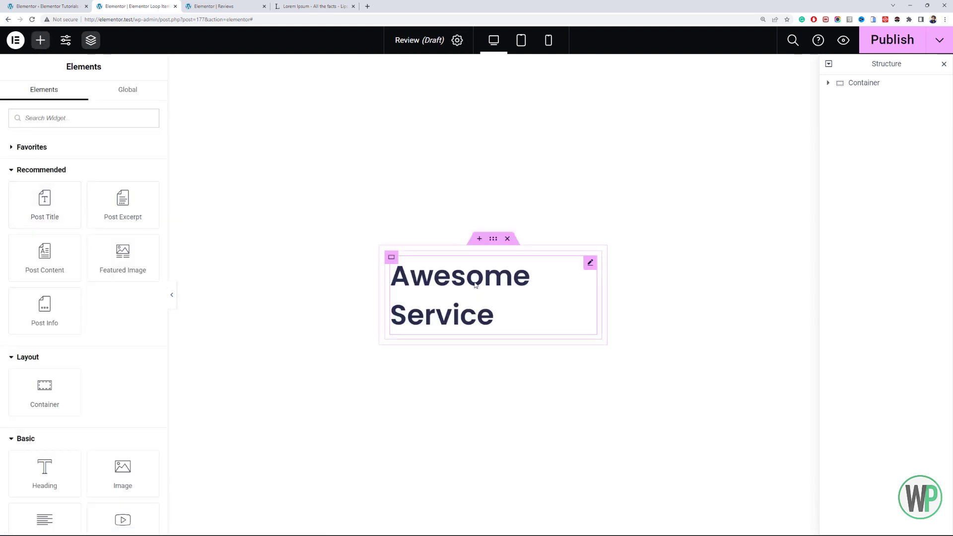
- Set the HTML tag of the Post Title widget to H3 and show its style settings
left_click(481, 284)
left_click(121, 261)
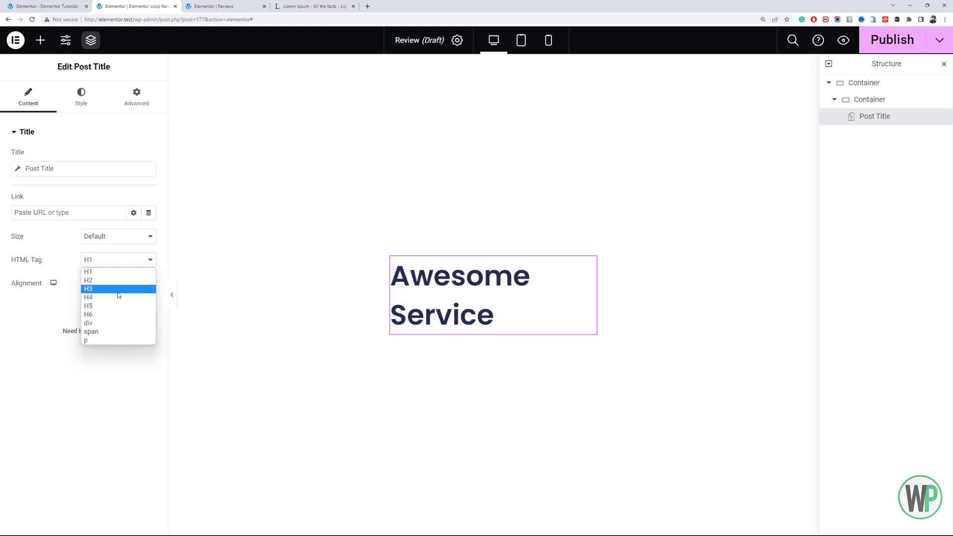
left_click(119, 292)
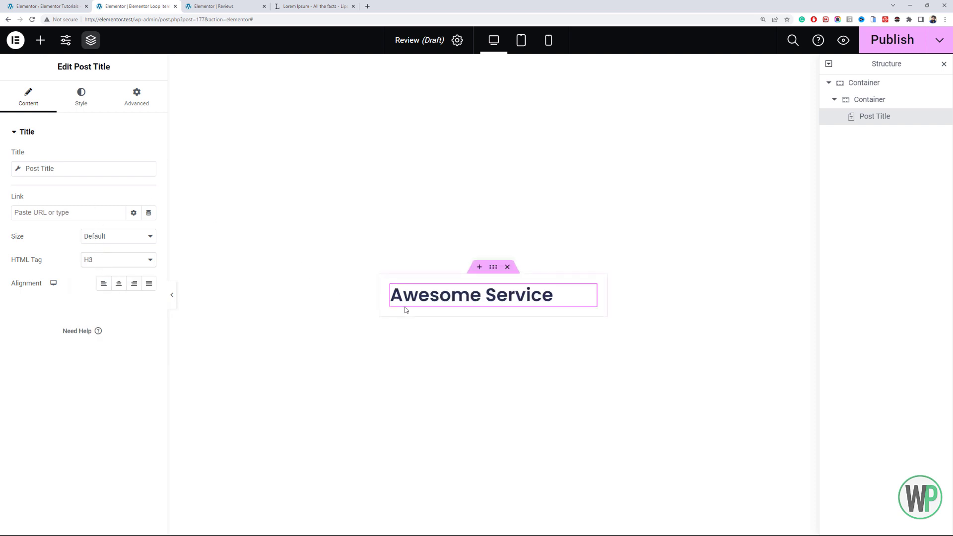
left_click(83, 102)
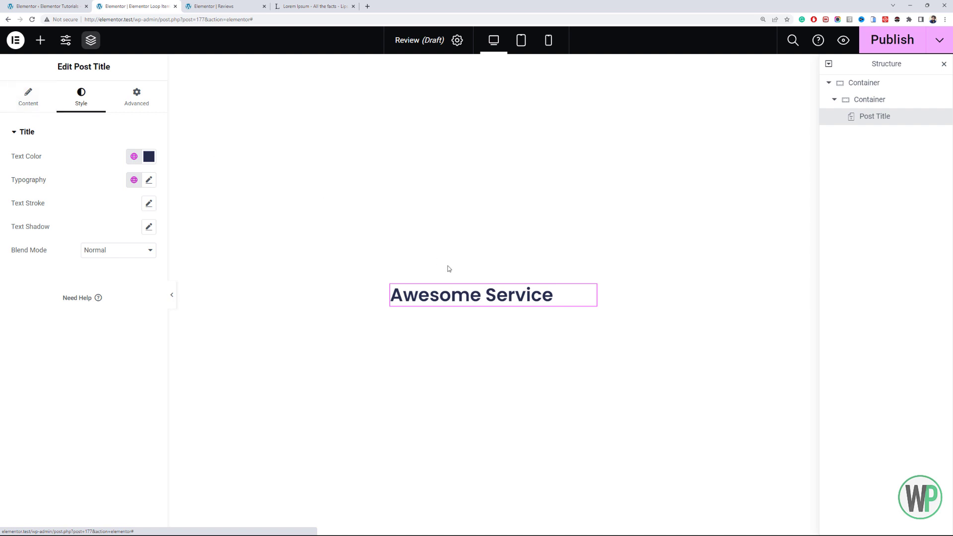
- Set the loop item's preview width to 600 px
left_click(457, 41)
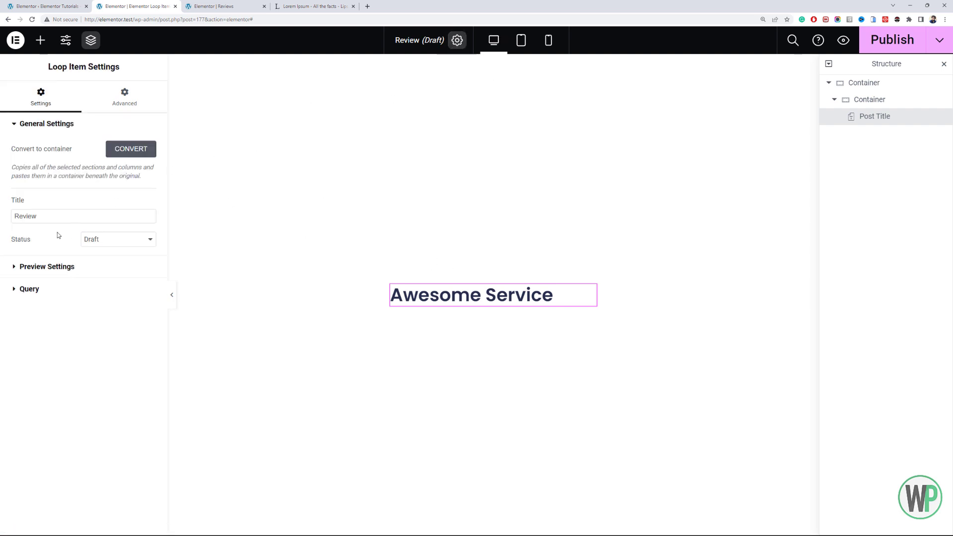
left_click(94, 275)
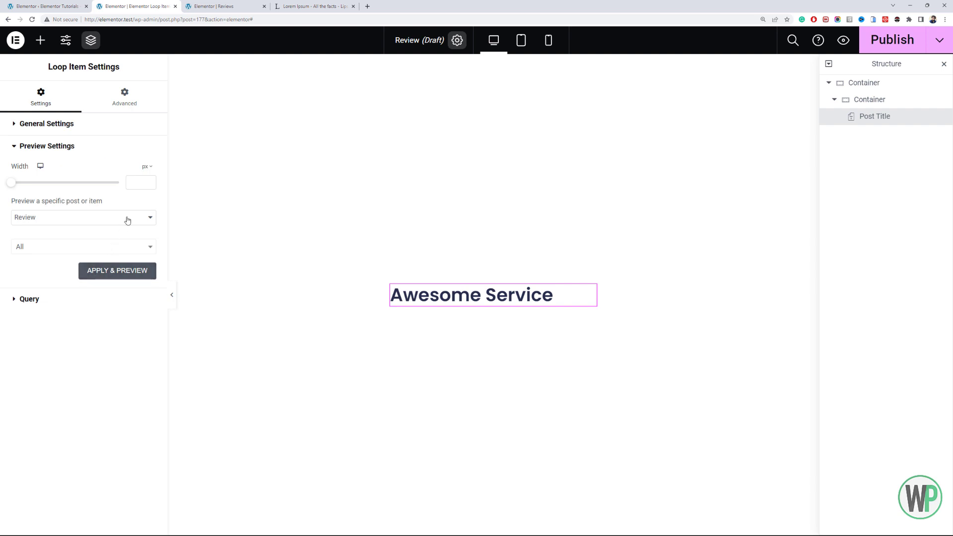
left_click(142, 177)
type("600")
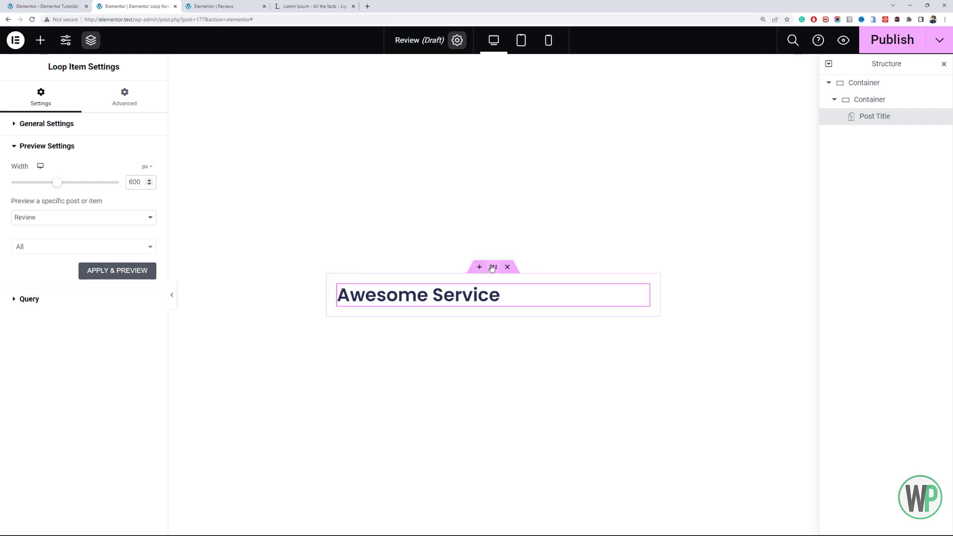
- Give the outer container a classic background in the global Theme Color 7 and compare it with the Reviews page
left_click(363, 259)
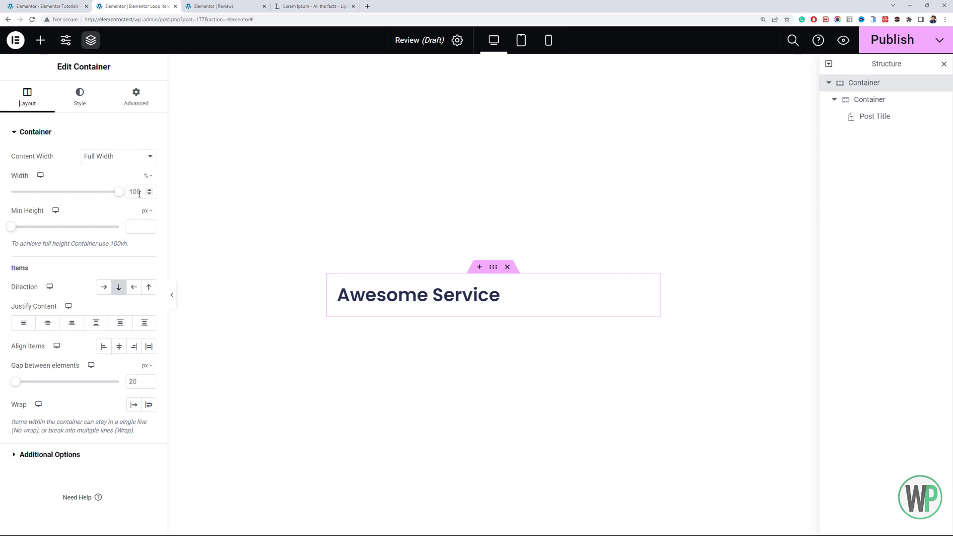
left_click(74, 110)
left_click(107, 182)
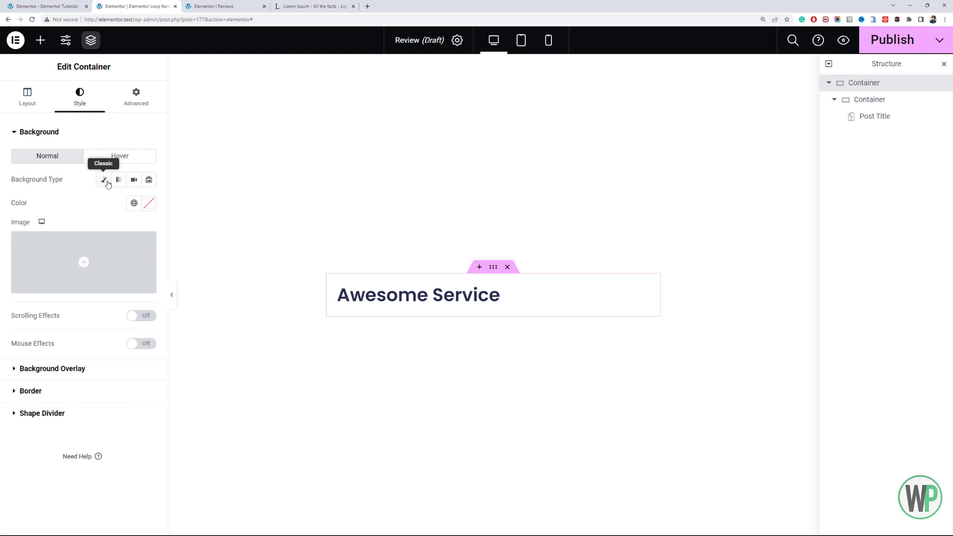
left_click(133, 204)
scroll(82, 343, "down", 1)
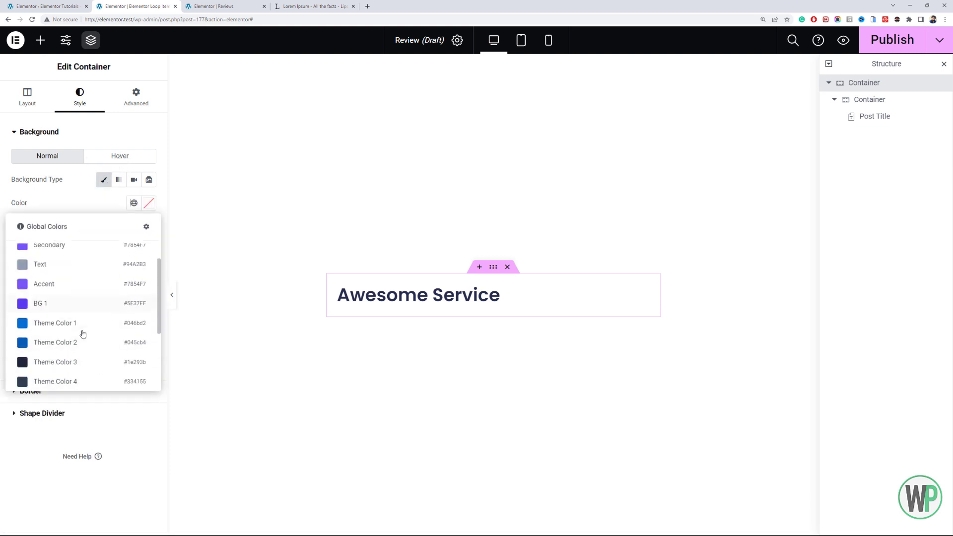
scroll(83, 334, "down", 3)
left_click(93, 333)
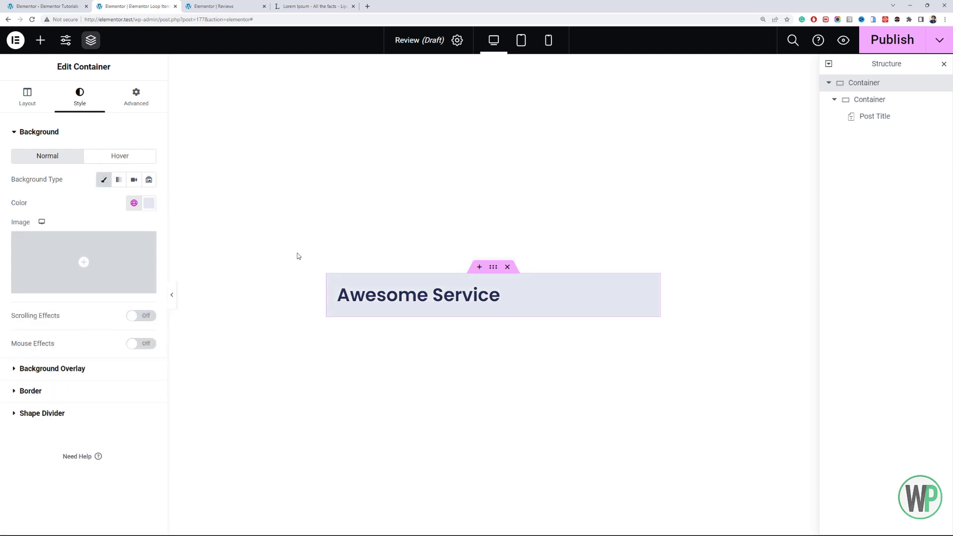
left_click(221, 6)
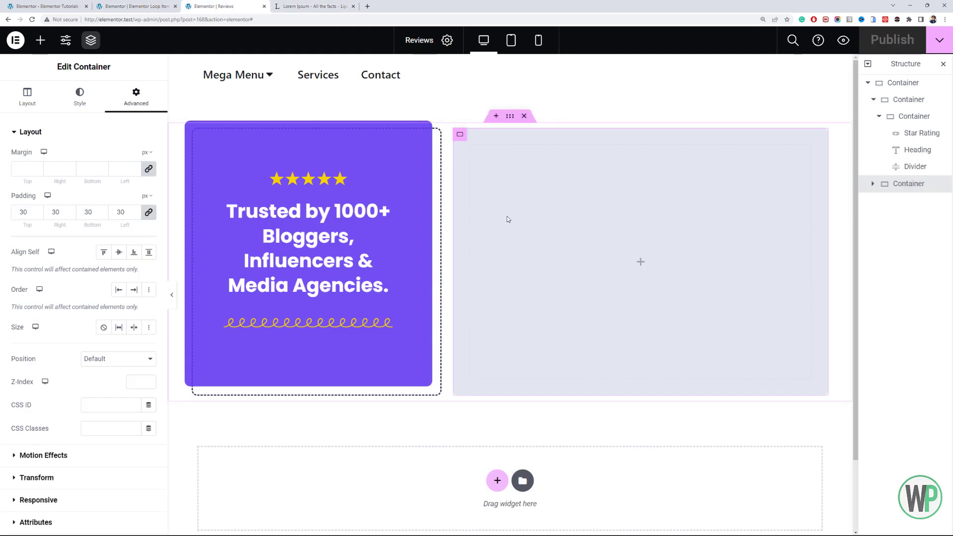
left_click(158, 6)
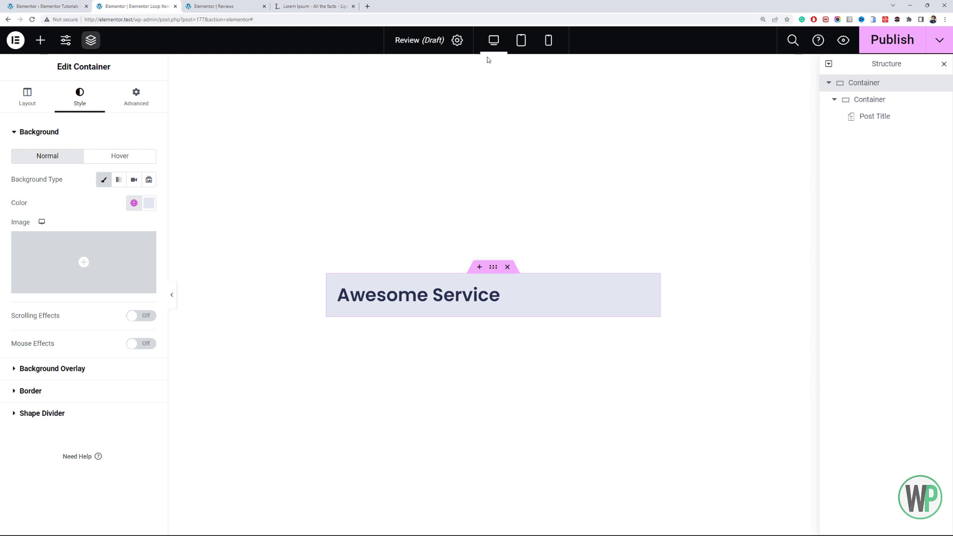
- Set the Post Title's font size to 24 px
left_click(643, 290)
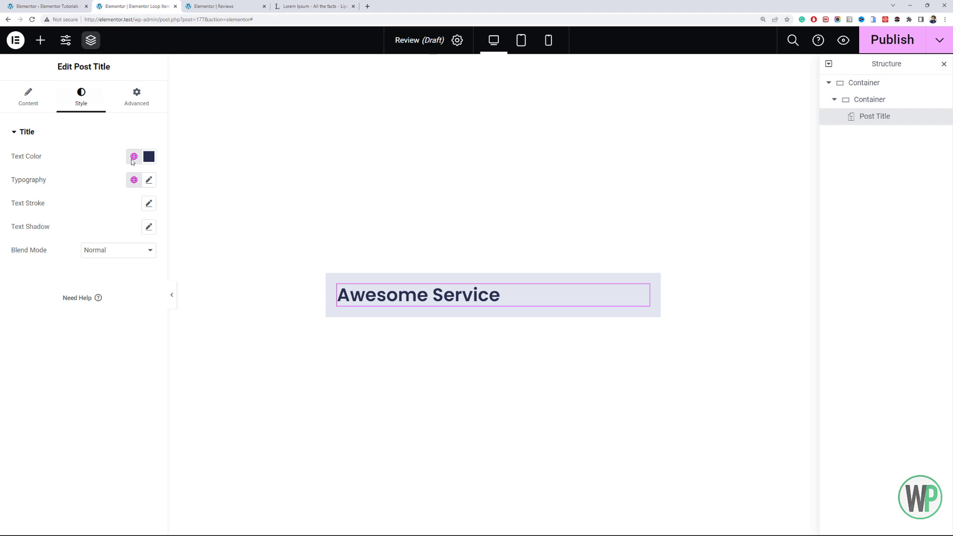
left_click(148, 179)
left_click(134, 268)
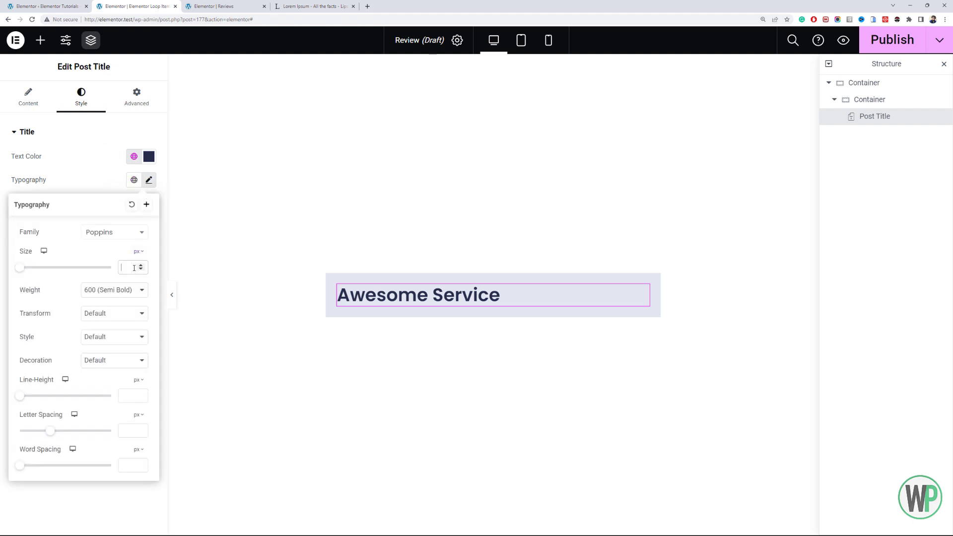
type("22")
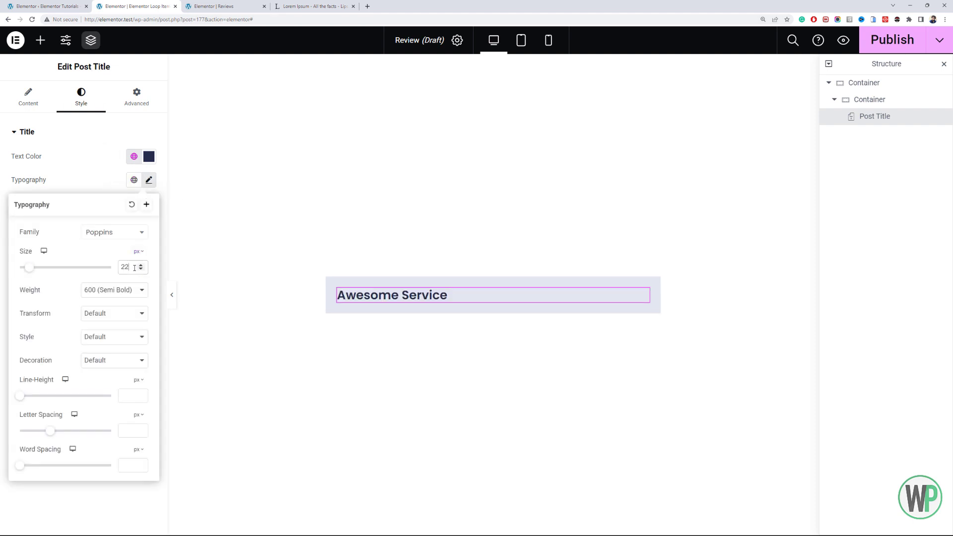
left_click(141, 266)
left_click(141, 266)
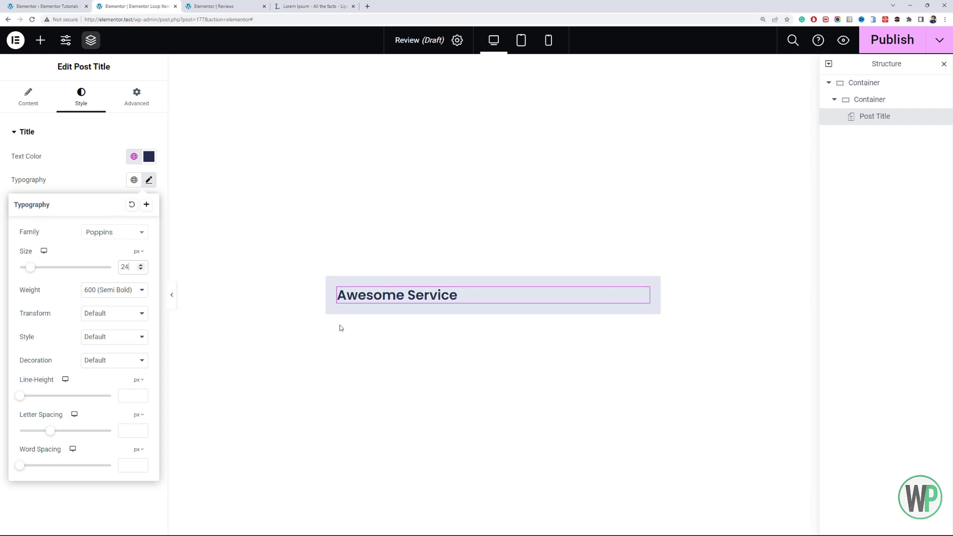
- Give the inner container a classic background in the global Theme Color 6 (#FFFFFF)
left_click(340, 287)
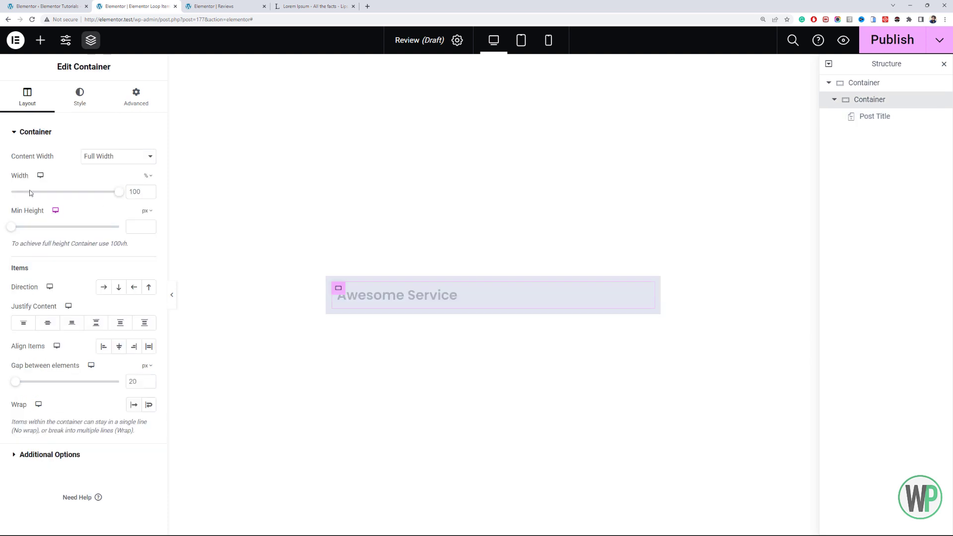
left_click(80, 97)
left_click(104, 179)
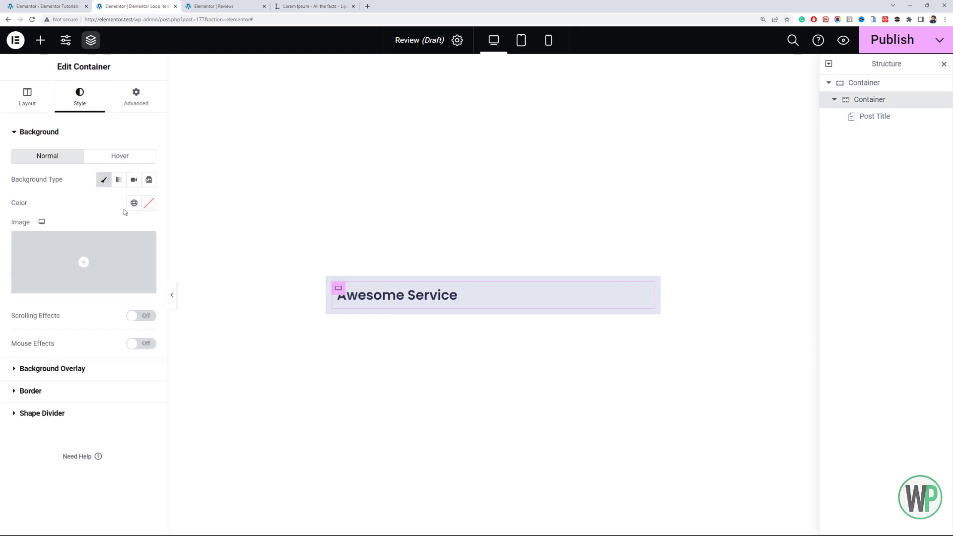
left_click(134, 203)
scroll(70, 327, "down", 3)
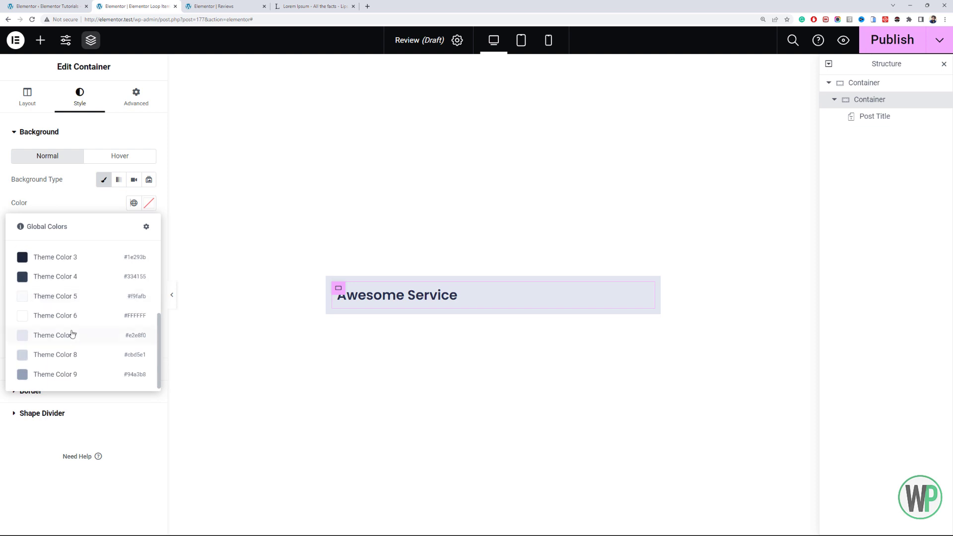
left_click(70, 322)
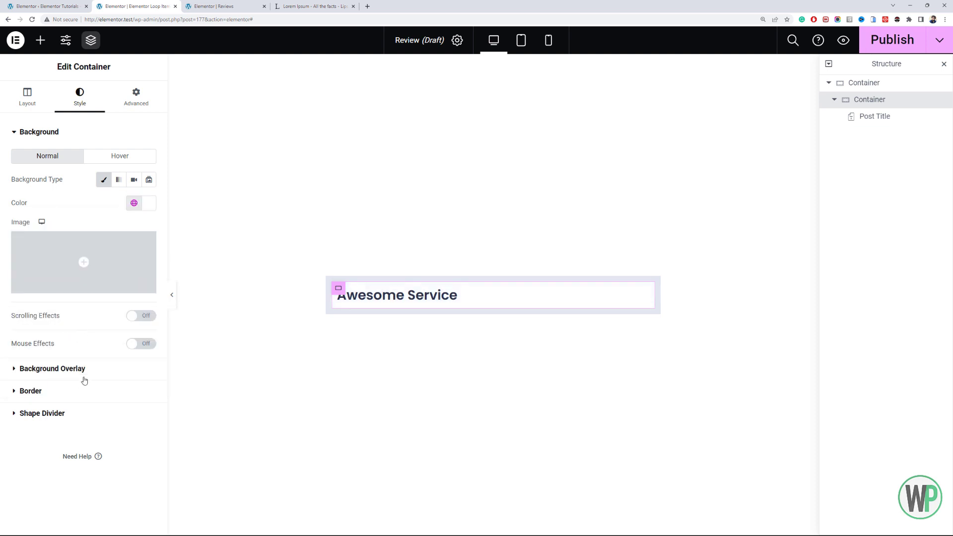
- Set the inner container's border radius to 10 px and its padding to 30 px on all sides
left_click(105, 376)
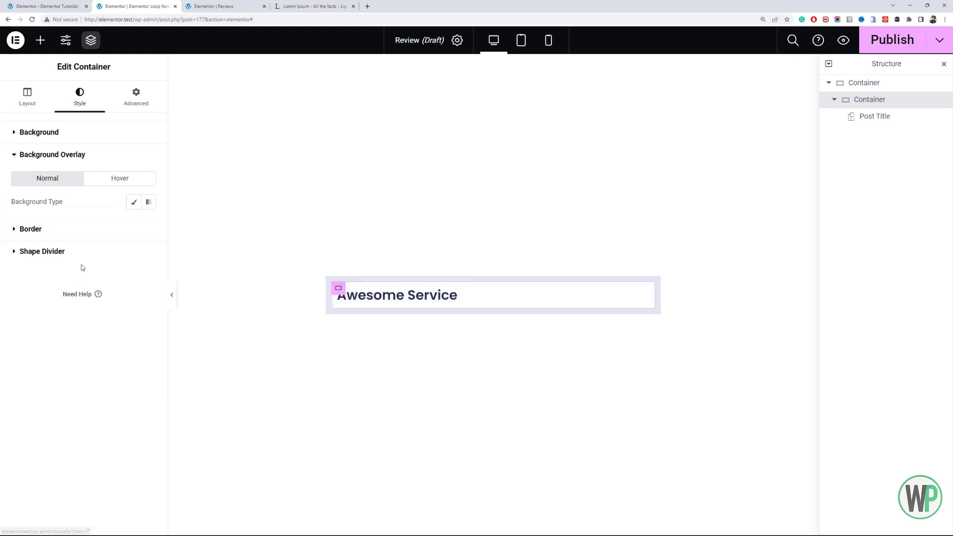
left_click(75, 237)
type("1")
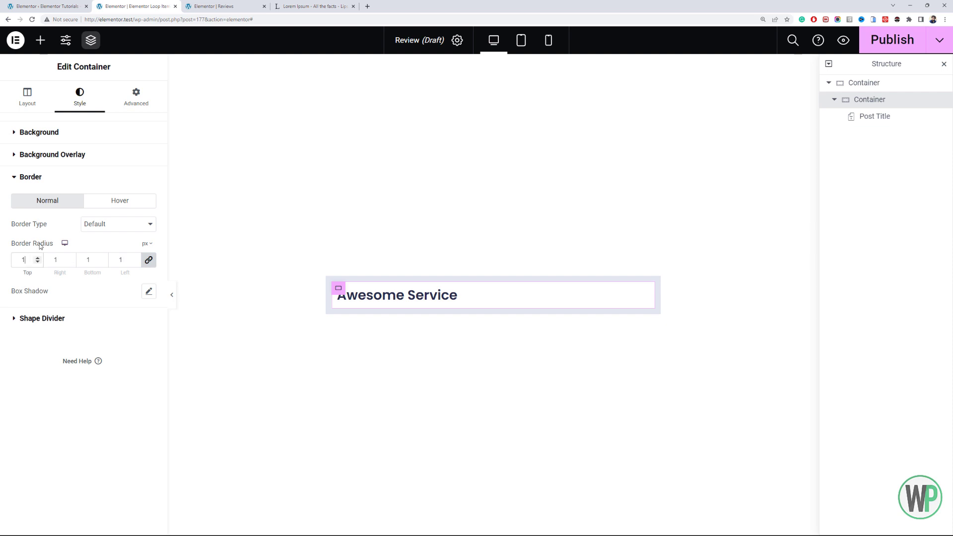
type("0")
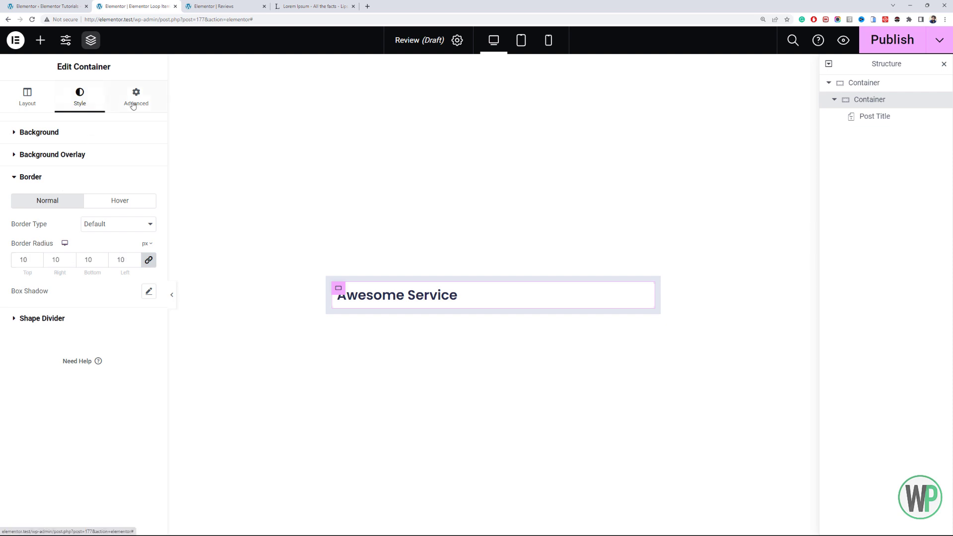
left_click(136, 99)
left_click(33, 218)
type("30")
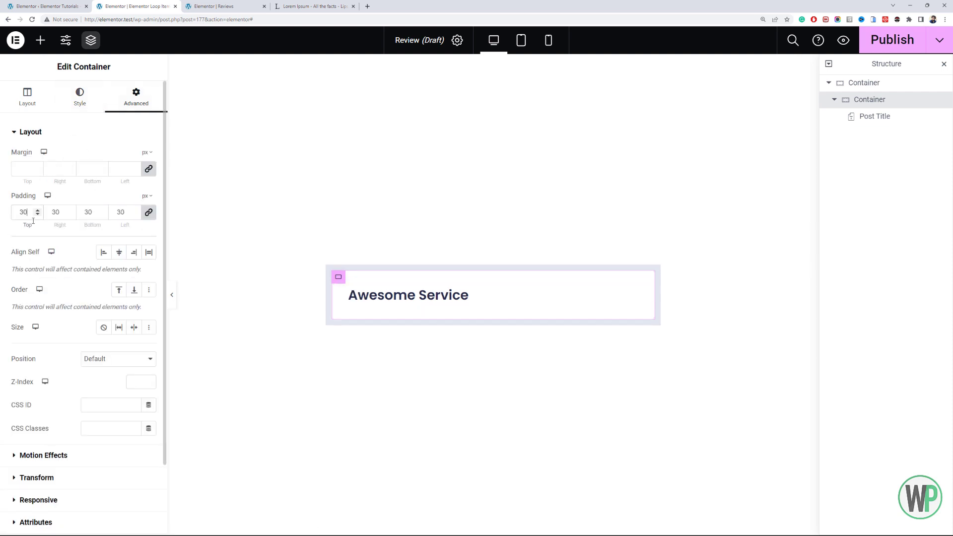
- Add a Post Content widget below the Post Title in the inner container
left_click(40, 40)
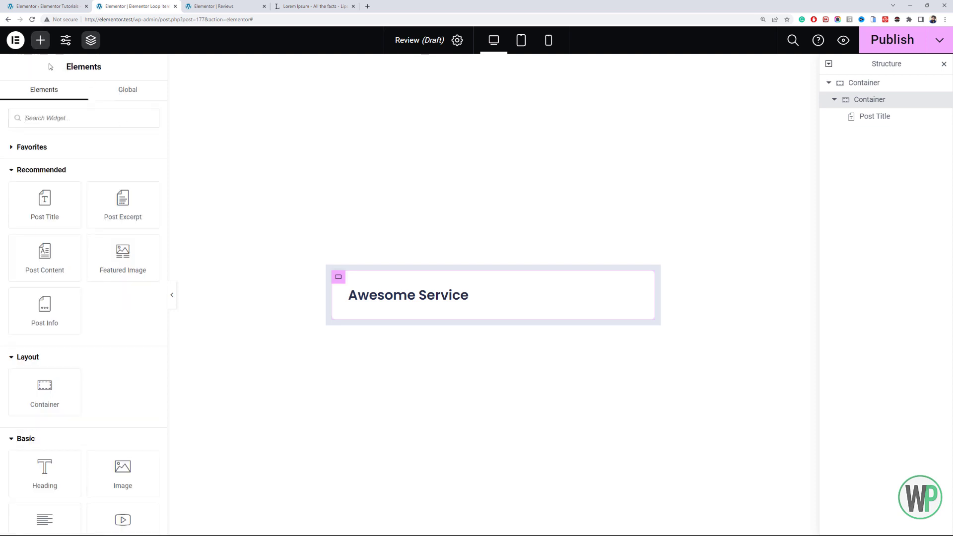
left_click_drag(49, 263, 365, 301)
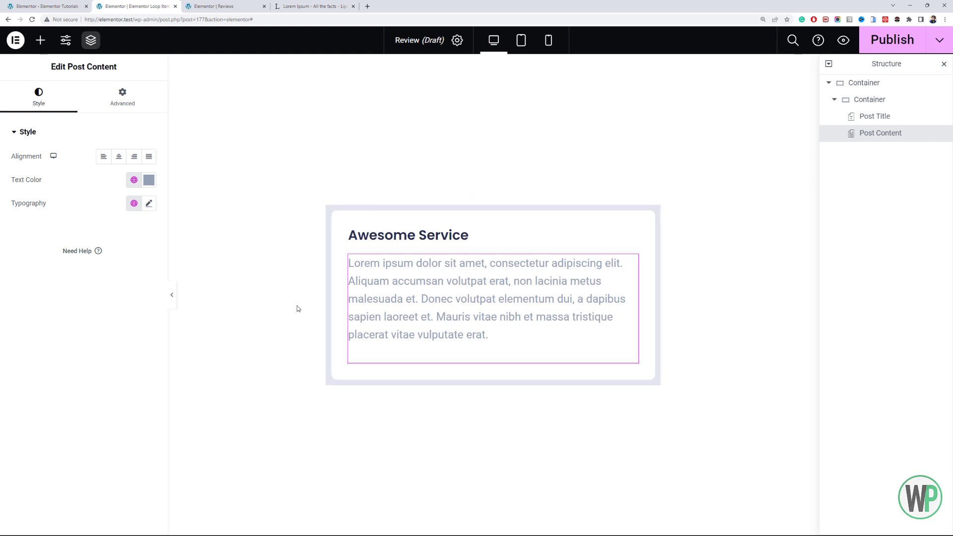
- Try the global Theme Color 4 on the Post Content text, and switch back to the global Text color
left_click(134, 180)
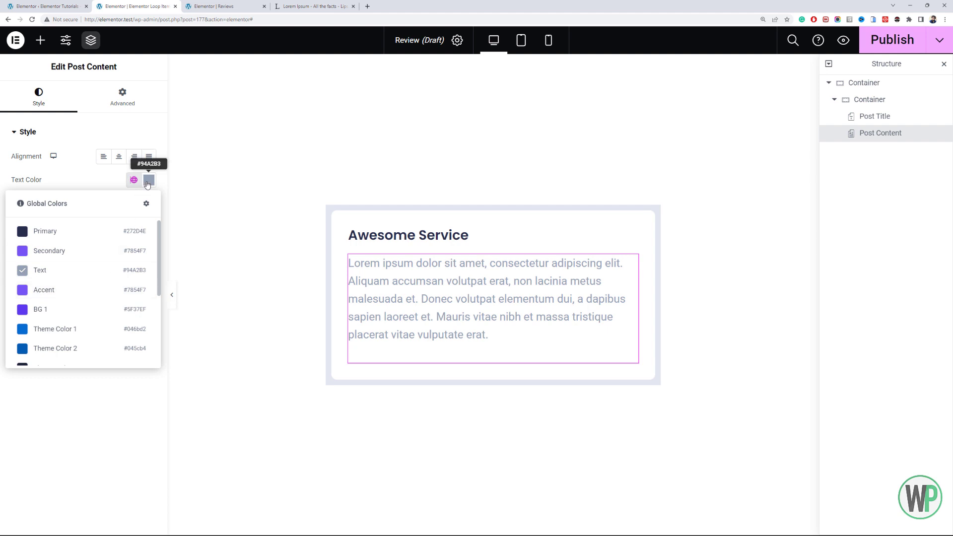
scroll(110, 251, "down", 3)
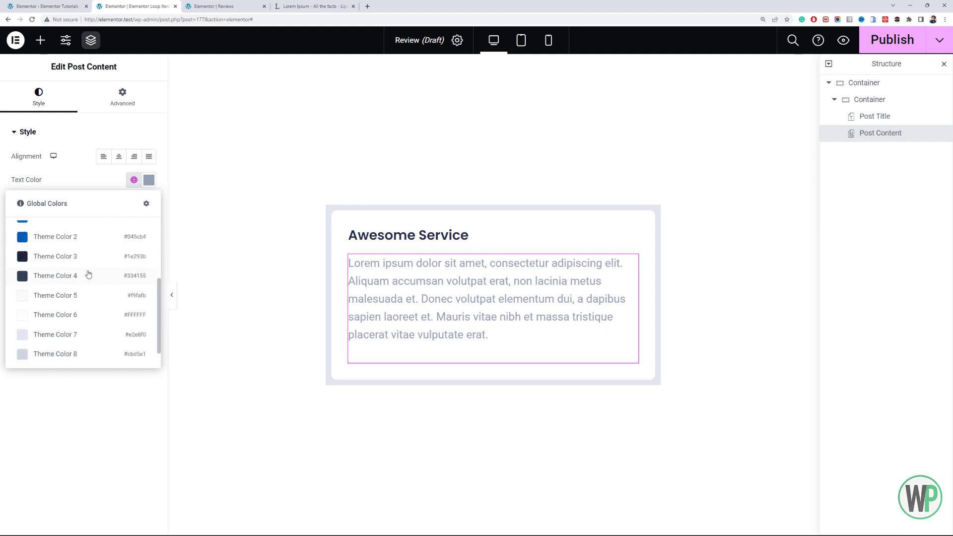
left_click(88, 274)
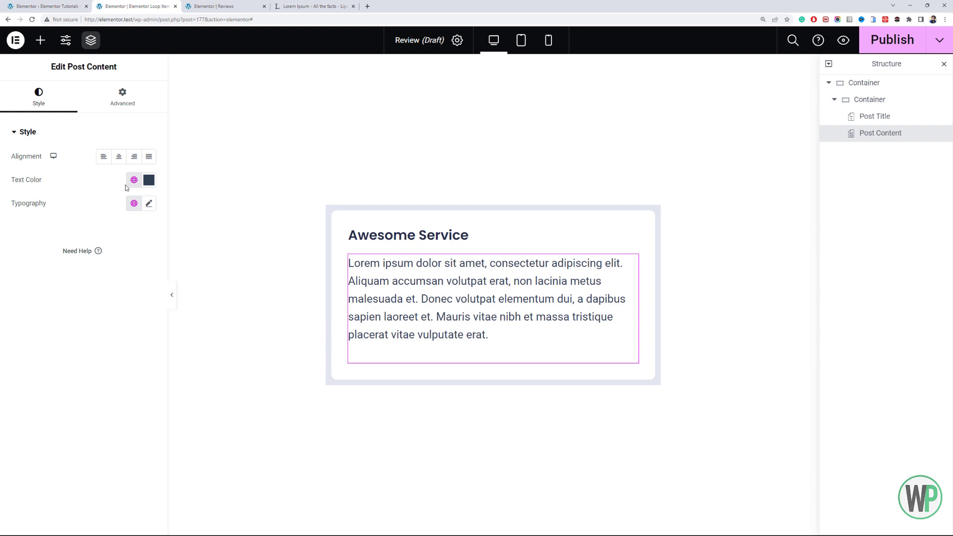
left_click(129, 184)
left_click(99, 275)
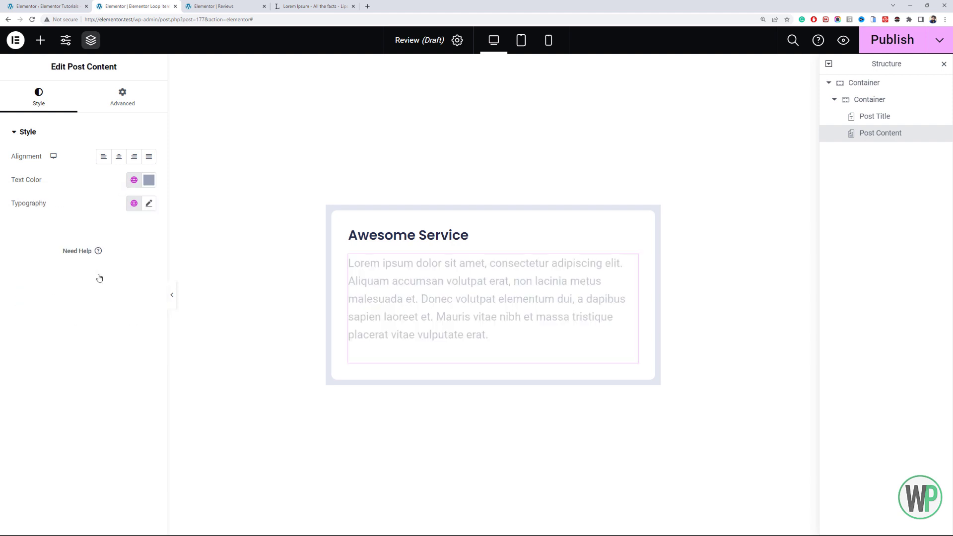
- Give the Post Content text a custom slate blue-gray color, darker than the global Text color
left_click(146, 182)
left_click_drag(50, 254, 60, 264)
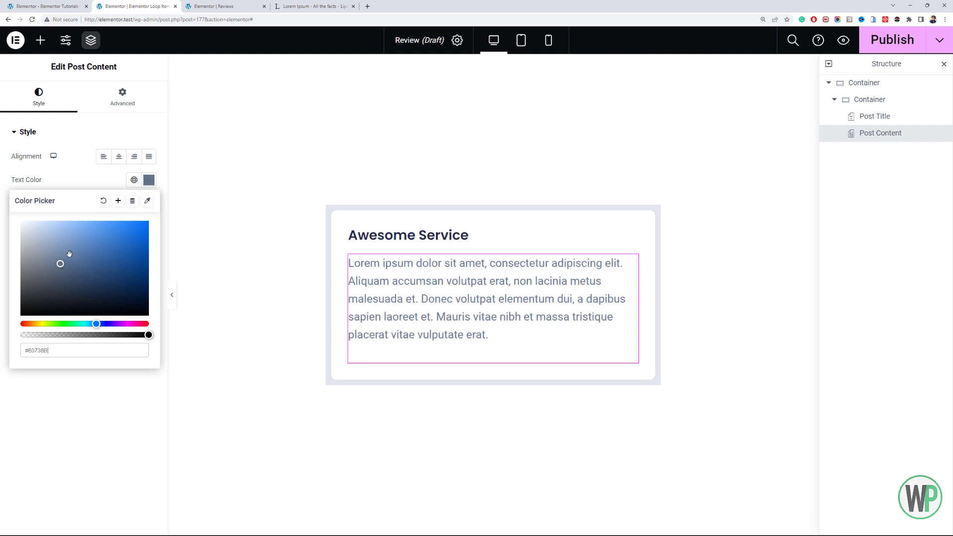
left_click(72, 135)
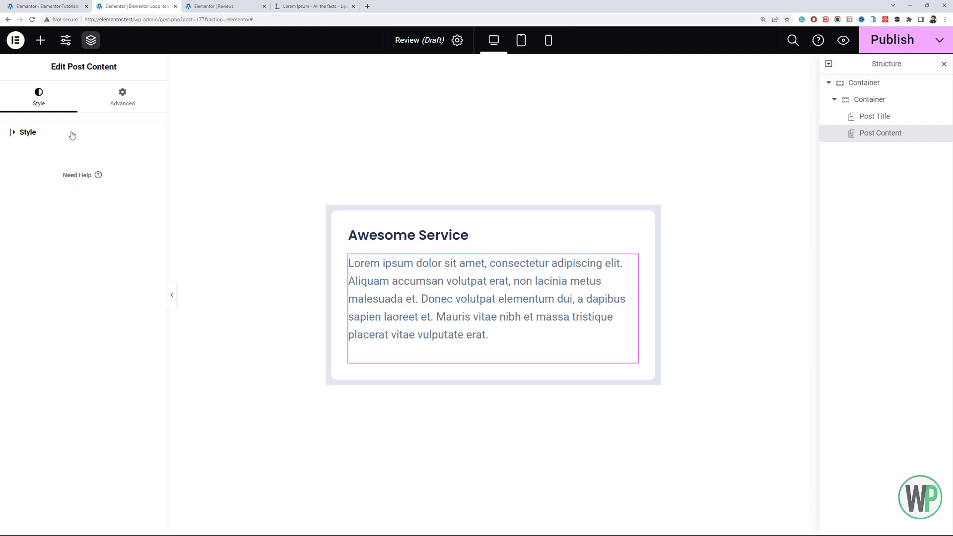
left_click(71, 132)
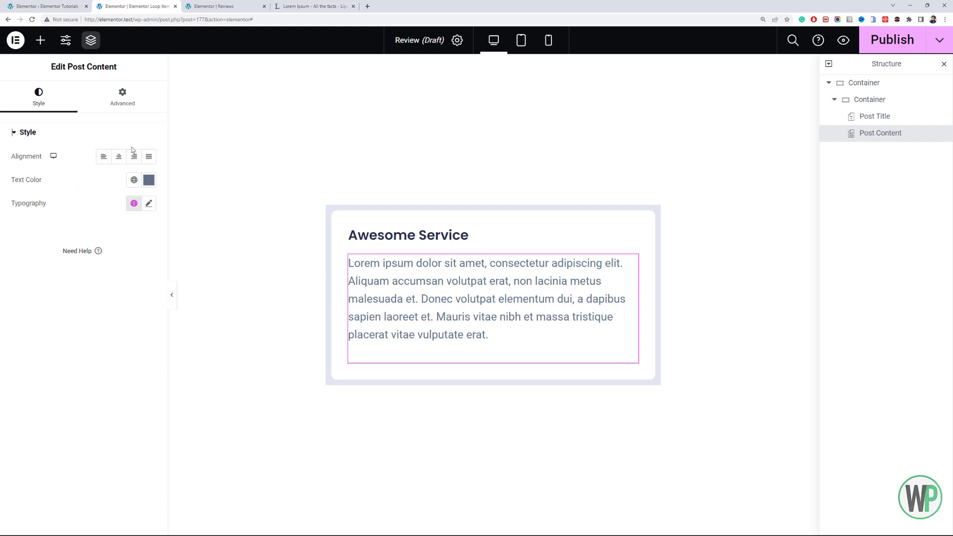
- Set the Post Content's font weight to 500 (Medium)
left_click(149, 203)
left_click(124, 313)
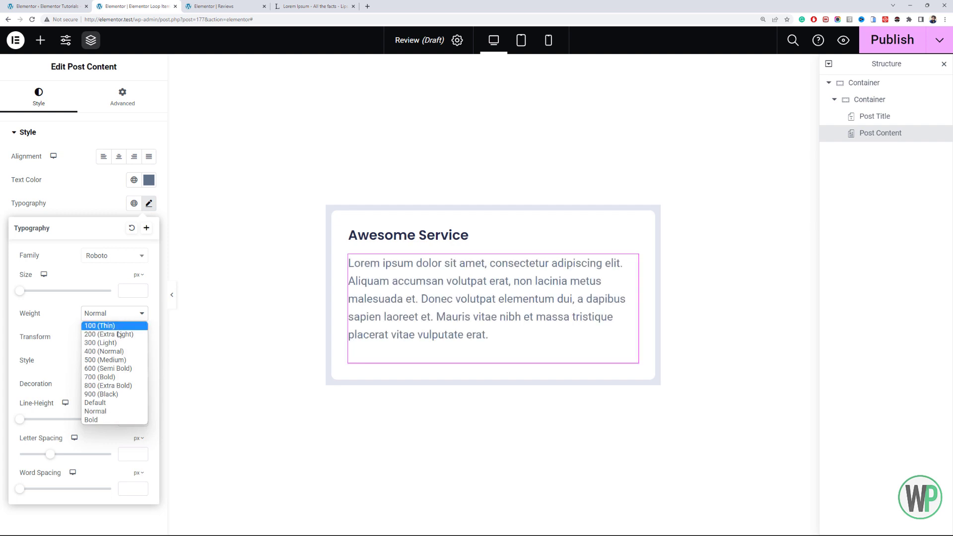
left_click(113, 360)
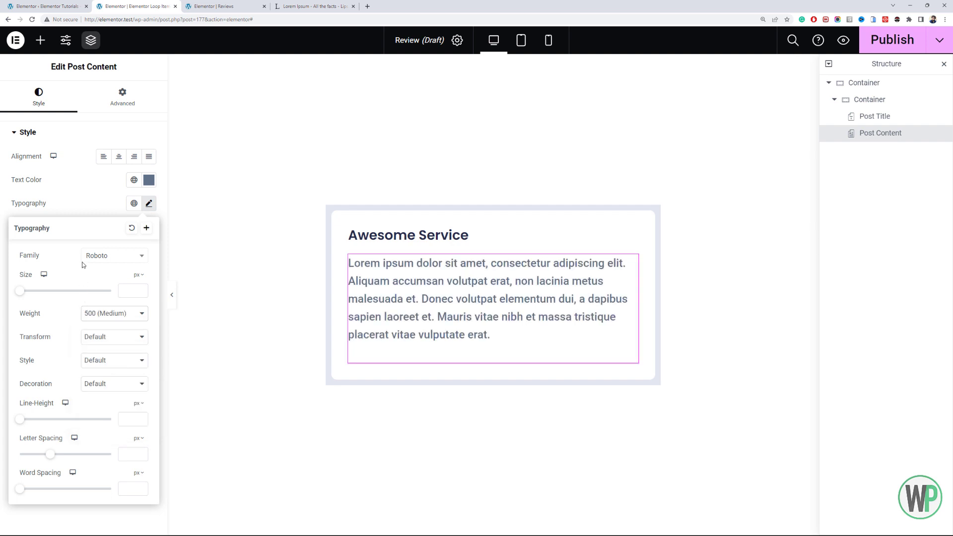
- Change the Post Content's font family to Open Sans
left_click(103, 255)
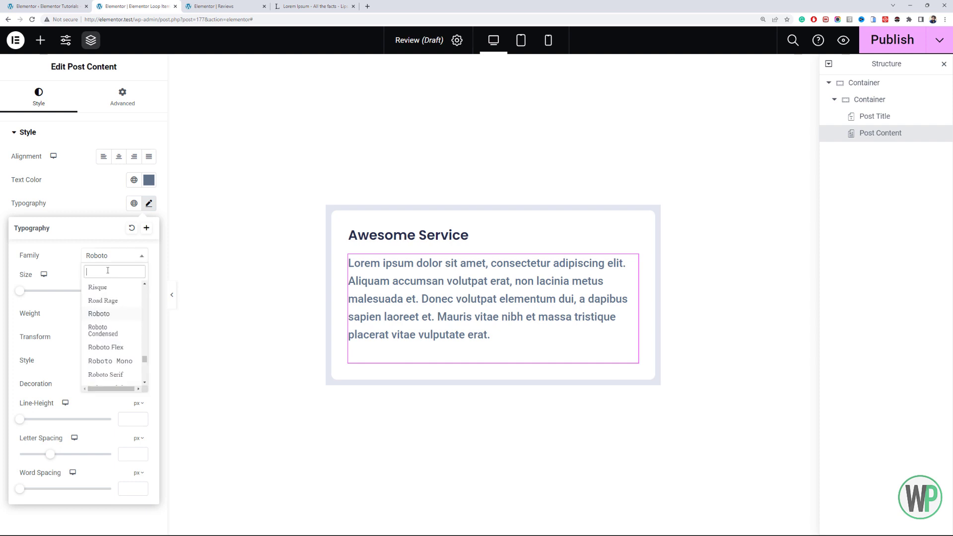
type("open")
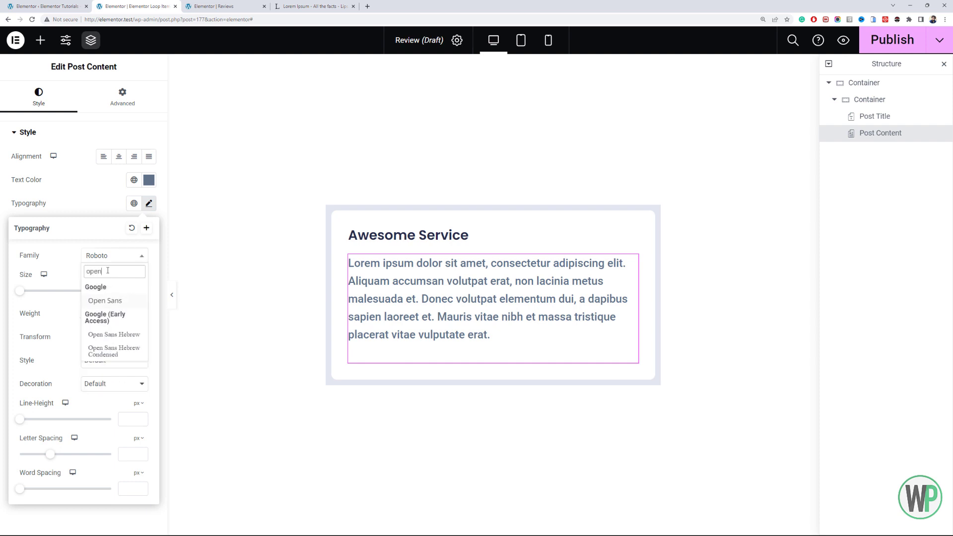
left_click(105, 300)
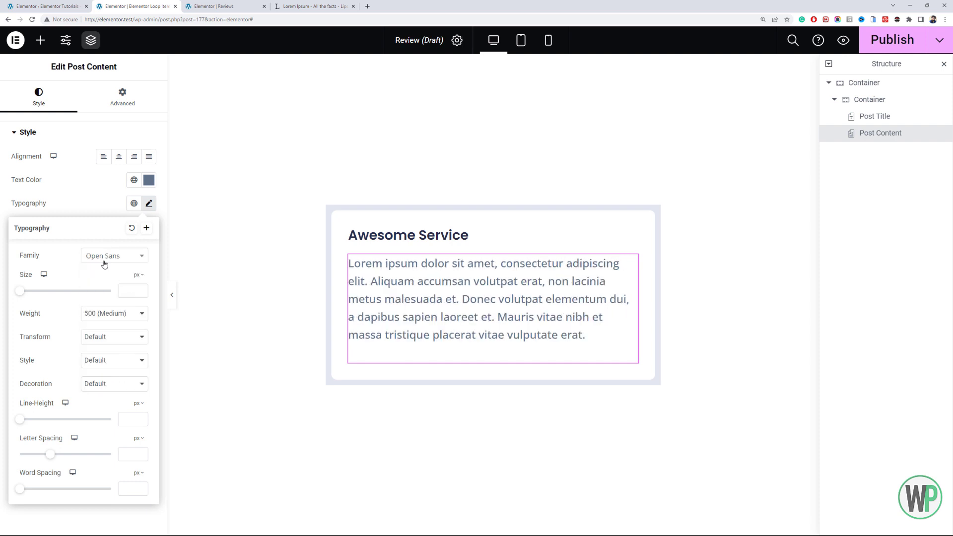
left_click(99, 210)
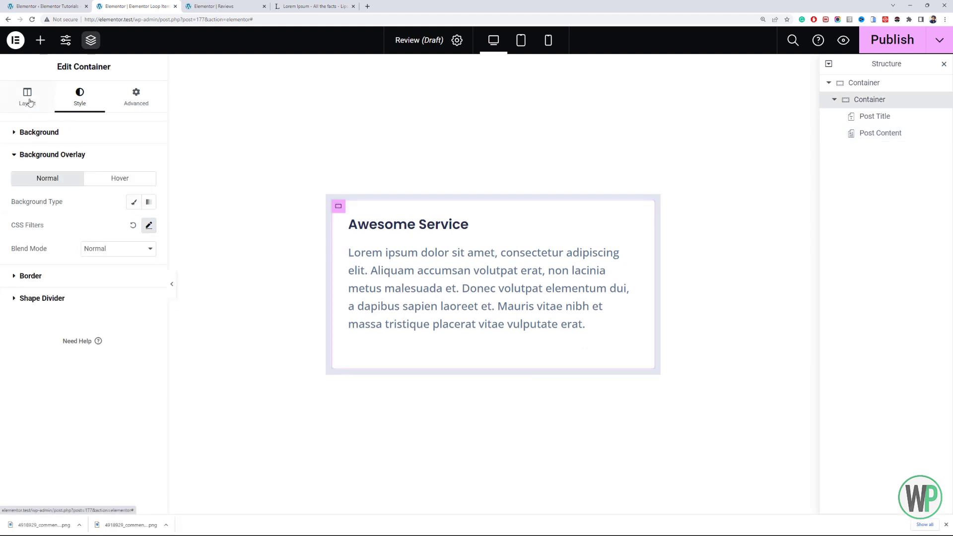
- Set the gap between elements in the inner container holding the title and content to 10 px
left_click(28, 100)
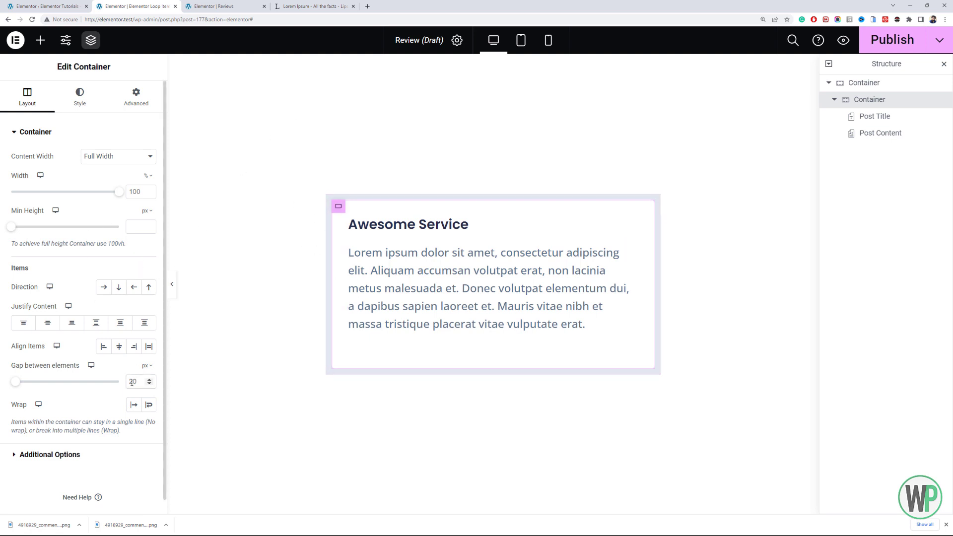
key("ctrl+shift+Tab")
key("ctrl+Tab")
type("10")
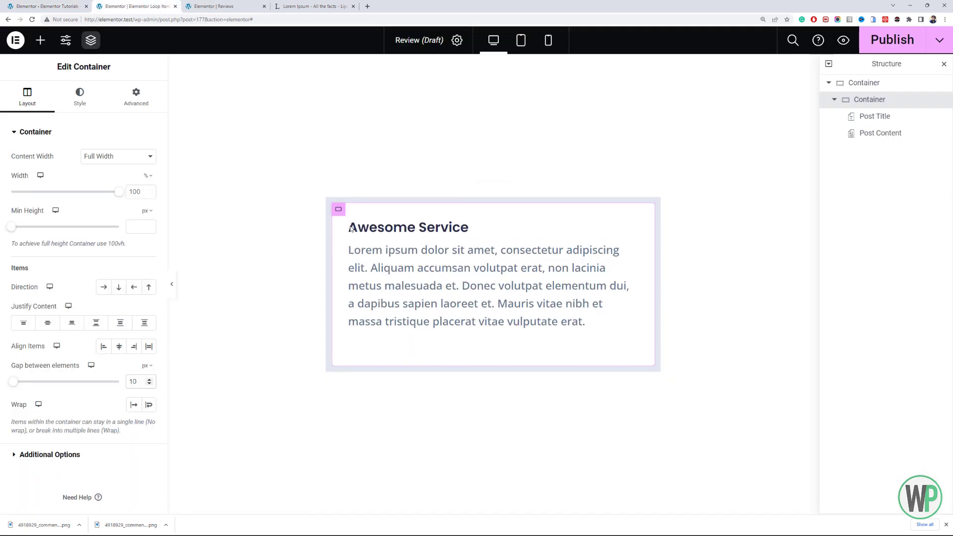
- Set the Post Title's font size to 28 px
left_click(371, 221)
left_click(149, 179)
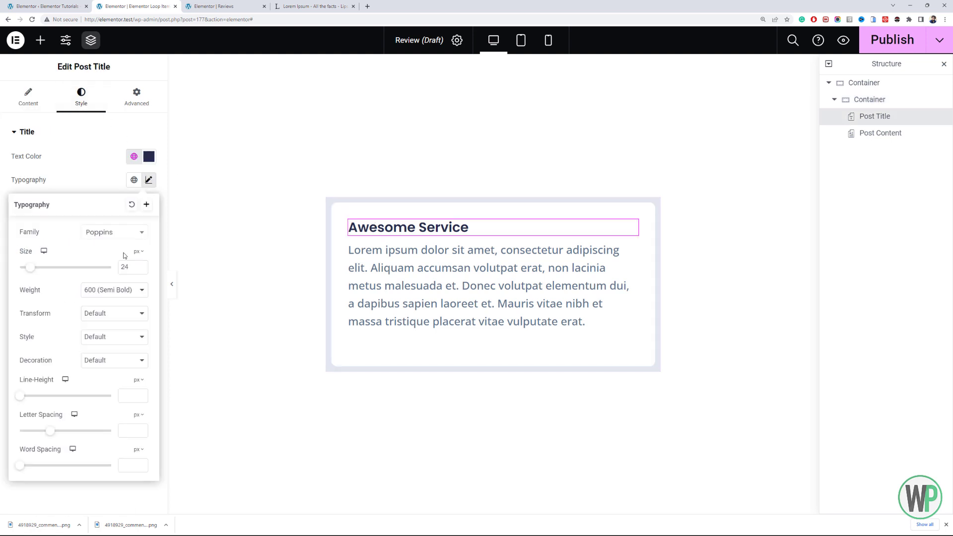
left_click(140, 265)
left_click(140, 266)
left_click(140, 266)
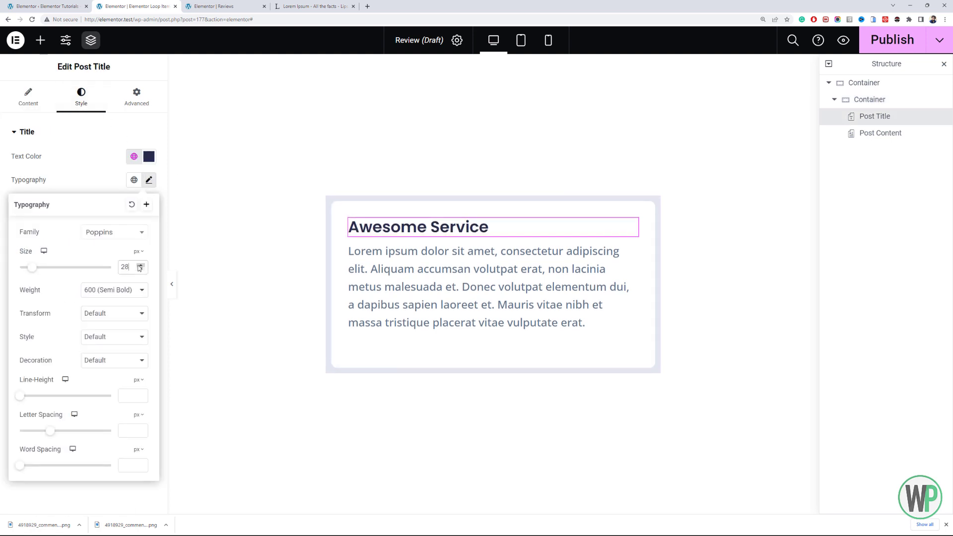
- Start a custom CSS rule on the Post Content widget that targets its paragraphs with "selector p {"
left_click(384, 297)
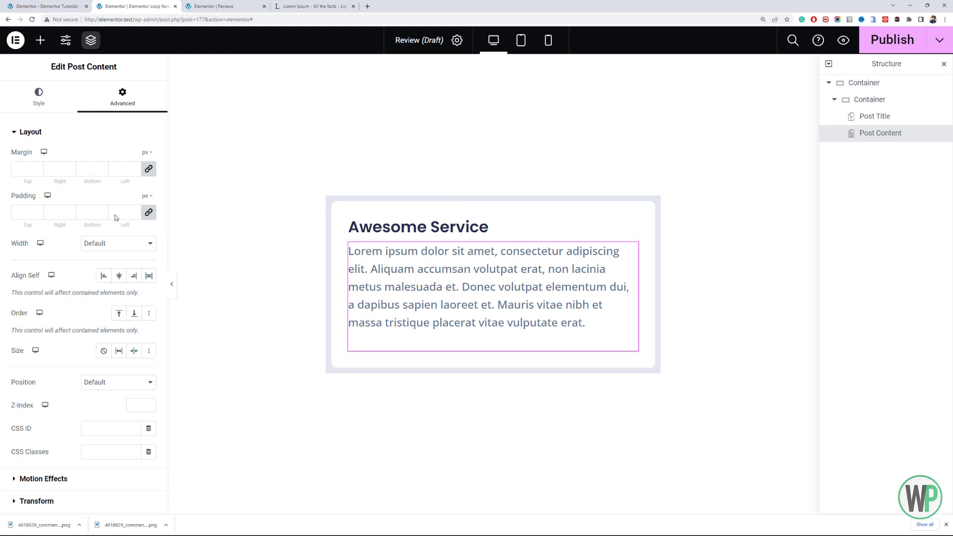
left_click(38, 95)
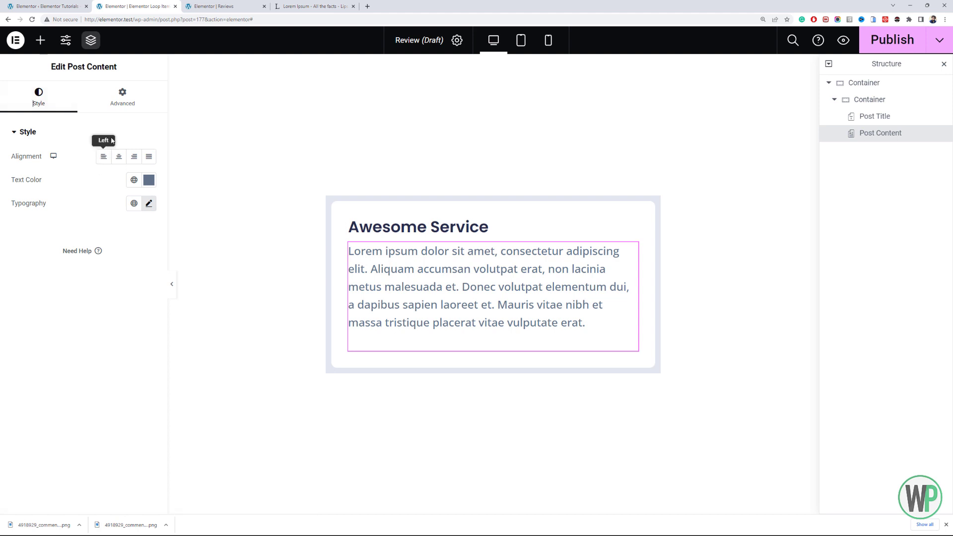
left_click(122, 95)
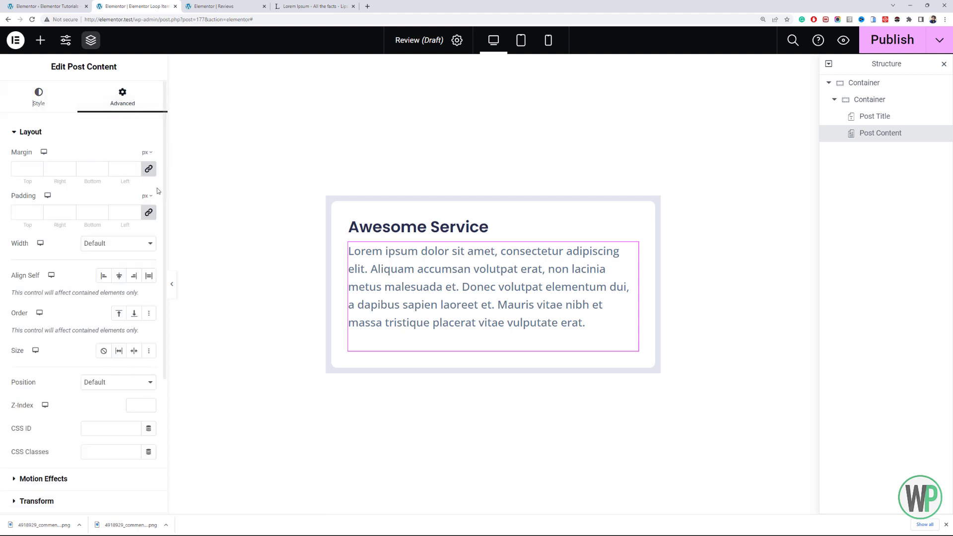
scroll(96, 464, "down", 4)
left_click(77, 441)
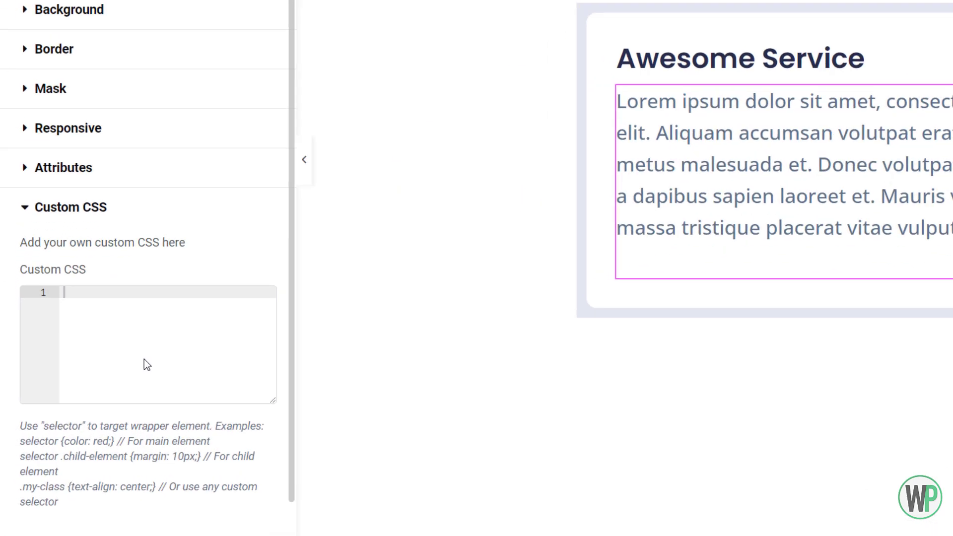
type("sele")
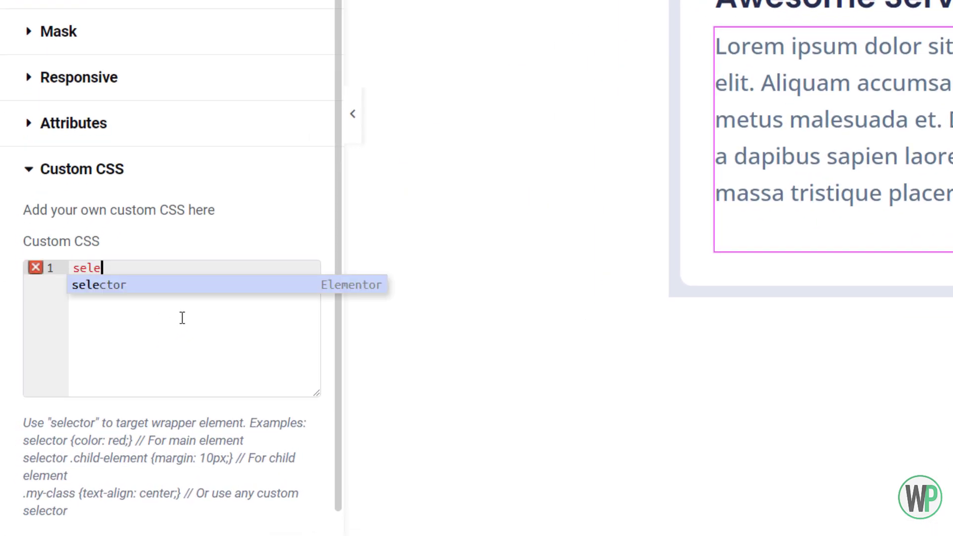
type("ctor ")
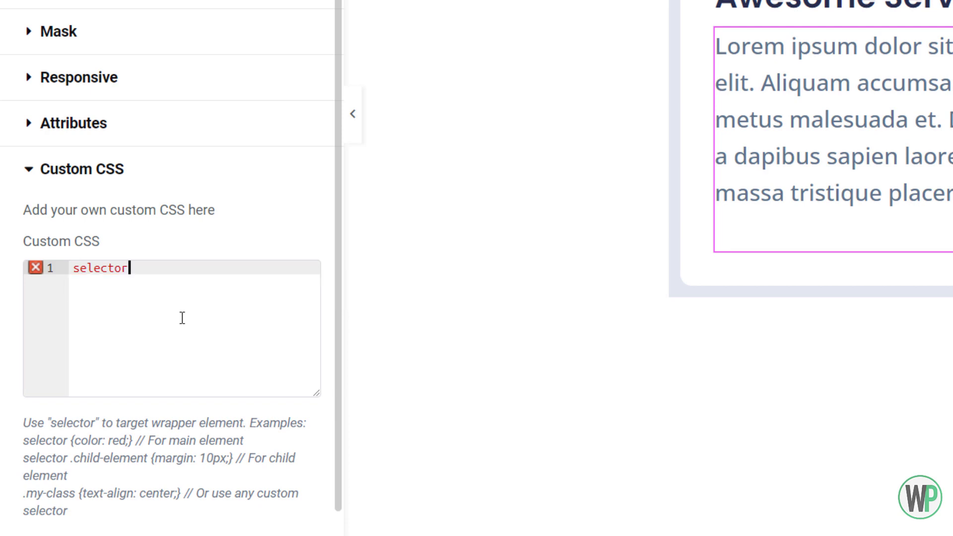
type("p {")
key("Return")
- Add the declaration "margin-bottom: 0;" to the Post Content's paragraph CSS rule
type("marg")
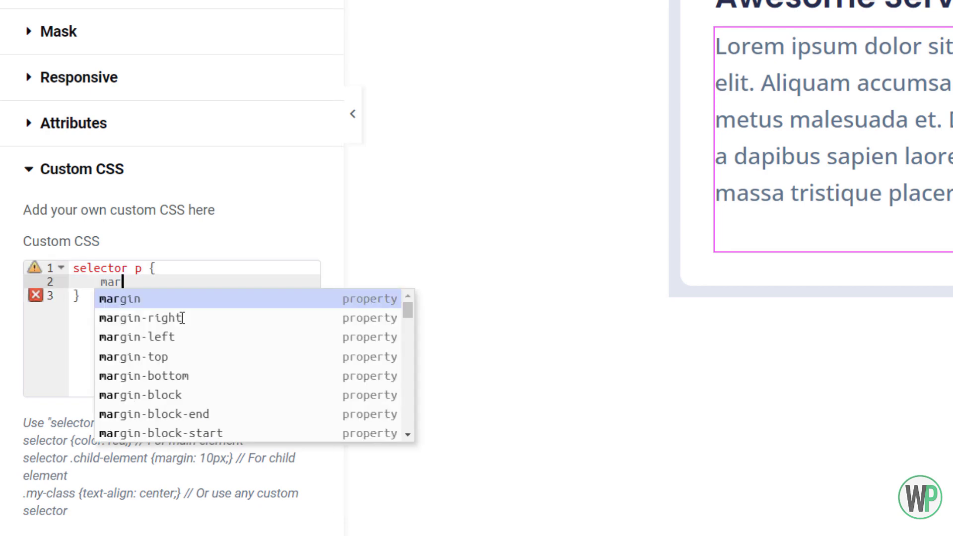
key("Down")
key("Down")
key("Down")
key("Down")
key("Return")
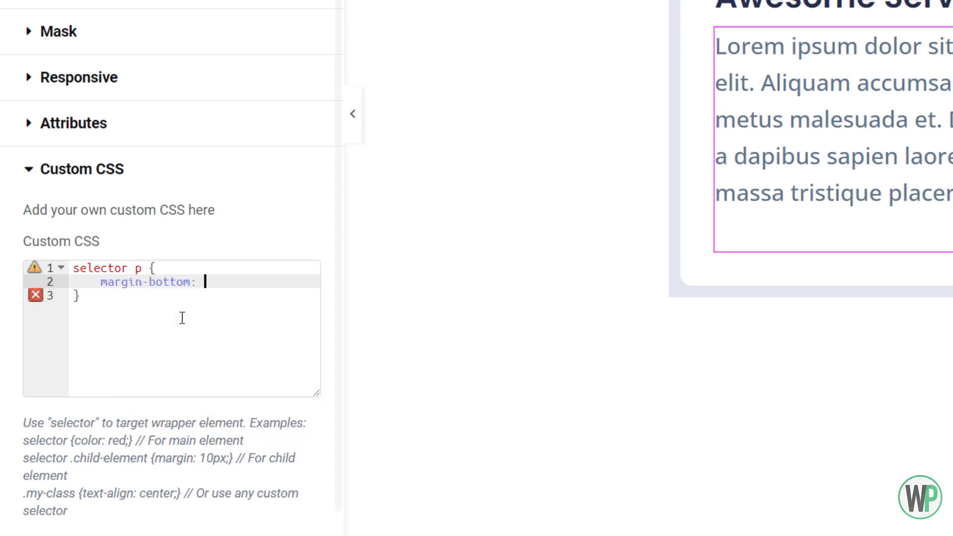
type("0;")
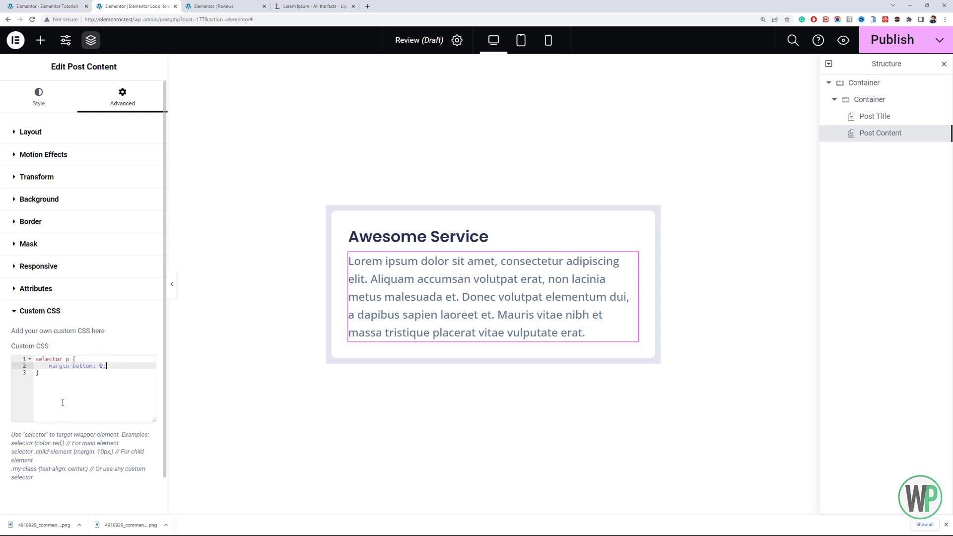
left_click_drag(62, 402, 30, 358)
left_click(69, 384)
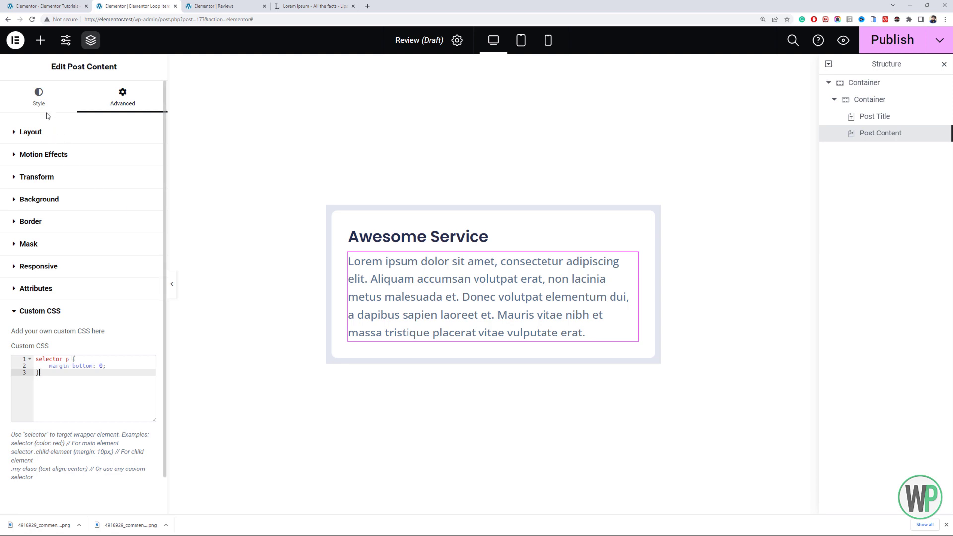
- Set the Post Content's font size to 18 px
left_click(38, 98)
left_click(149, 203)
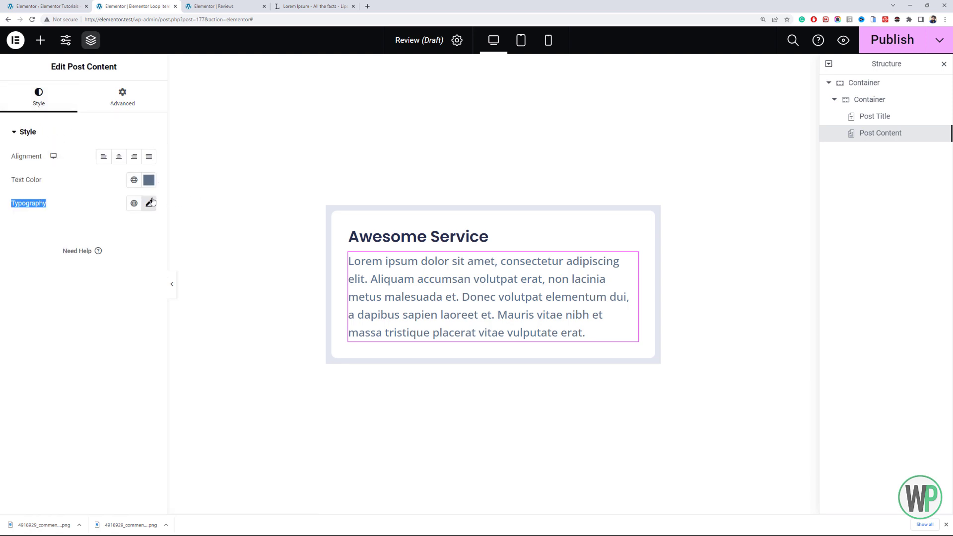
left_click(131, 289)
type("18")
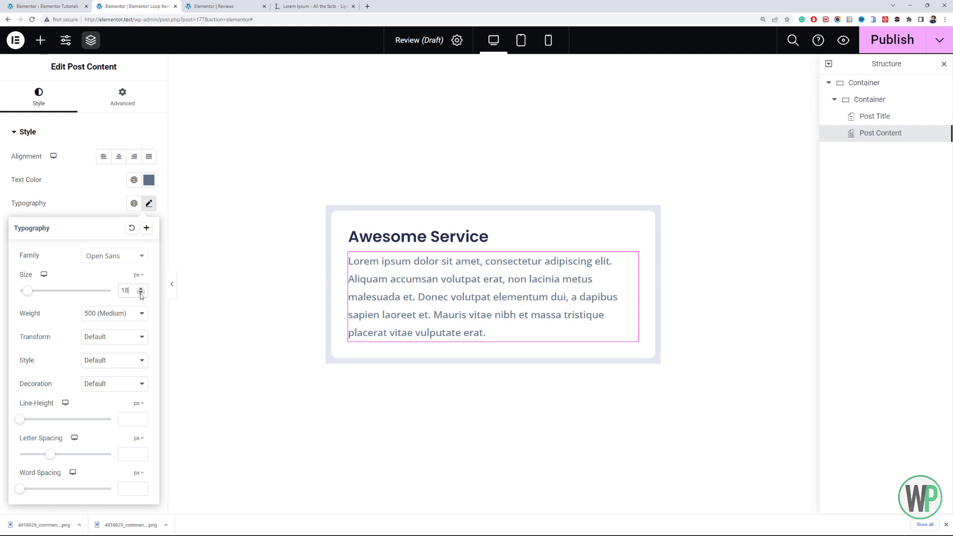
- Set the Post Title's font weight to 700 (Bold)
left_click(417, 237)
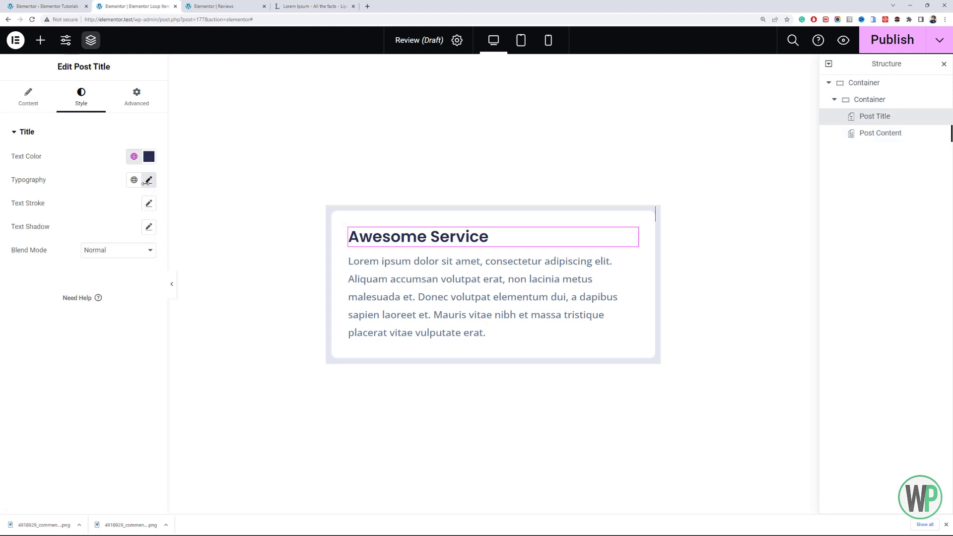
left_click(146, 182)
left_click(121, 290)
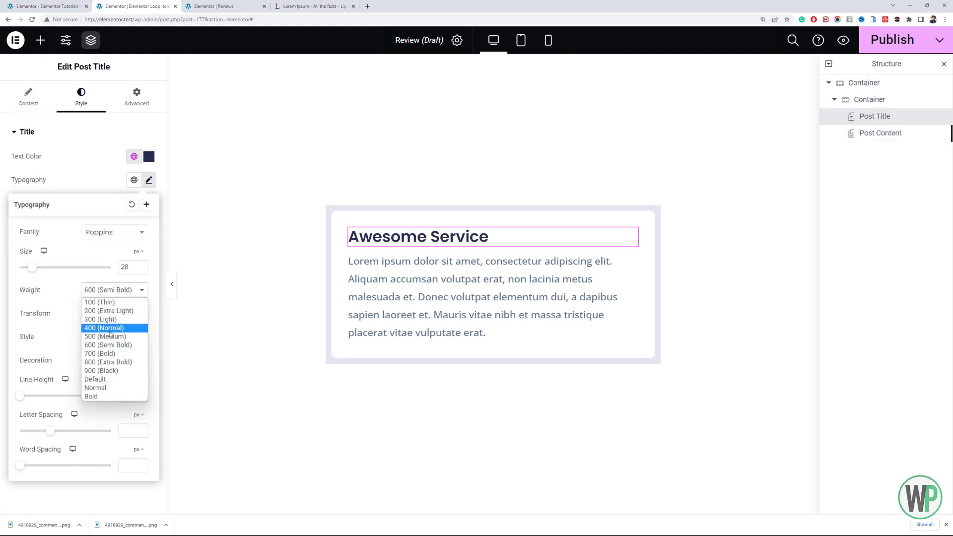
left_click(113, 354)
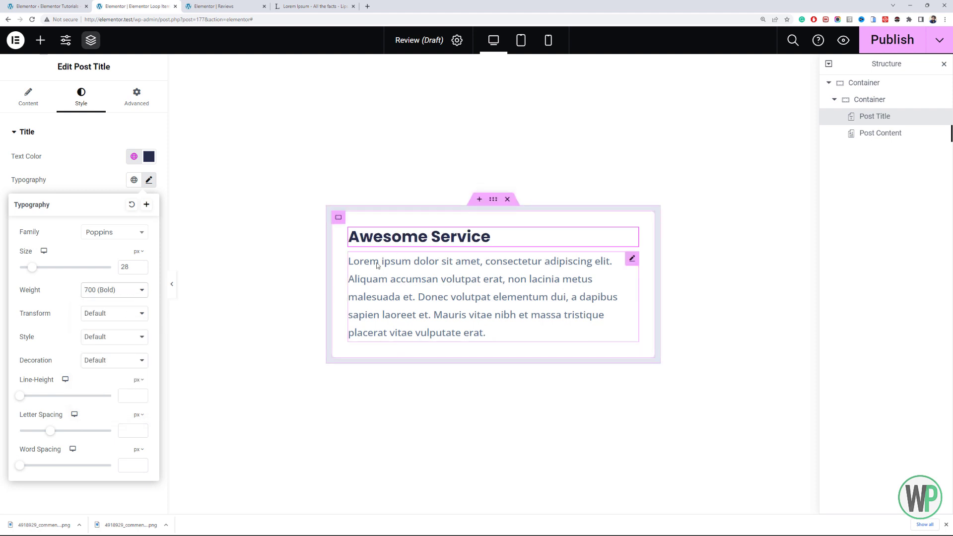
- Add a second container below the white review card and set its direction to a horizontal row
left_click(40, 40)
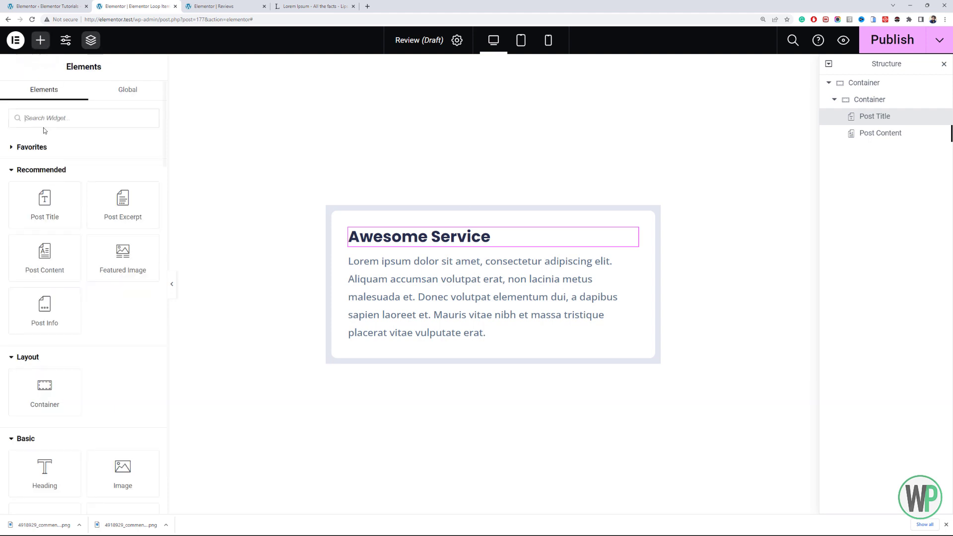
left_click_drag(59, 388, 425, 358)
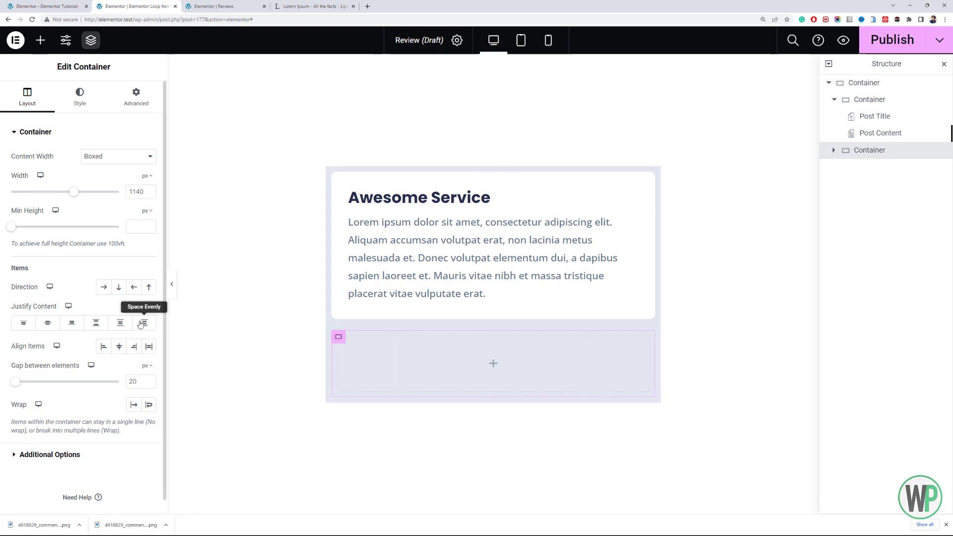
left_click(104, 287)
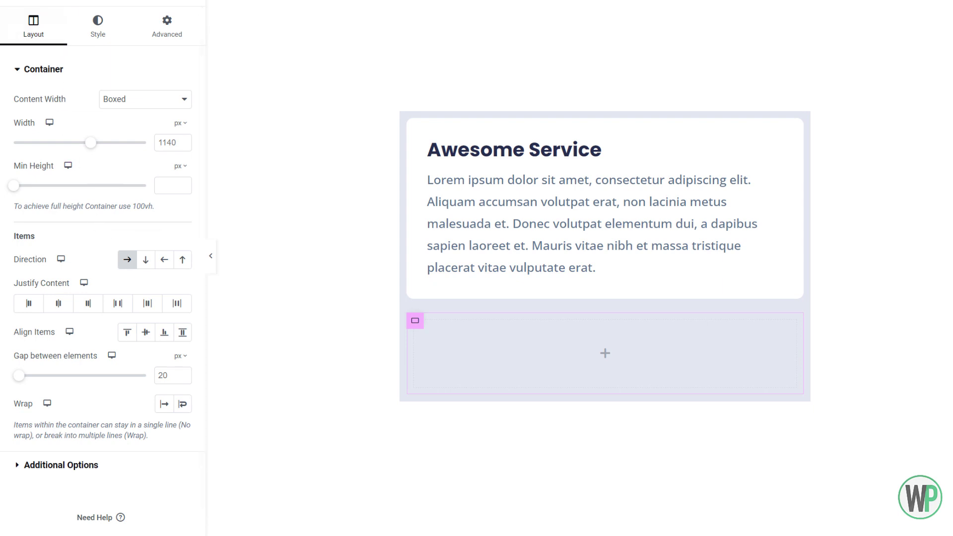
- Nest a Full Width container inside the new row container and make it 100 px wide
left_click(50, 0)
left_click_drag(51, 392, 437, 376)
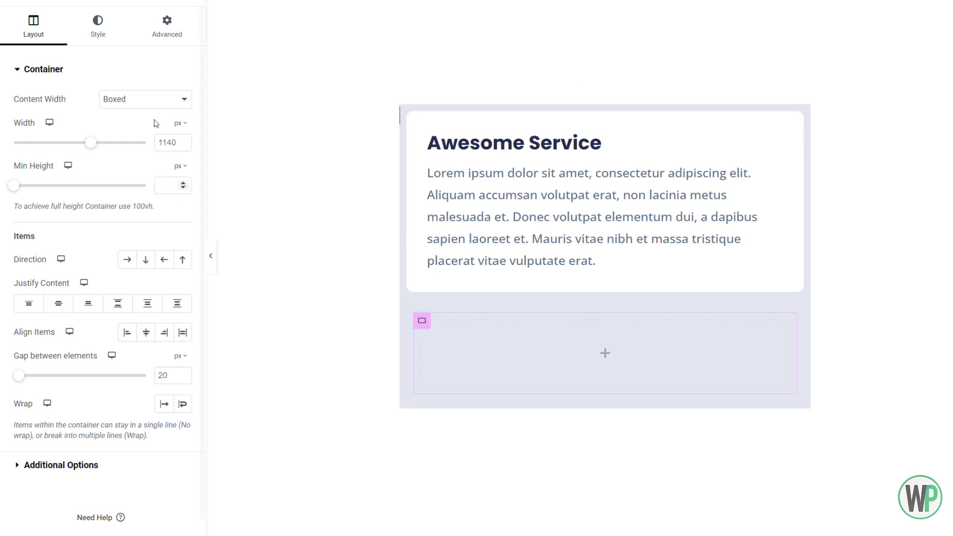
left_click(157, 99)
left_click(151, 125)
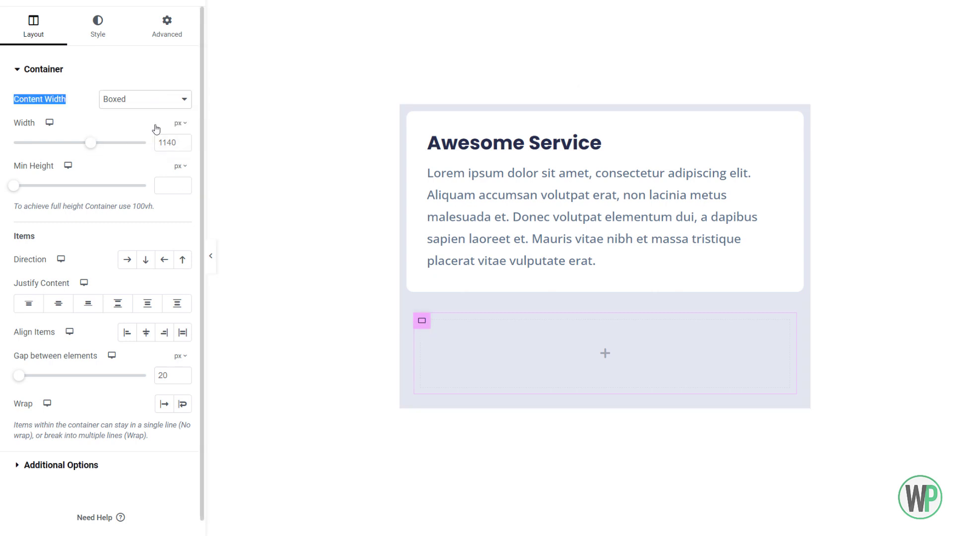
left_click(180, 123)
left_click(181, 125)
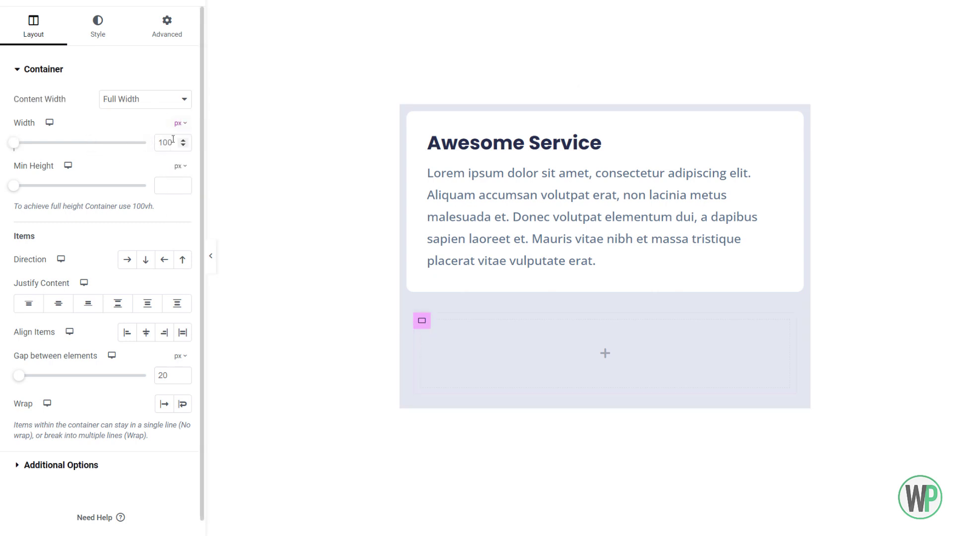
type("100")
- Set the nested container's size to Grow and duplicate it within the row
left_click(162, 39)
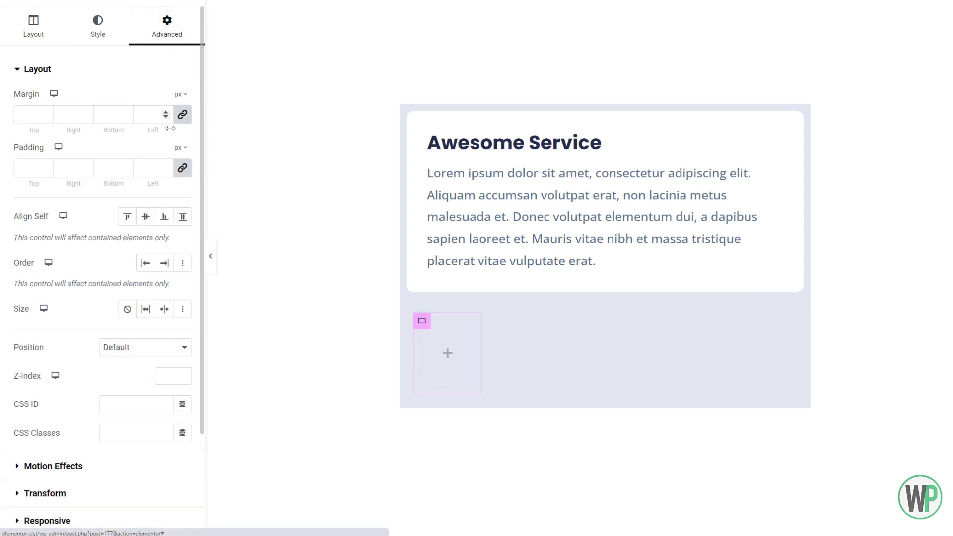
left_click(145, 309)
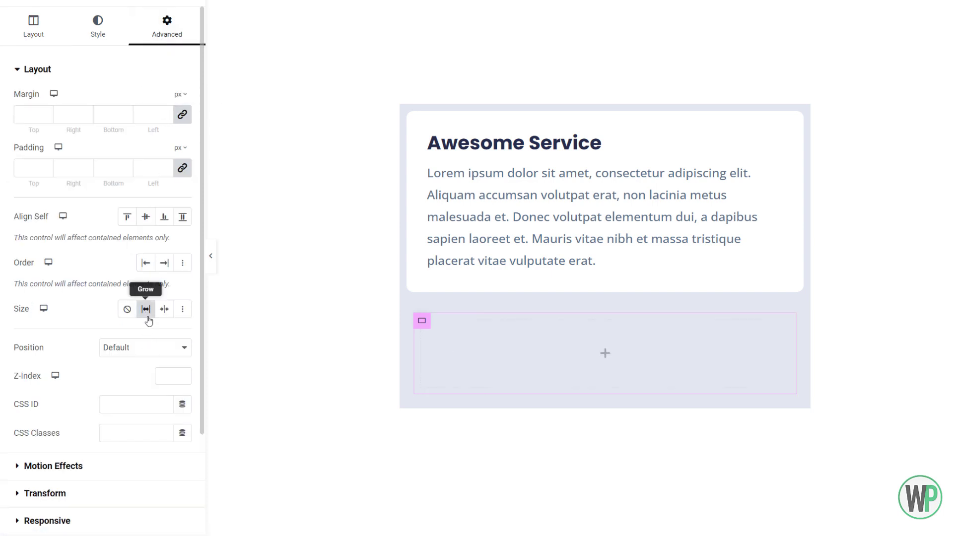
right_click(421, 321)
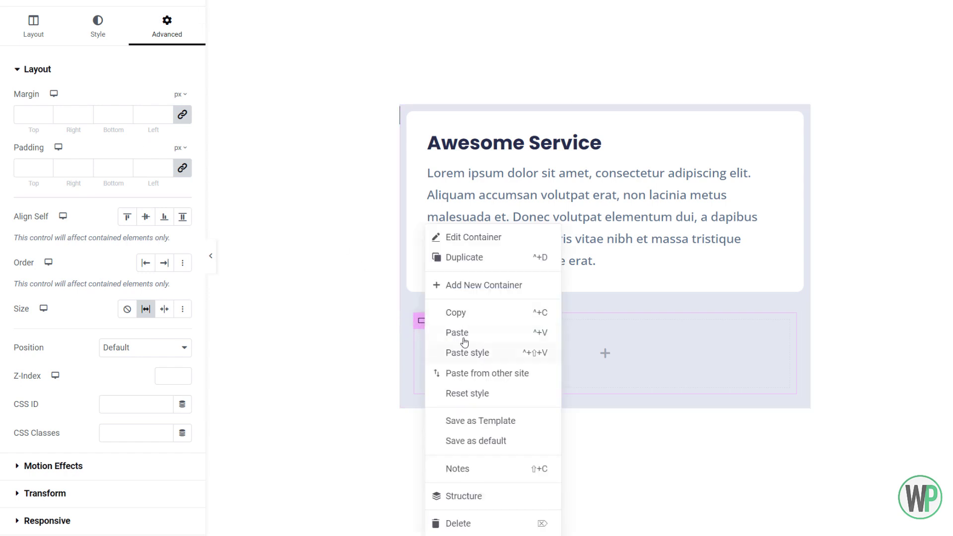
left_click(467, 258)
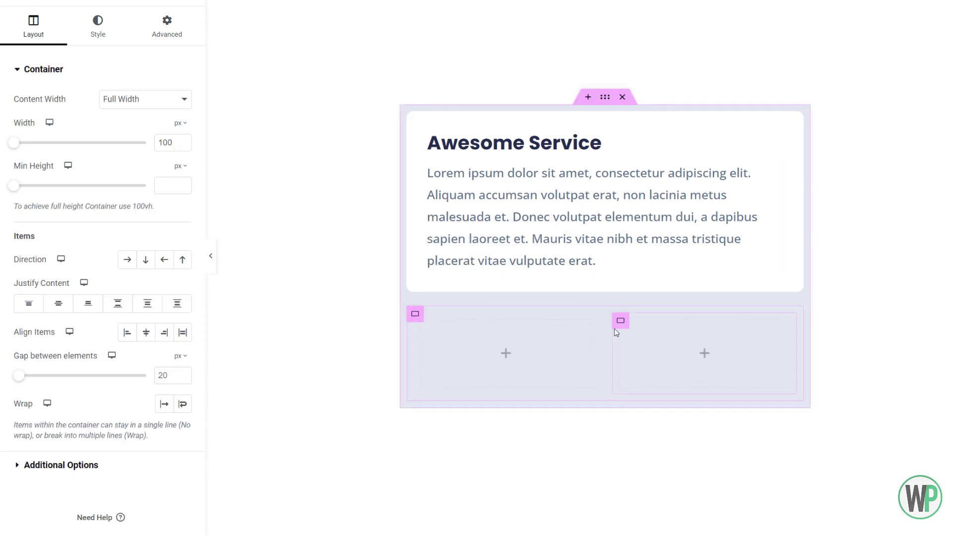
- Set the second nested container's width to 100% and remove its Grow size setting
double_click(166, 142)
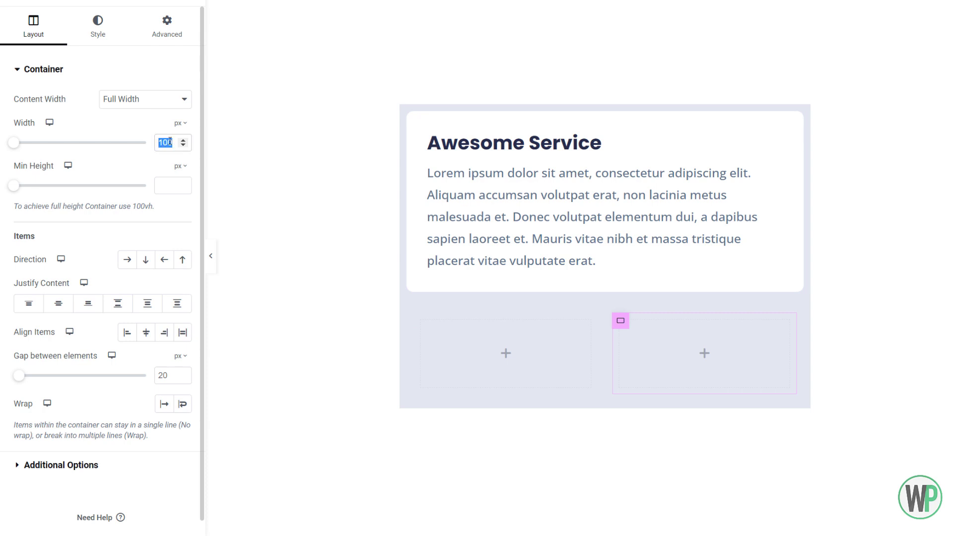
key("BackSpace")
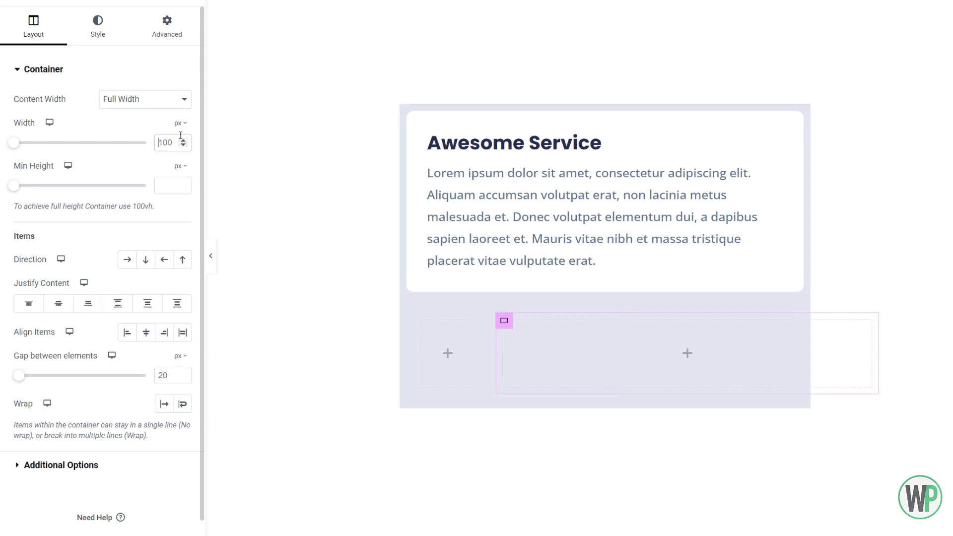
left_click(180, 124)
left_click(183, 142)
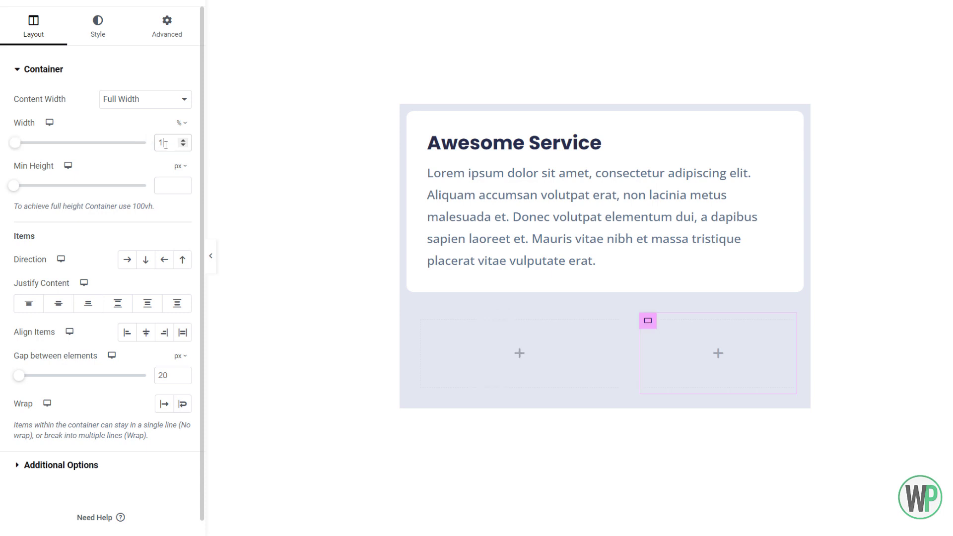
left_click(179, 29)
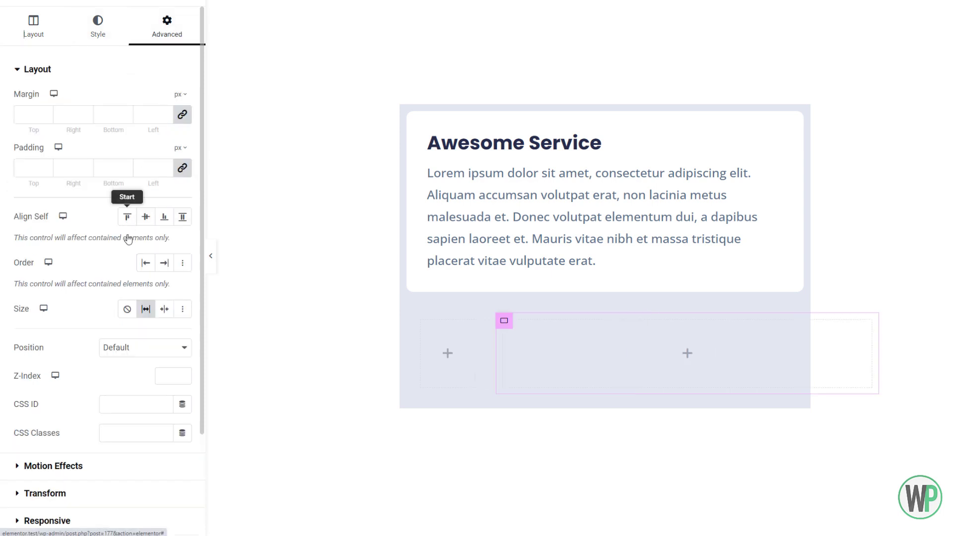
left_click(149, 314)
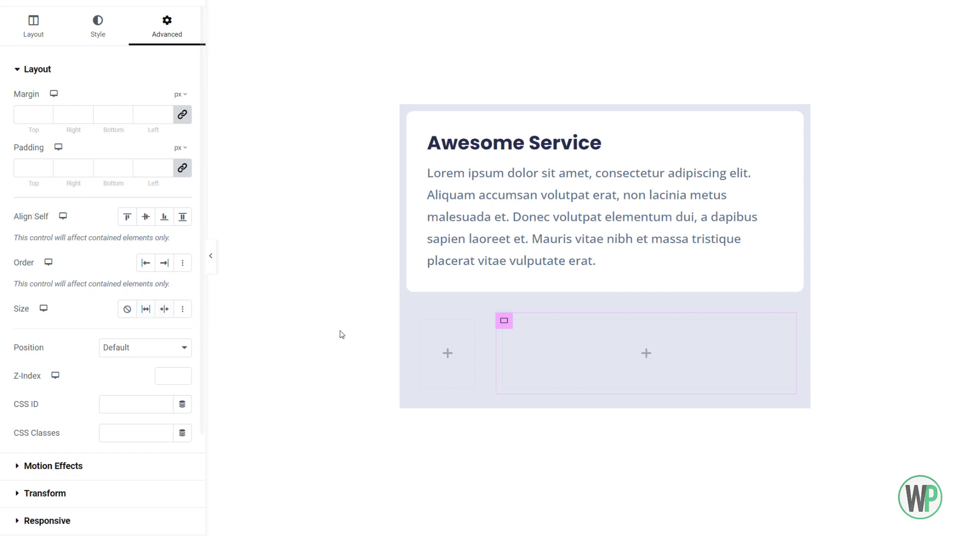
- Keep the first nested container's size on Grow and set its width to 120 px
left_click(417, 312)
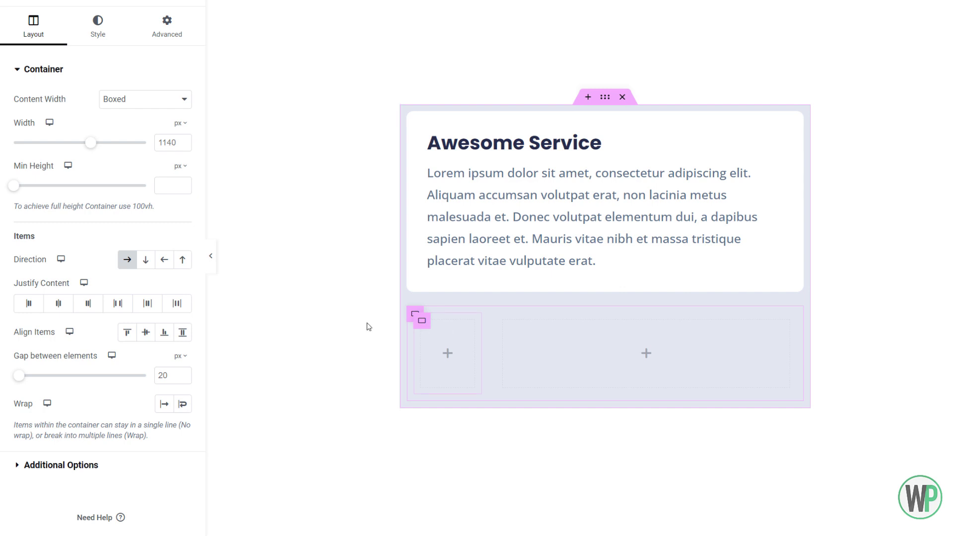
left_click(421, 321)
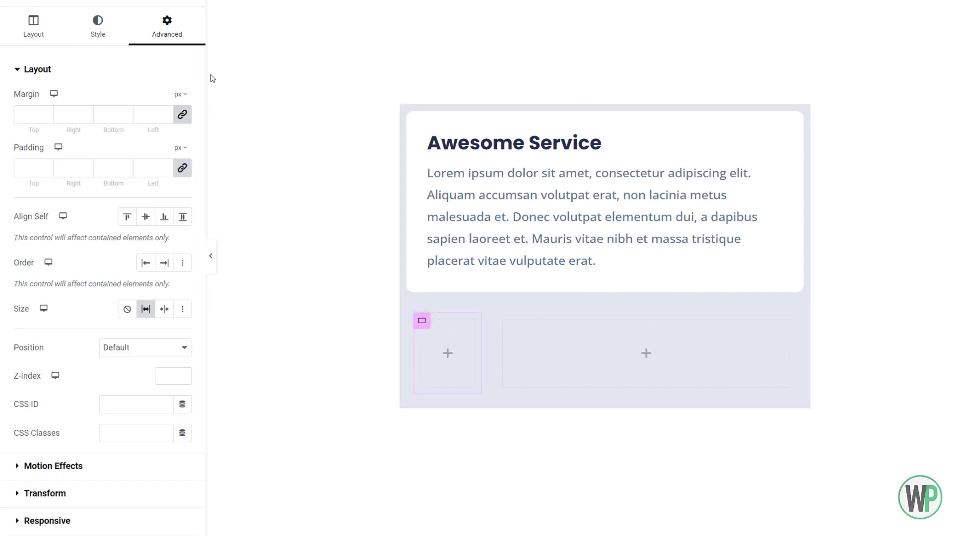
left_click(142, 314)
left_click(142, 315)
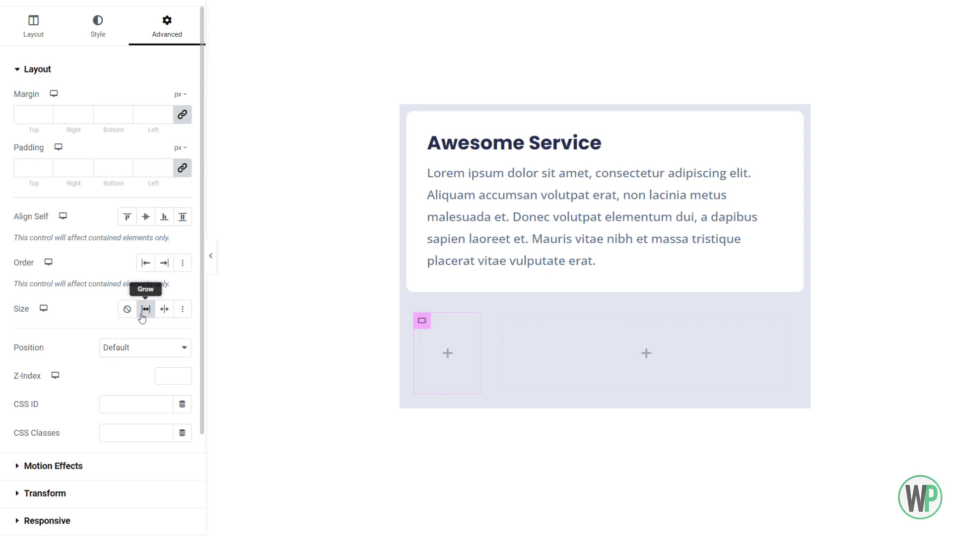
left_click(33, 45)
left_click_drag(168, 143, 159, 143)
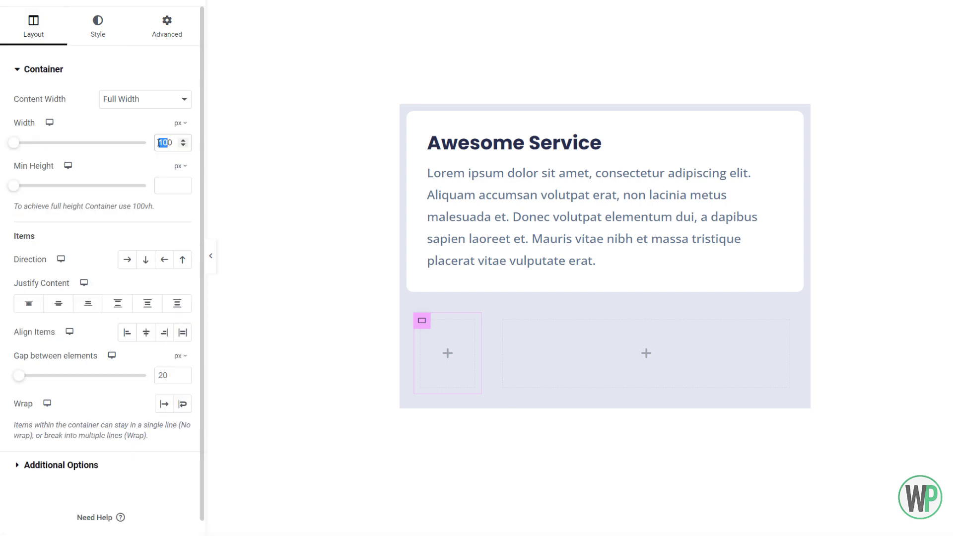
type("2")
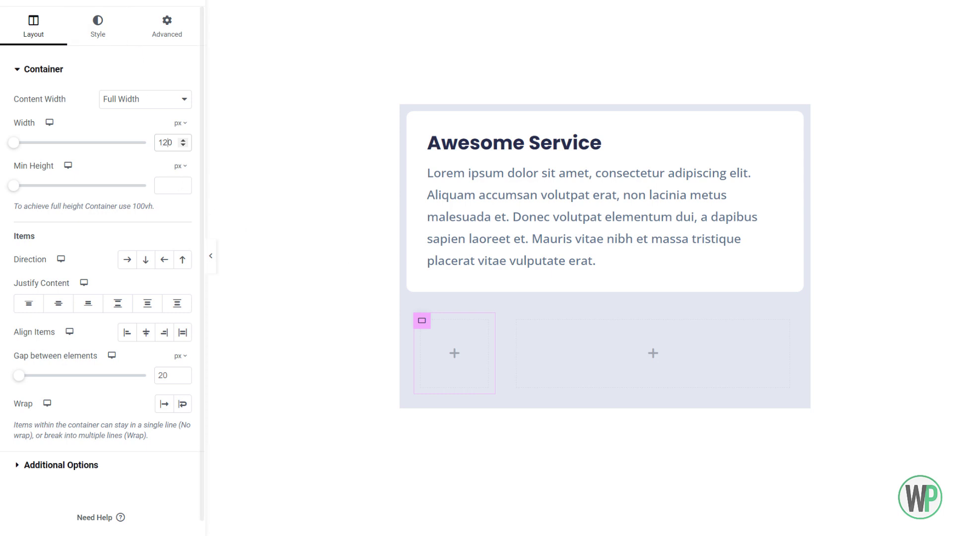
- Add a Featured Image widget to the first nested container below the review card
left_click(49, 1)
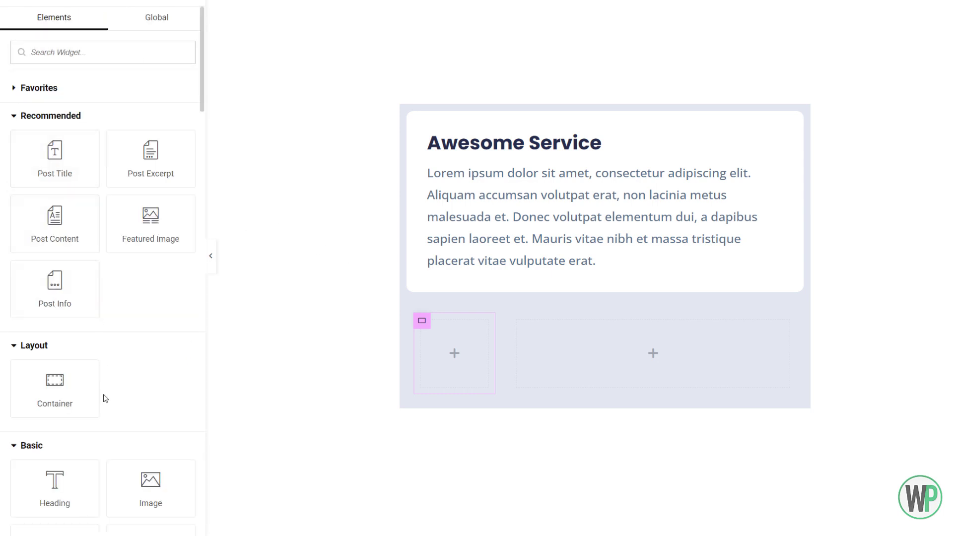
left_click_drag(131, 224, 382, 287)
left_click_drag(462, 346, 459, 348)
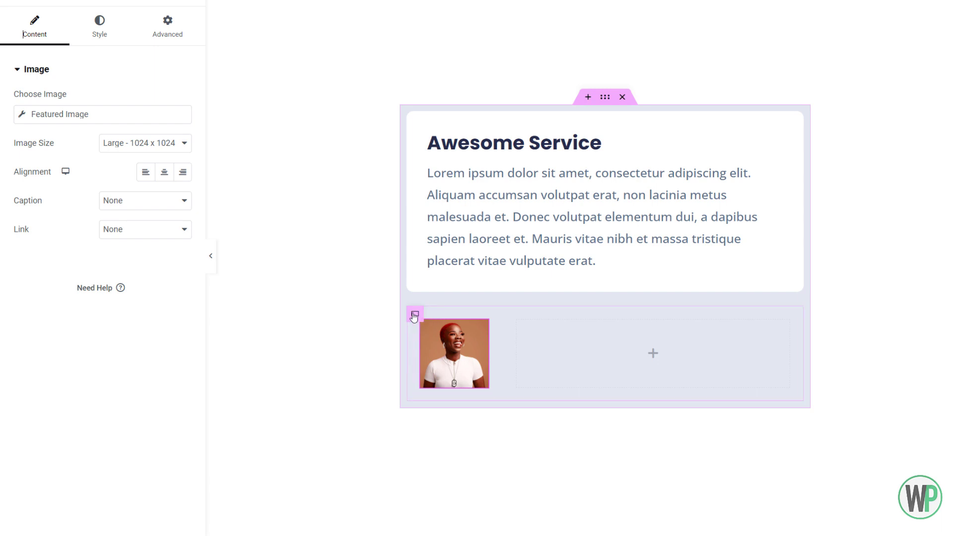
- Set the lower row container's padding to 0 on all sides and its gap between elements to 5 px
left_click(414, 315)
left_click(167, 22)
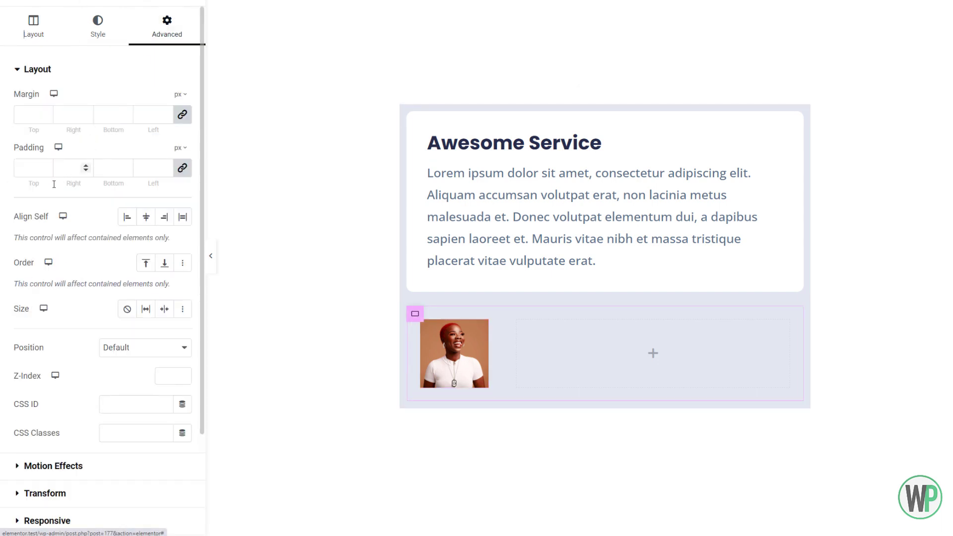
left_click(25, 167)
type("0")
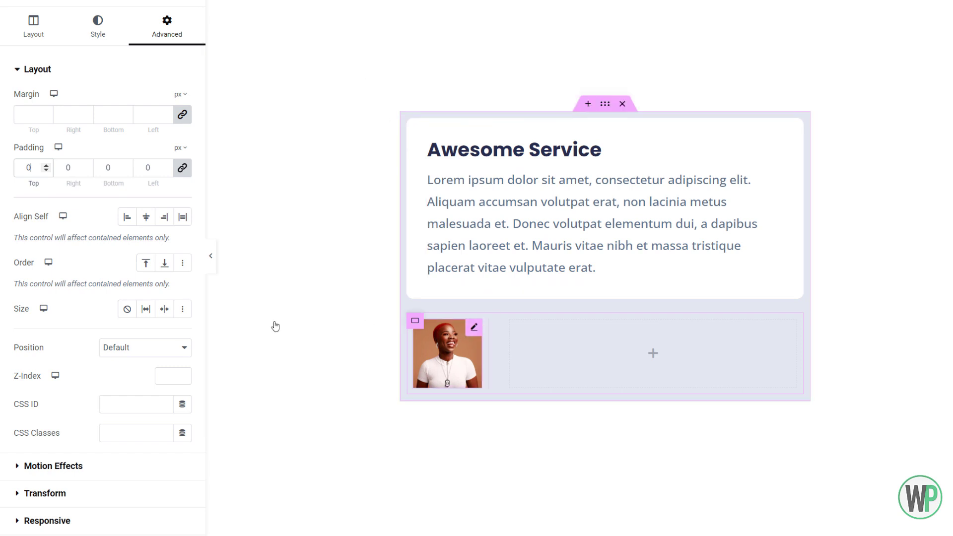
left_click(36, 27)
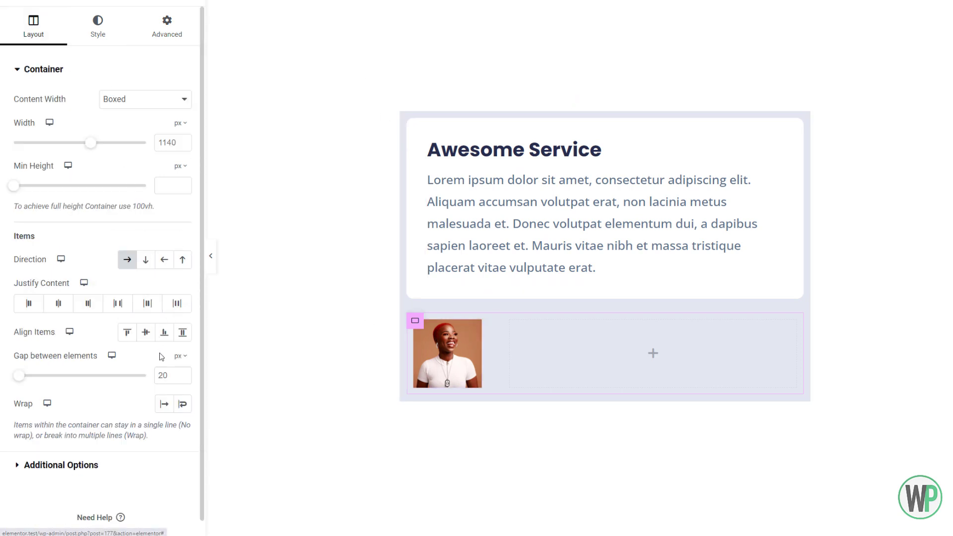
type("5")
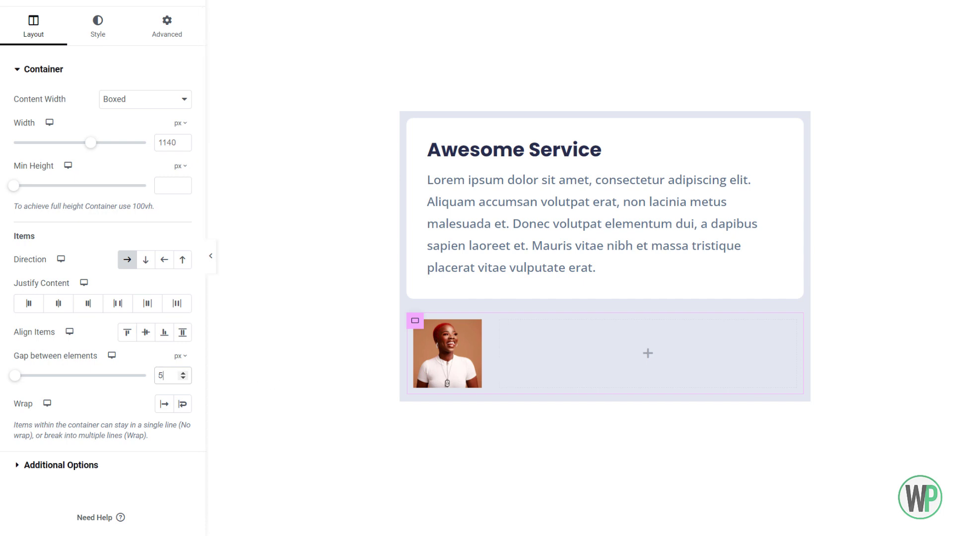
- Set the padding of the container holding the featured image to 0 on all sides
left_click(414, 321)
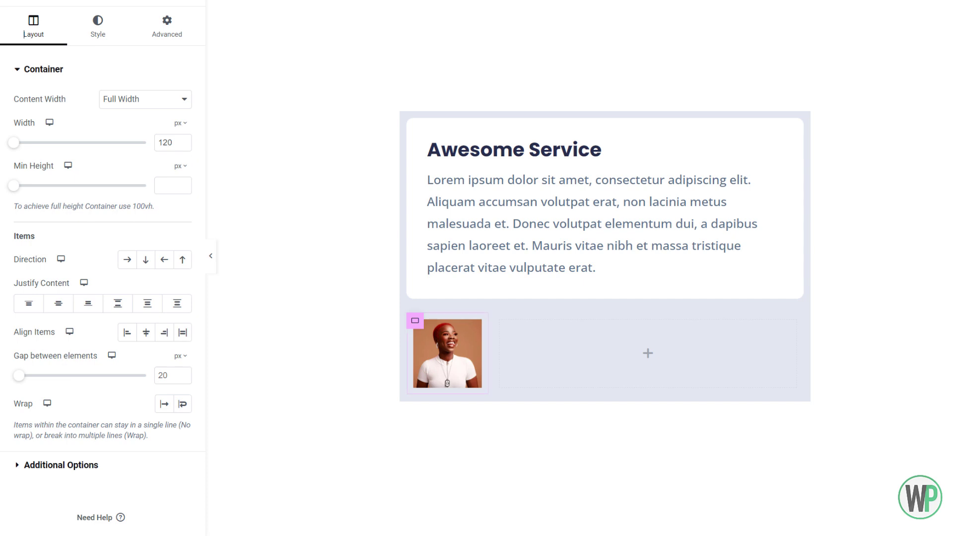
left_click(448, 353)
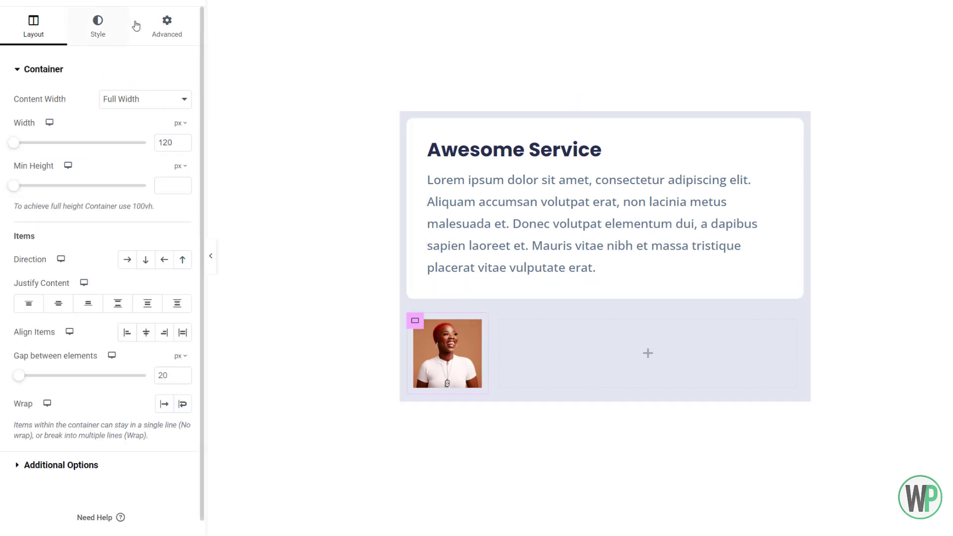
left_click(136, 25)
left_click(26, 164)
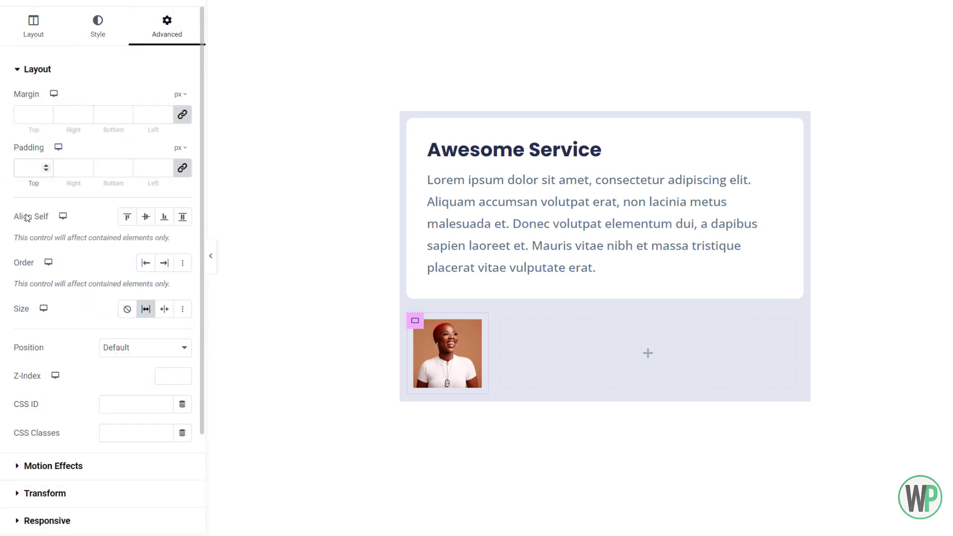
type("0")
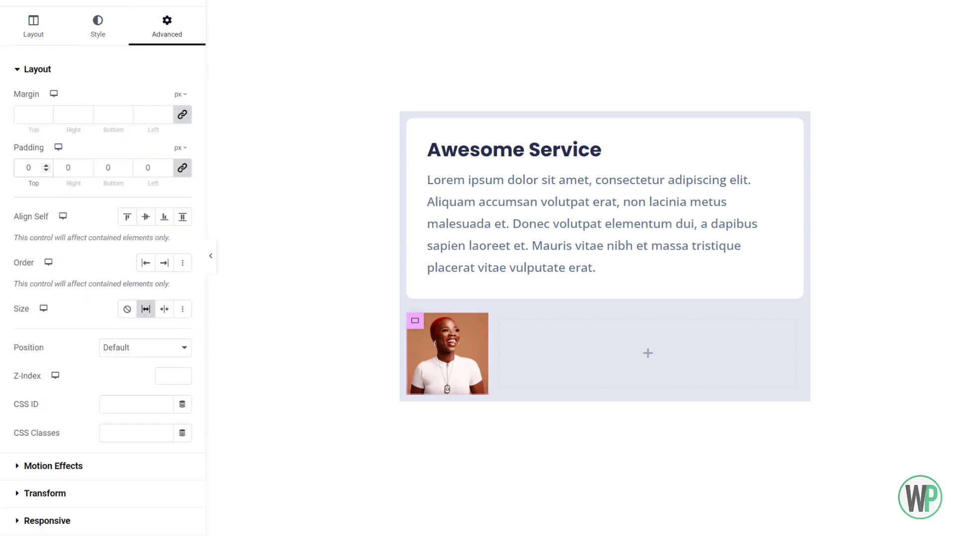
- Give the featured image a border radius of 5 px on all corners
left_click(446, 349)
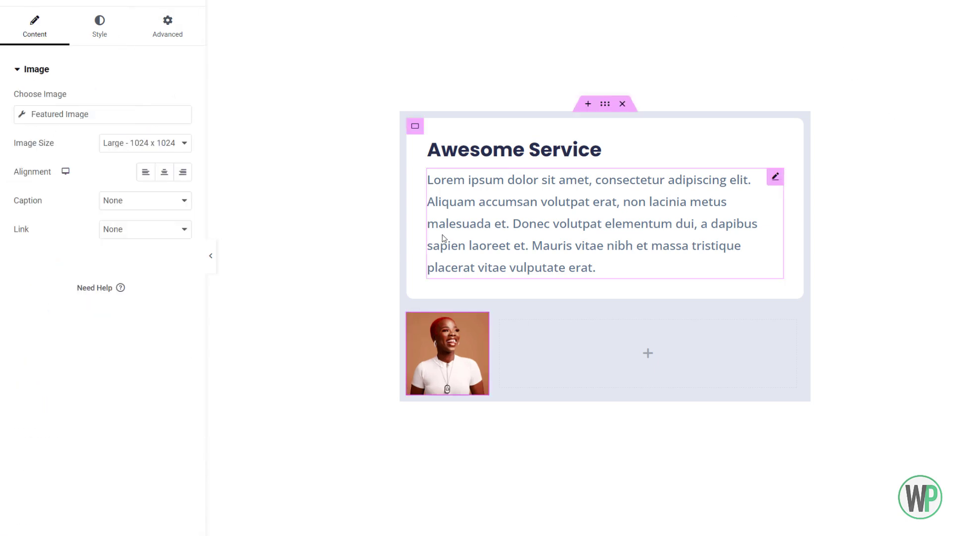
left_click(116, 34)
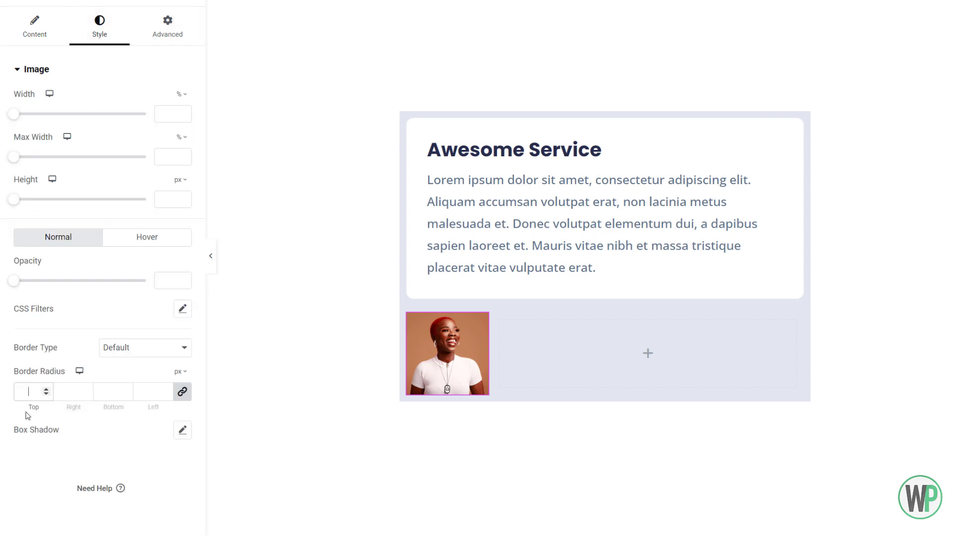
type("5")
- Set the width of the container holding the featured image to 100 px
left_click(866, 152)
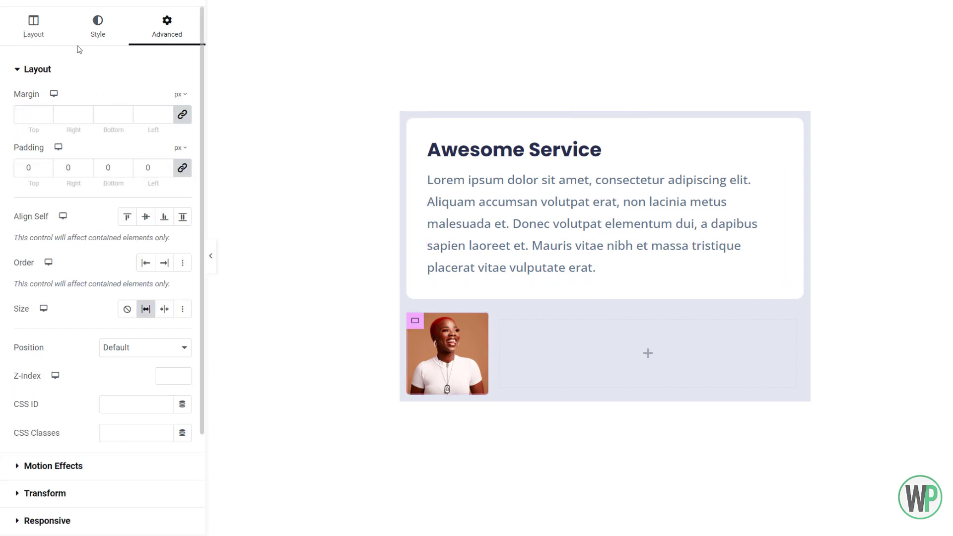
left_click(52, 36)
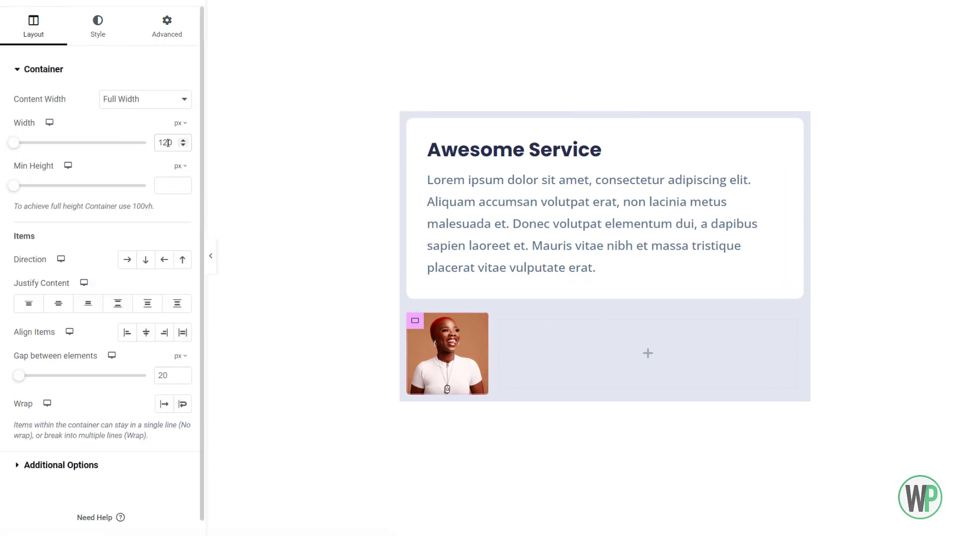
double_click(176, 144)
left_click(168, 143)
key("BackSpace")
type("0")
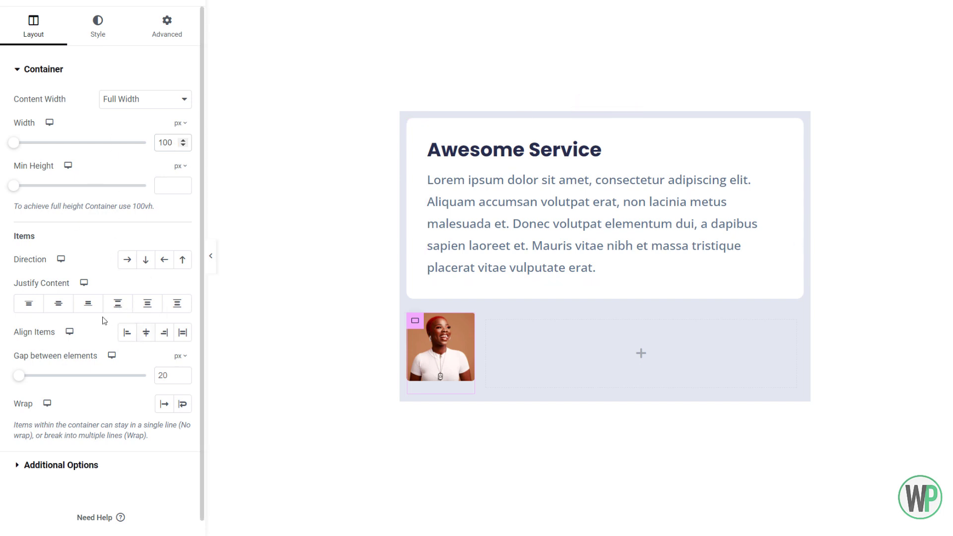
- Justify the image container's content to Center and set the parent row's Align Items to Center
left_click(63, 306)
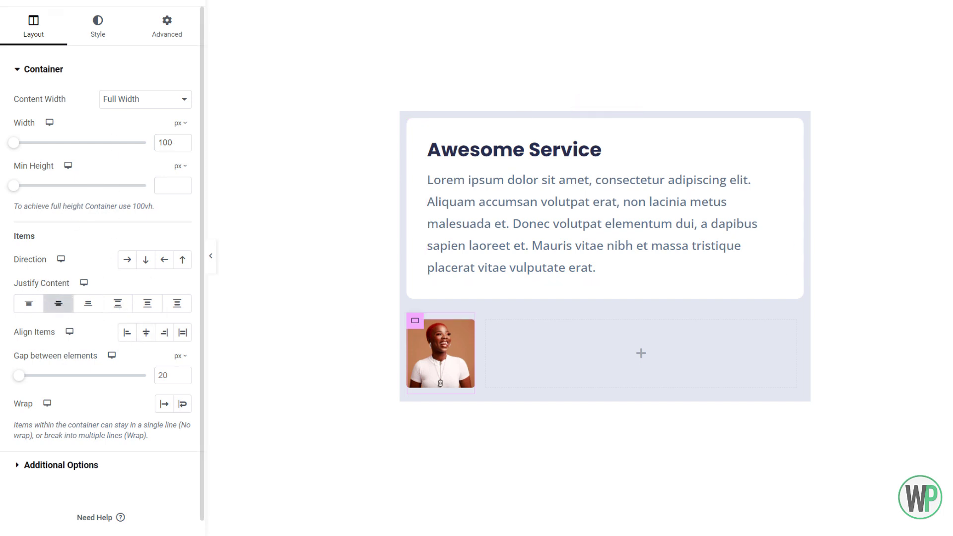
left_click(950, 104)
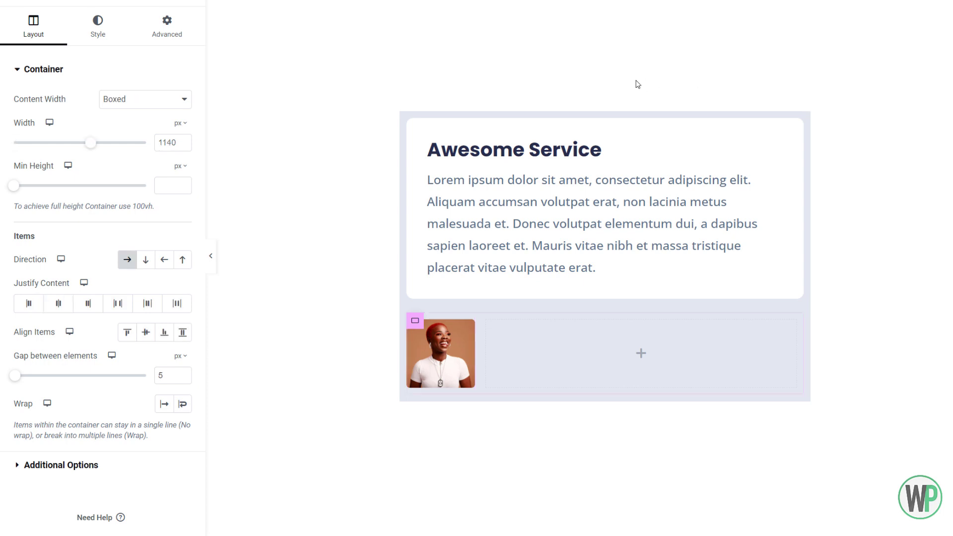
left_click(143, 338)
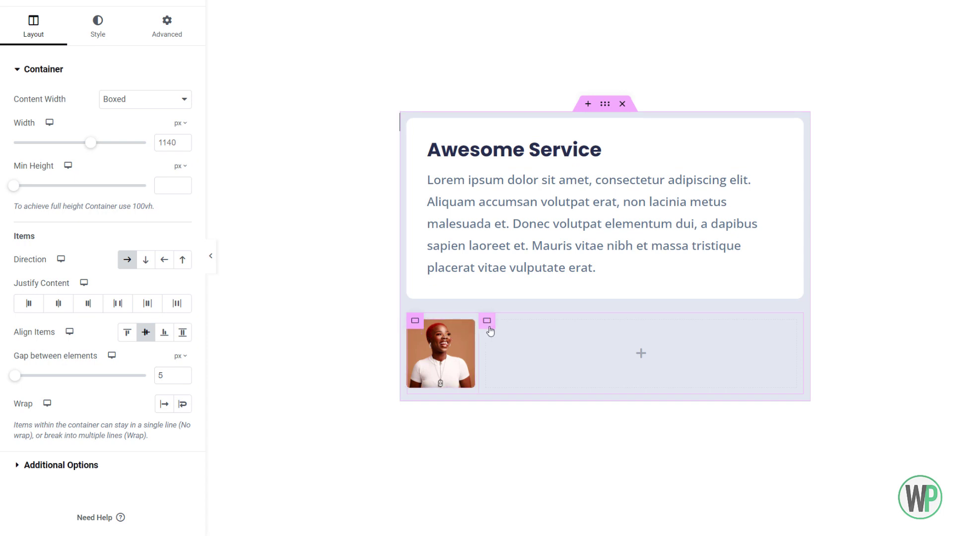
- Set the empty container beside the image to a horizontal row direction with items aligned to Center
left_click(489, 326)
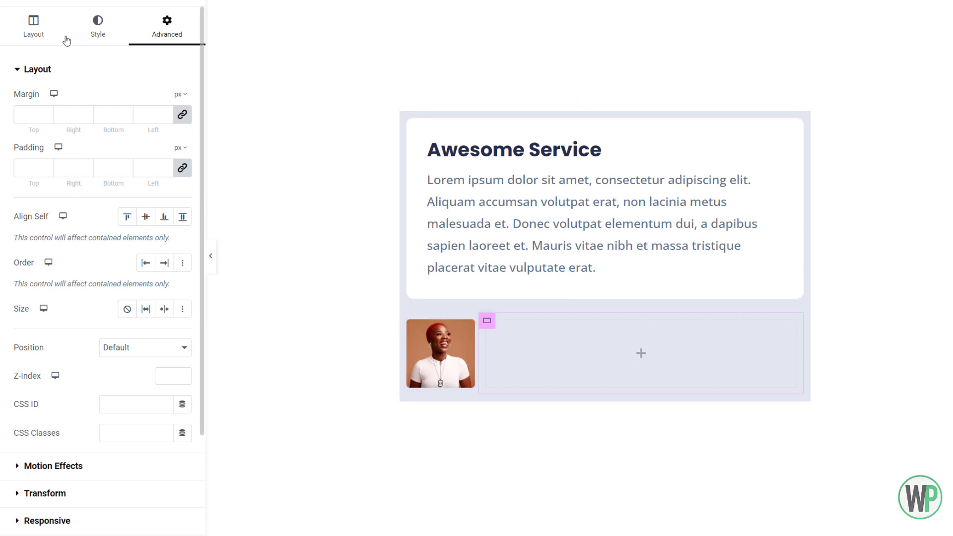
left_click(48, 30)
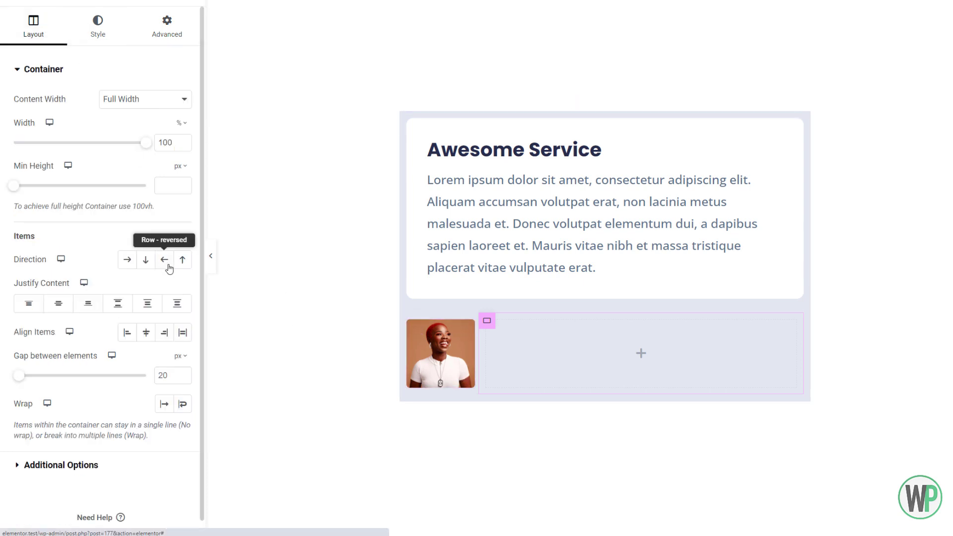
left_click(132, 261)
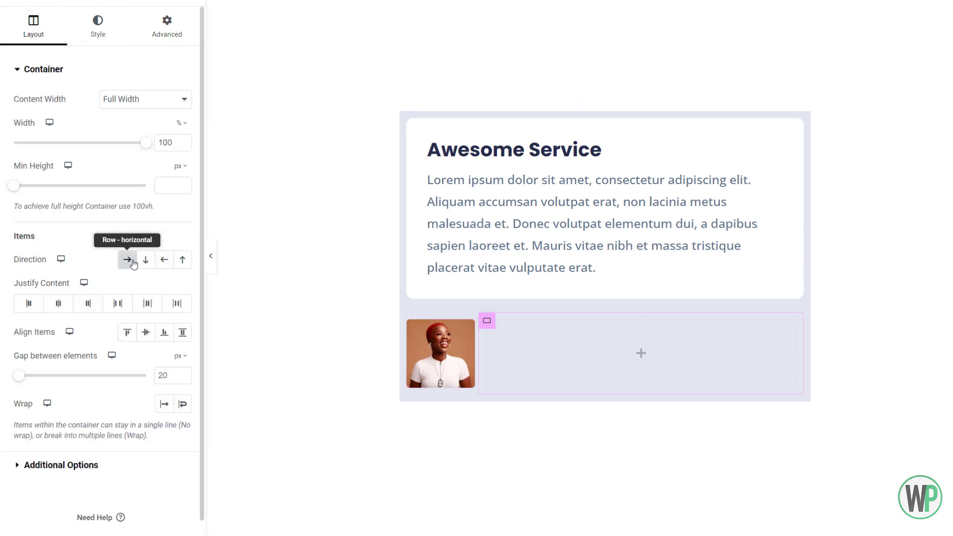
left_click(146, 333)
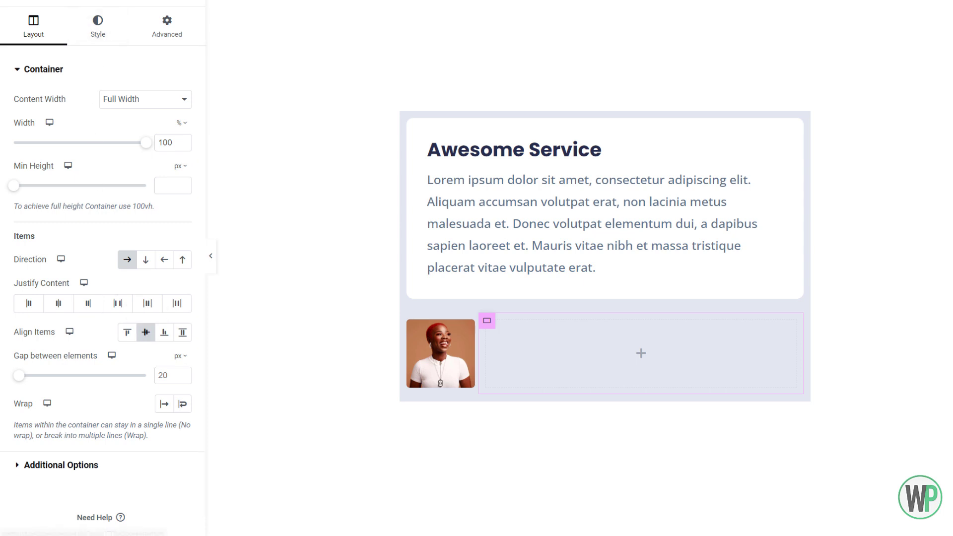
- Add a new container inside the empty container beside the image and set its content width to Full Width
left_click(69, 2)
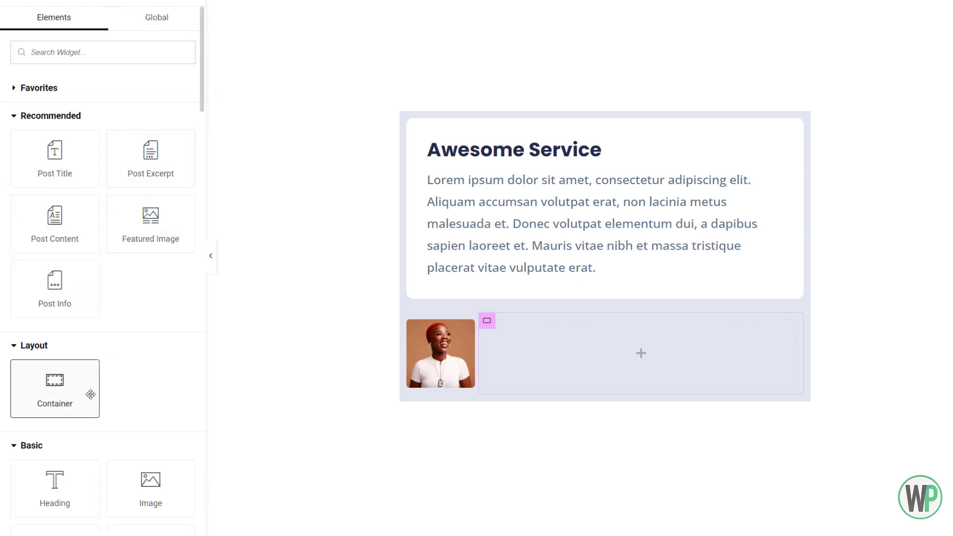
left_click_drag(91, 394, 556, 356)
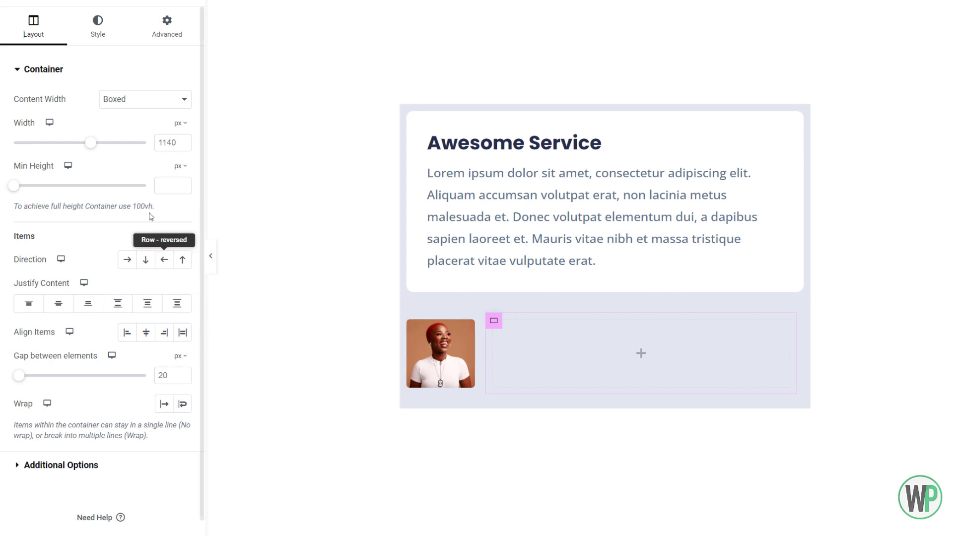
left_click(184, 99)
left_click(157, 123)
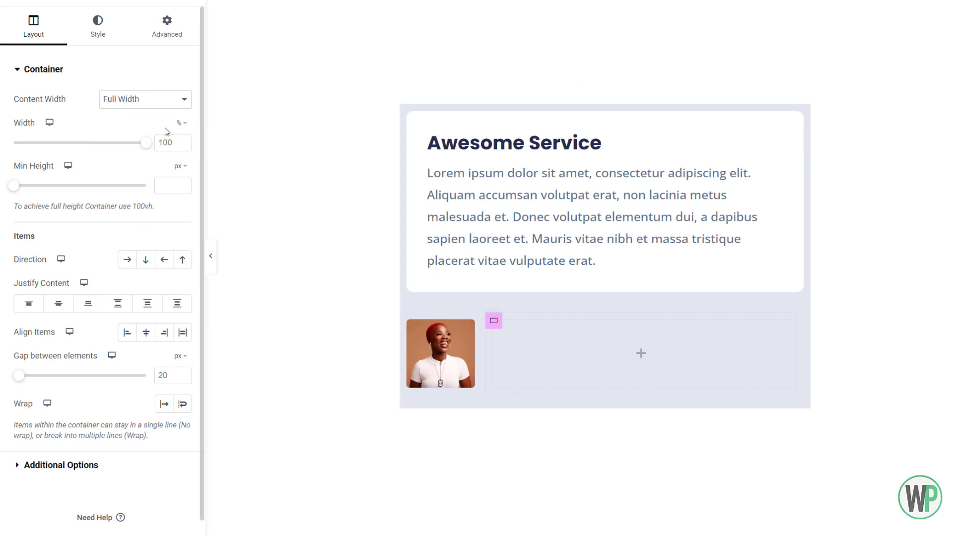
- Set the width of the new container beside the image to 60%
left_click(172, 140)
key("Delete")
key("Delete")
key("Delete")
type("70")
type("6")
- Duplicate the 60% container as a 40% wide copy and set the parent container's gap between elements to 0 px
right_click(490, 328)
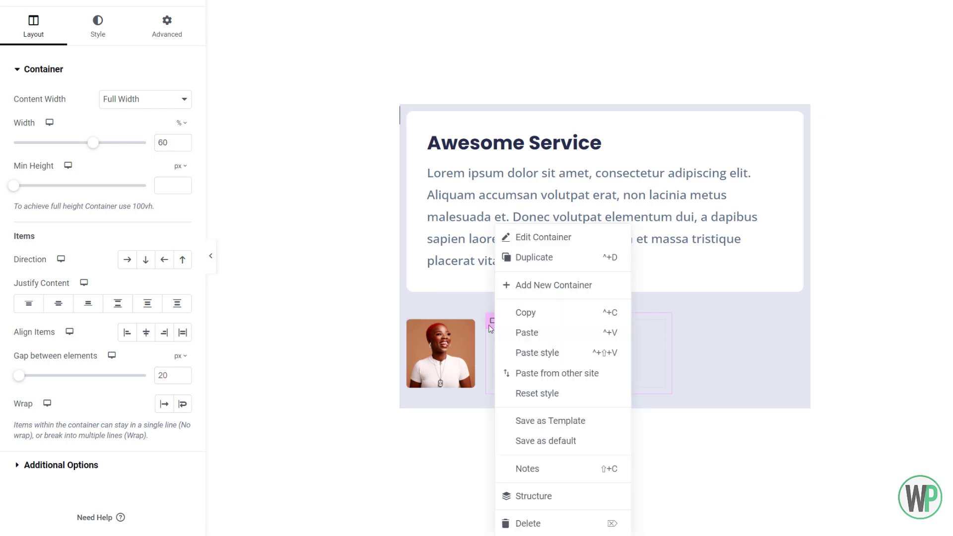
left_click(537, 259)
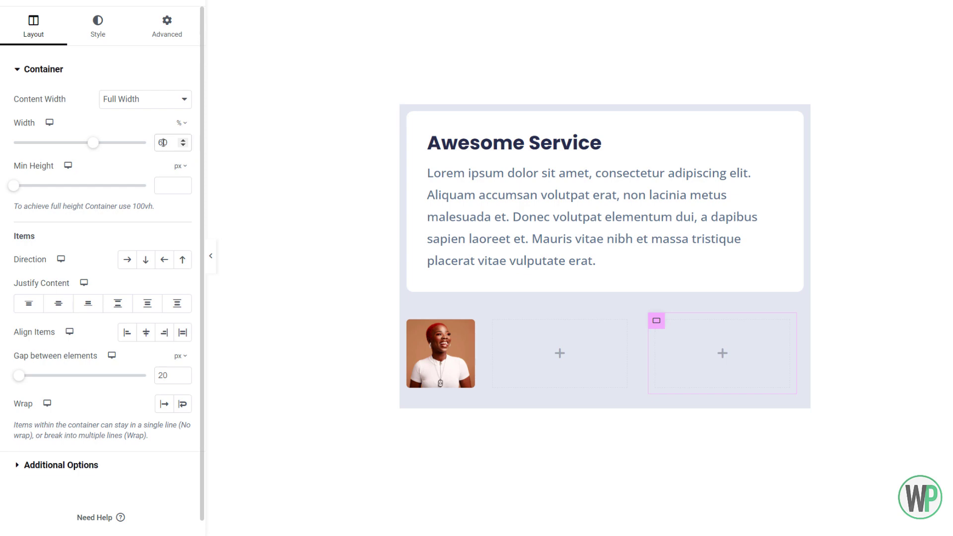
left_click_drag(163, 143, 152, 140)
type("4")
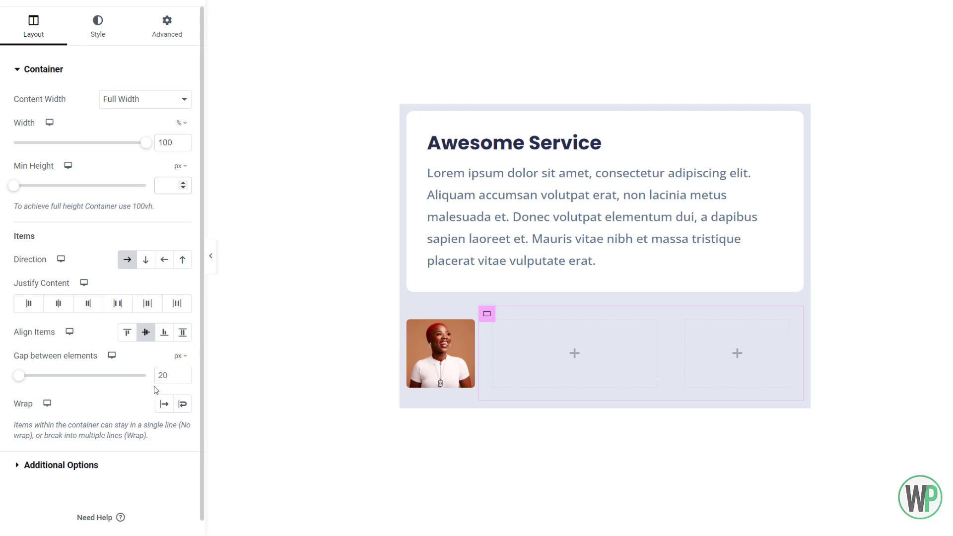
type("0")
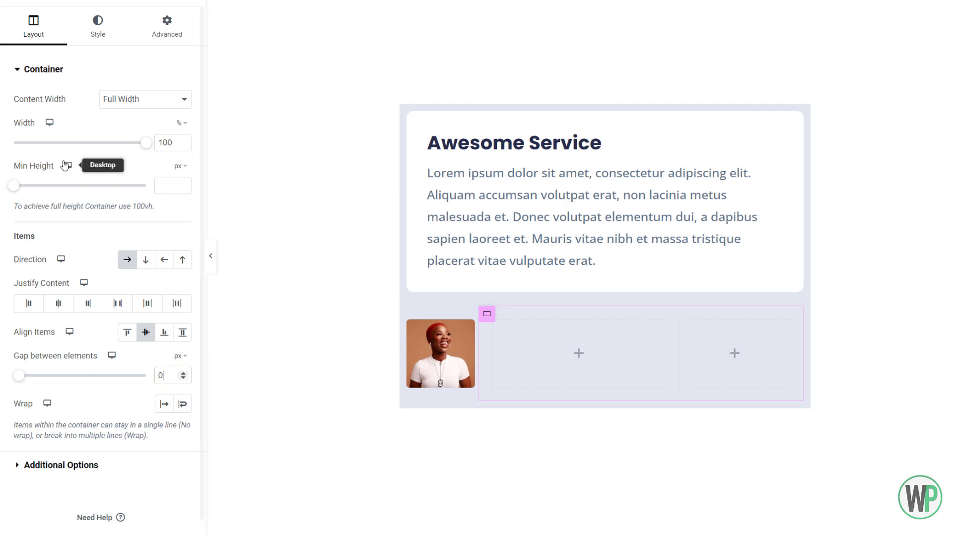
- Add a Heading widget to the 60% container beside the image and set its HTML tag to div
left_click(45, 1)
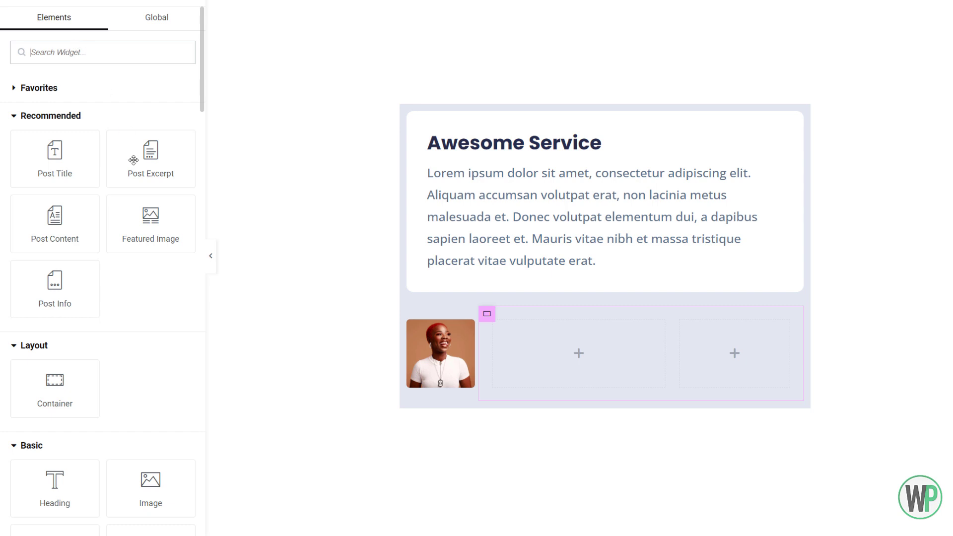
scroll(95, 283, "down", 4)
scroll(79, 169, "up", 4)
scroll(79, 169, "down", 4)
left_click_drag(55, 276, 531, 329)
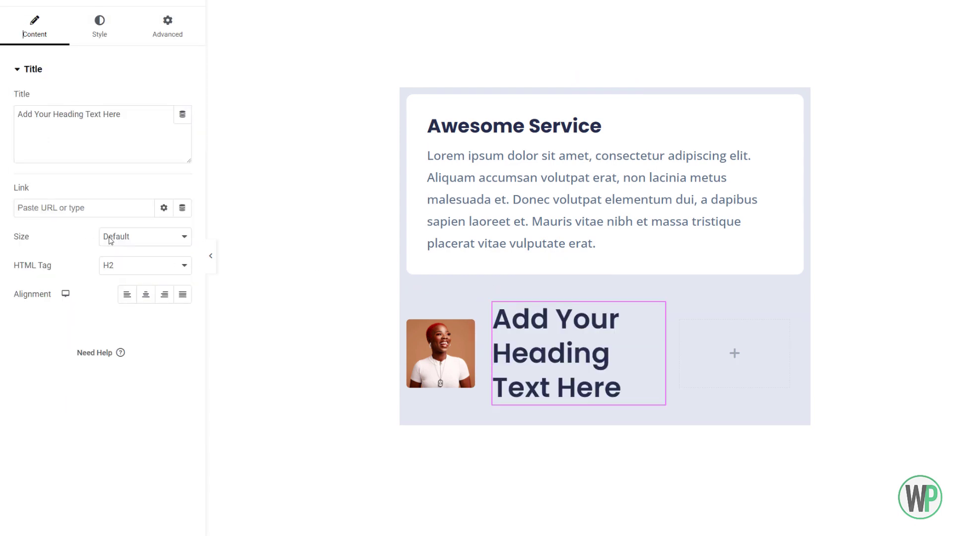
left_click(141, 271)
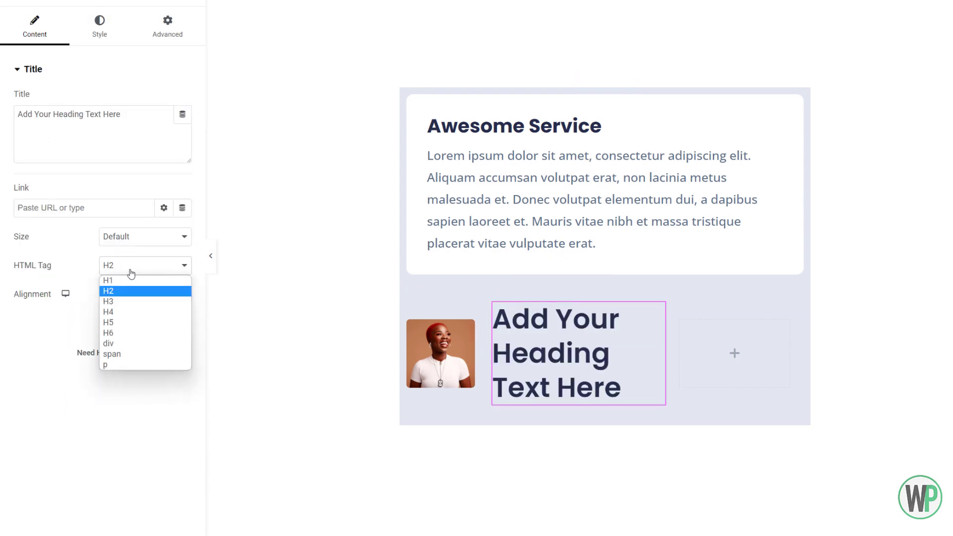
left_click(151, 343)
- Link the heading's title dynamically to the ACF Field with the key Person Name
left_click(182, 115)
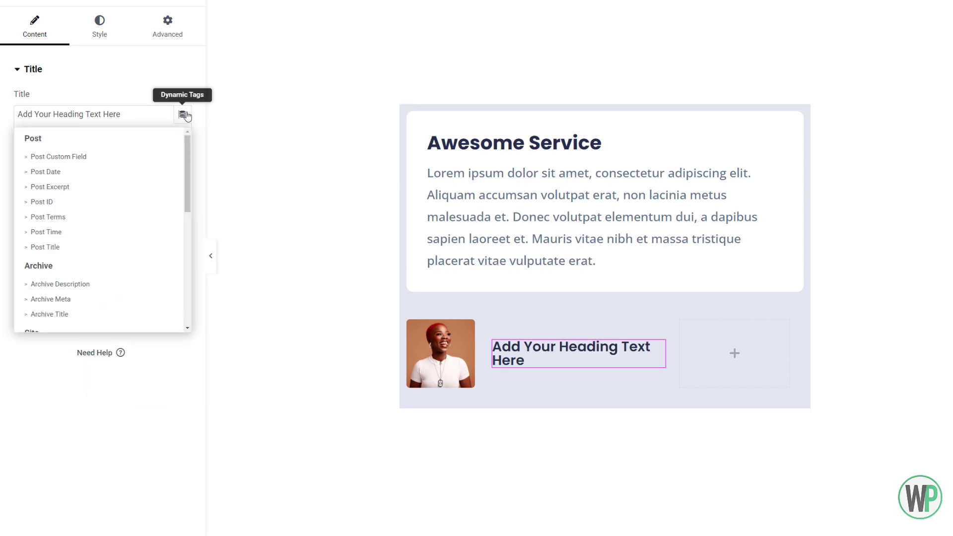
left_click_drag(187, 149, 182, 265)
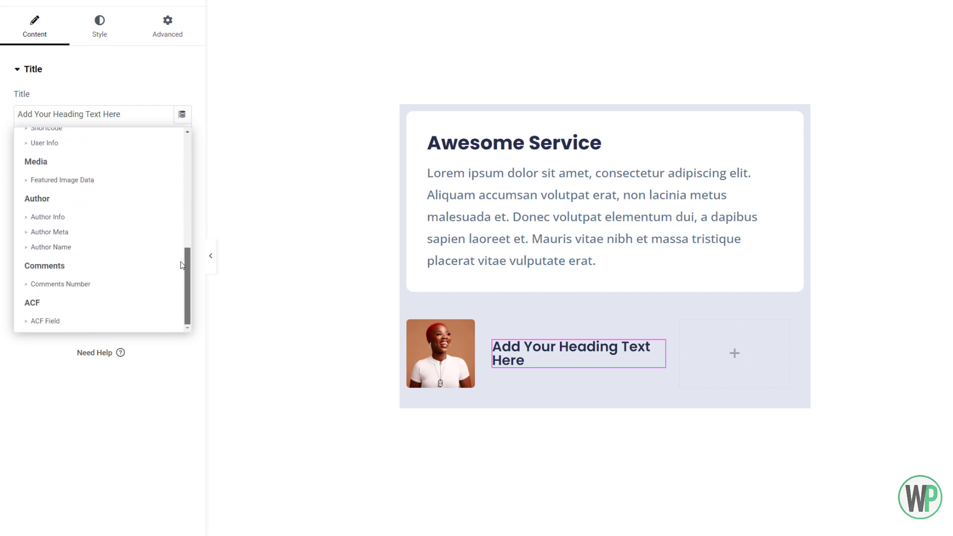
left_click(61, 321)
left_click(102, 117)
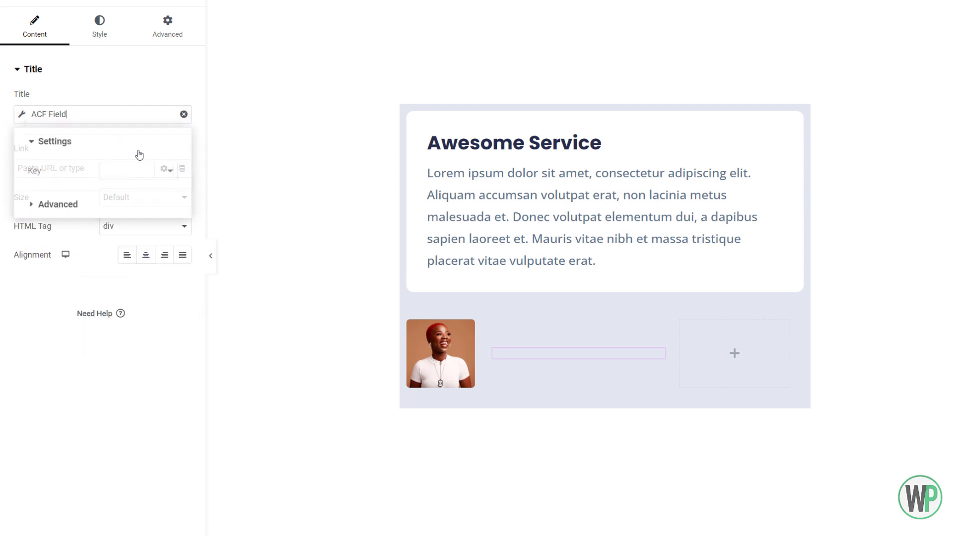
left_click(133, 174)
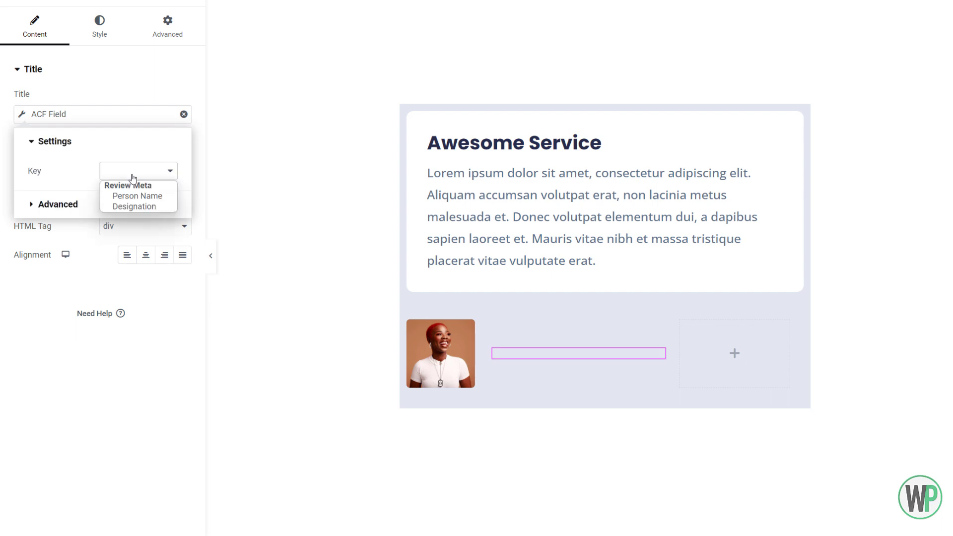
left_click(154, 197)
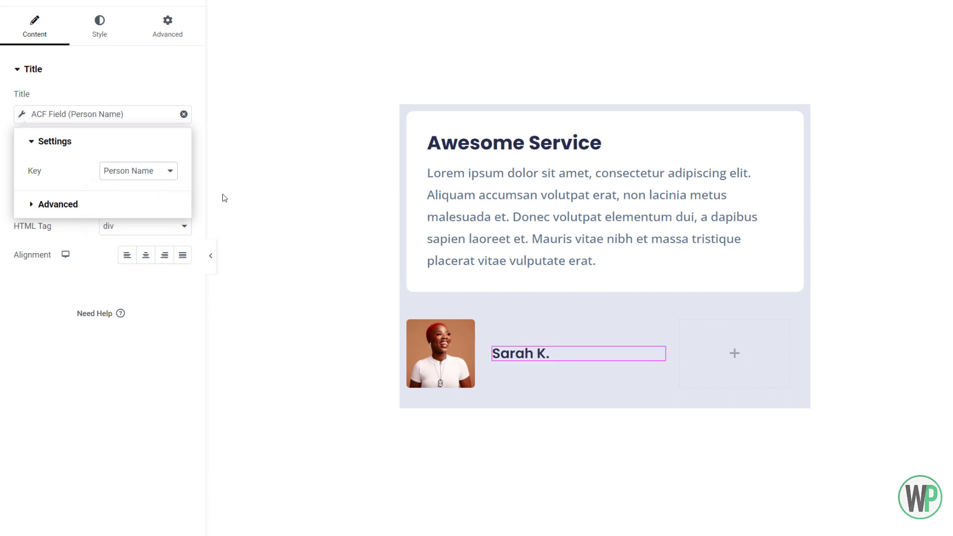
- Duplicate the person name heading and reduce the gap between elements in its container
left_click(55, 2)
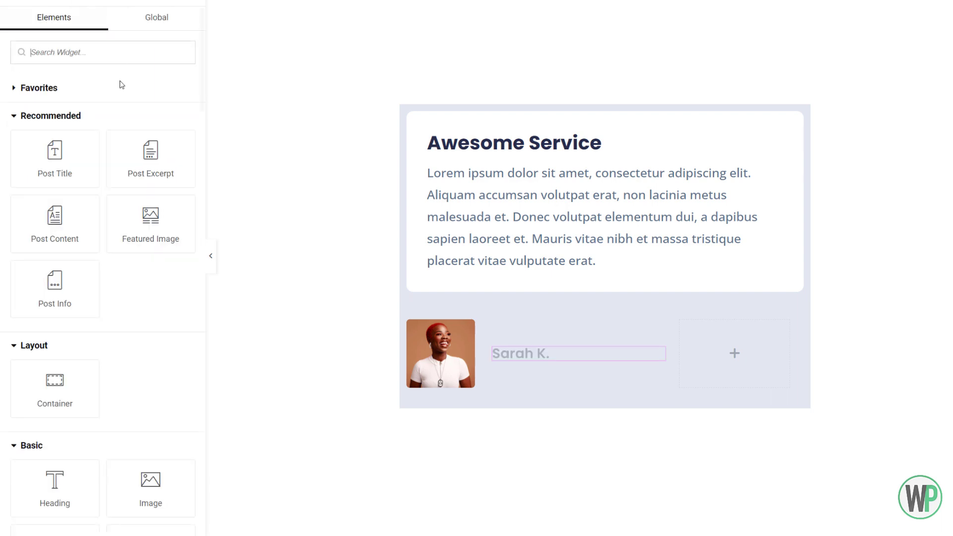
right_click(537, 353)
left_click(575, 286)
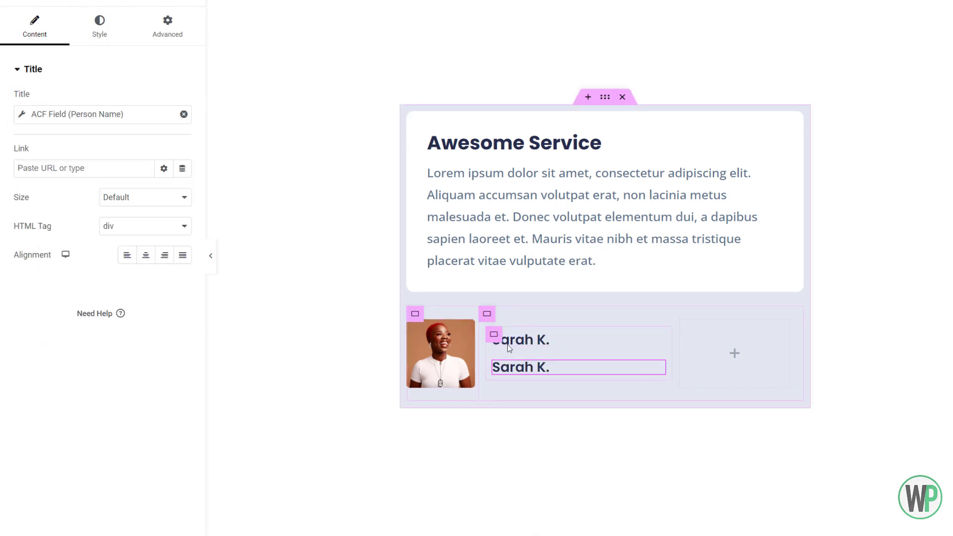
left_click(494, 334)
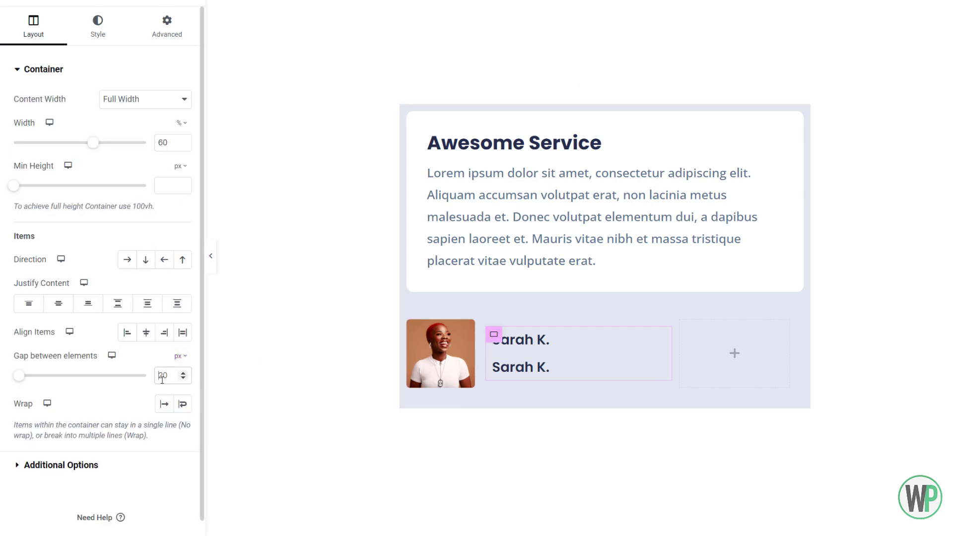
- Change the duplicated heading's ACF Field key to Designation
left_click(551, 364)
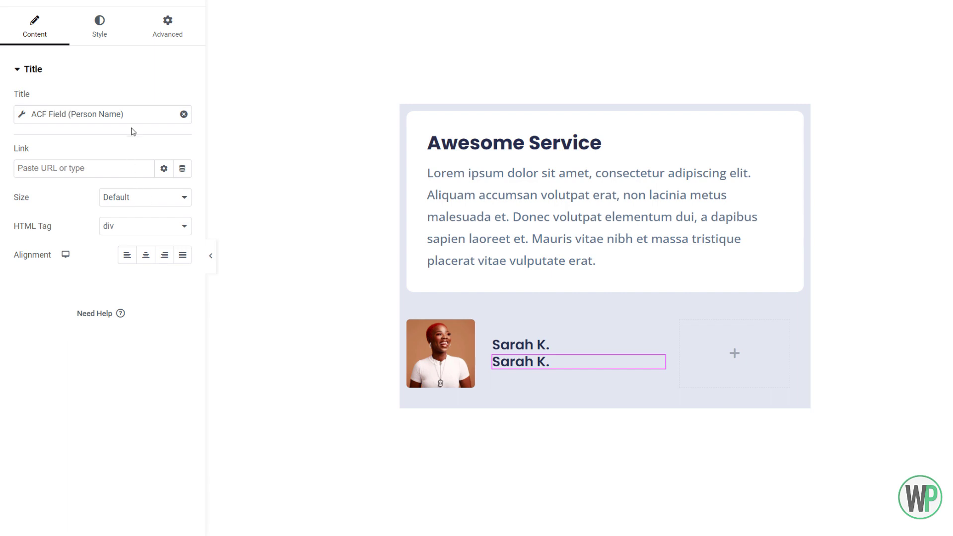
left_click(133, 119)
left_click(155, 169)
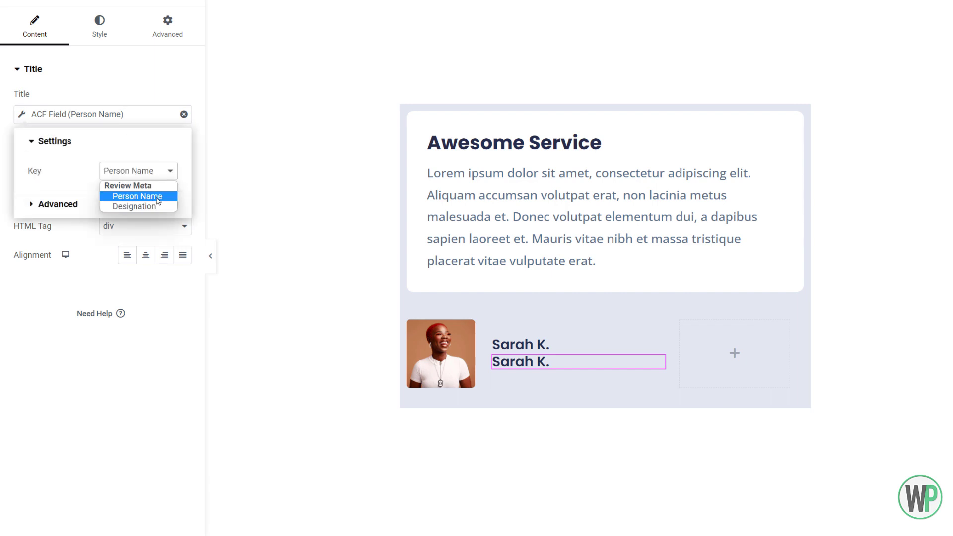
left_click(158, 207)
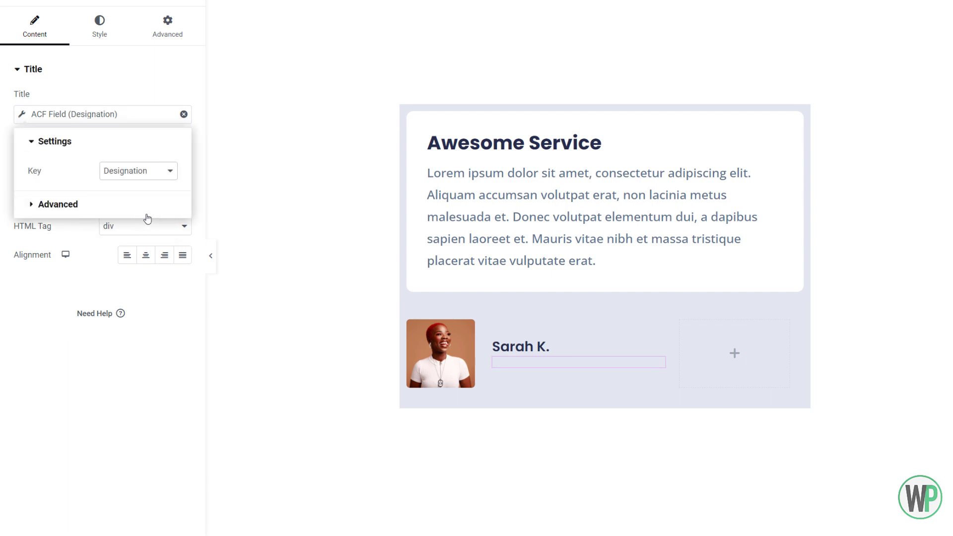
left_click(108, 89)
- Give the designation heading the global Text color and the global Roboto typography with normal weight
left_click(96, 36)
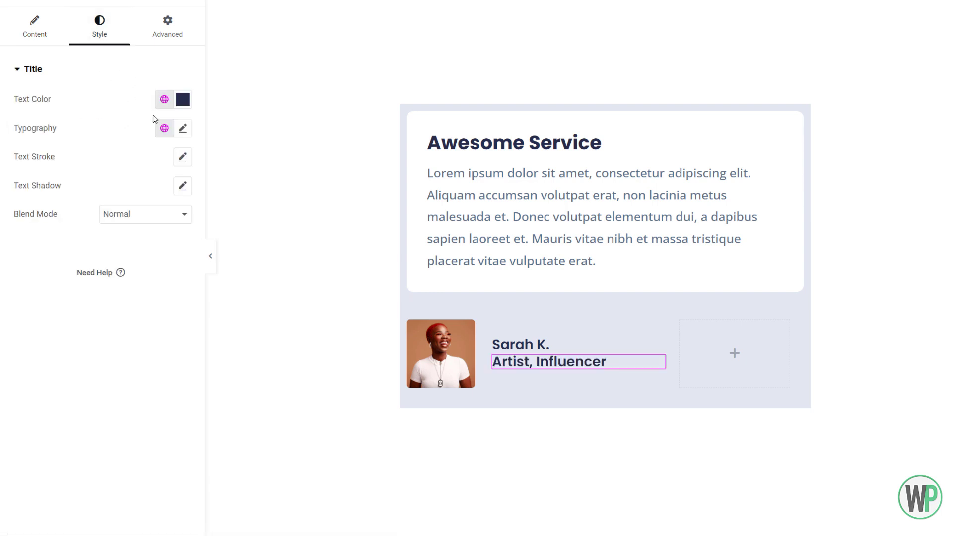
left_click(160, 100)
left_click(132, 216)
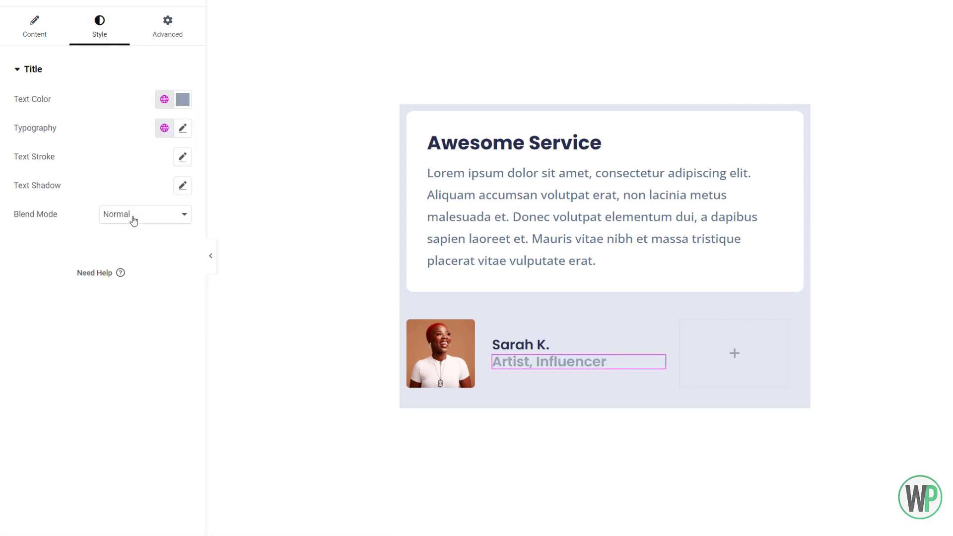
left_click(183, 128)
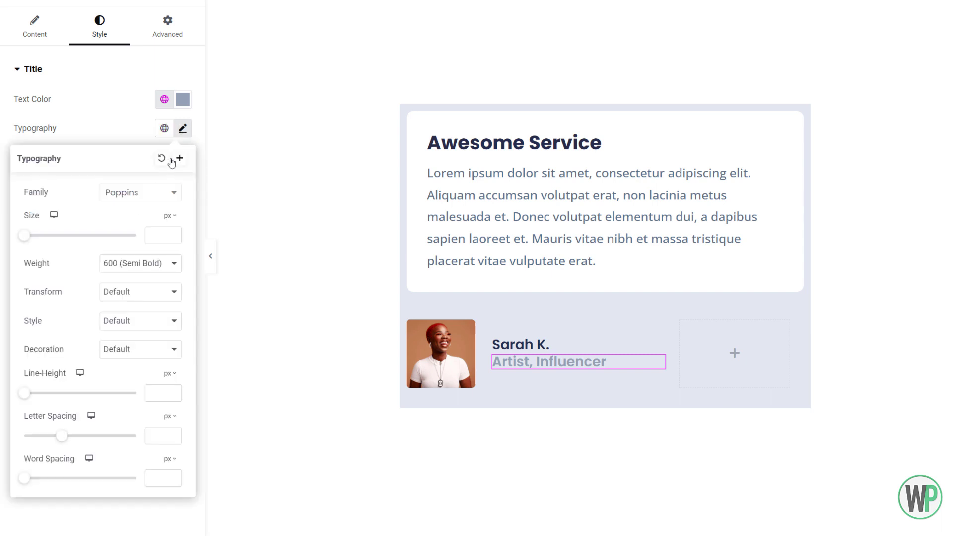
left_click(165, 128)
left_click(132, 224)
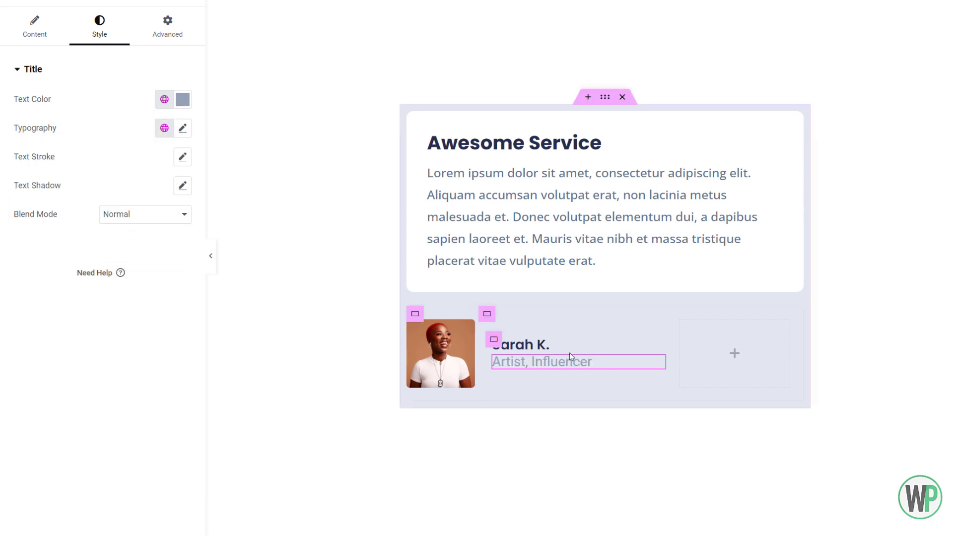
- Set the person name heading's font size to 22 px
left_click(519, 345)
left_click(99, 27)
left_click(182, 128)
left_click(172, 232)
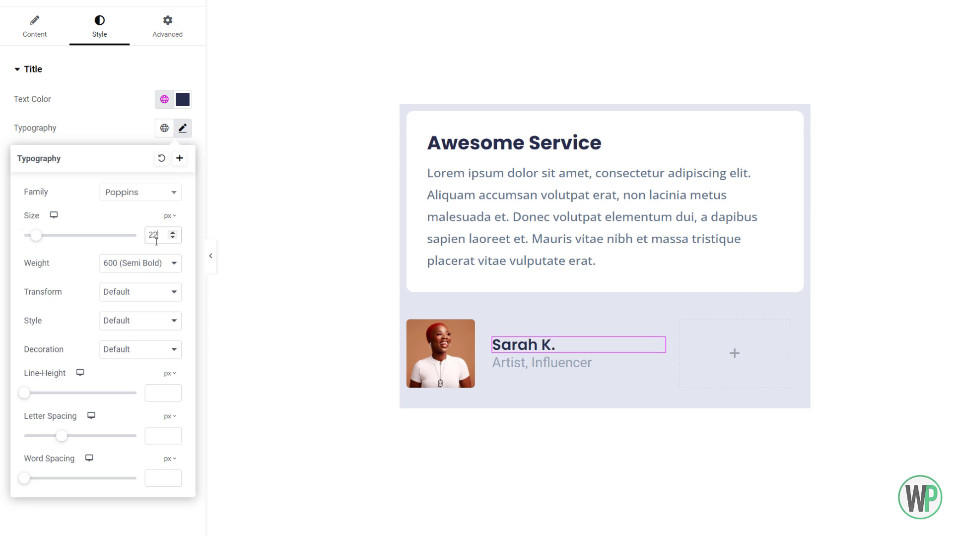
- Try Theme Color 9 and custom grey #6F6F6F on the designation heading and restore its global Text color
left_click(521, 366)
left_click(182, 129)
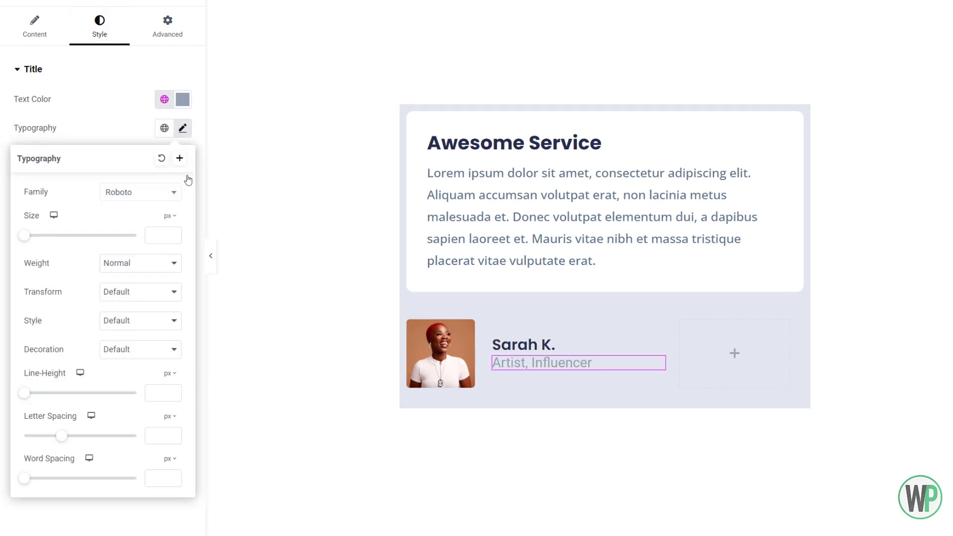
left_click(164, 99)
scroll(104, 260, "down", 5)
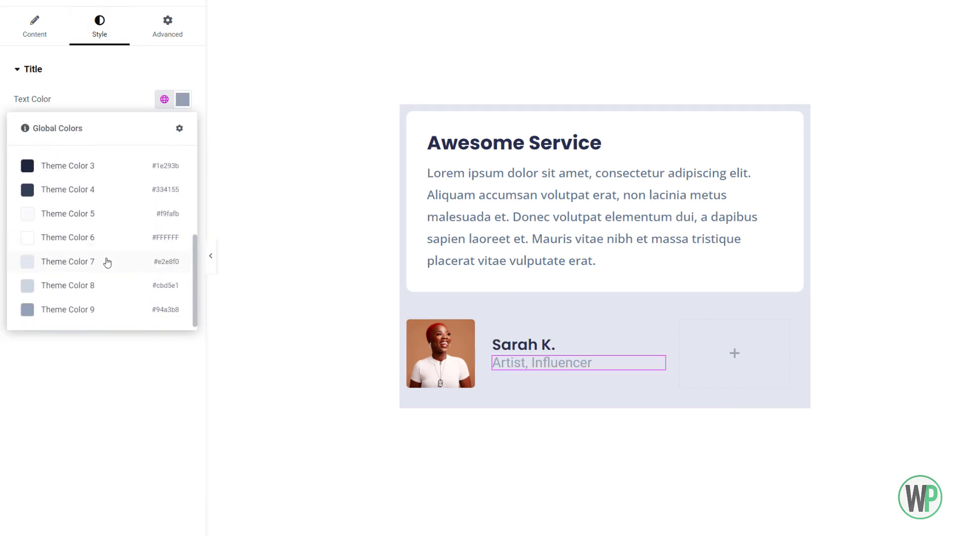
left_click(105, 309)
left_click(182, 99)
left_click(26, 216)
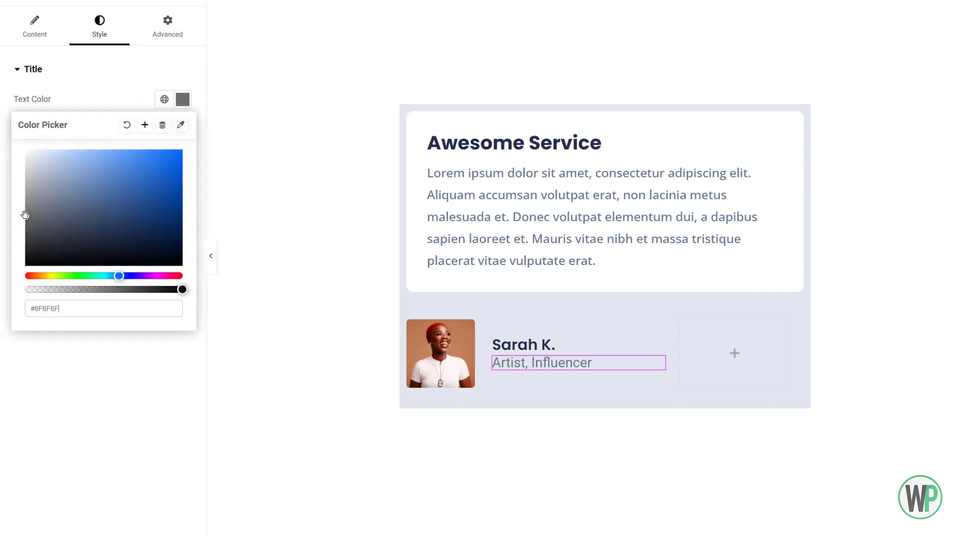
left_click(165, 99)
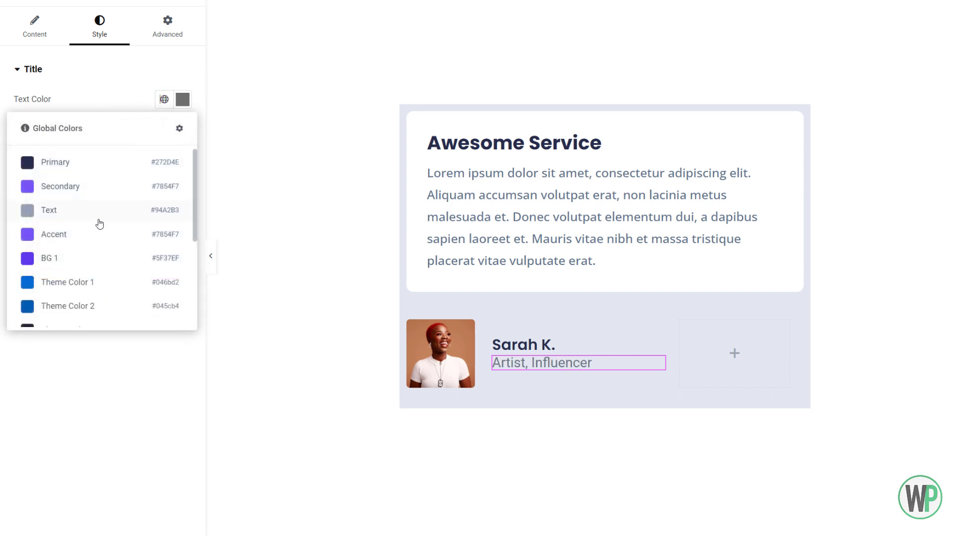
left_click(99, 218)
- Set the designation heading's font size to 14 px
left_click(183, 128)
left_click(155, 234)
type("14")
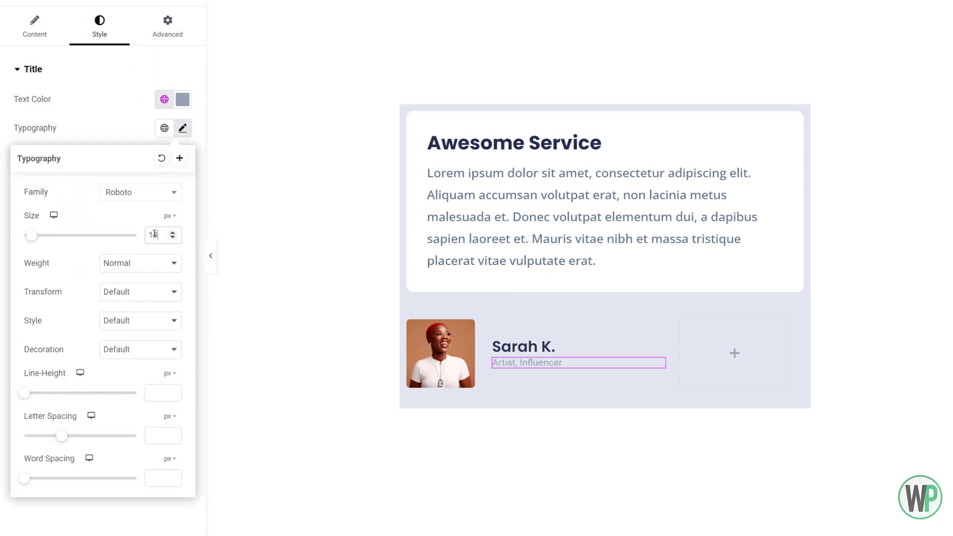
- Set the gap between elements in the name and designation container to 10 px
left_click(491, 342)
left_click(170, 375)
type("5")
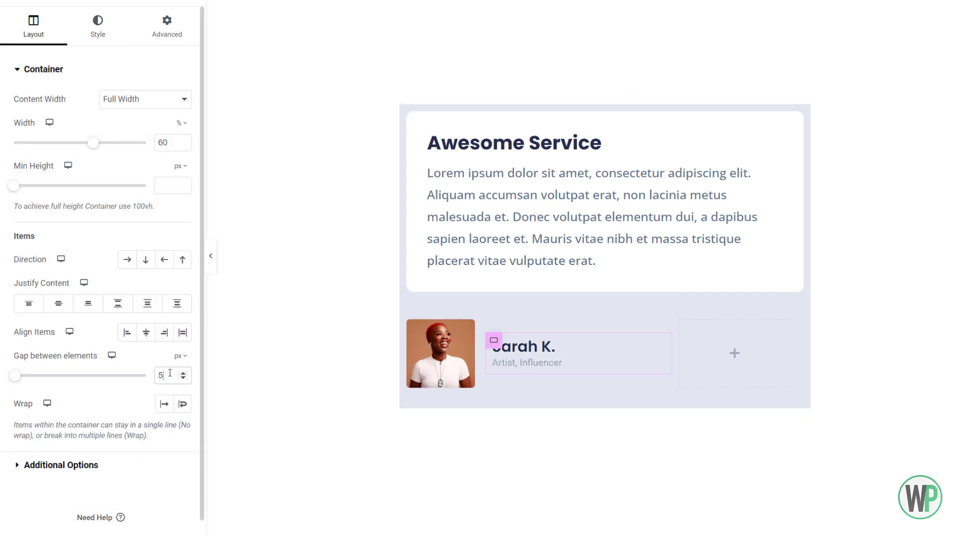
type("10")
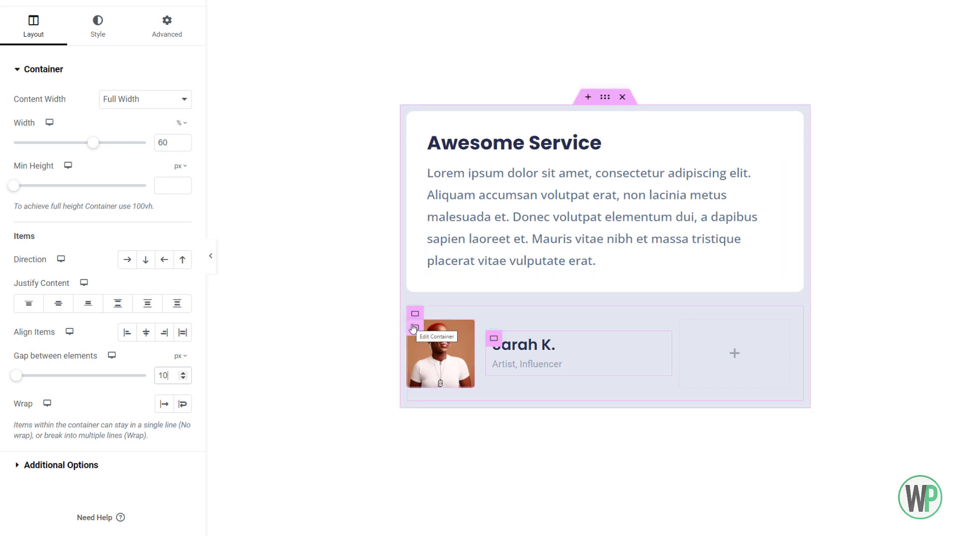
- Set the width of the container holding the reviewer image to 90 px
left_click(410, 330)
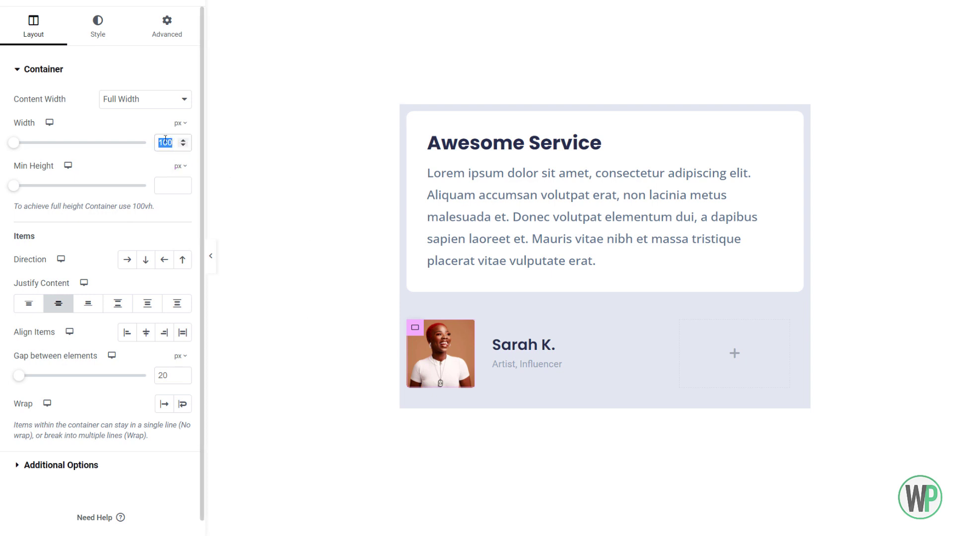
type("90")
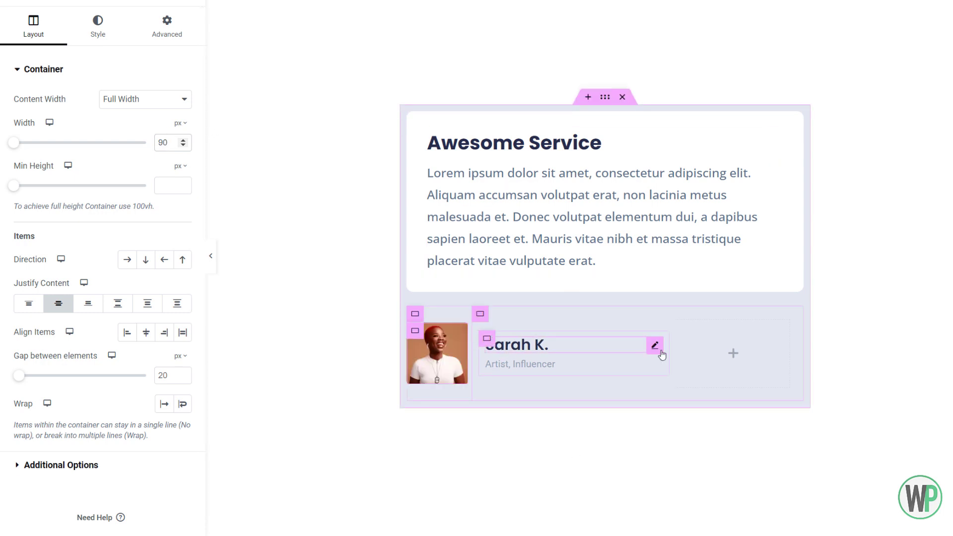
- Search the widgets for "soc" and add Social Icons to the empty container beside the reviewer's name
left_click(193, 1)
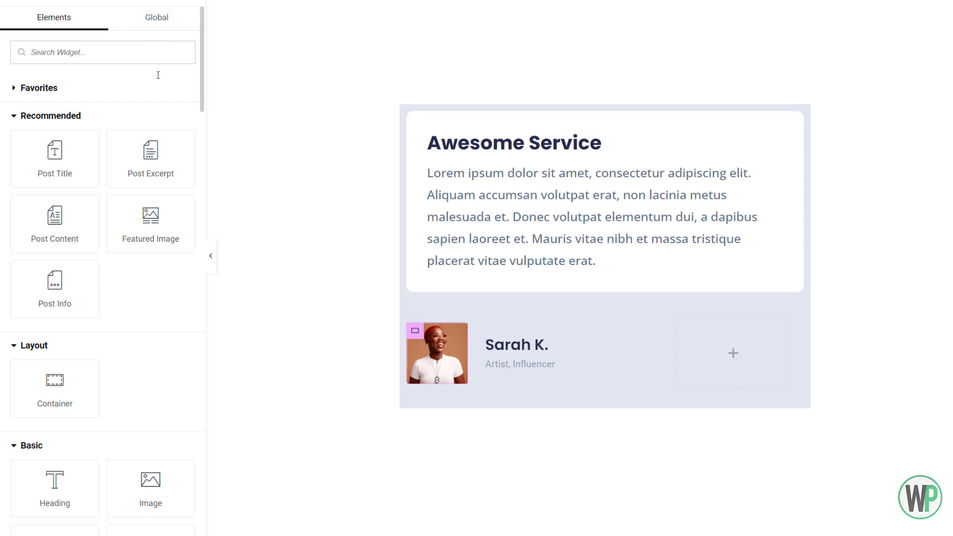
type("soc")
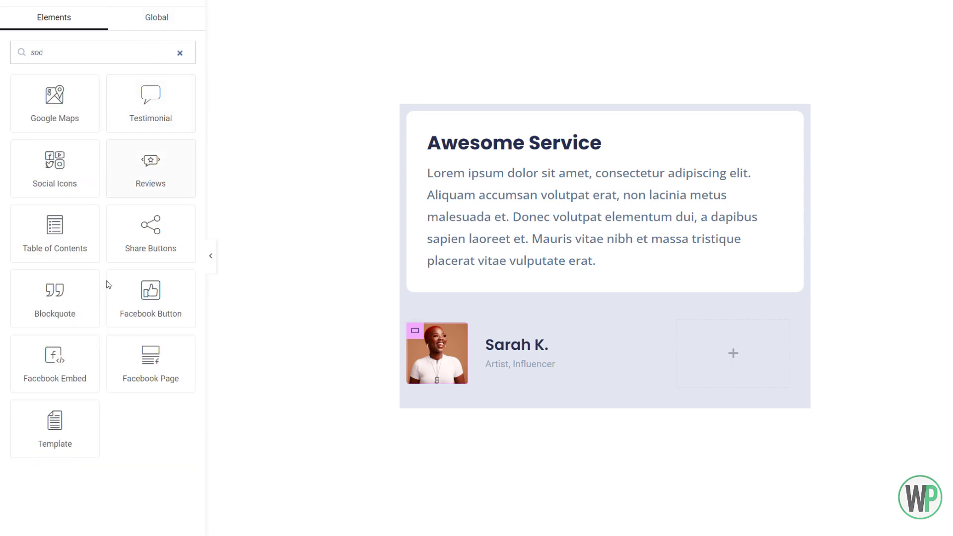
left_click_drag(87, 187, 719, 357)
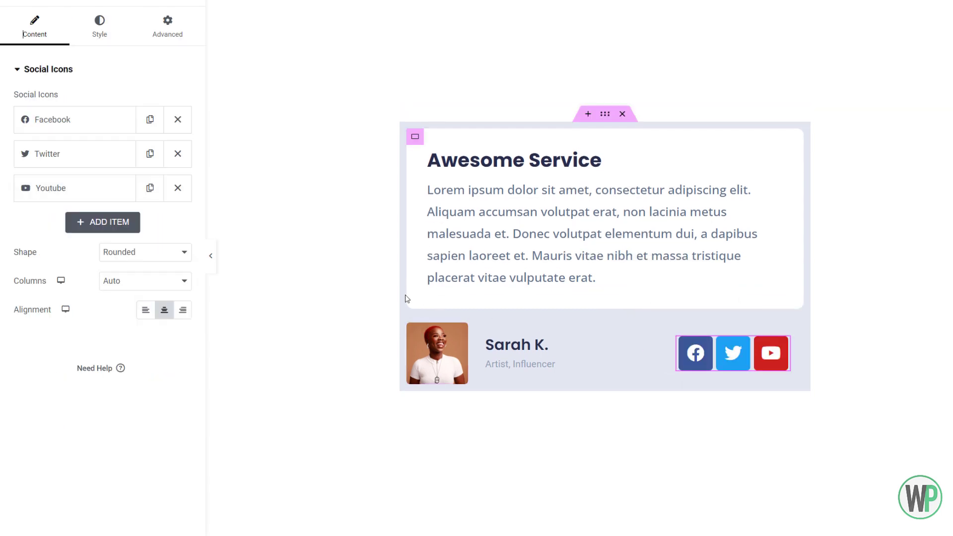
- Link the Facebook social icon dynamically to the ACF URL Field with the key Facebook URL
left_click(73, 114)
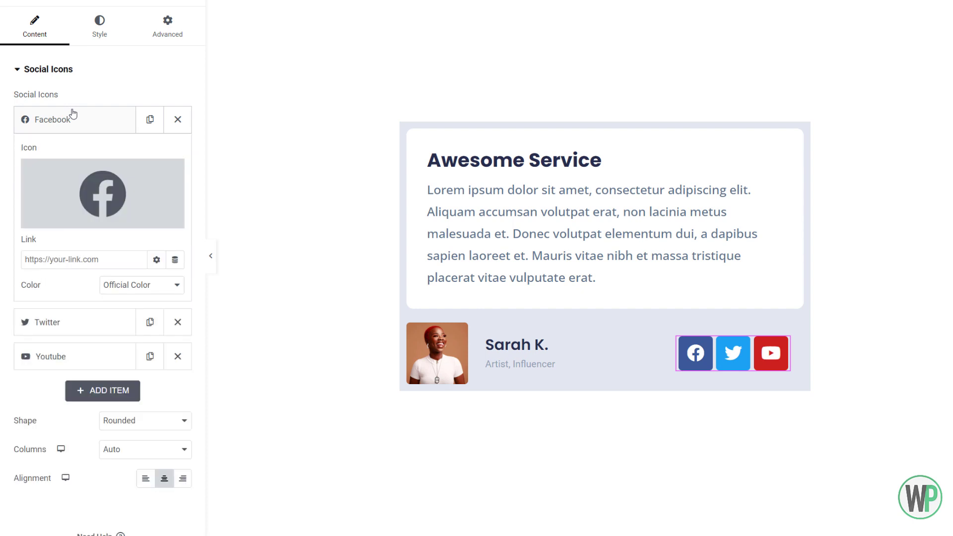
left_click(175, 260)
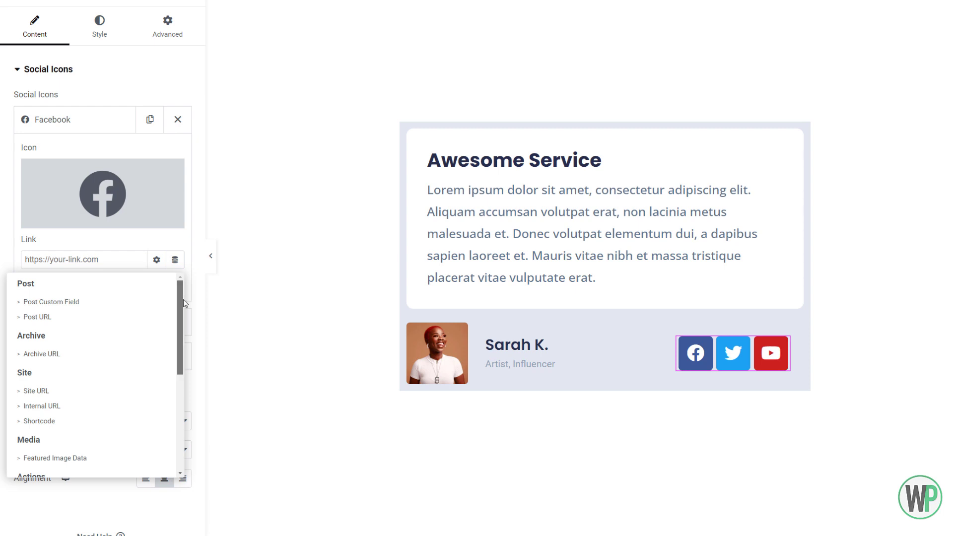
left_click_drag(181, 290, 189, 404)
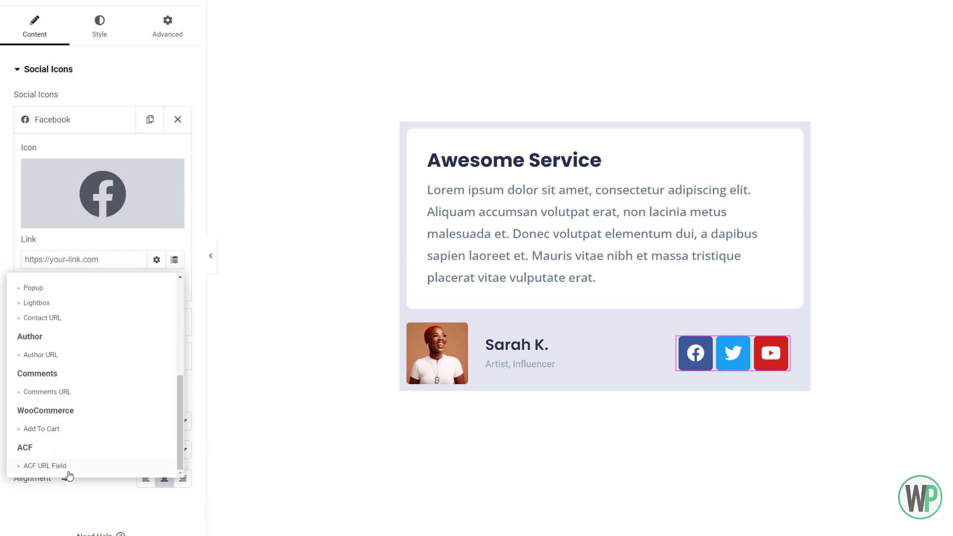
left_click(45, 466)
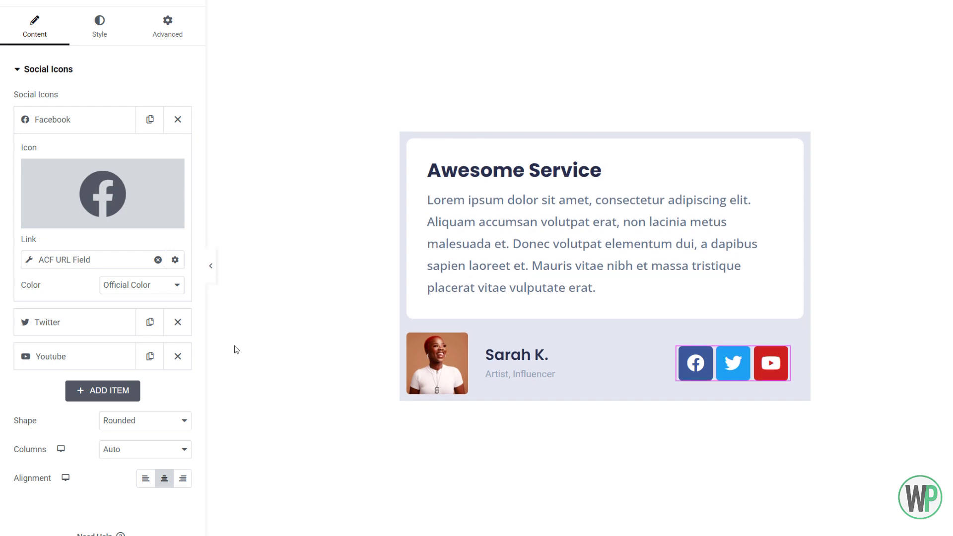
left_click(128, 264)
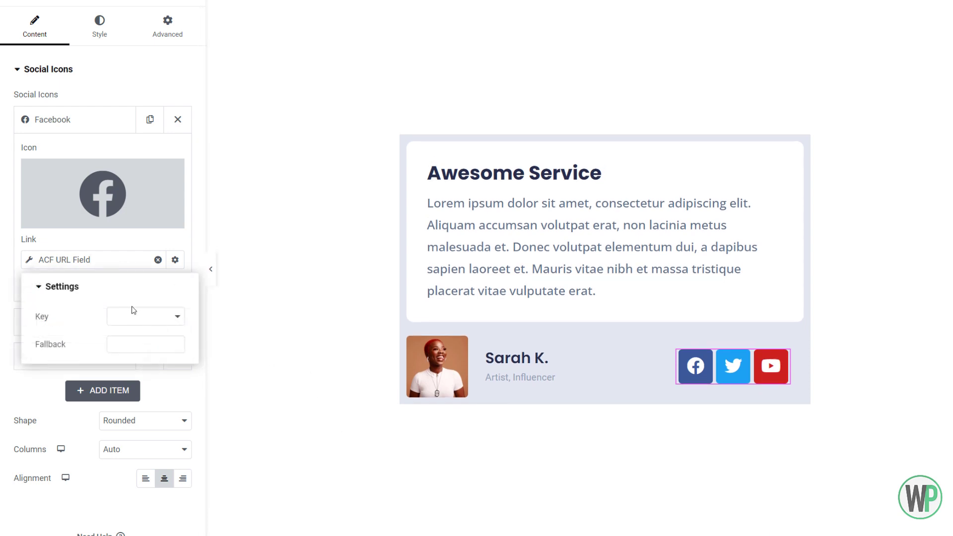
left_click(132, 315)
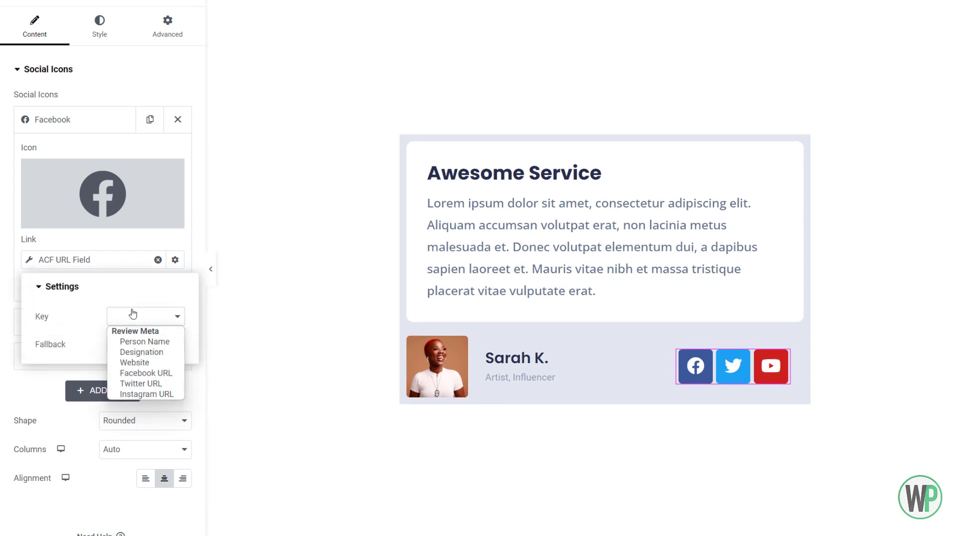
left_click(162, 374)
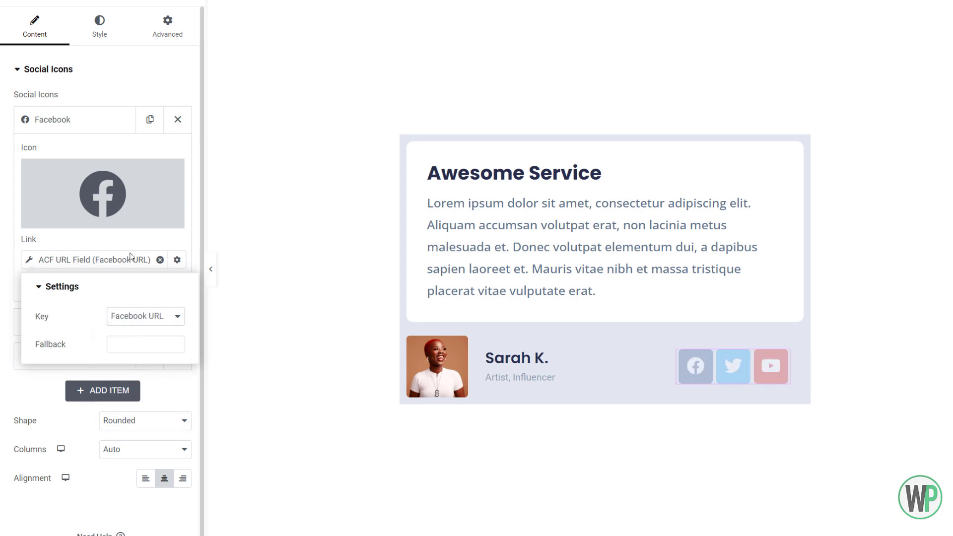
left_click(93, 129)
- Link the Twitter social icon dynamically to the ACF URL Field with the key Twitter URL
left_click(123, 163)
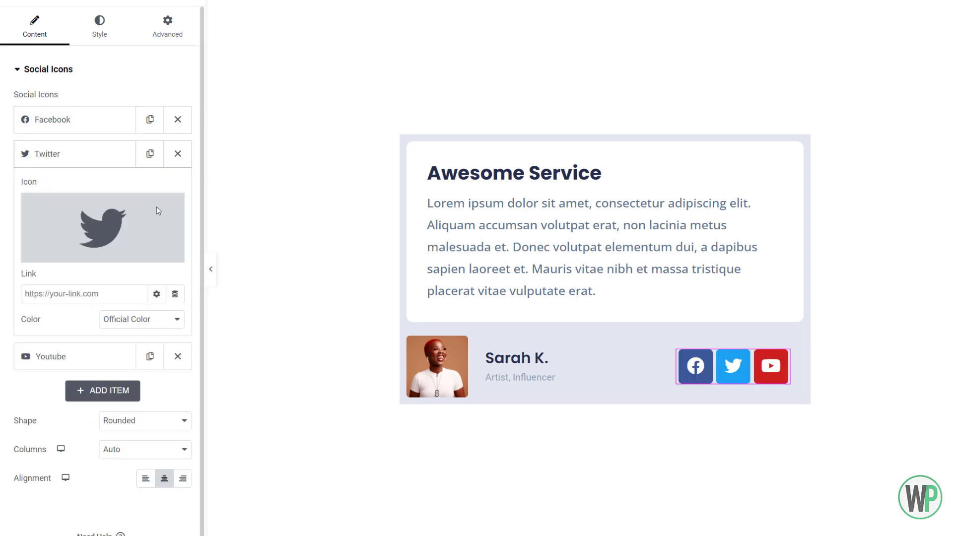
left_click(175, 293)
scroll(125, 460, "down", 5)
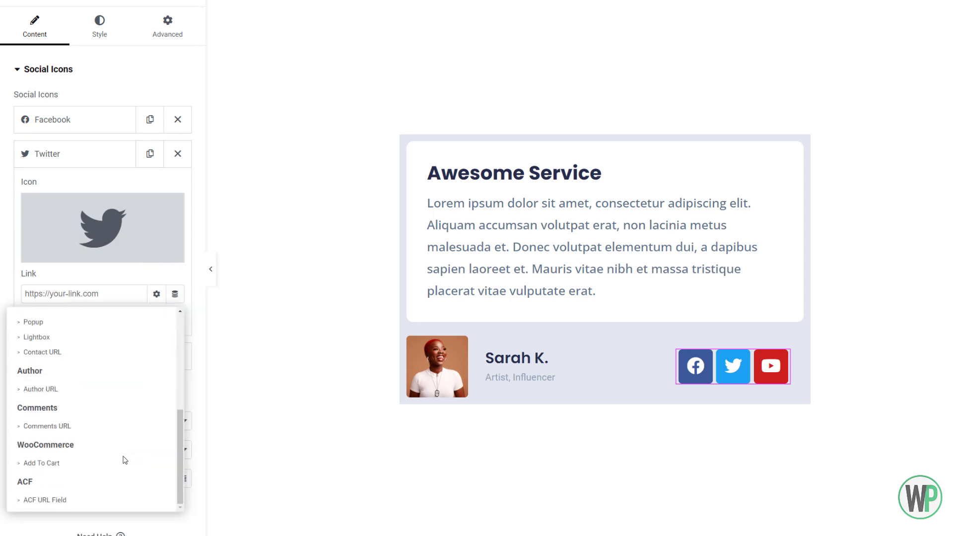
left_click(104, 501)
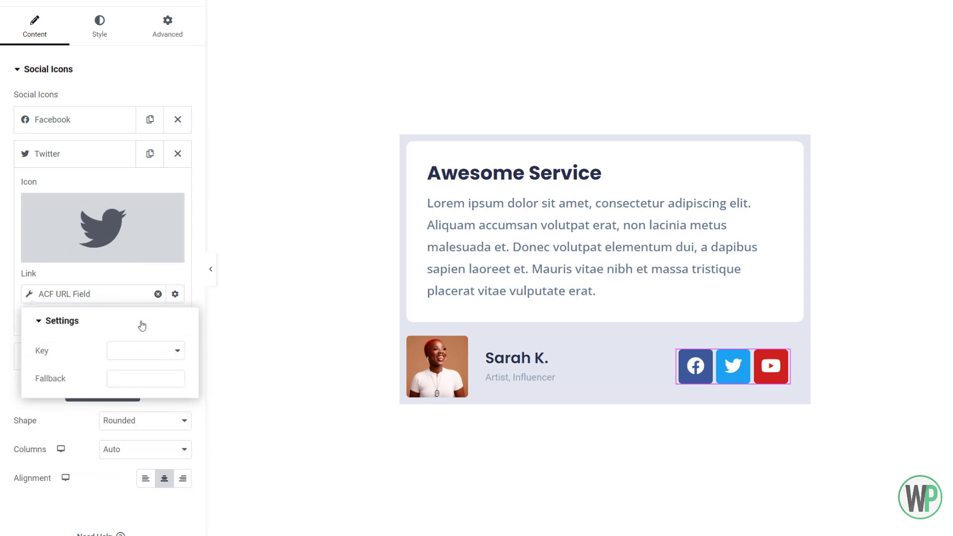
left_click(133, 312)
left_click(118, 298)
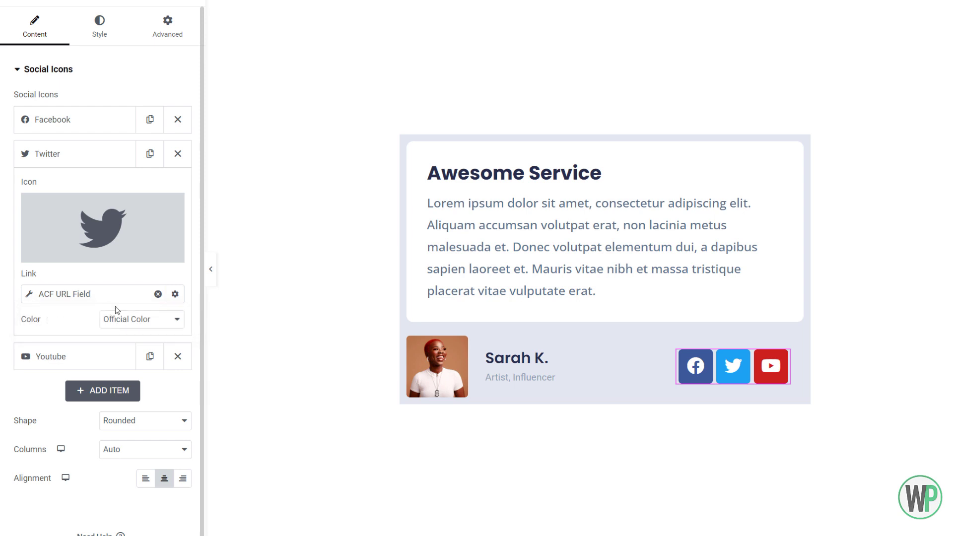
left_click(123, 319)
left_click(135, 350)
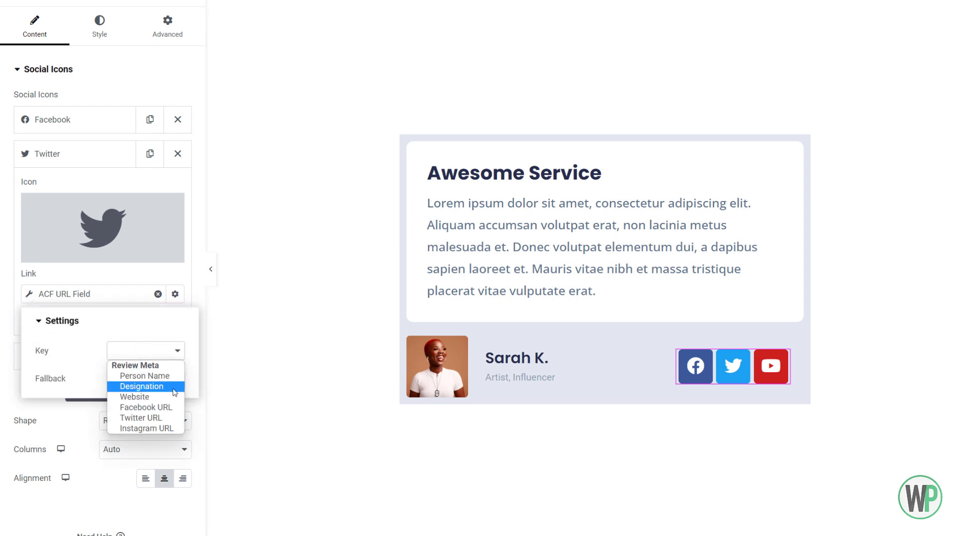
left_click(168, 418)
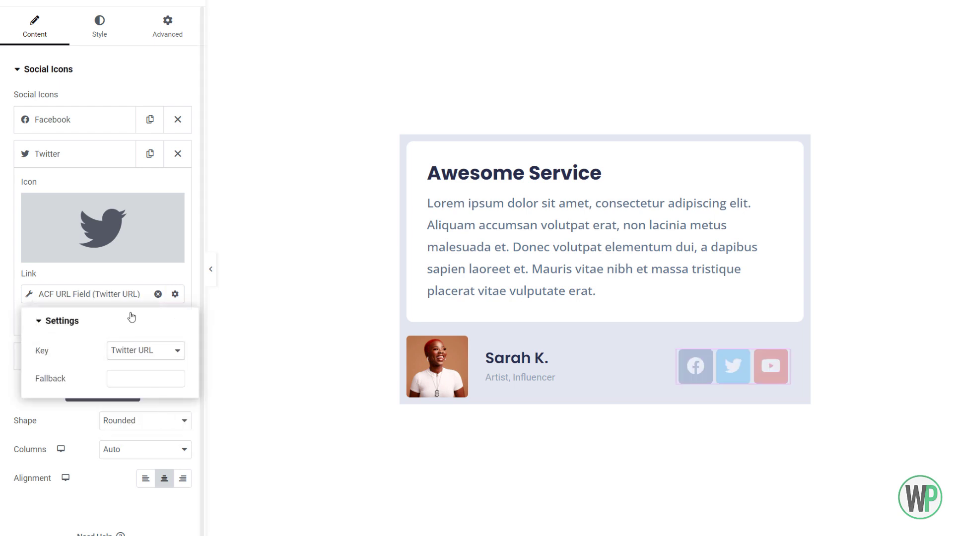
left_click(119, 158)
left_click(158, 156)
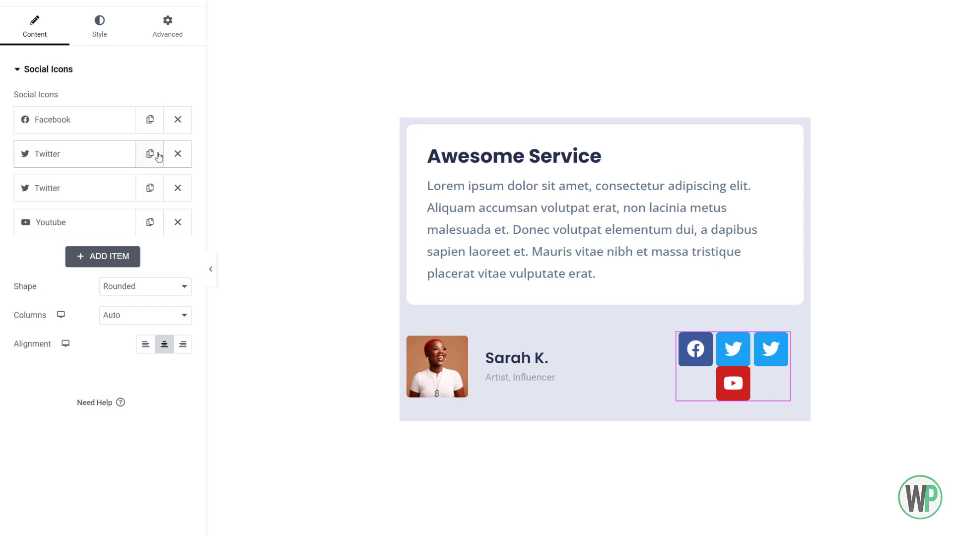
left_click(174, 195)
- Replace the Youtube item's icon with the Instagram icon, searching the icon library for "ins"
left_click(130, 194)
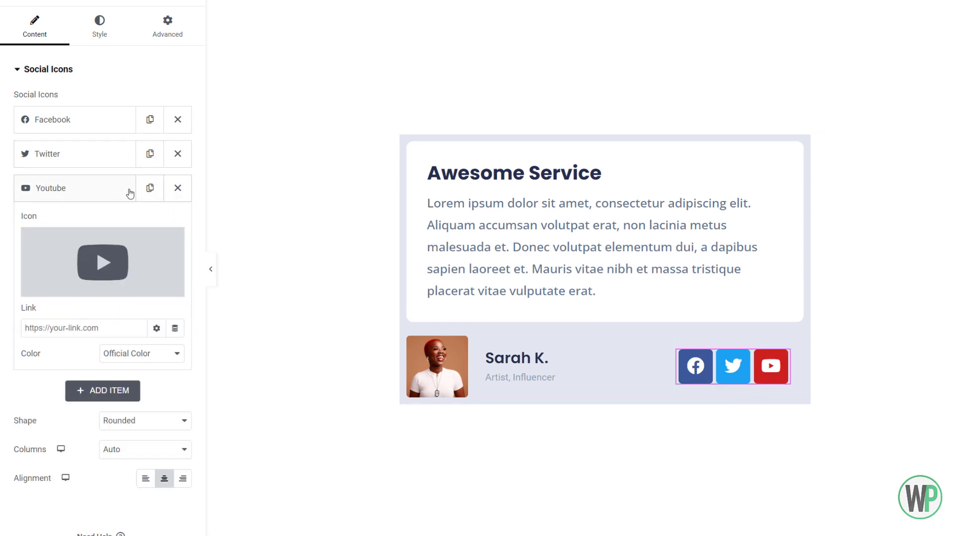
left_click(92, 288)
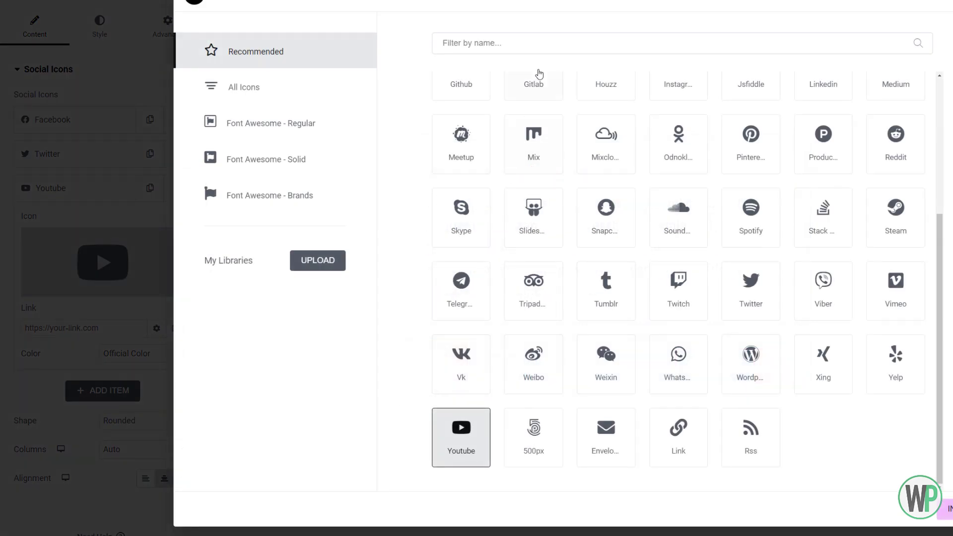
left_click(535, 45)
type("ins")
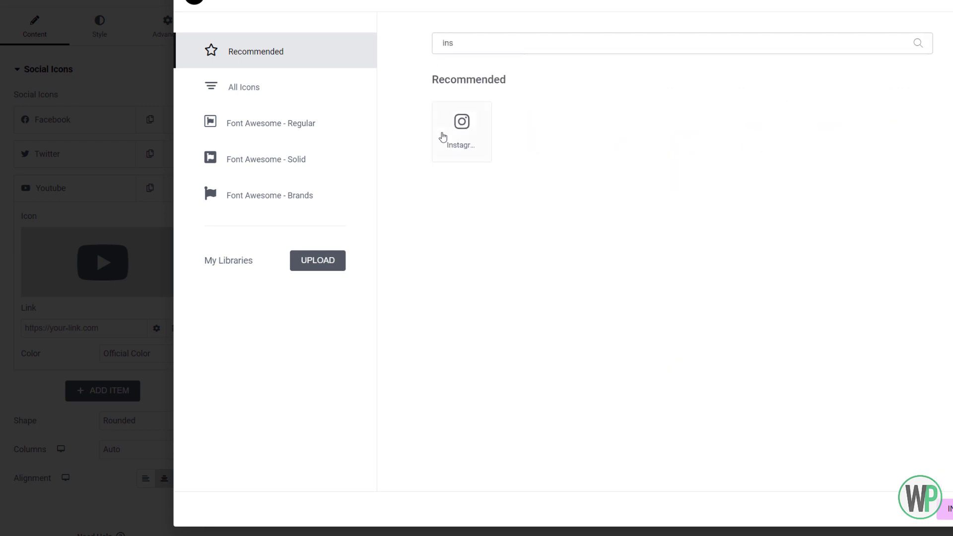
left_click(449, 137)
left_click(945, 509)
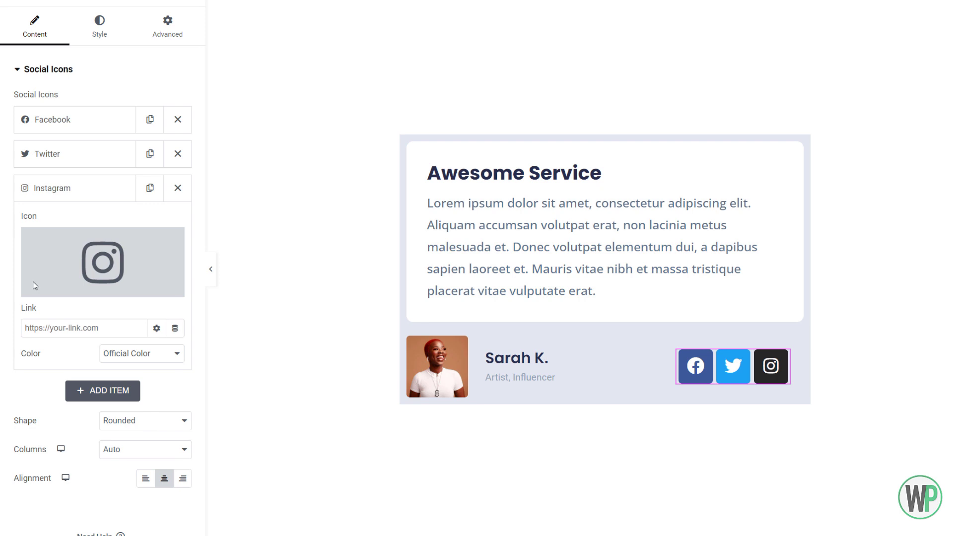
- Link the Instagram social icon dynamically to the ACF URL Field with the key Instagram URL
left_click(175, 328)
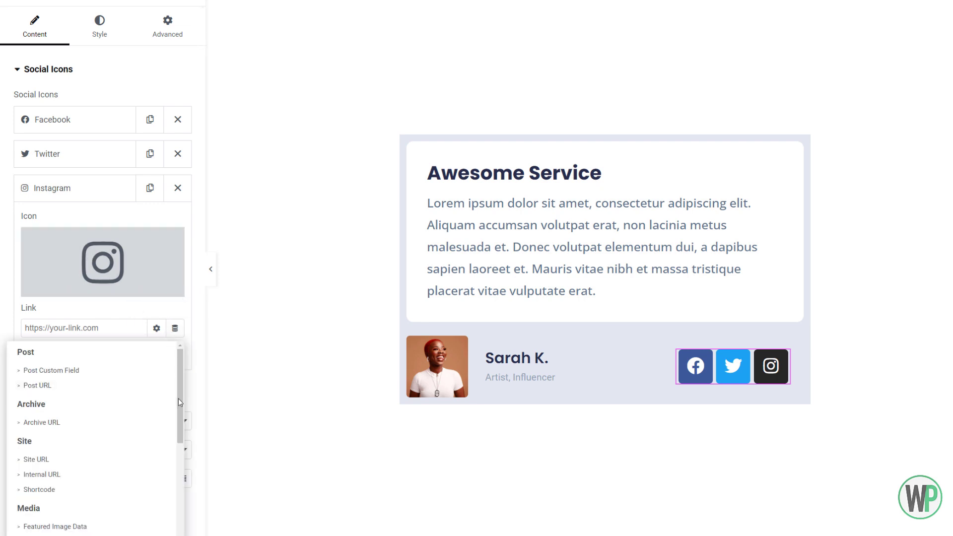
left_click_drag(178, 398, 149, 510)
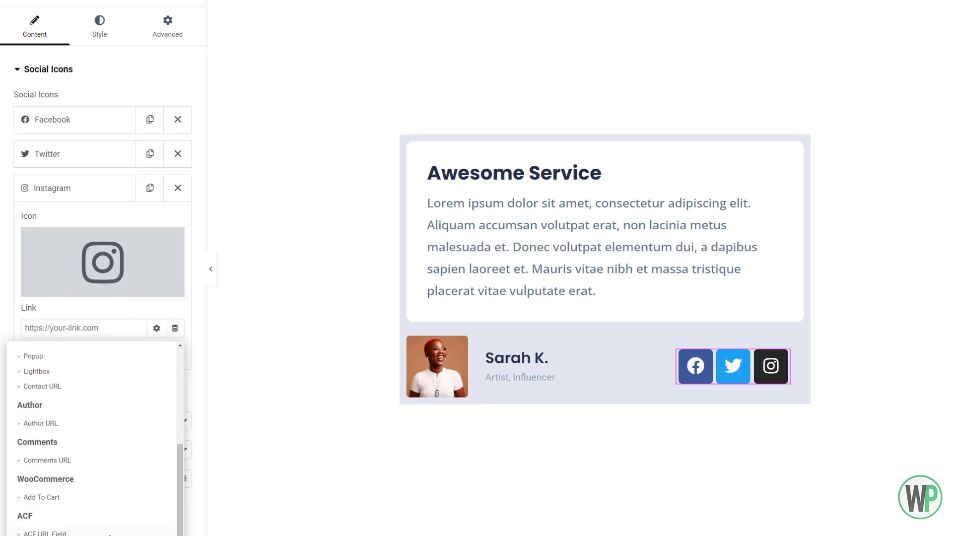
left_click(111, 533)
left_click(138, 328)
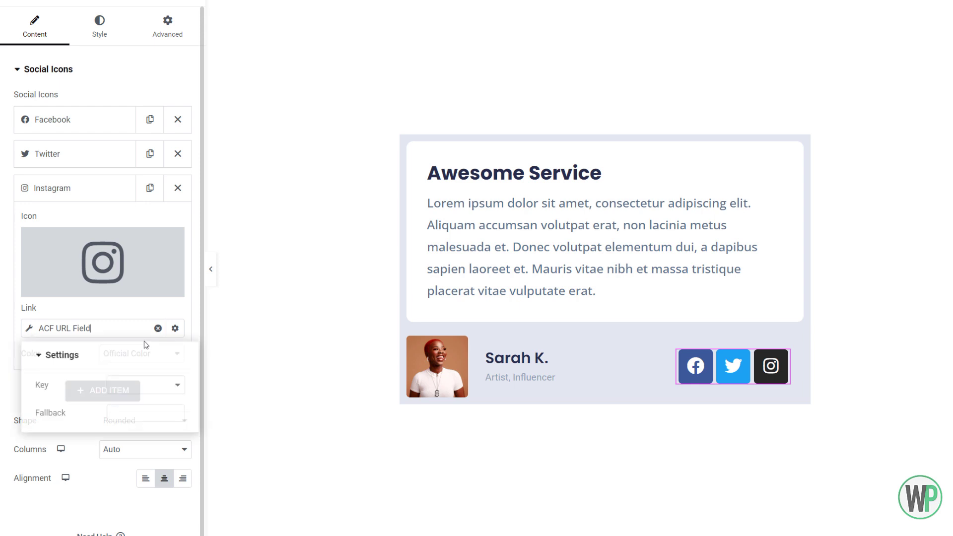
left_click(144, 383)
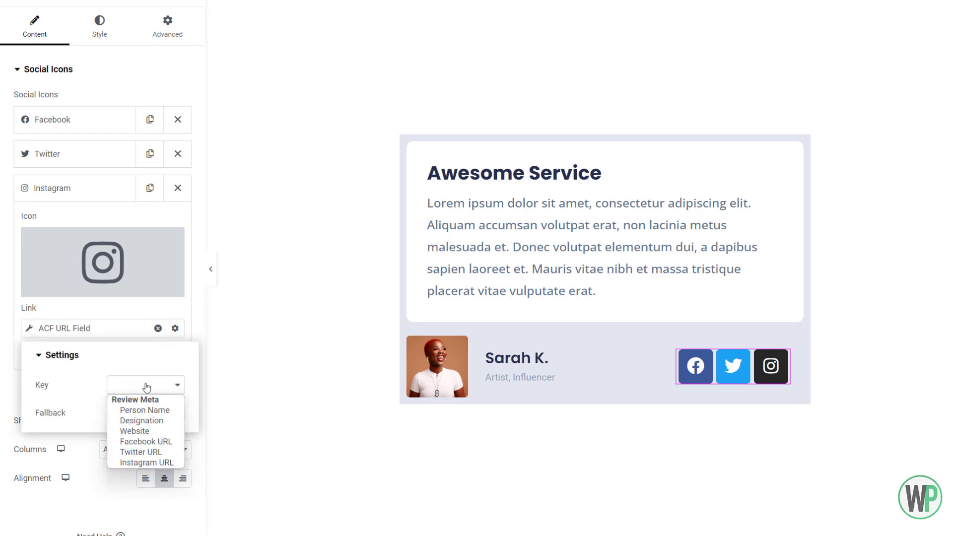
left_click(164, 464)
left_click(119, 188)
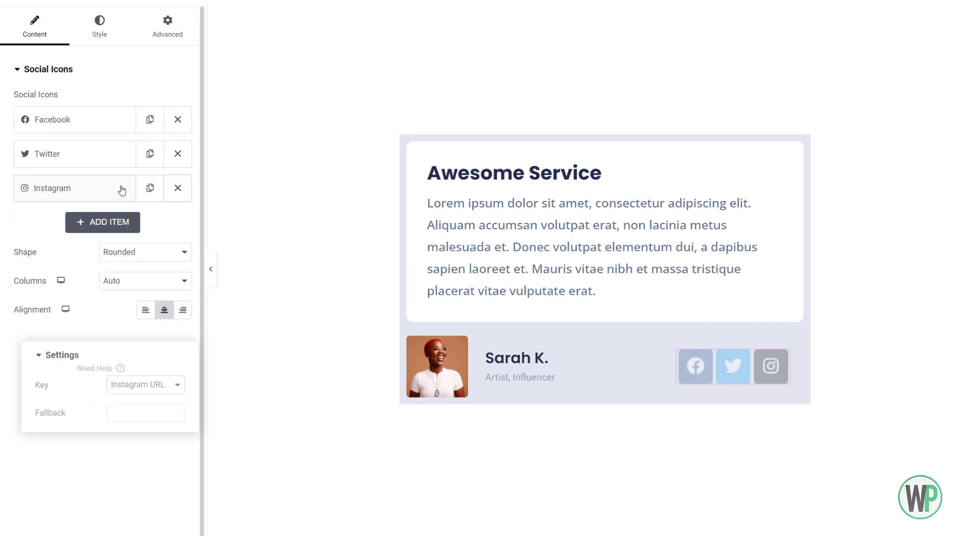
- Add a fourth item to the social icons and open the icon library for it
left_click(128, 222)
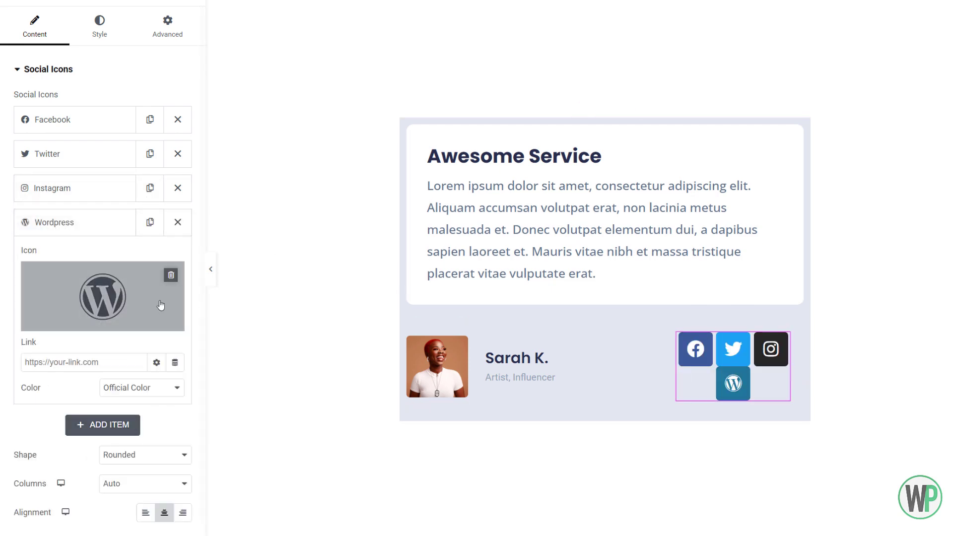
left_click(62, 322)
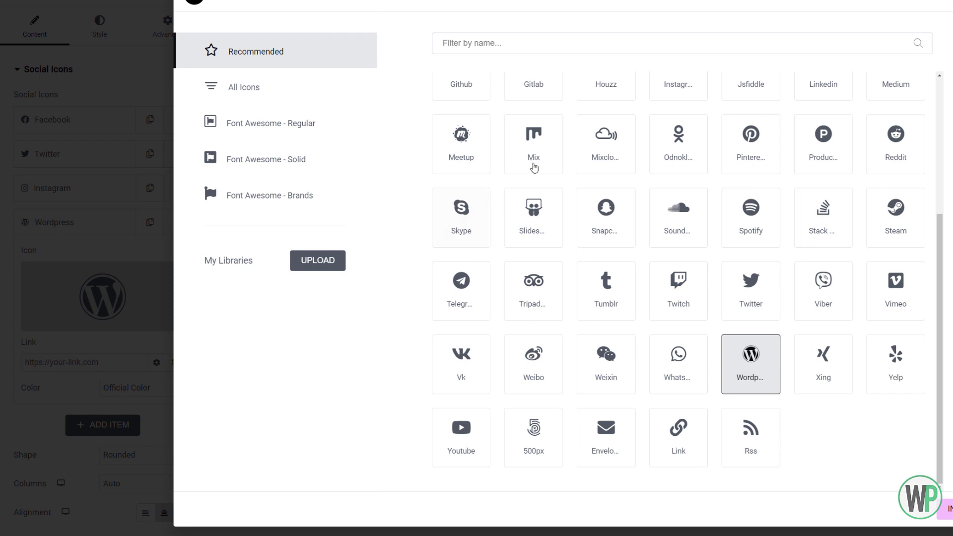
type("glo")
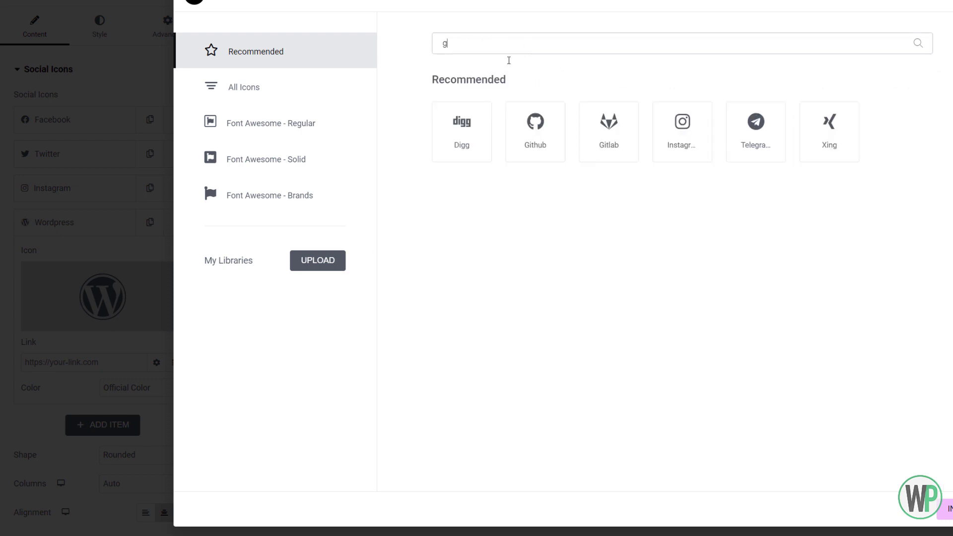
key("BackSpace")
key("BackSpace")
key("BackSpace")
type("we")
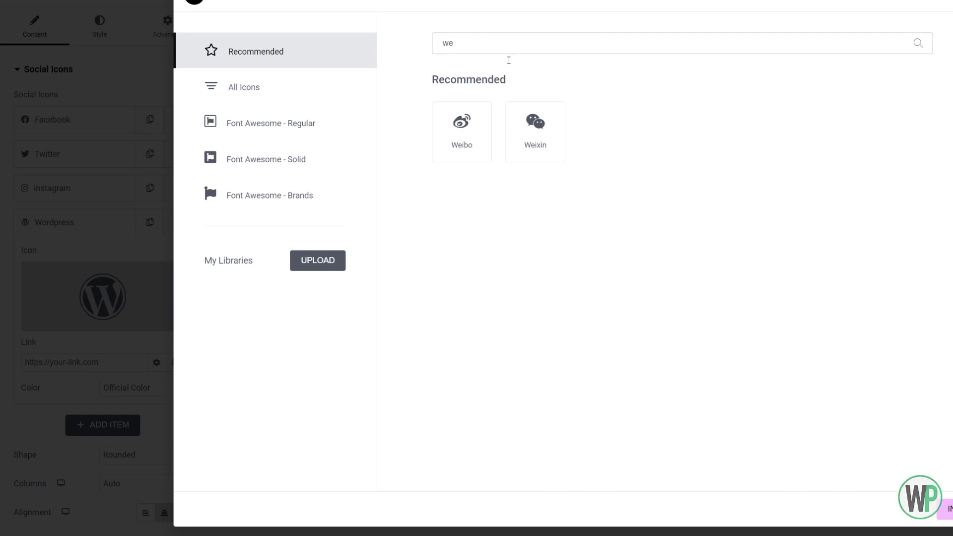
key("BackSpace")
key("BackSpace")
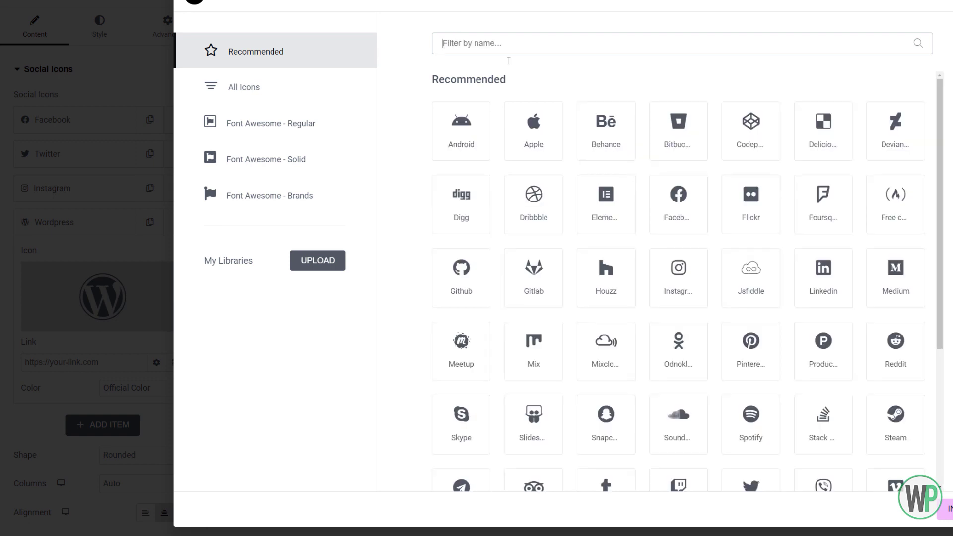
- Search all icons for "glob" and insert the plain Globe icon for the fourth social item
left_click(291, 97)
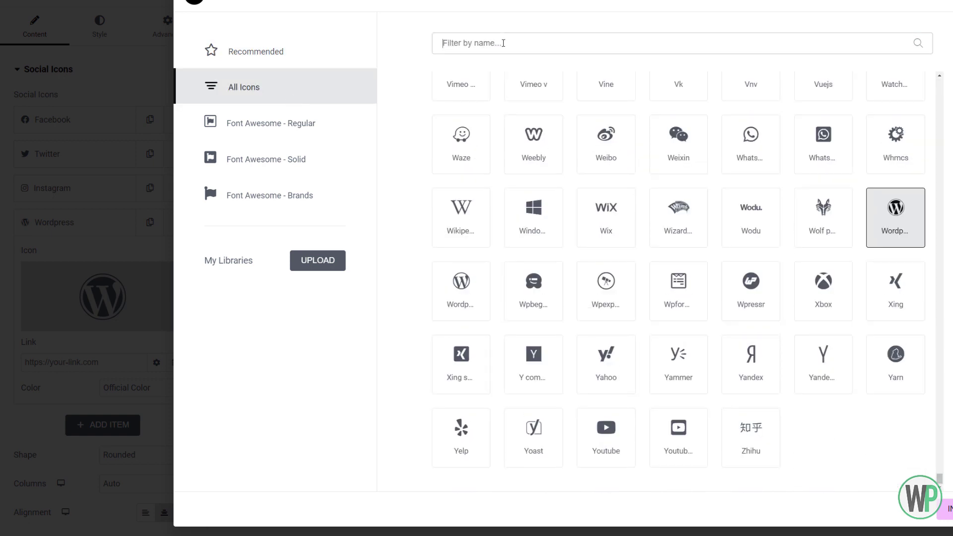
left_click(500, 49)
type("glob")
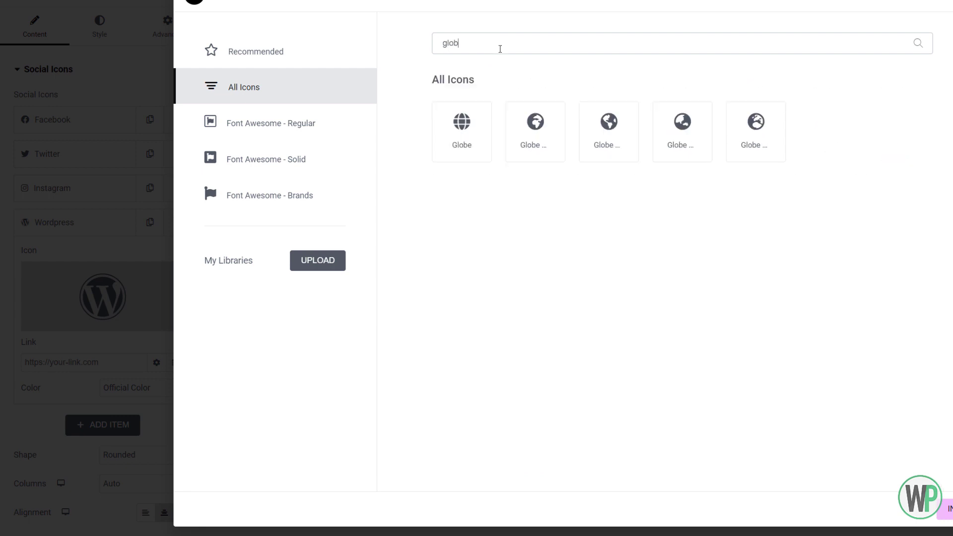
left_click(468, 119)
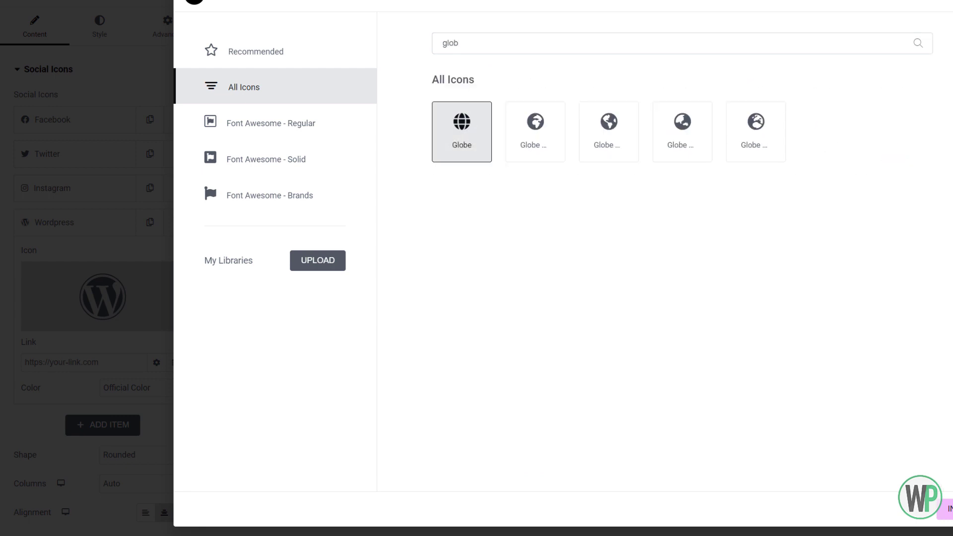
left_click(946, 509)
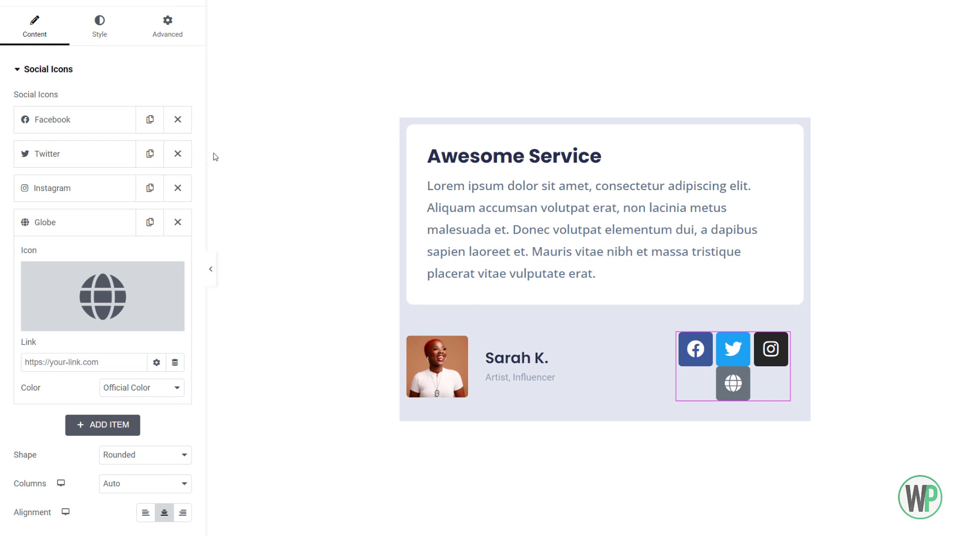
- Link the Globe social icon dynamically to the ACF URL Field with the key Website
left_click(175, 363)
scroll(182, 278, "down", 5)
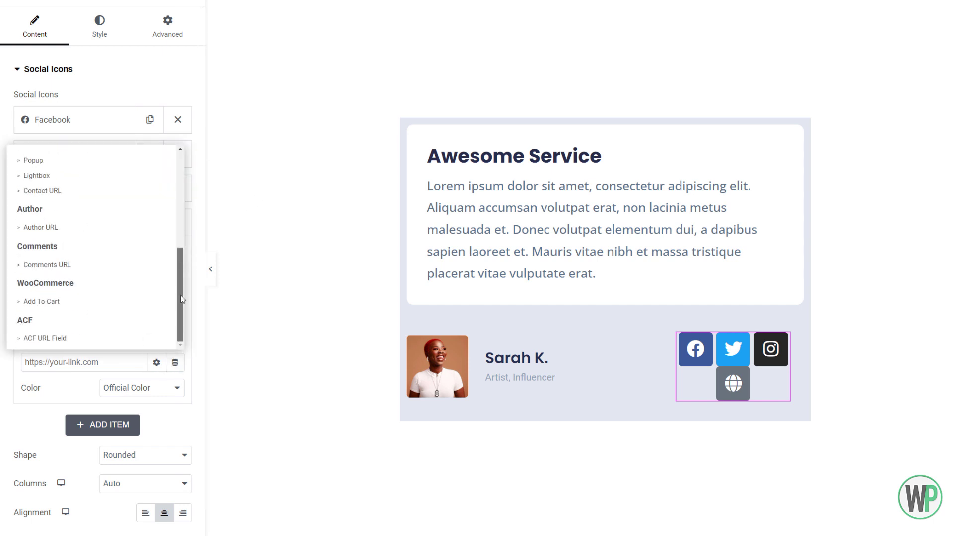
left_click(89, 339)
left_click(111, 362)
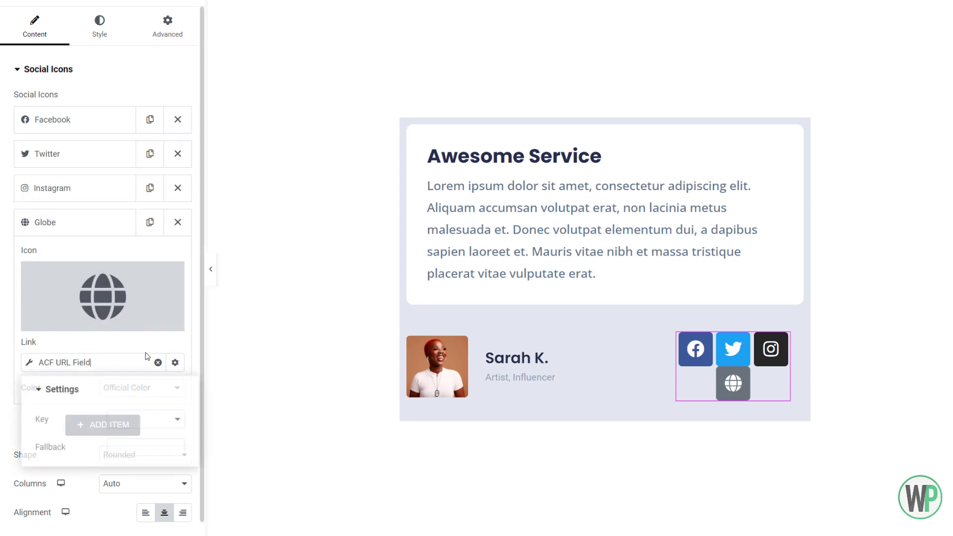
left_click(172, 423)
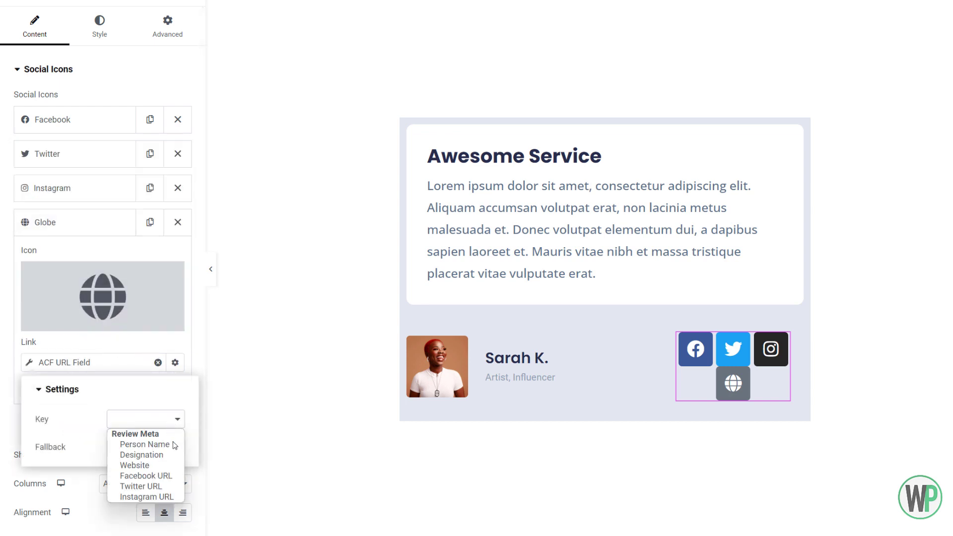
left_click(145, 463)
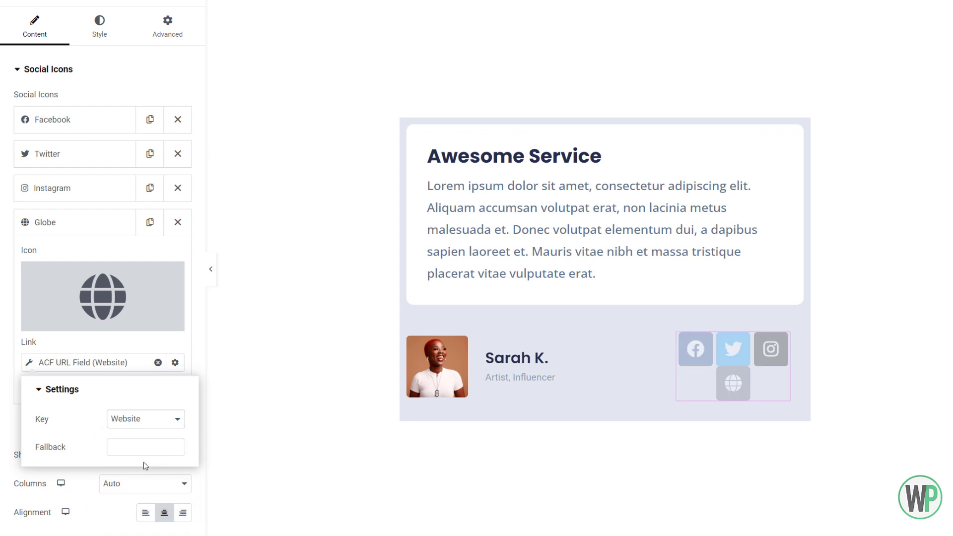
- Check the Facebook icon's link options for opening in a new window, then collapse the item
left_click(92, 127)
left_click(175, 260)
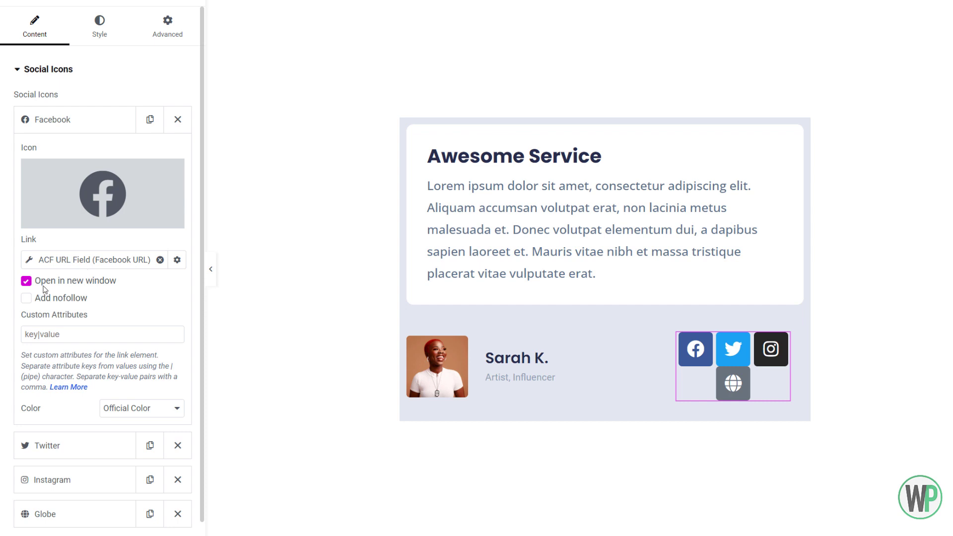
left_click(85, 131)
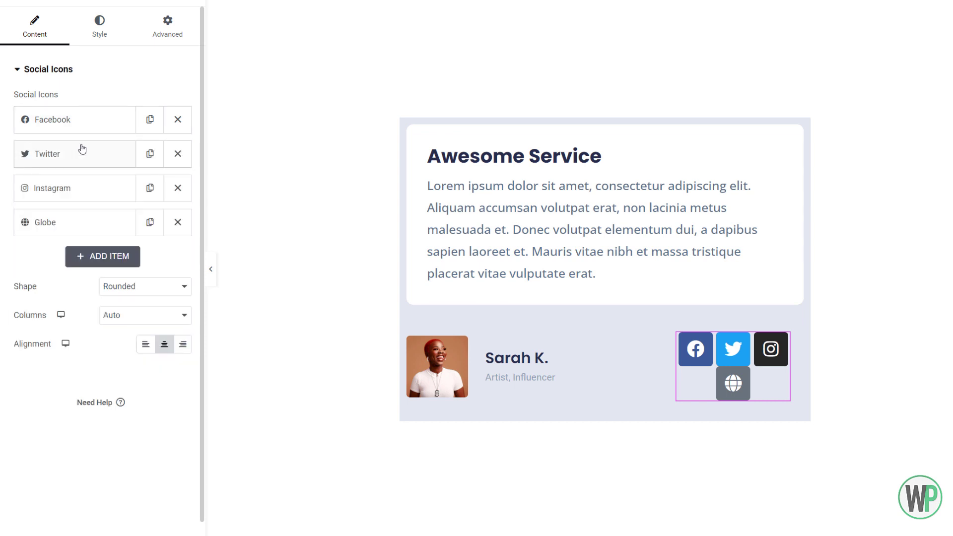
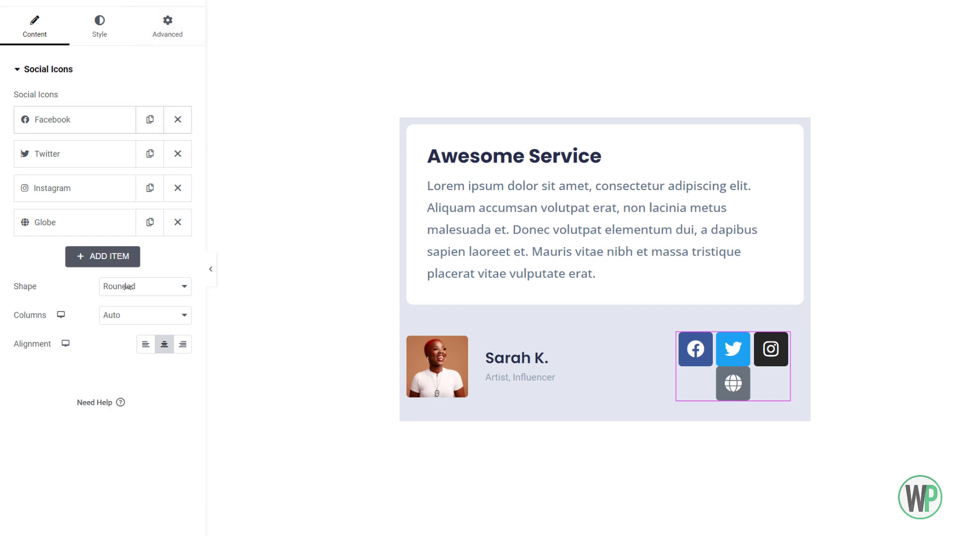
- Switch the social icons to custom colors, using the global Primary color for both their primary and secondary colors
left_click(100, 22)
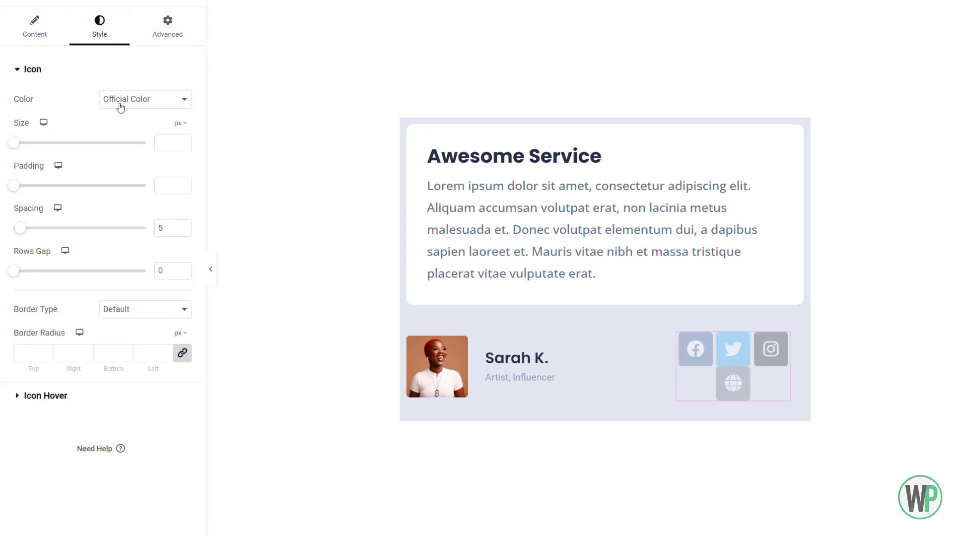
left_click(121, 102)
left_click(136, 124)
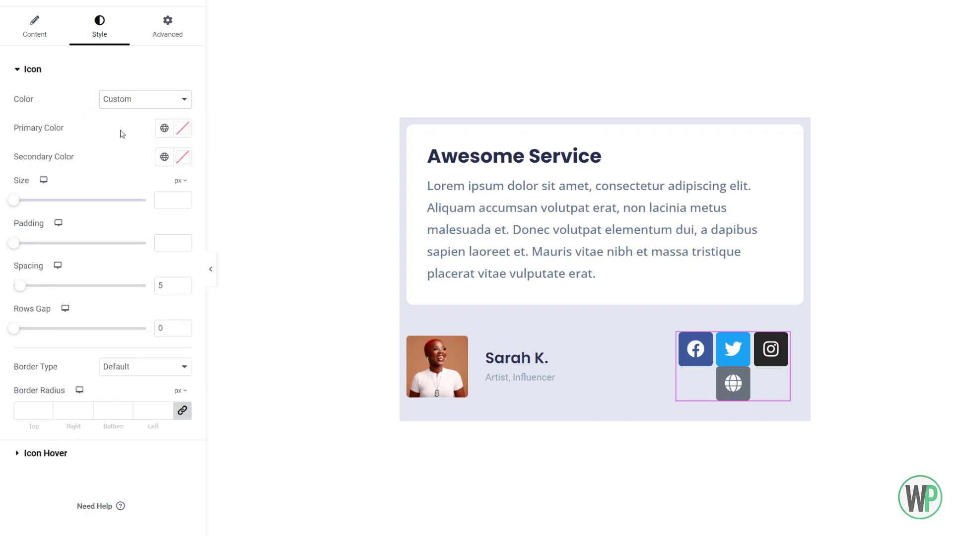
left_click(164, 128)
left_click(121, 199)
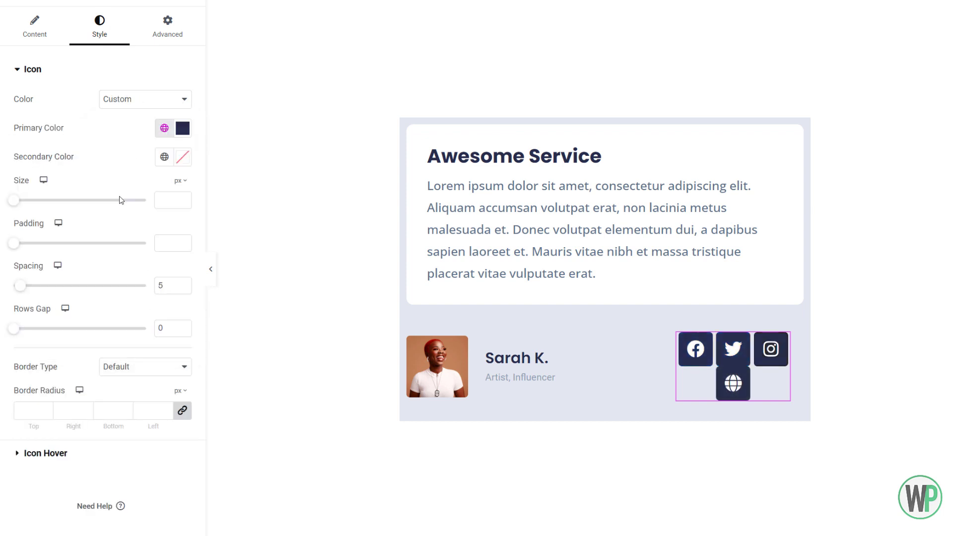
left_click(164, 158)
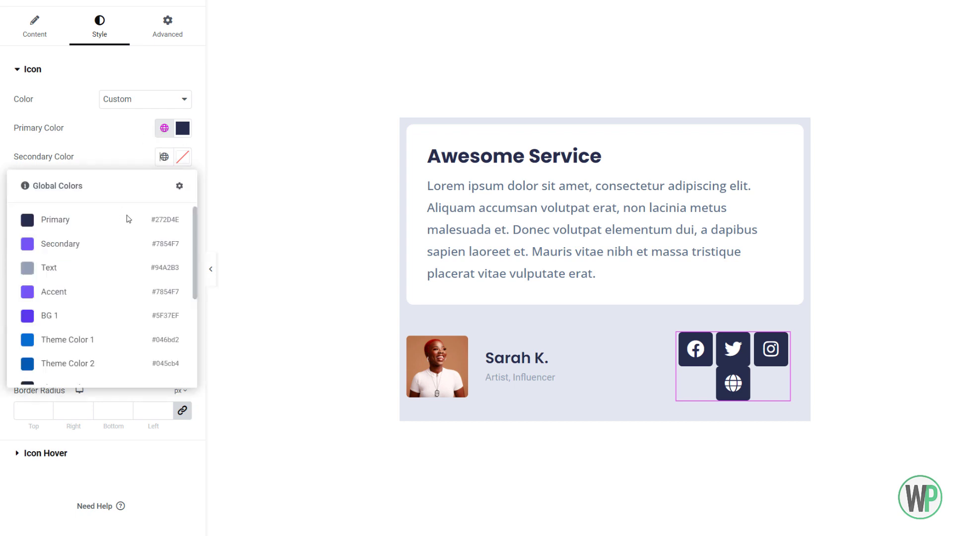
left_click(96, 218)
- Make the social icons' primary color fully transparent by reducing its opacity to zero (#272D4E00)
left_click(164, 128)
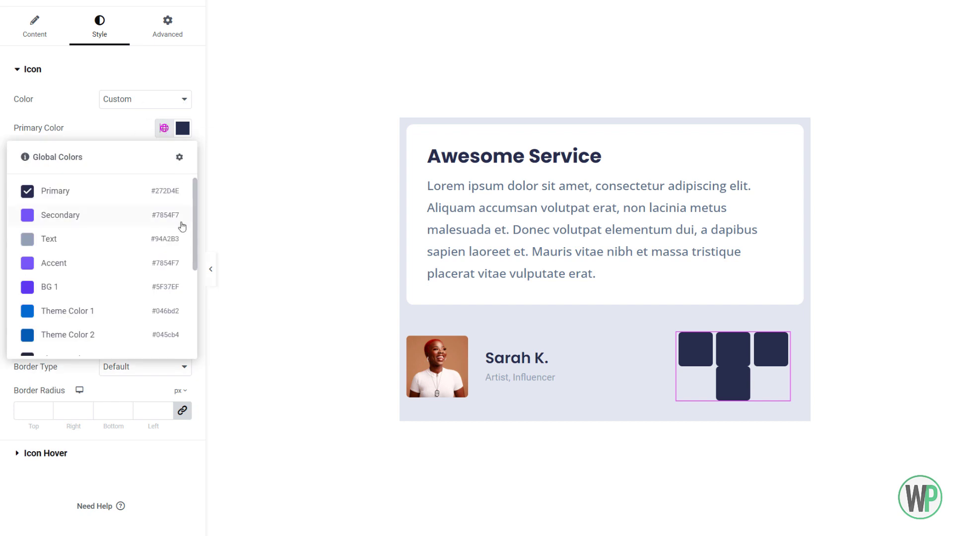
left_click(184, 130)
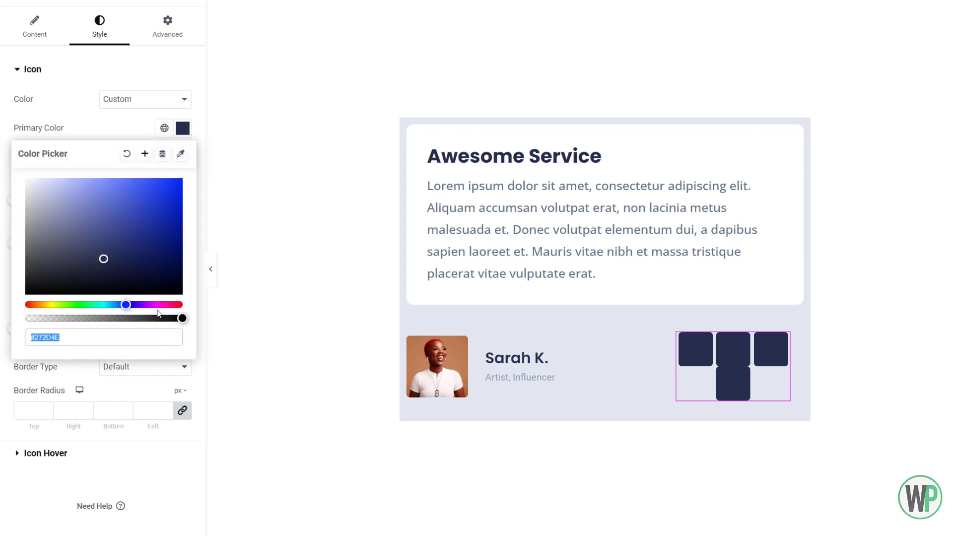
left_click_drag(169, 317, 17, 320)
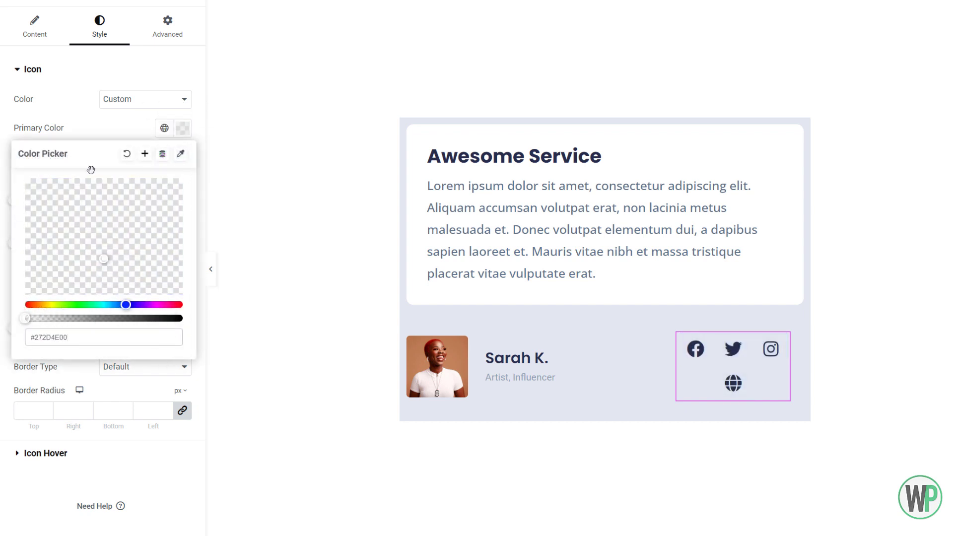
left_click(92, 138)
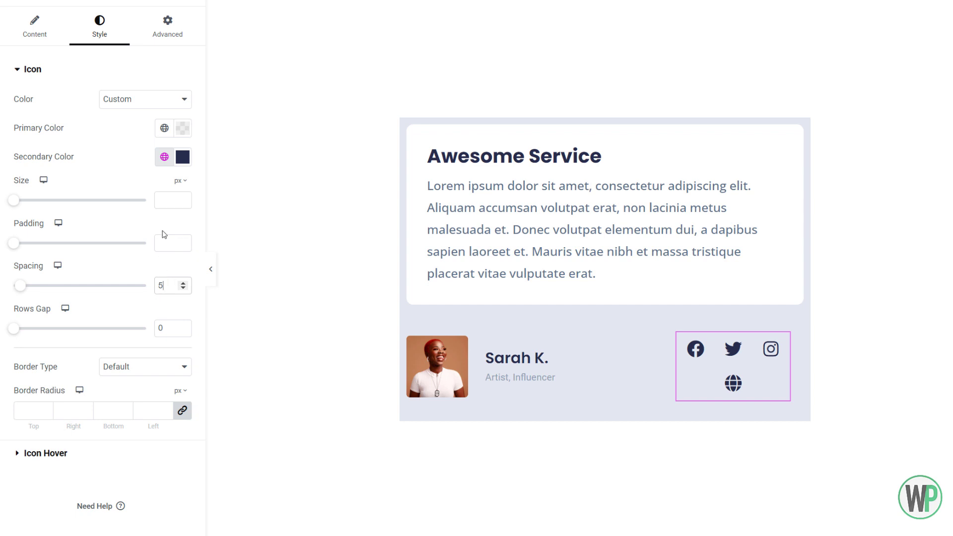
- Set the social icons' padding to 0 px and their size to 20 px
type("0")
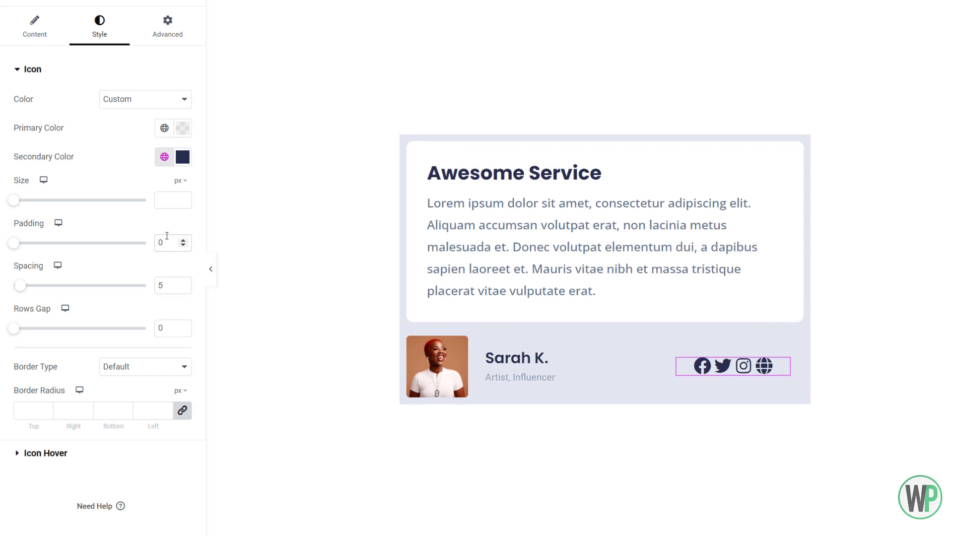
left_click(170, 206)
type("18")
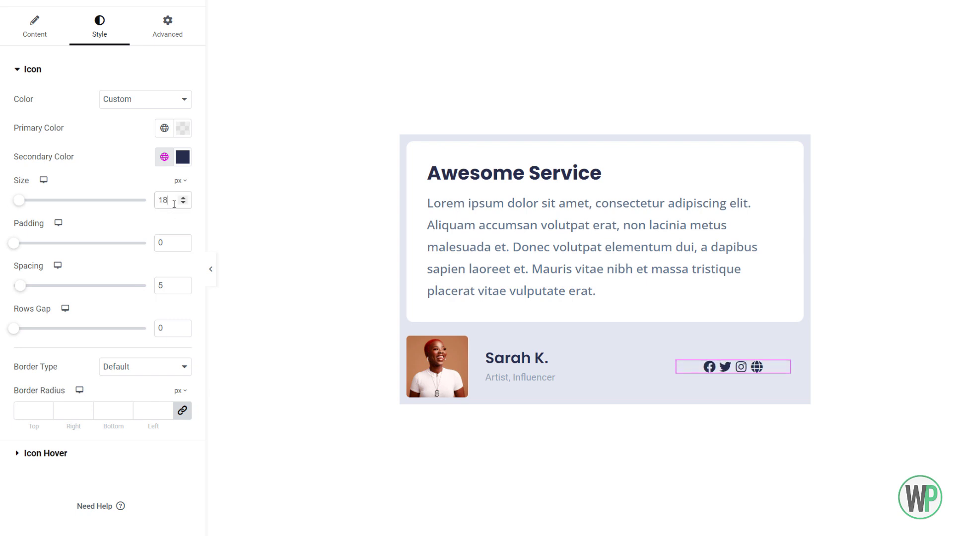
left_click(182, 198)
left_click(182, 197)
left_click(182, 198)
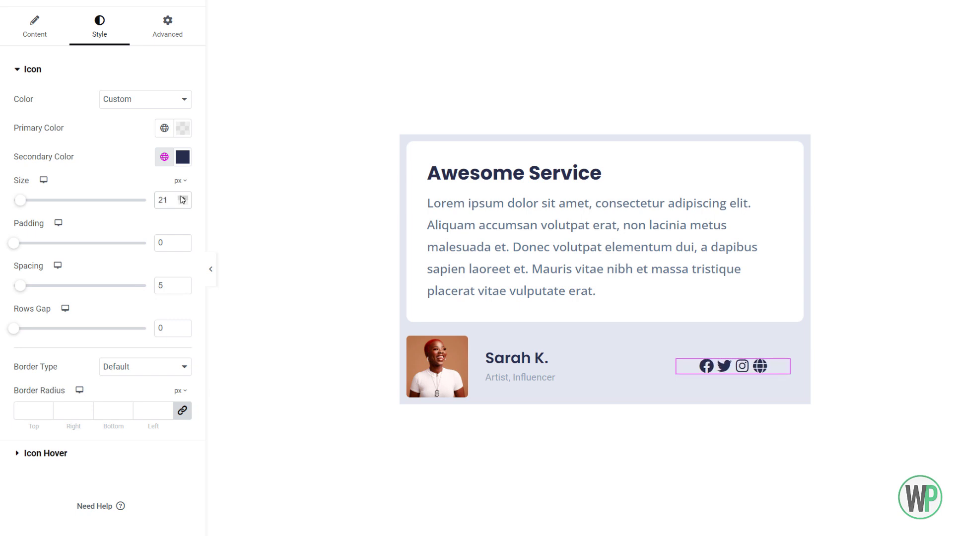
left_click(182, 202)
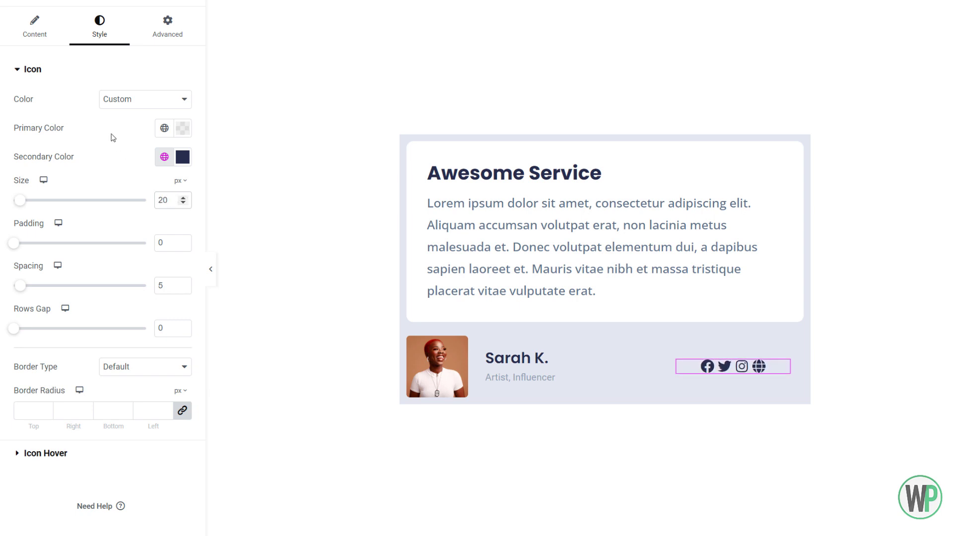
- Move the Globe item to the start of the social icons list and set the icon spacing to 15 px
left_click(48, 47)
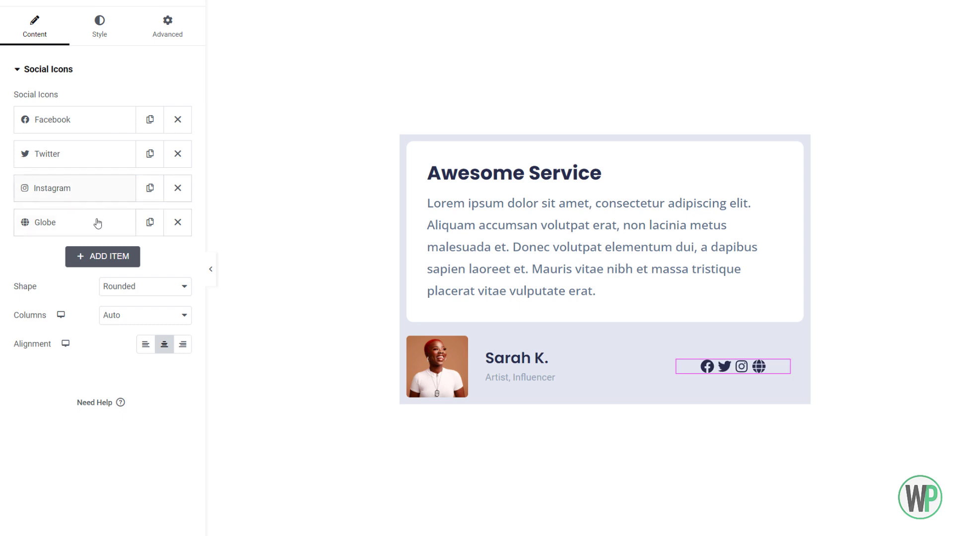
left_click_drag(96, 238, 73, 130)
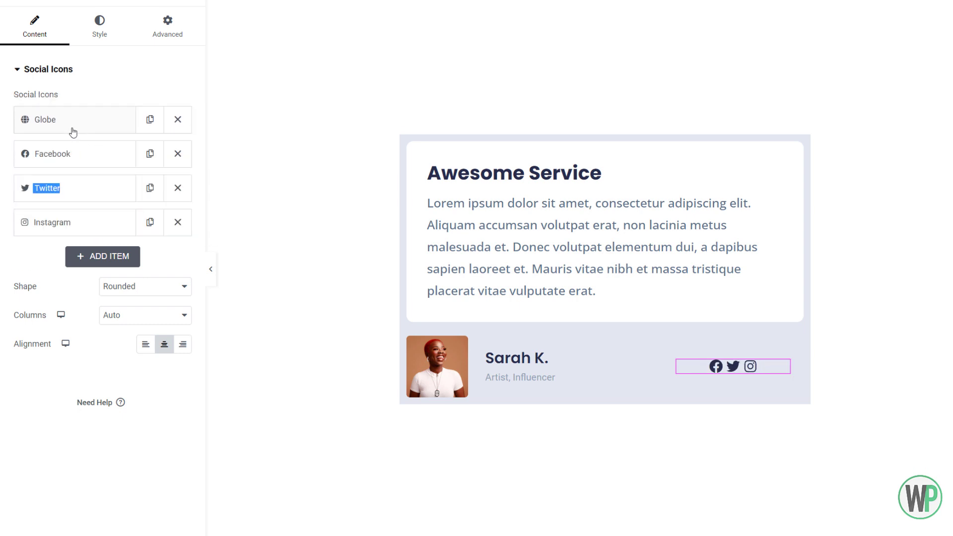
left_click(99, 37)
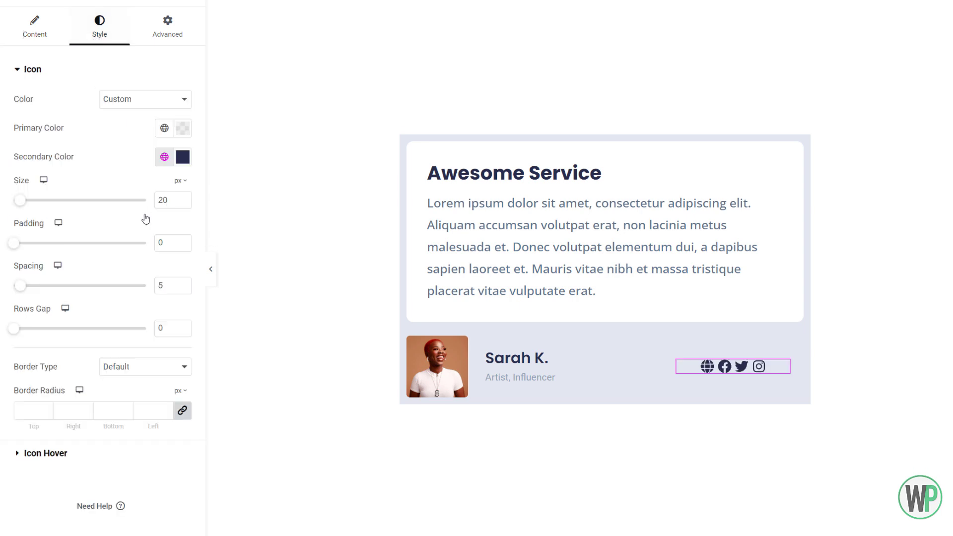
left_click(183, 283)
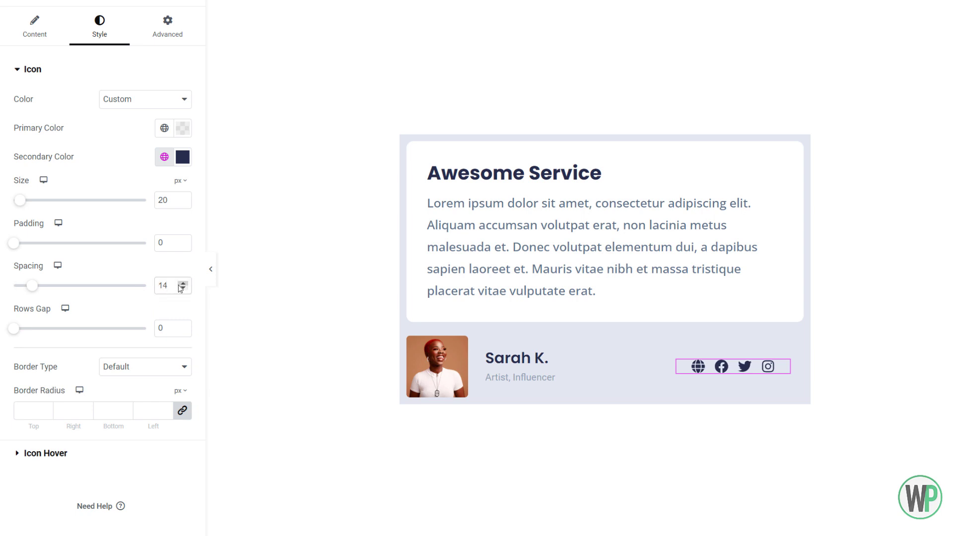
left_click(181, 284)
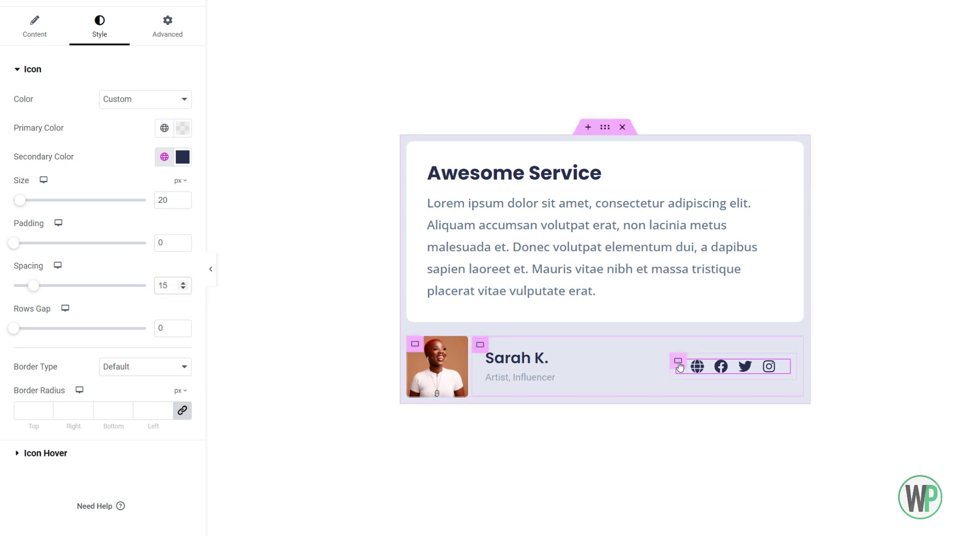
- Set the social icons' container to column direction and align its items to the end
left_click(679, 363)
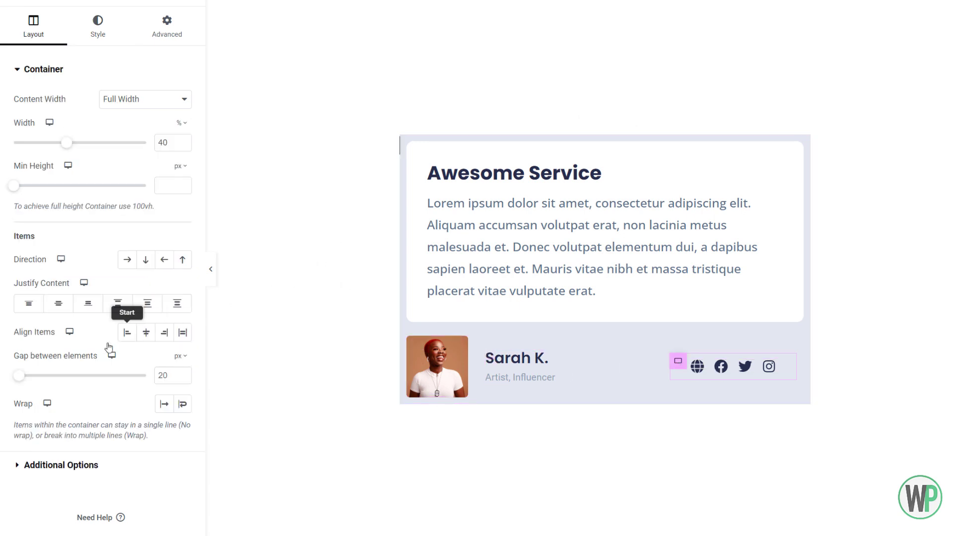
left_click(145, 260)
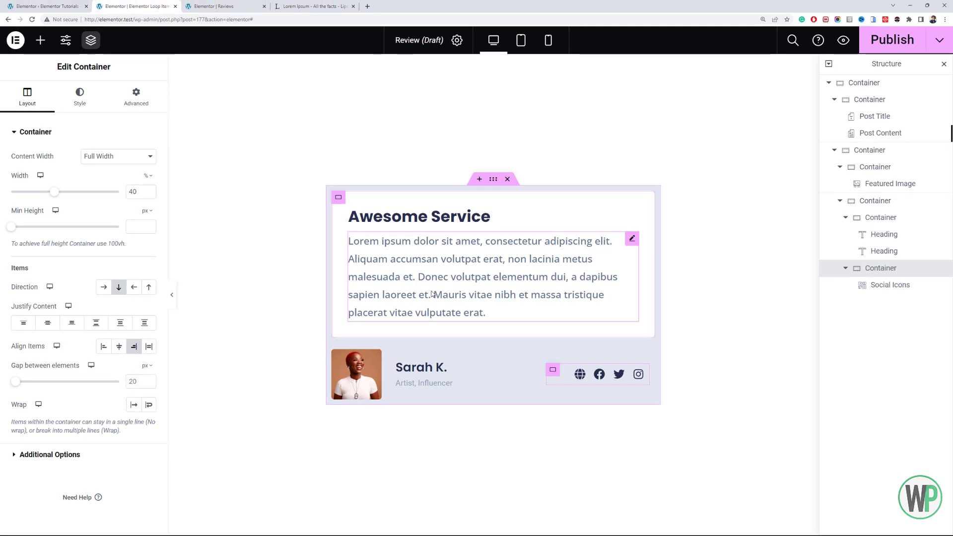
- Remove the classic background from the outermost card container and save the Review loop item
left_click(490, 182)
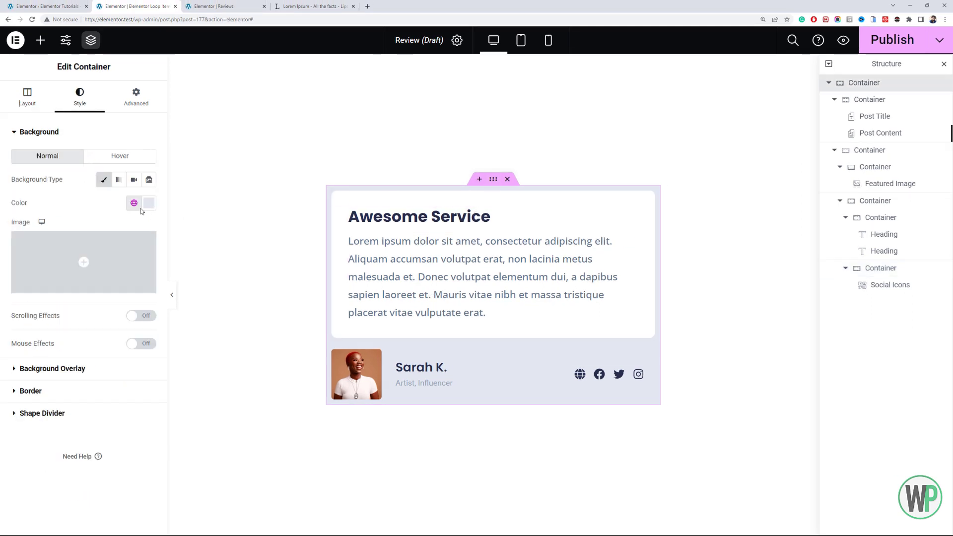
left_click(103, 182)
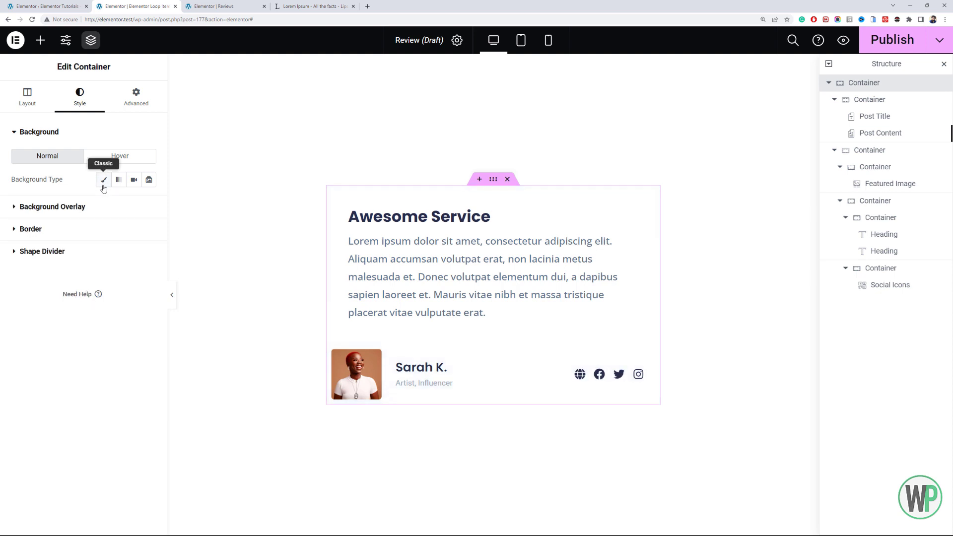
key("ctrl+s")
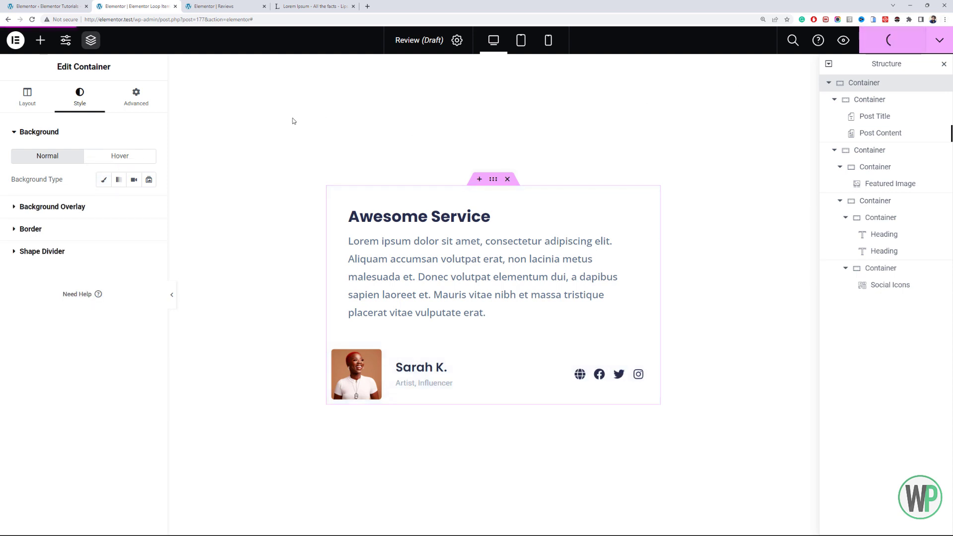
- Switch to the Reviews page editor, reload it, and add a Loop Carousel widget to the empty container beside the purple box
left_click(221, 6)
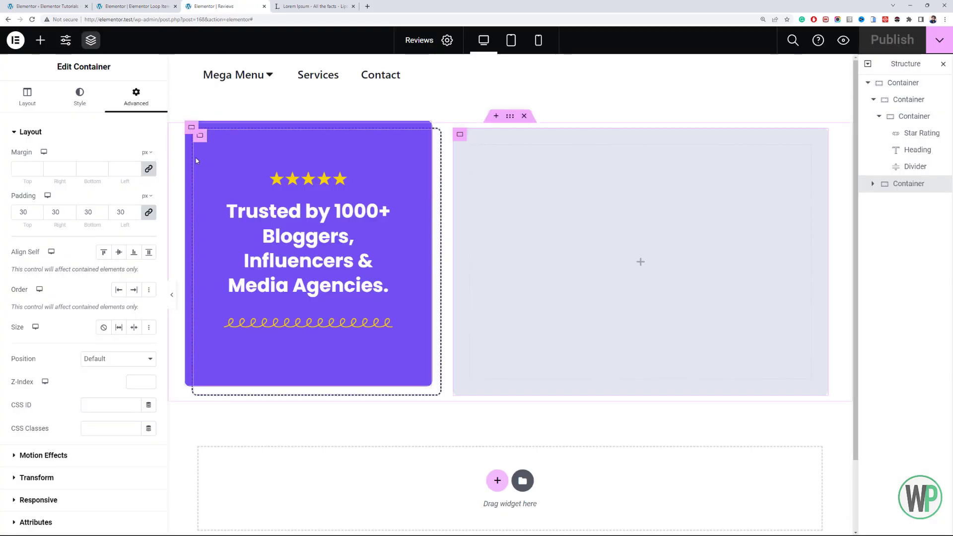
key("F5")
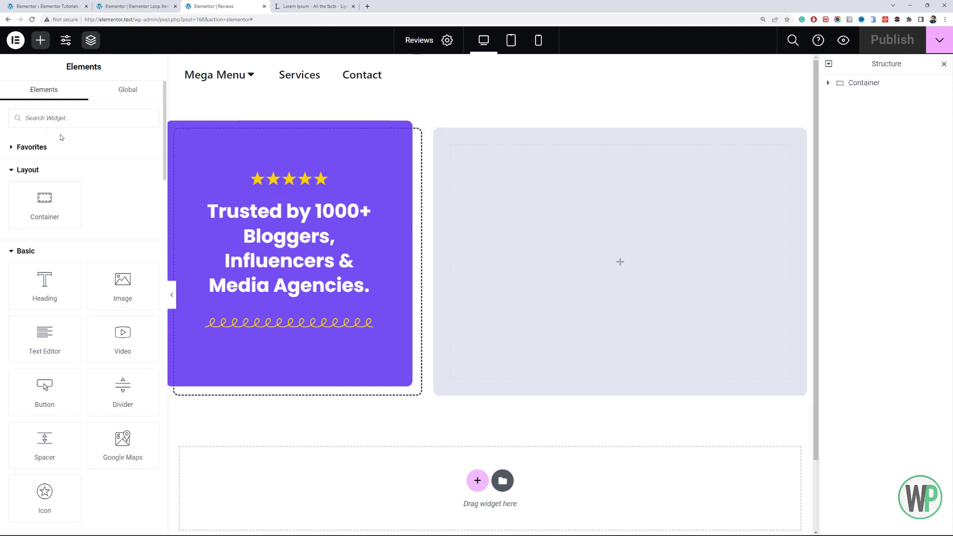
scroll(106, 245, "down", 7)
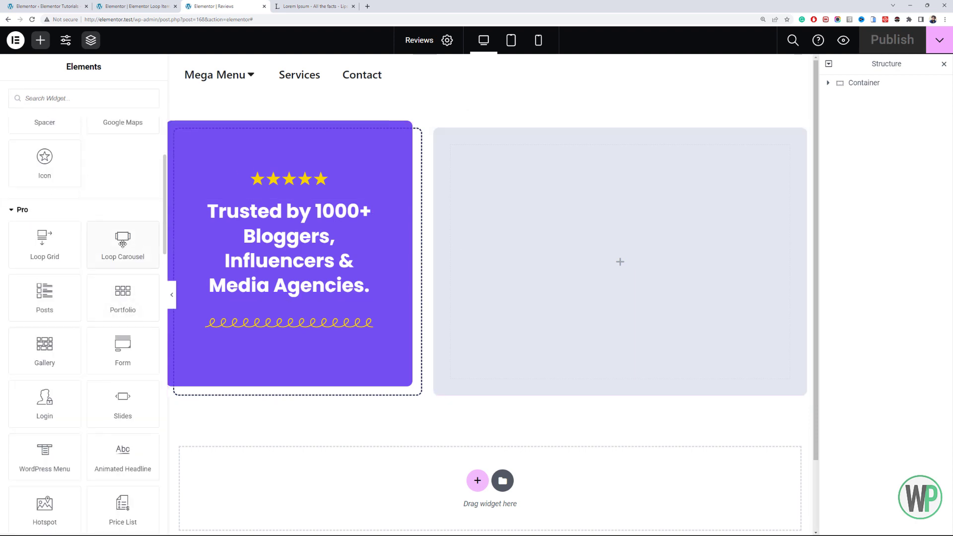
left_click_drag(128, 244, 476, 224)
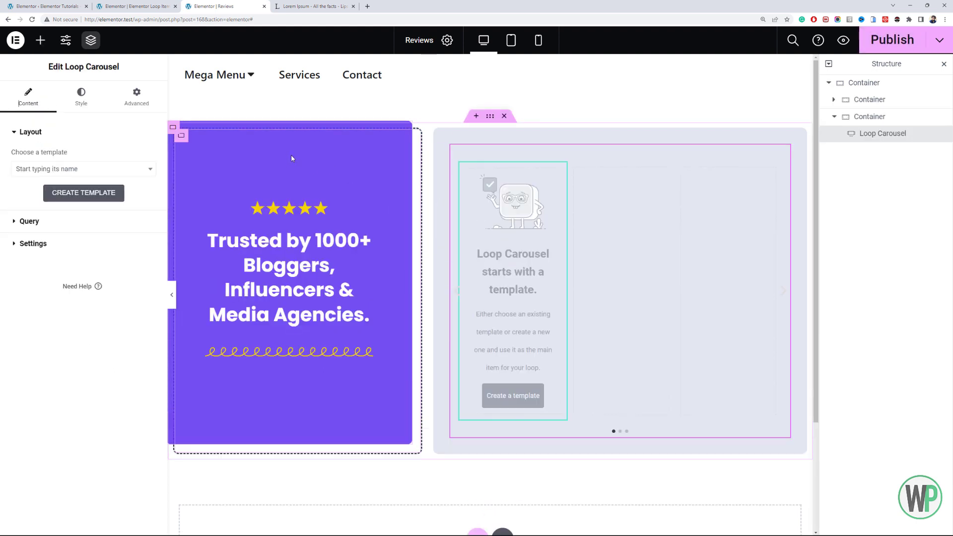
- Assign the Review template to the Loop Carousel and set its number of slides to 1
left_click(94, 169)
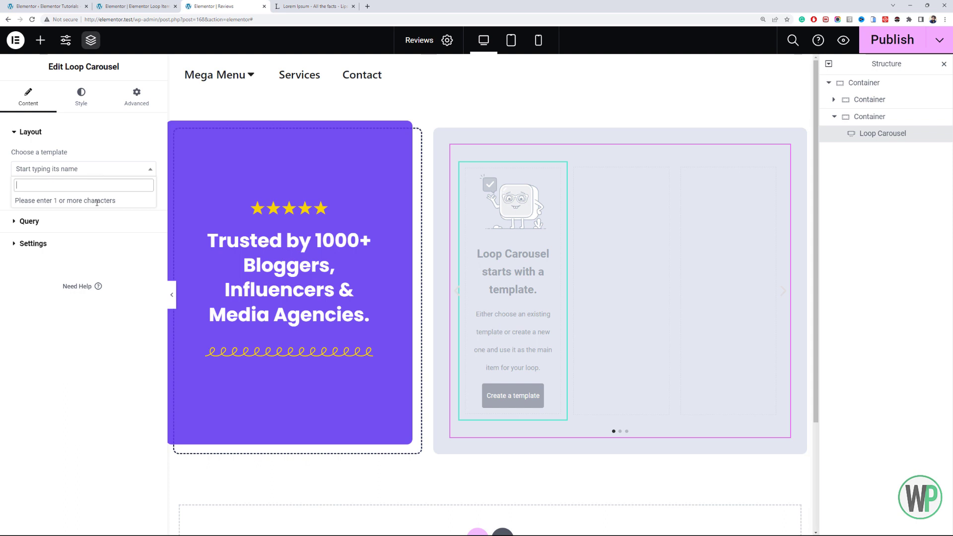
type("revi")
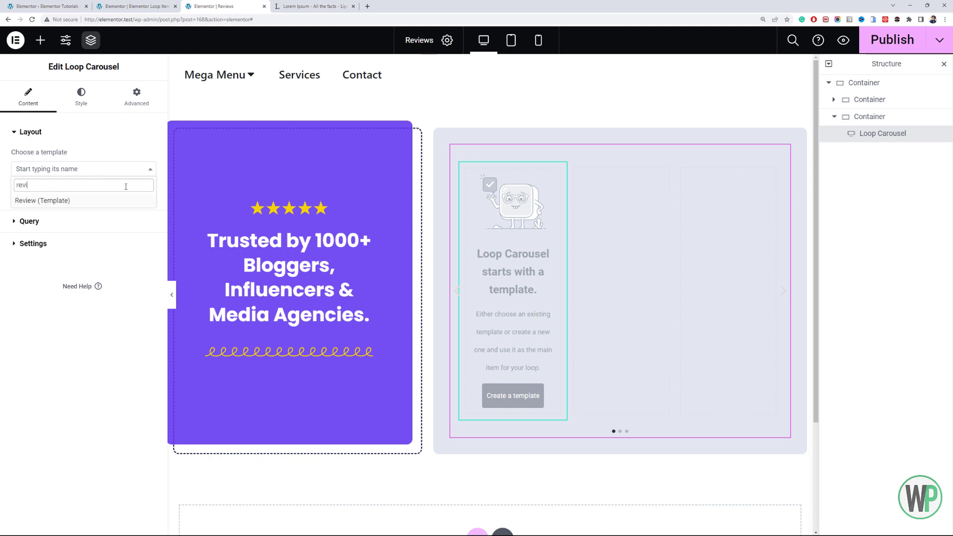
left_click(106, 206)
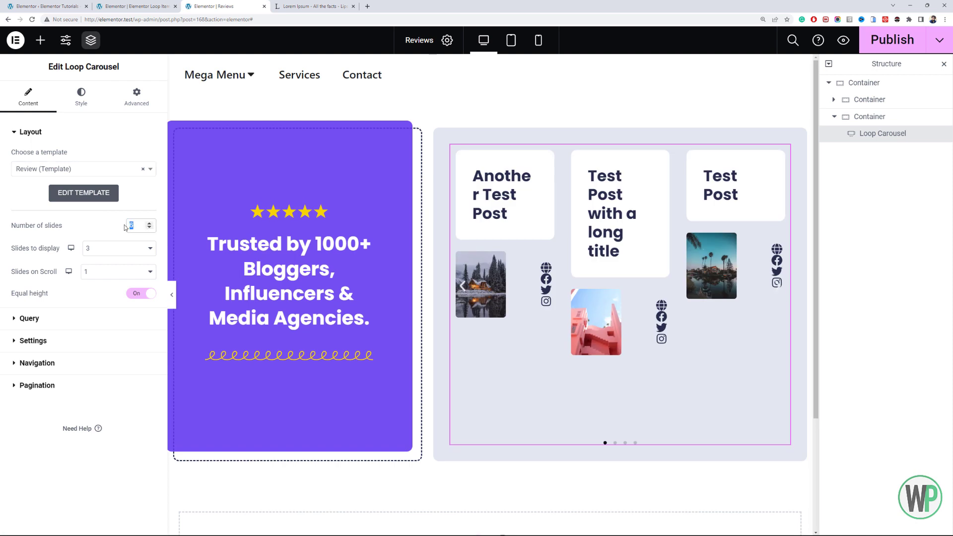
type("1")
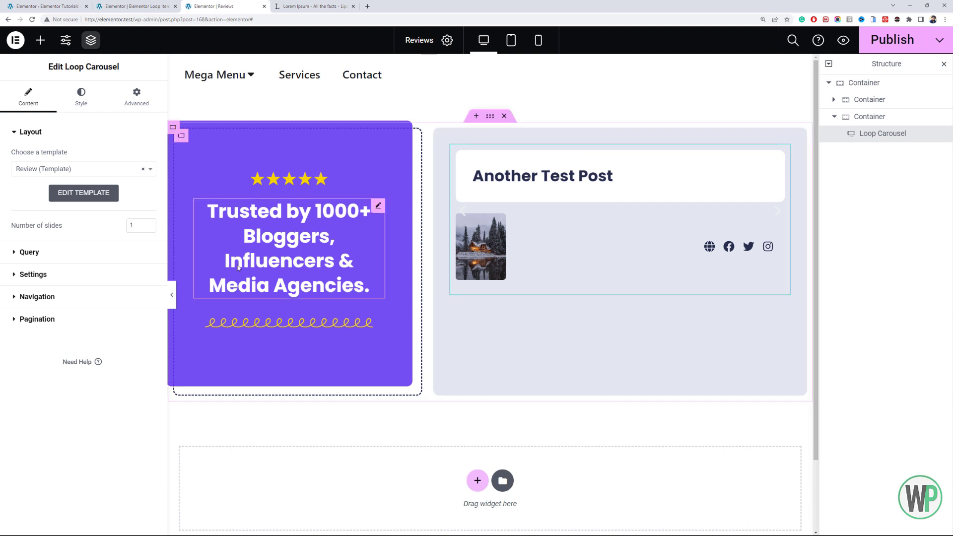
- Set the Loop Carousel's query source to Reviews
left_click(55, 255)
left_click(97, 182)
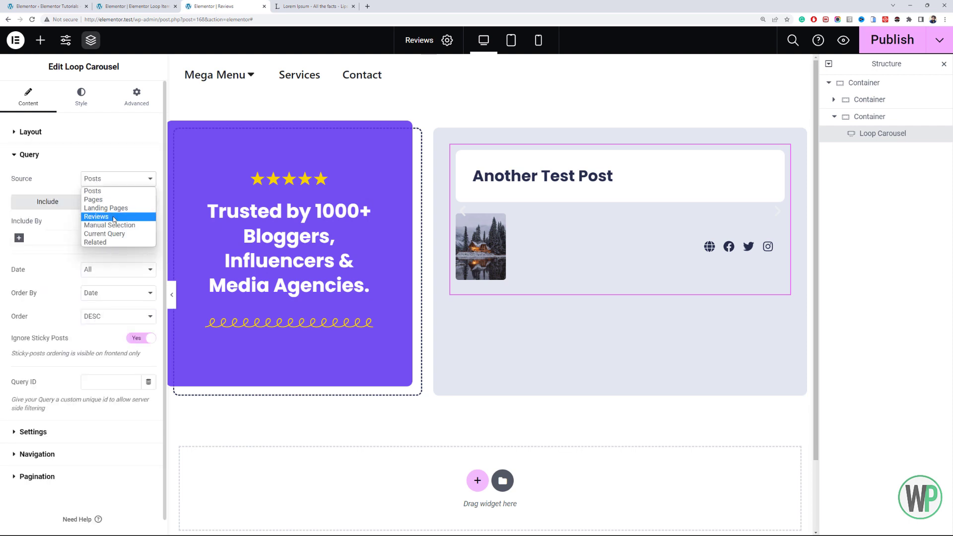
left_click(99, 224)
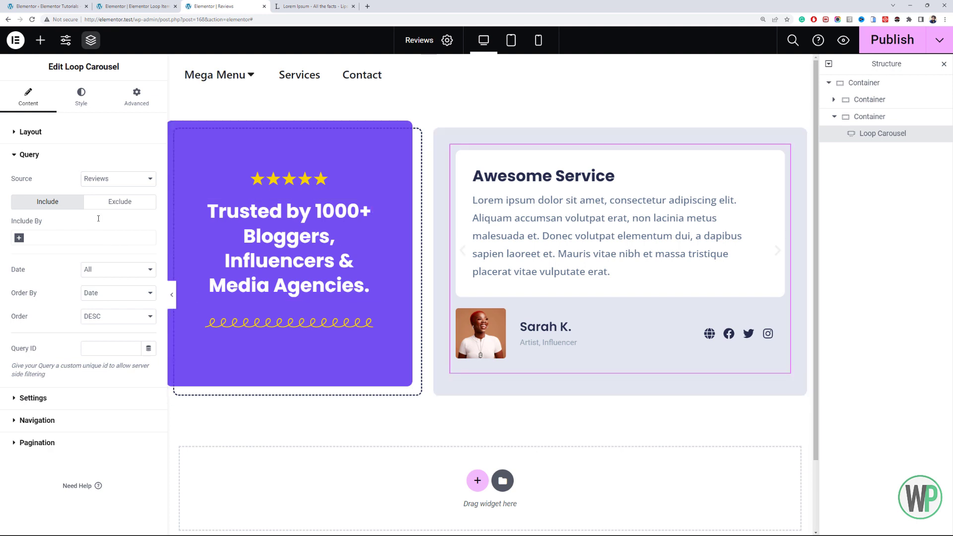
- Set the Loop Carousel's number of slides to 6 and its slides to display to 1
left_click(41, 132)
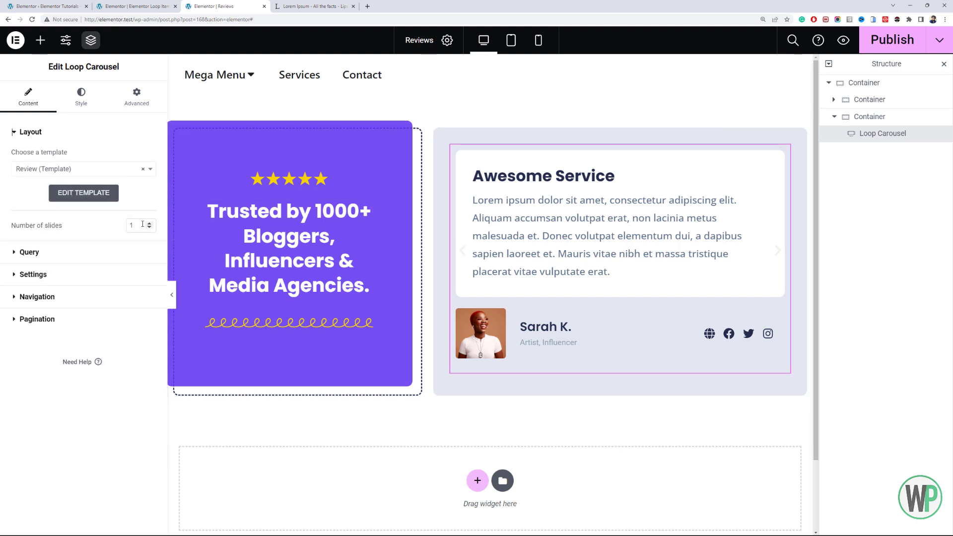
type("6")
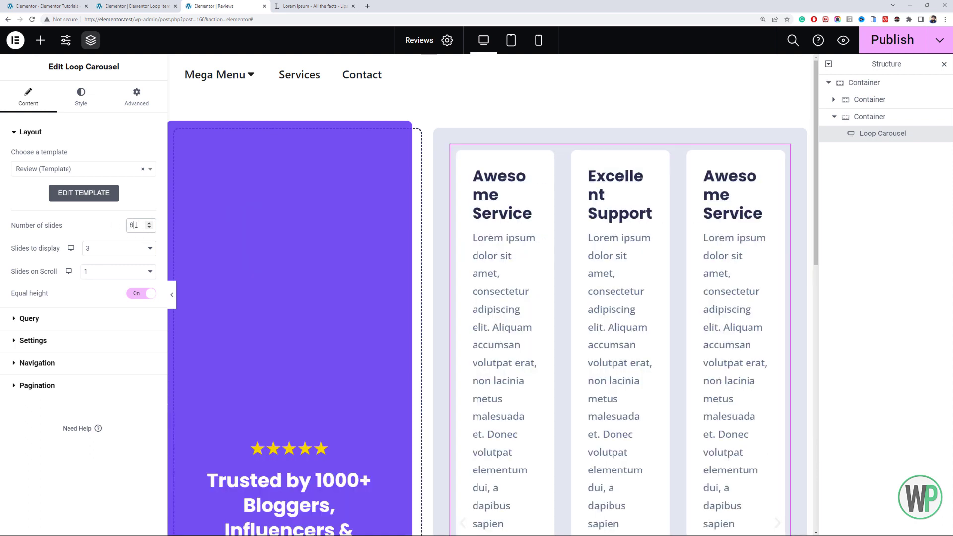
left_click(133, 252)
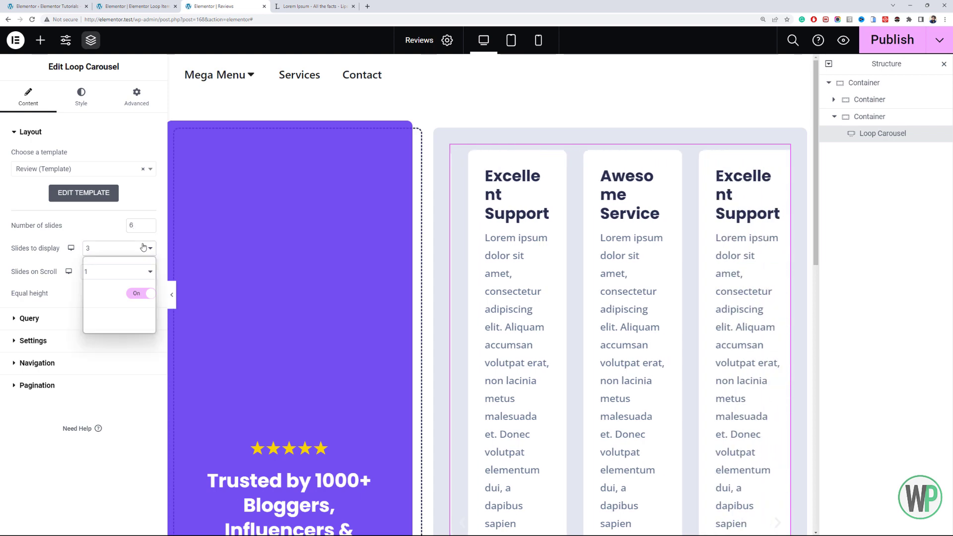
left_click(122, 261)
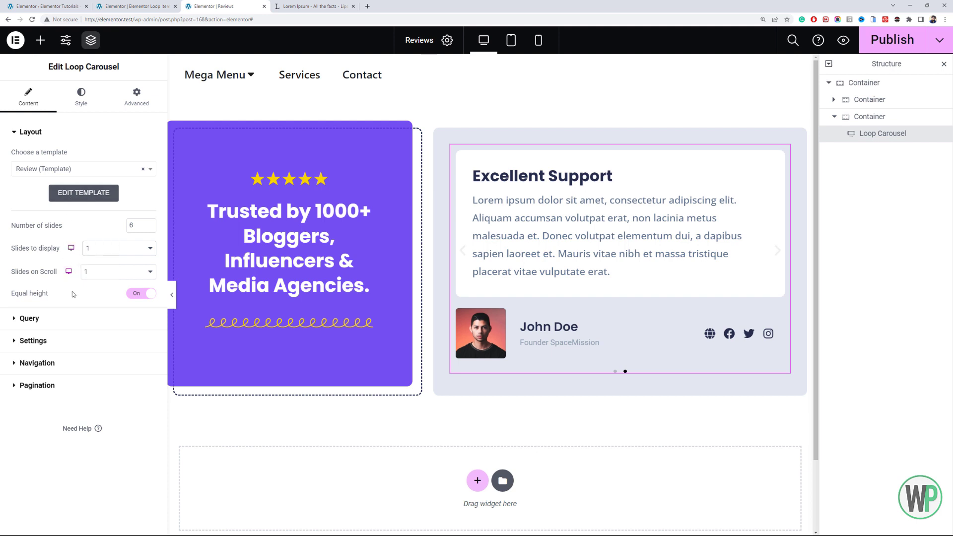
- Set the Loop Carousel's pagination to None
left_click(64, 383)
left_click(108, 246)
left_click(107, 258)
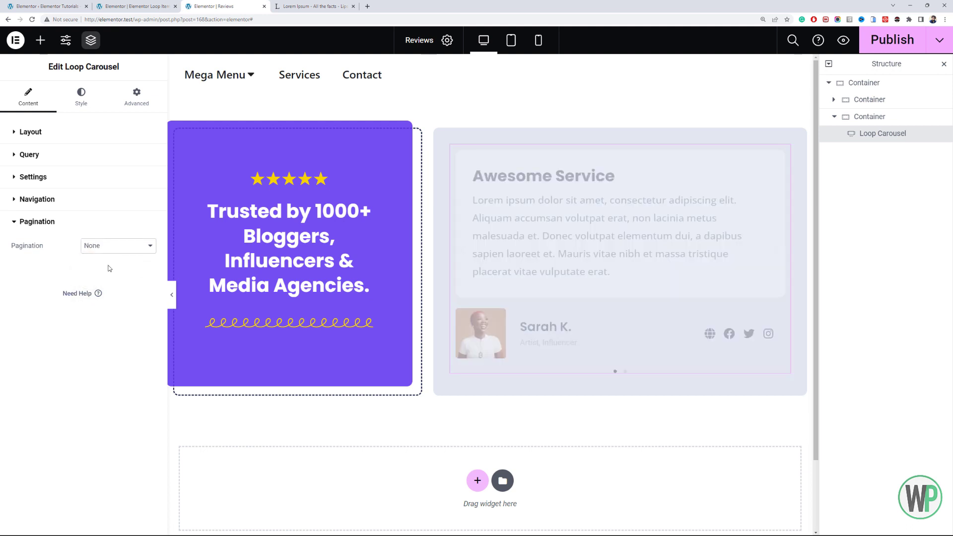
- Replace the carousel's previous and next navigation icons with the recommended long left and long right arrows
left_click(60, 210)
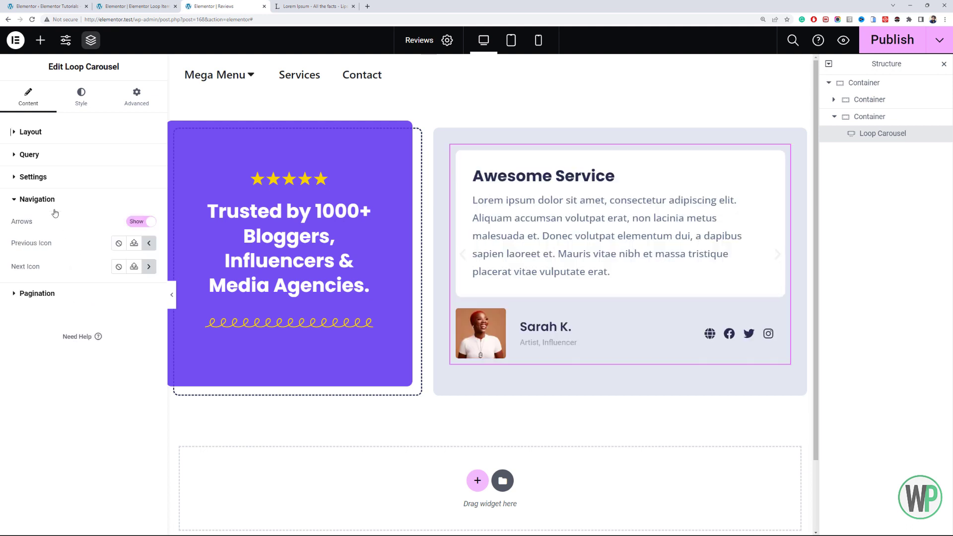
left_click(148, 246)
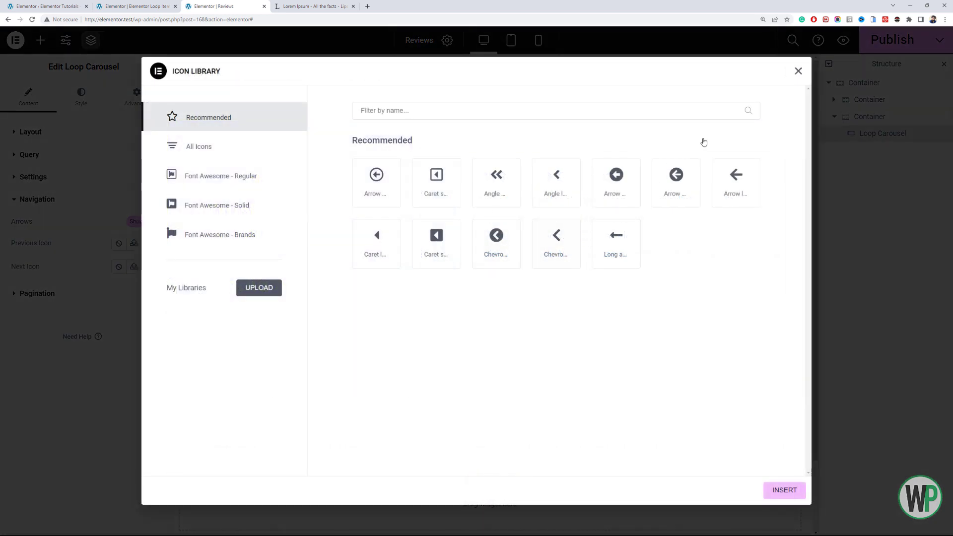
left_click(612, 243)
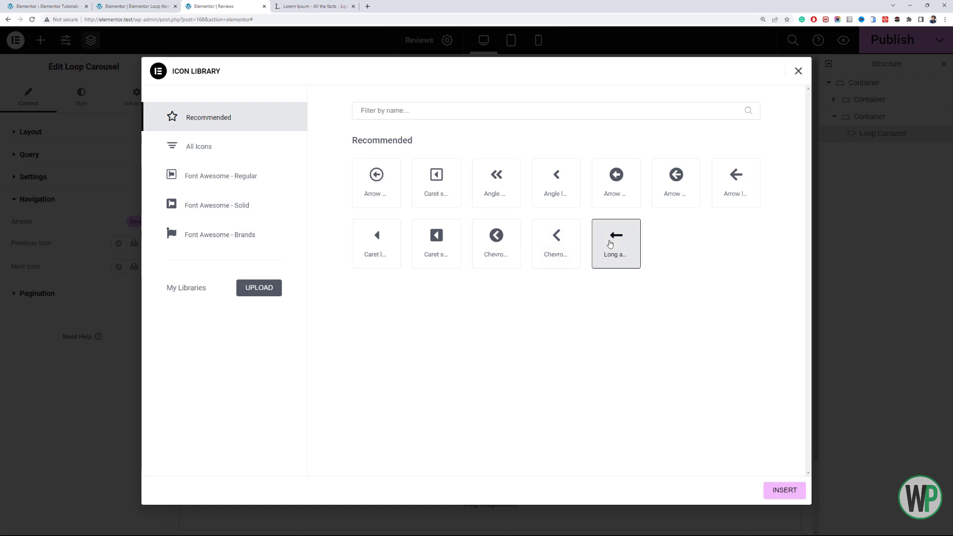
left_click(784, 490)
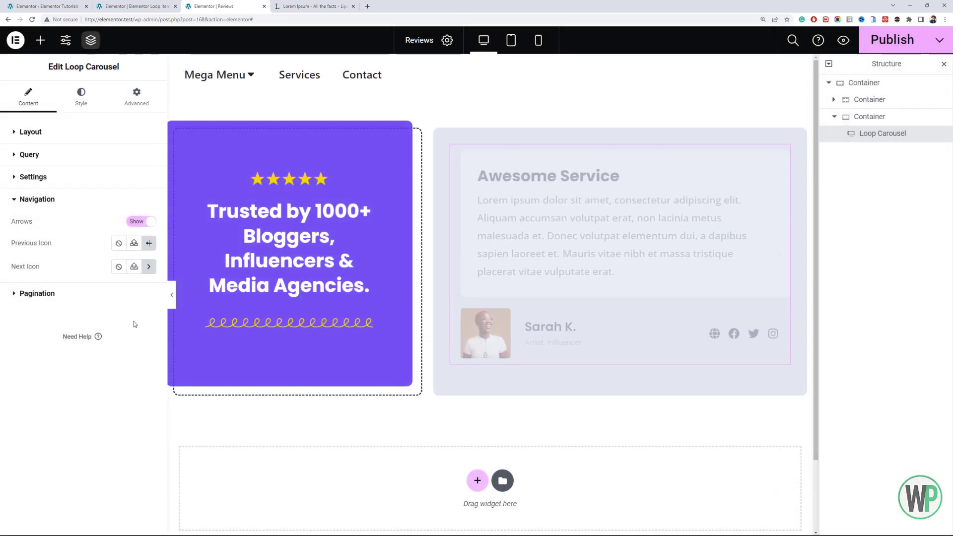
left_click(149, 267)
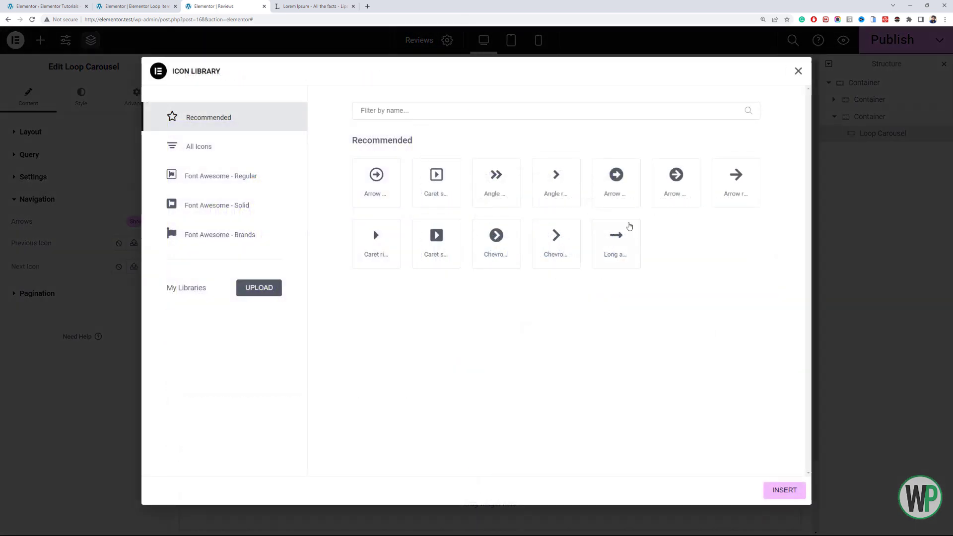
left_click(621, 238)
left_click(784, 489)
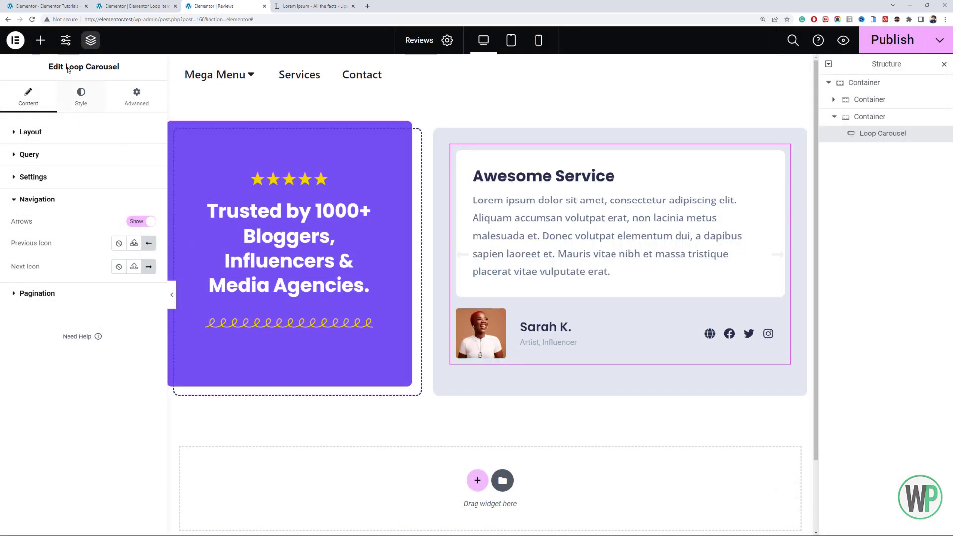
- Give the carousel's navigation arrows the global Primary color and set their size to 44 px
left_click(81, 100)
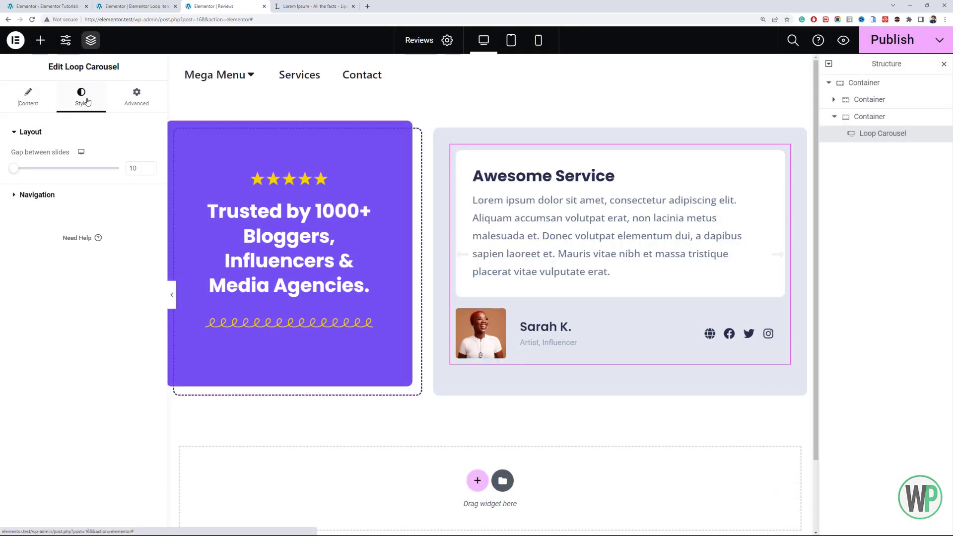
left_click(94, 191)
left_click(135, 252)
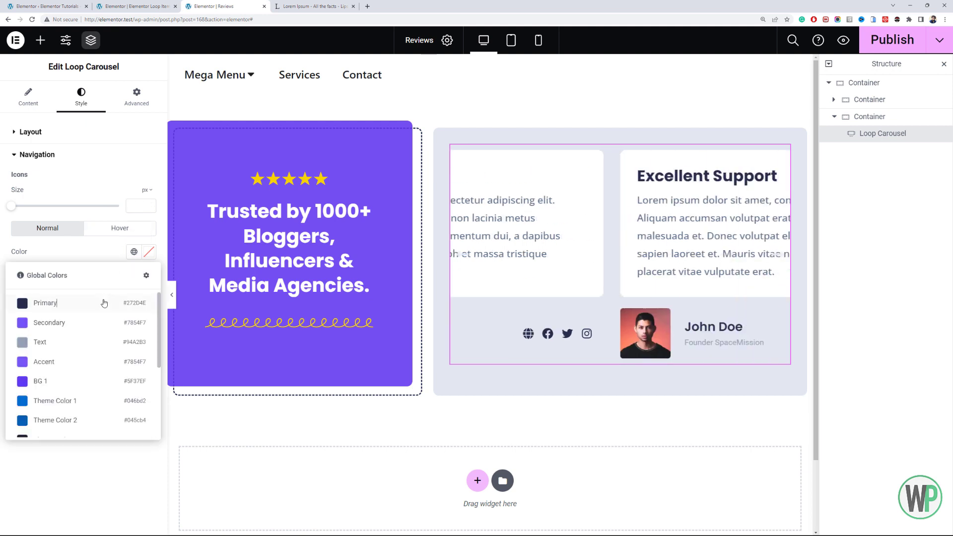
left_click(102, 301)
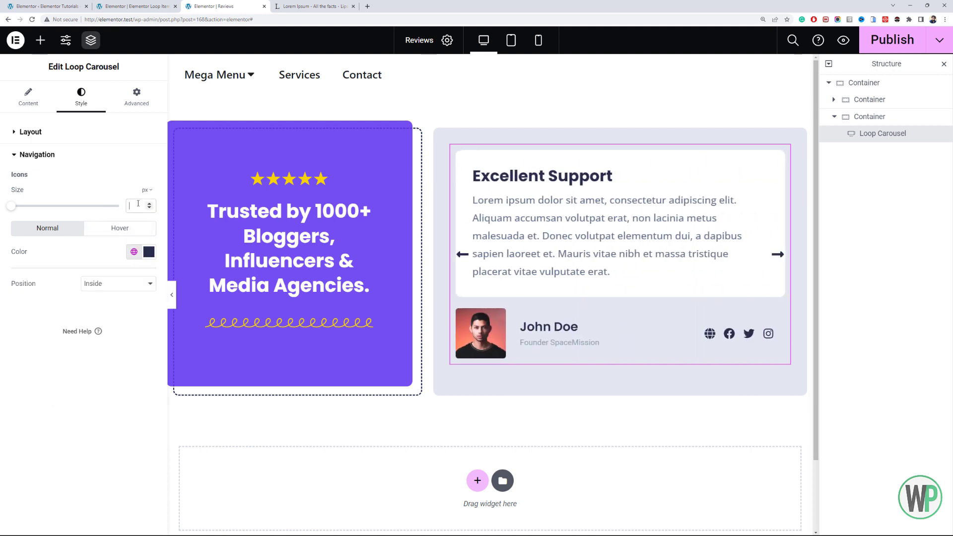
type("44")
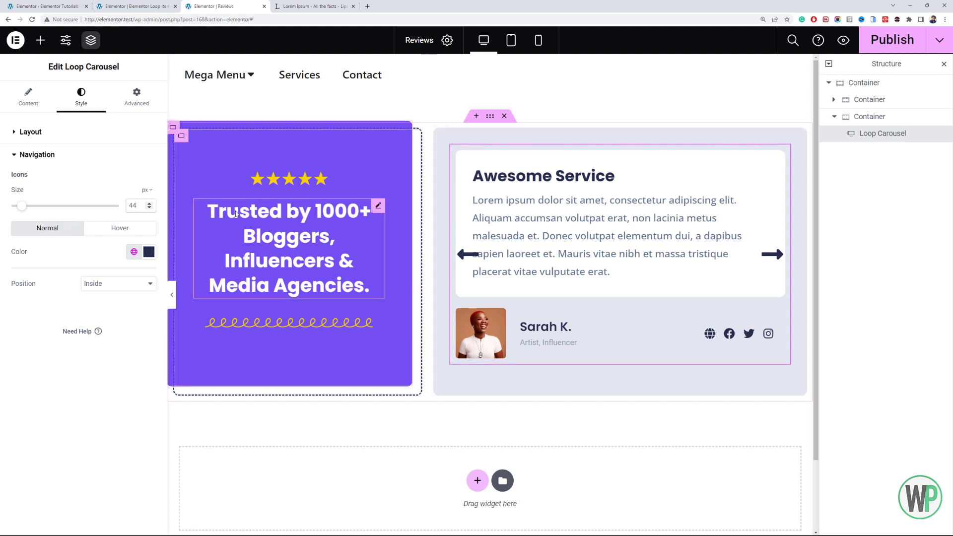
- Set the navigation arrows' hover color to black, #000000
left_click(130, 229)
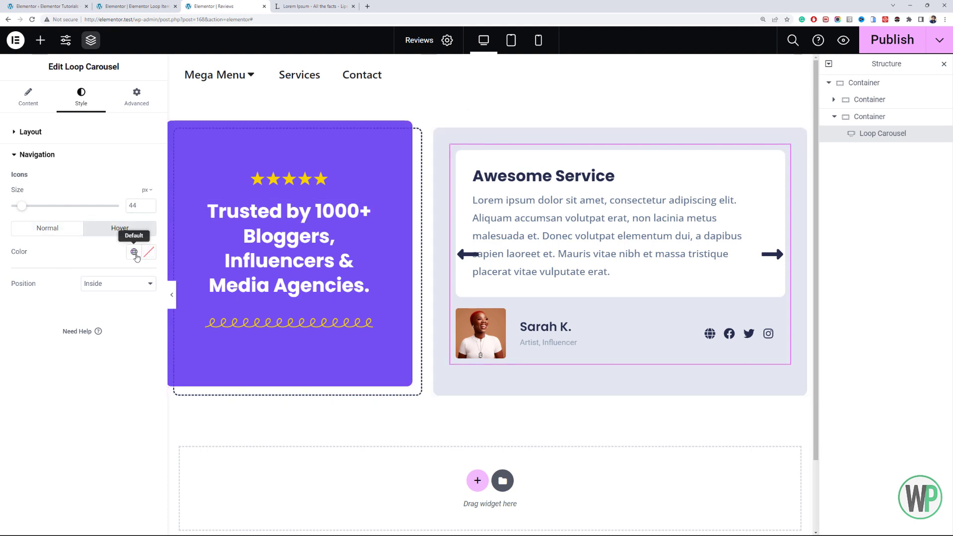
left_click(133, 251)
left_click(148, 252)
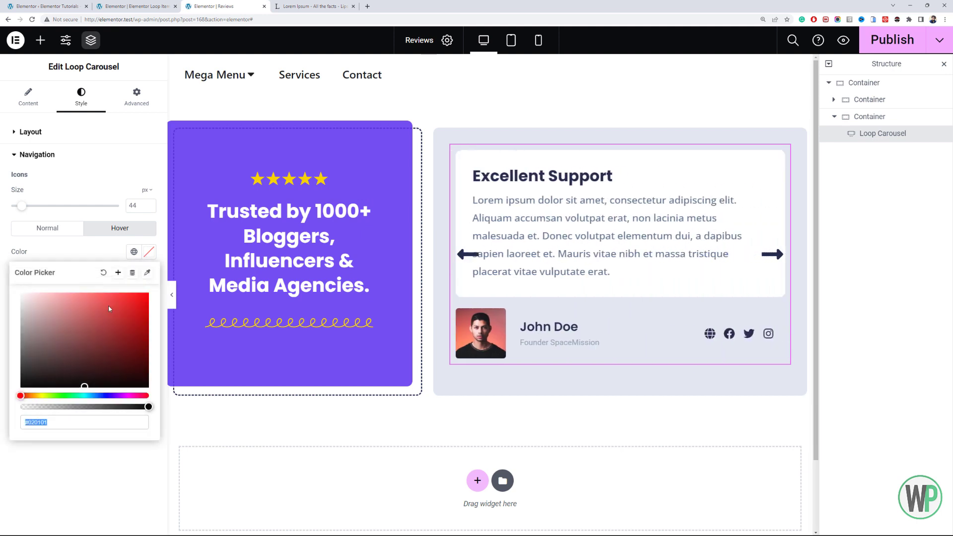
left_click(29, 386)
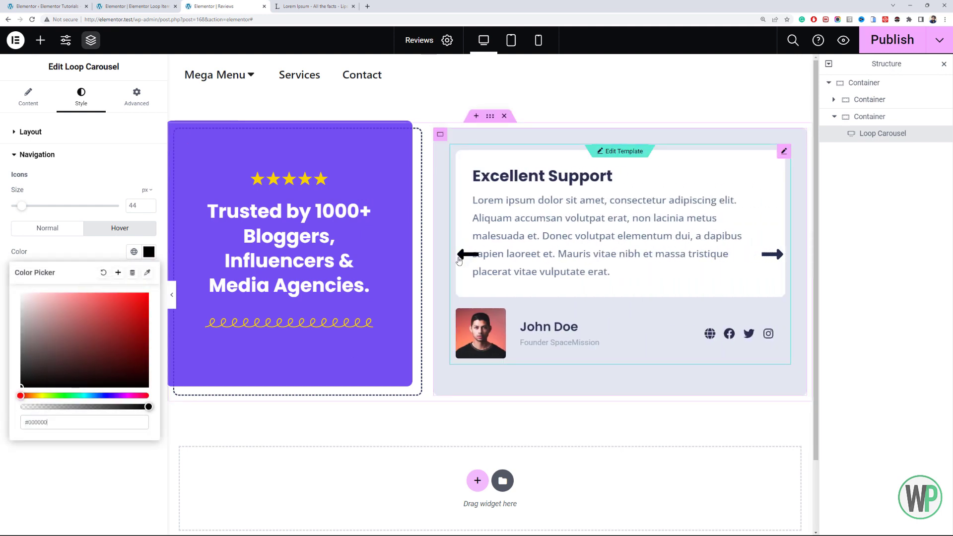
left_click(99, 252)
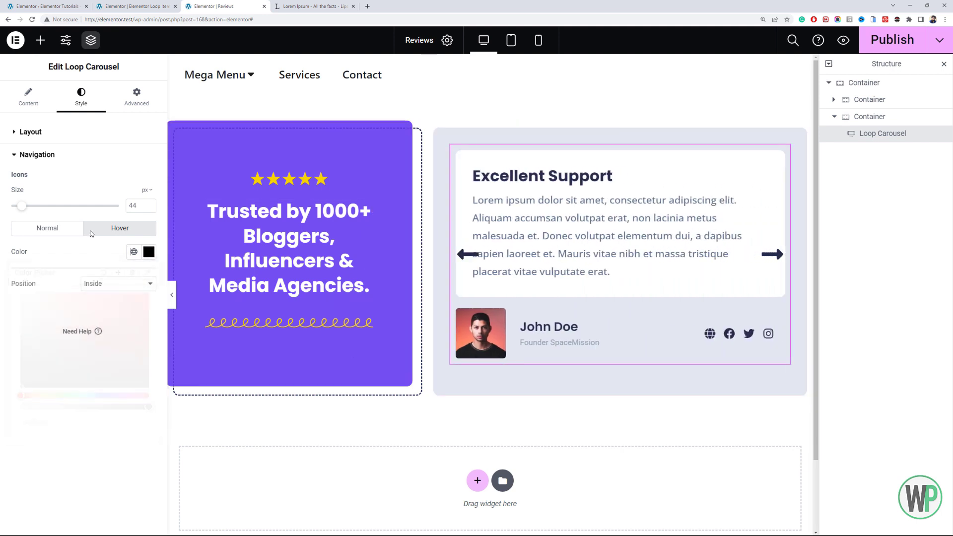
- Start a custom CSS rule for the Loop Carousel with the keyword selector
left_click(133, 100)
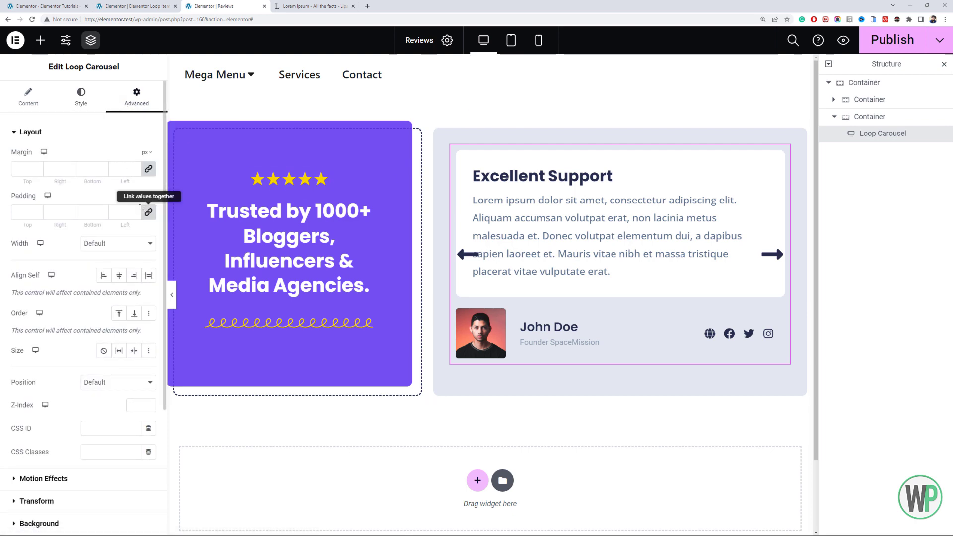
scroll(96, 425, "down", 4)
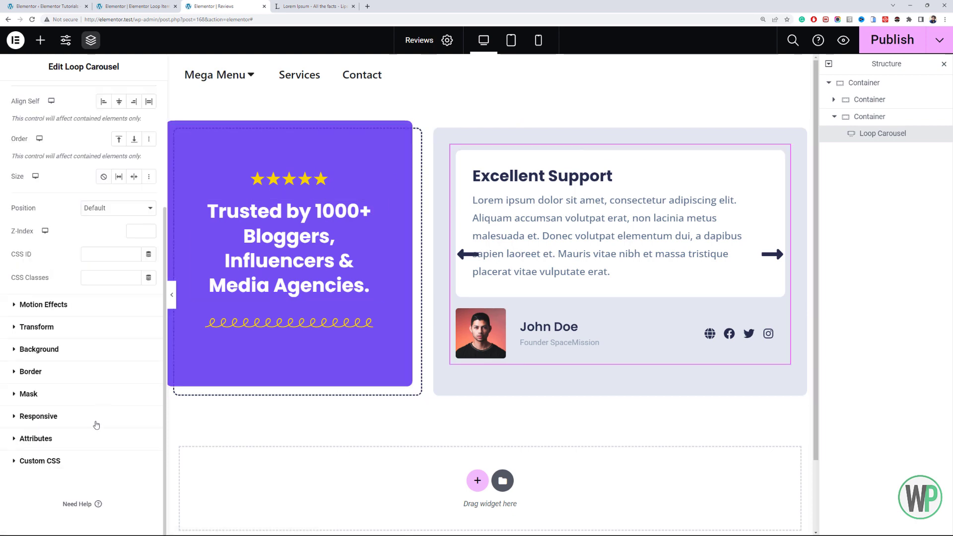
left_click(88, 466)
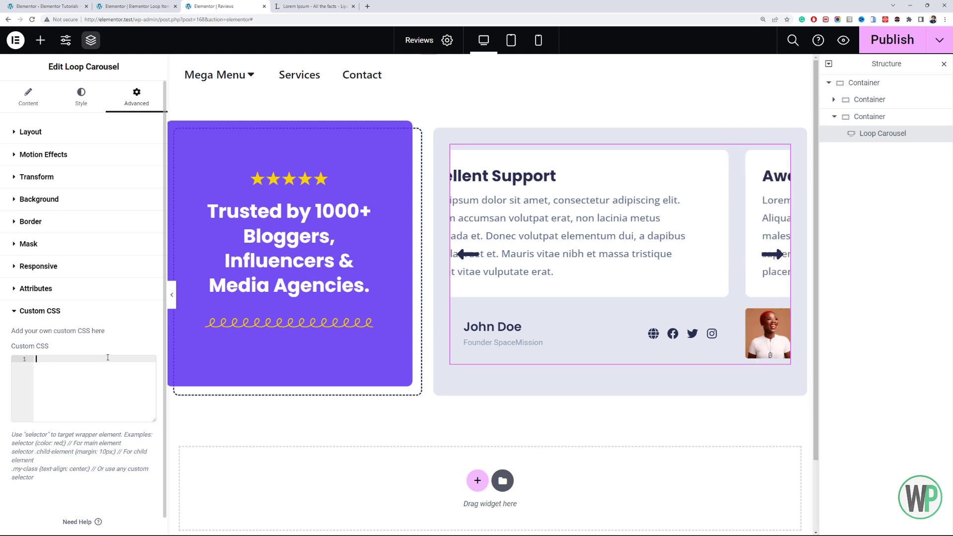
type("selec")
key("Return")
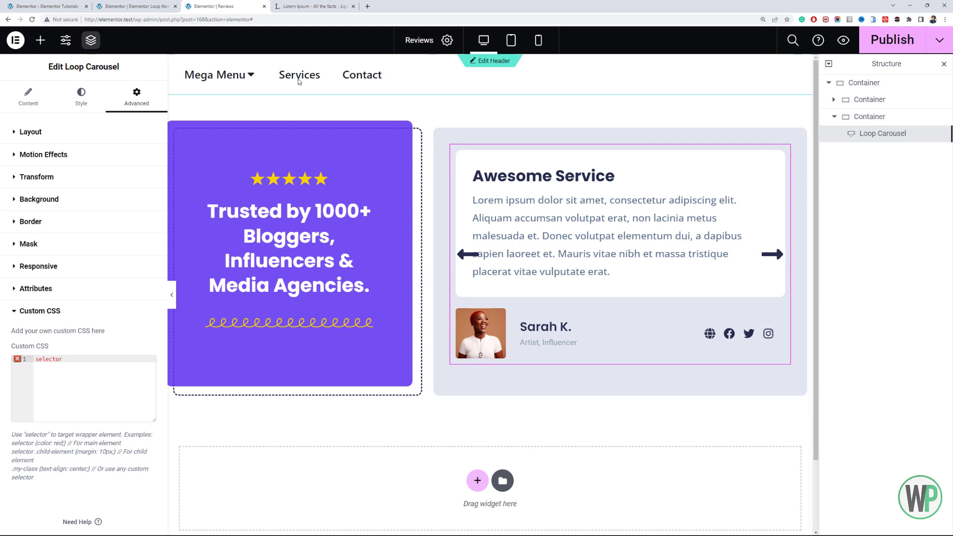
- Inspect the previous arrow in the browser's developer tools, copy its class name elementor-swiper-button-prev, and close the tools
key("F12")
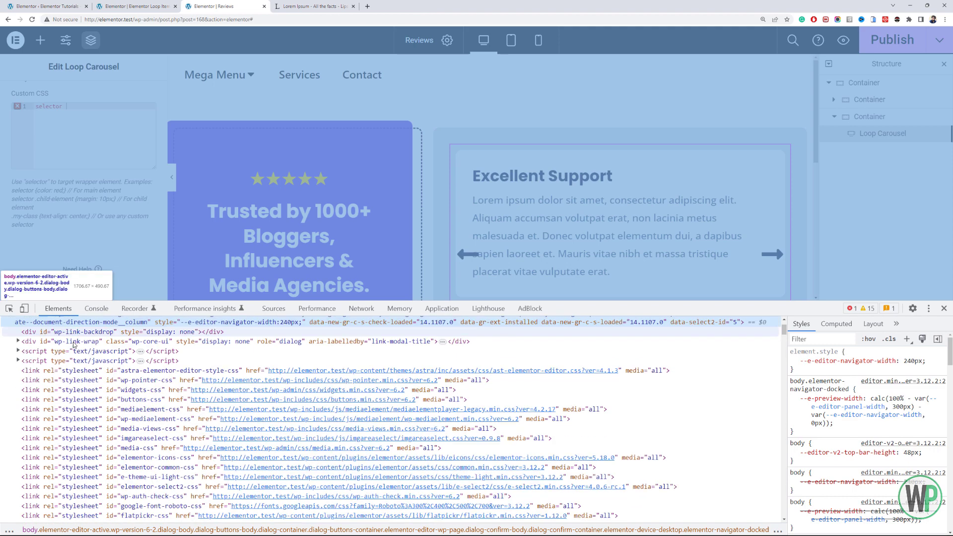
left_click(9, 308)
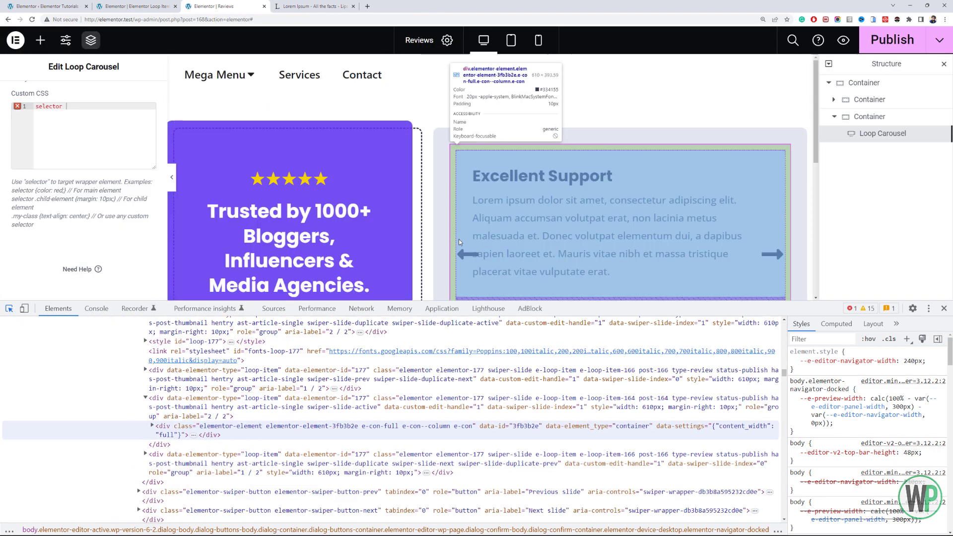
left_click(467, 254)
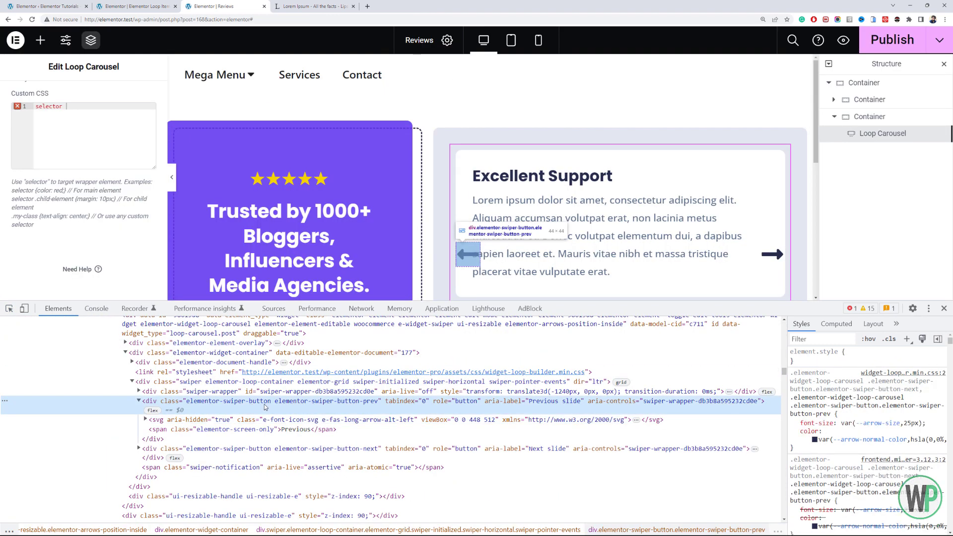
double_click(265, 403)
left_click(302, 403)
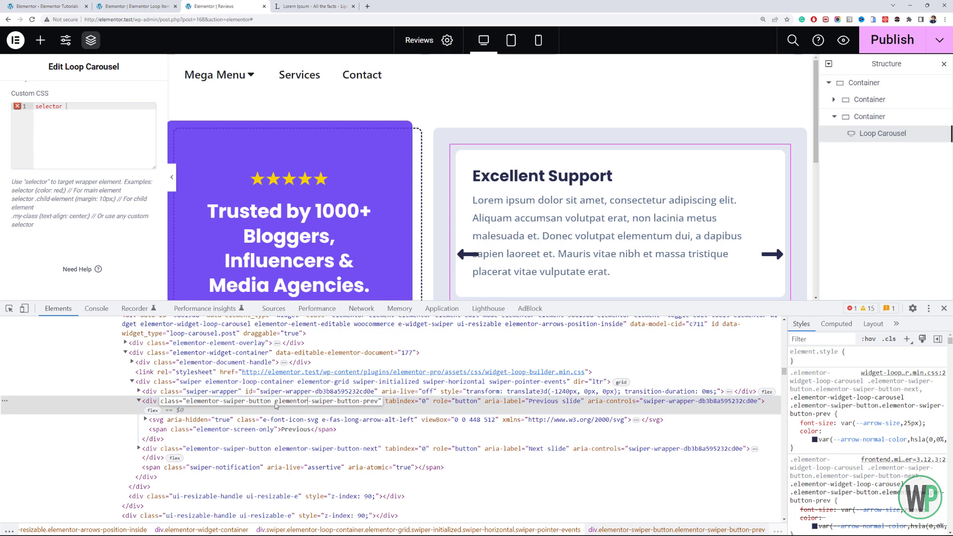
left_click_drag(276, 406, 379, 399)
key("ctrl+c")
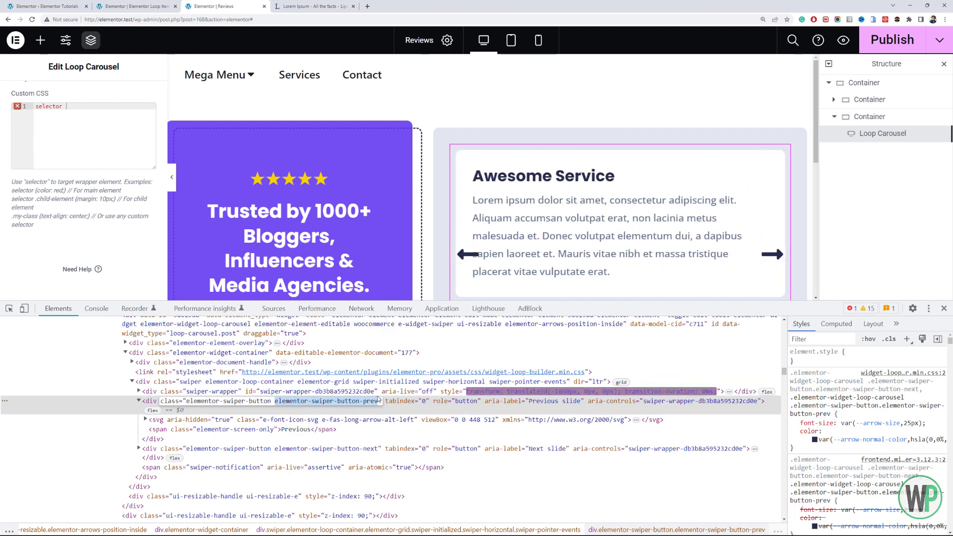
left_click(944, 314)
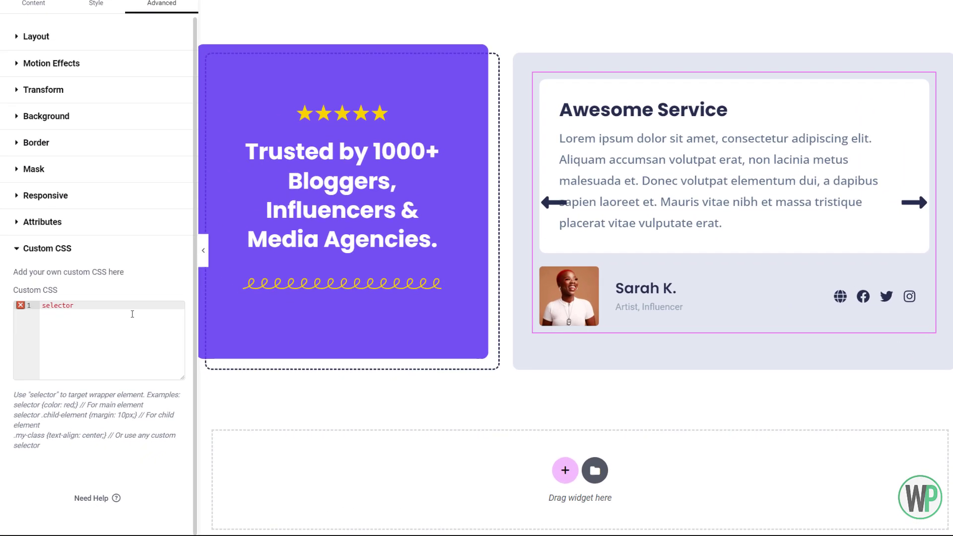
- Extend the custom CSS selector with .elementor-swiper-button-prev and open its declaration block
type(".")
key("ctrl+v")
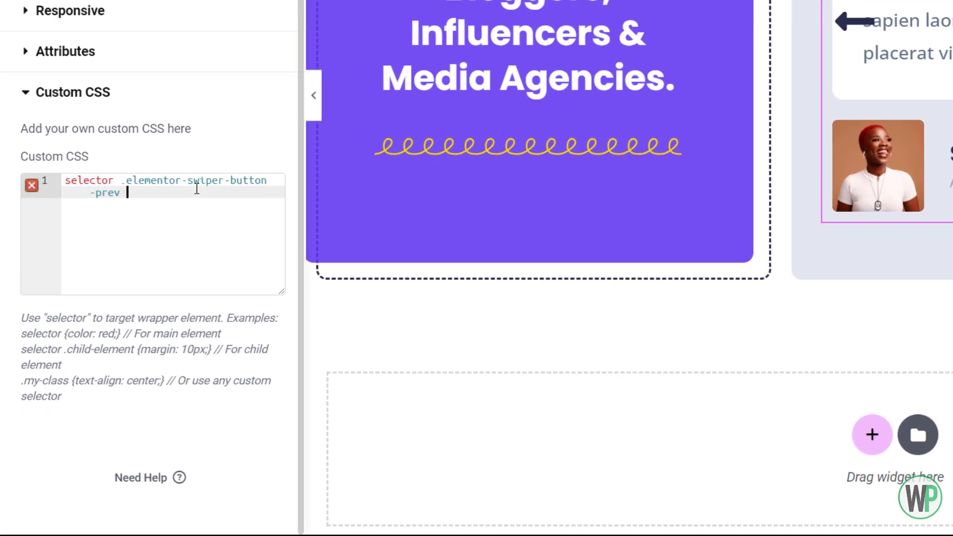
type("{")
key("Return")
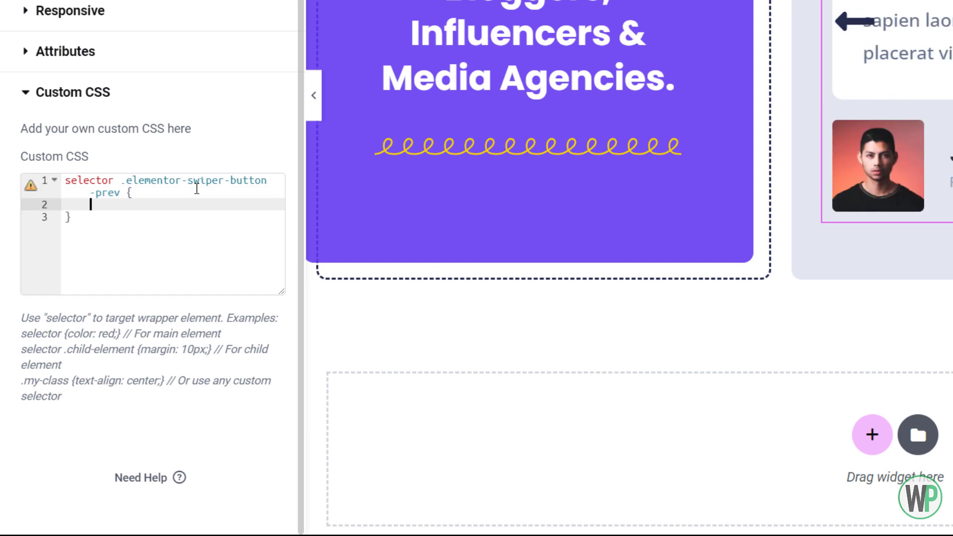
- Add top: -10px; as the first declaration of the previous arrow's custom CSS rule
type("top: -20px")
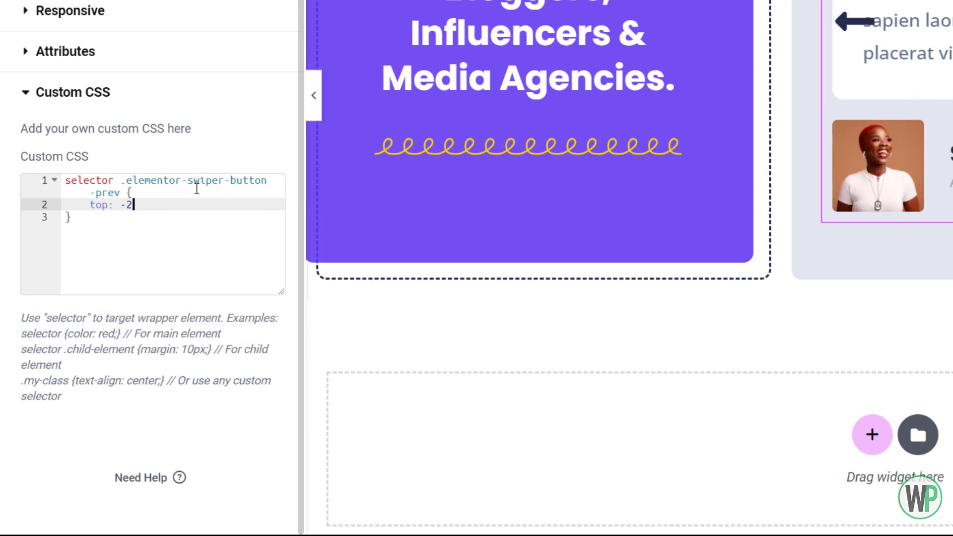
key("BackSpace")
key("BackSpace")
key("BackSpace")
key("BackSpace")
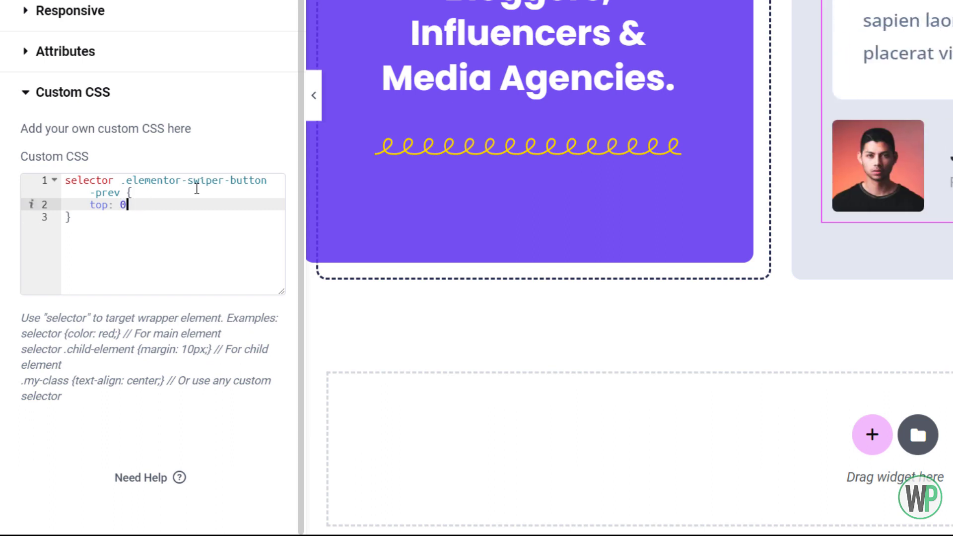
type("10px;")
key("Return")
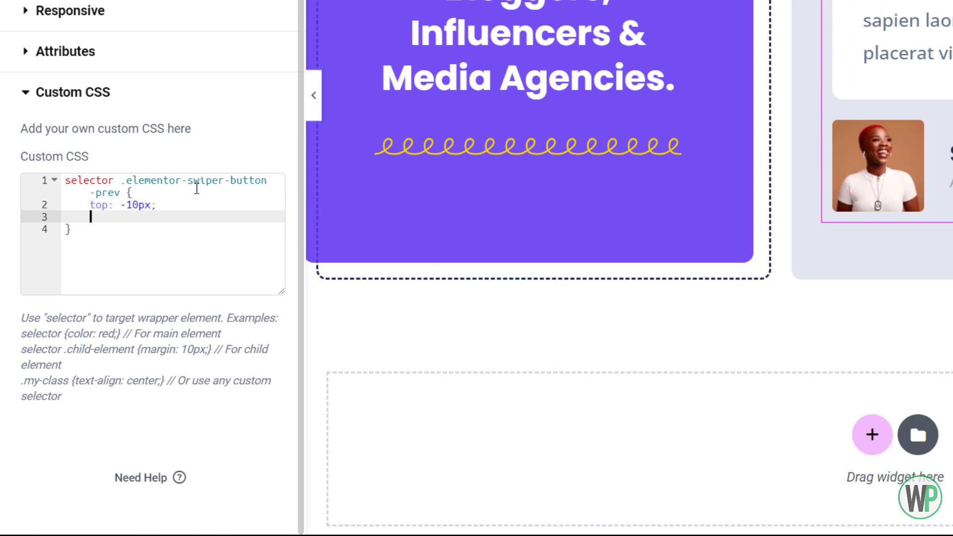
- Add right: 60px; and left: auto; to the previous arrow's custom CSS rule
type("right: 50px;")
key("Return")
type("le")
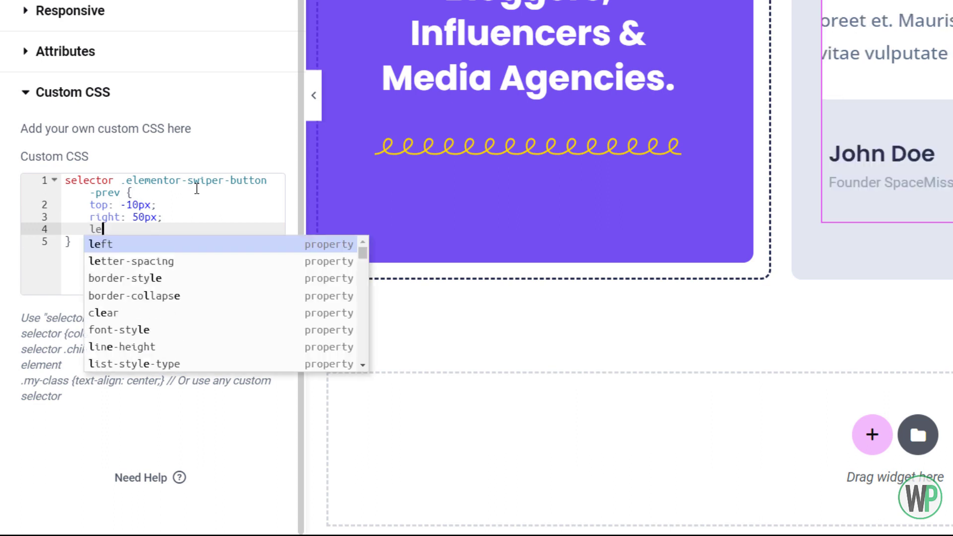
type("ft: auto;")
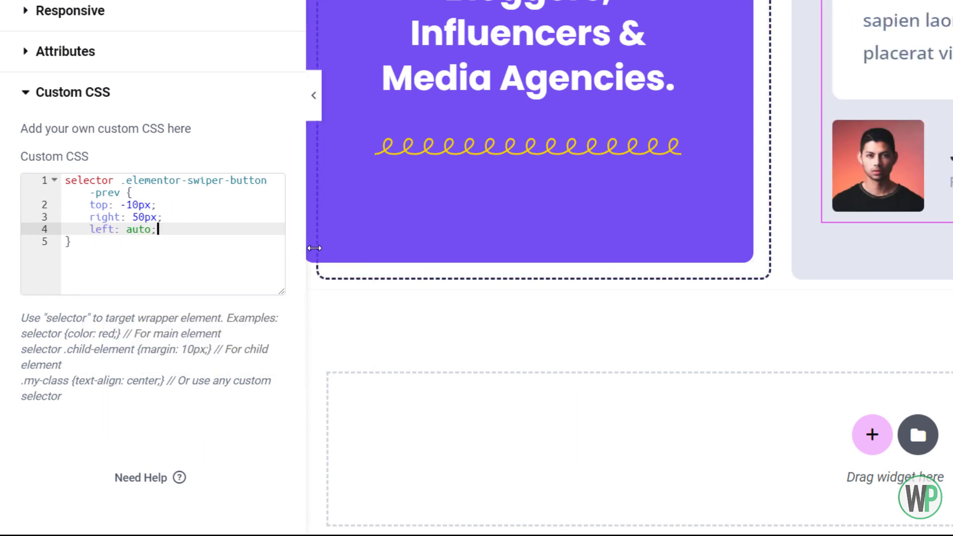
left_click(137, 219)
key("BackSpace")
type("6")
- Duplicate the previous arrow's CSS rule for .elementor-swiper-button-next and set its right offset to 0px
left_click_drag(124, 274, 38, 124)
key("ctrl+c")
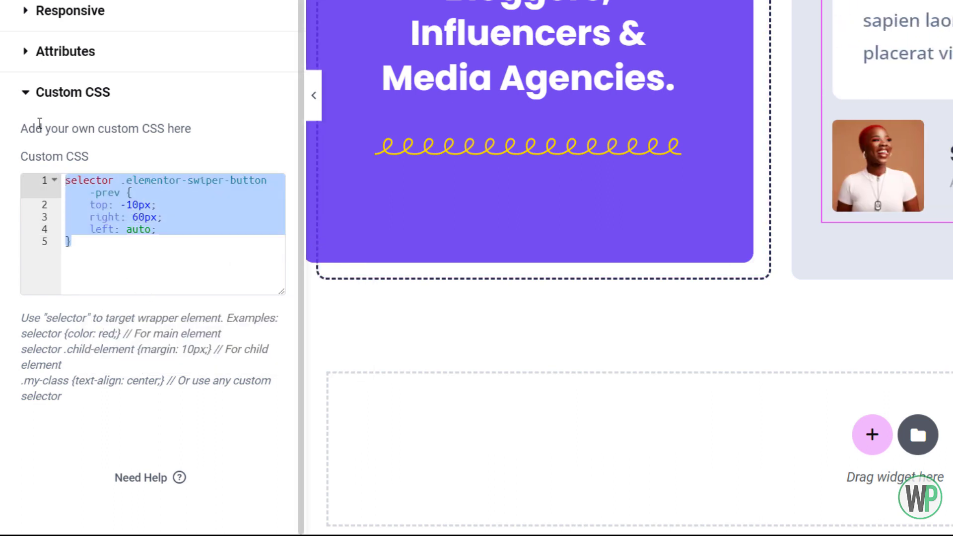
left_click(90, 272)
key("Return")
key("ctrl+v")
double_click(114, 266)
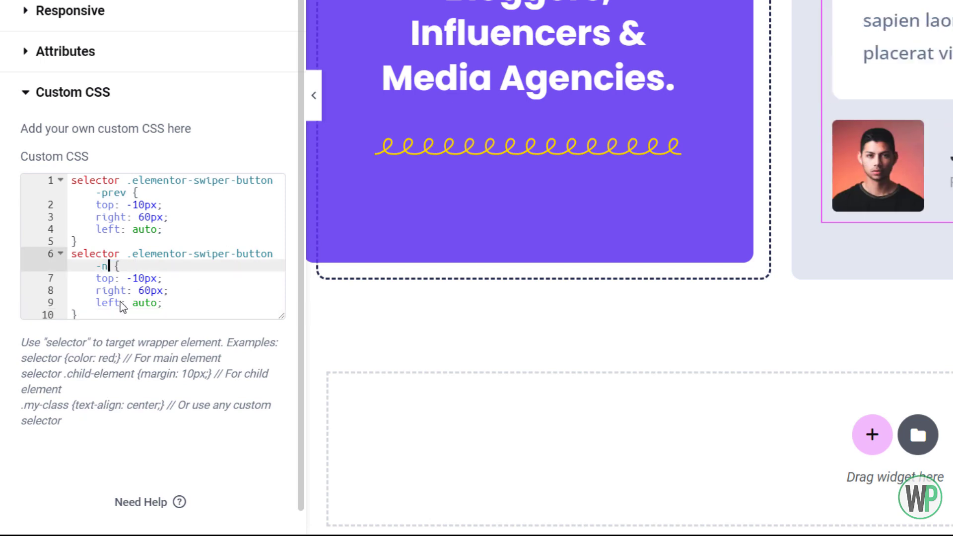
type("next")
key("BackSpace")
key("BackSpace")
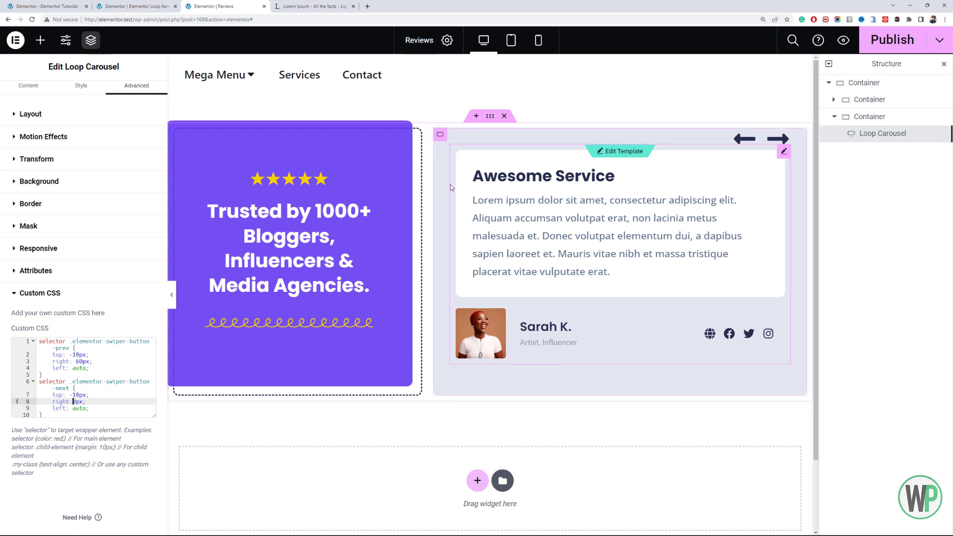
- Justify the carousel container's content to the center and set its bottom padding to 10 px
left_click(441, 134)
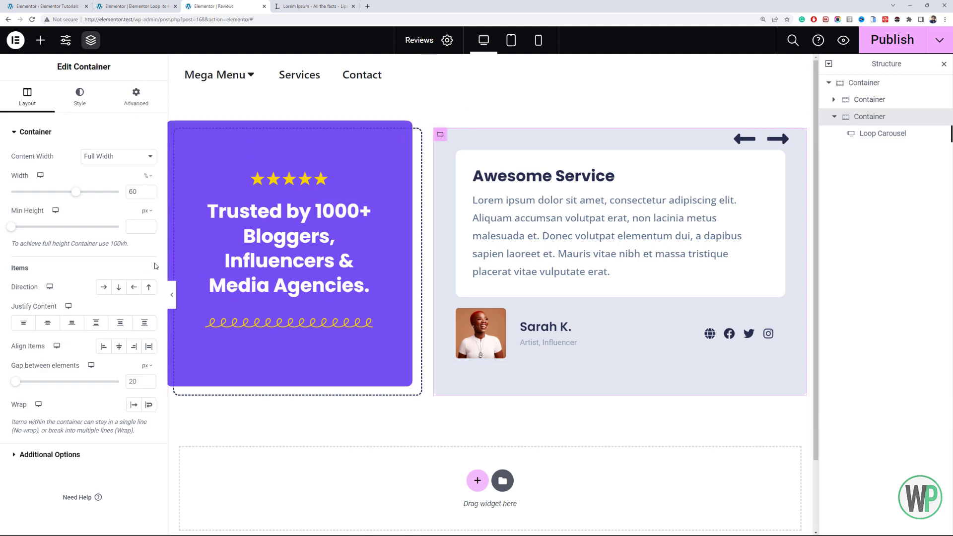
left_click(56, 323)
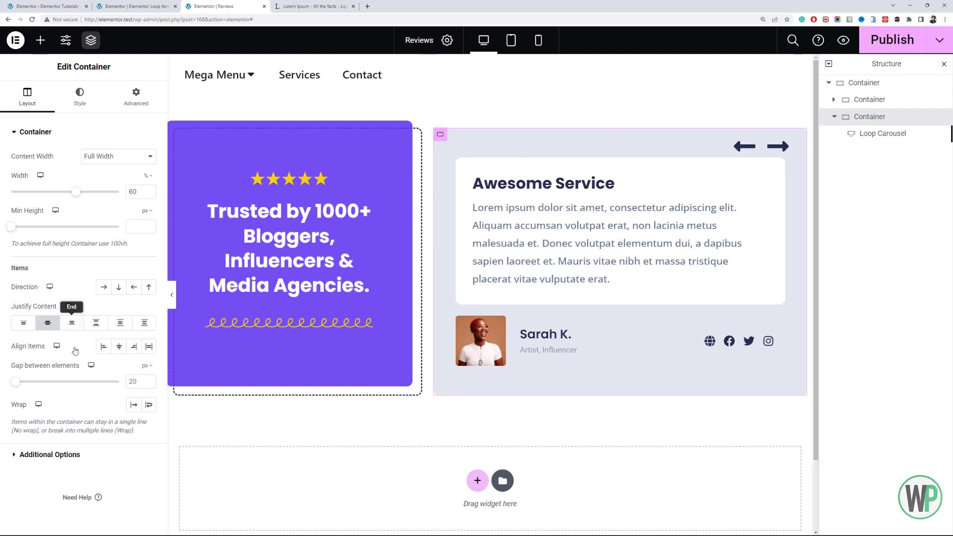
left_click(129, 100)
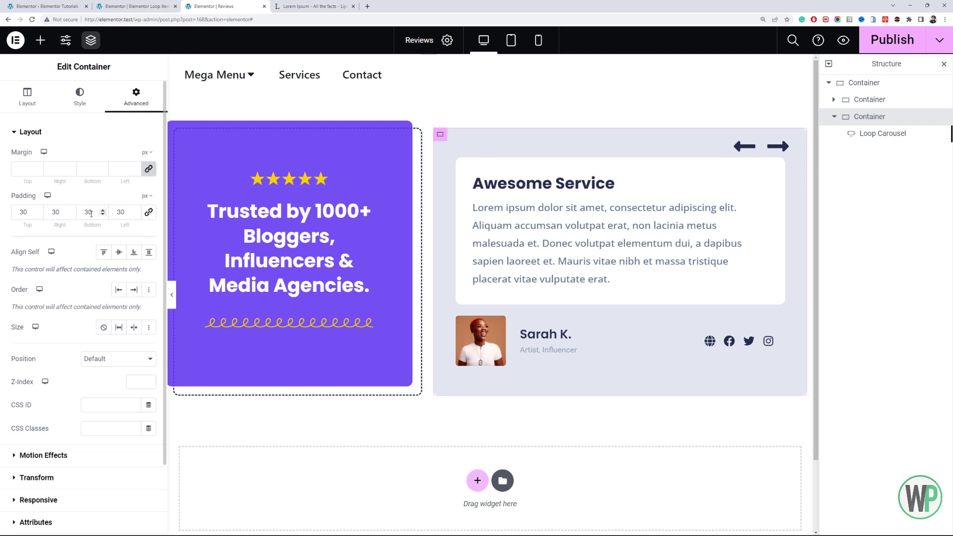
left_click_drag(88, 212, 83, 212)
type("1")
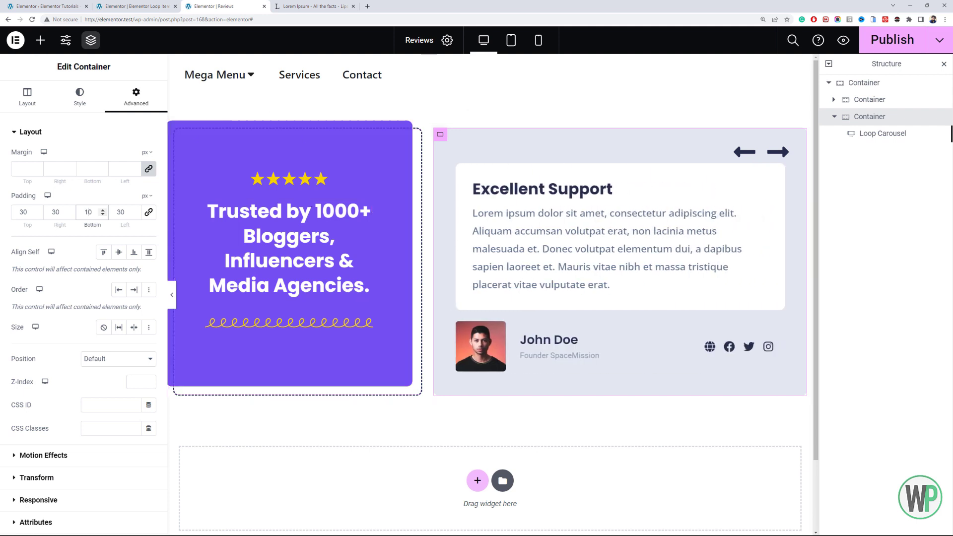
- Switch the Reviews page to tablet view and set the Loop Carousel to display 1 slide
left_click(510, 40)
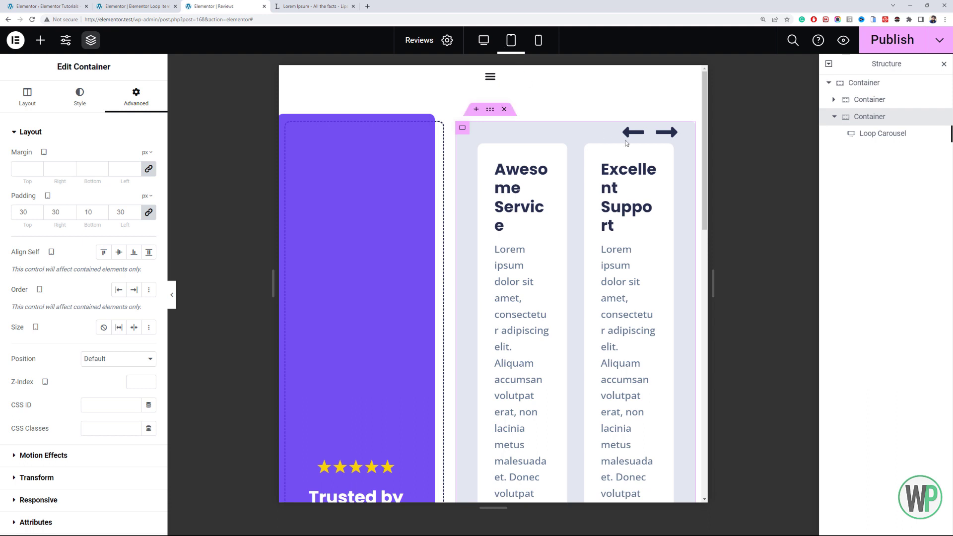
left_click(671, 145)
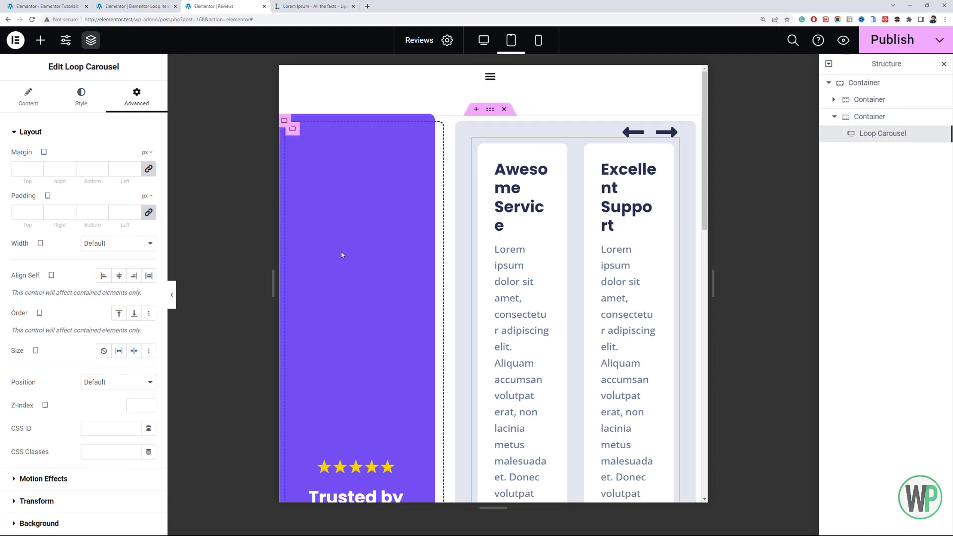
left_click(34, 90)
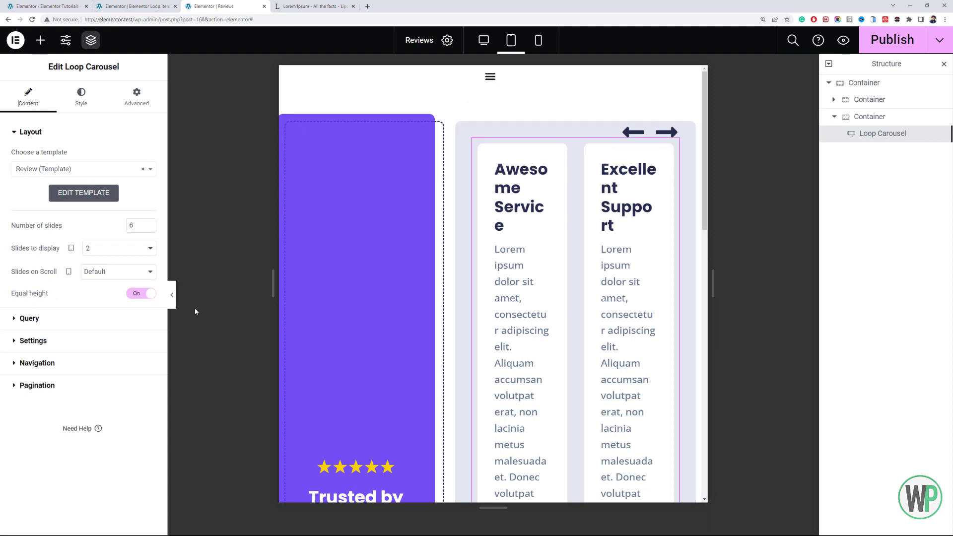
left_click(111, 250)
left_click(110, 263)
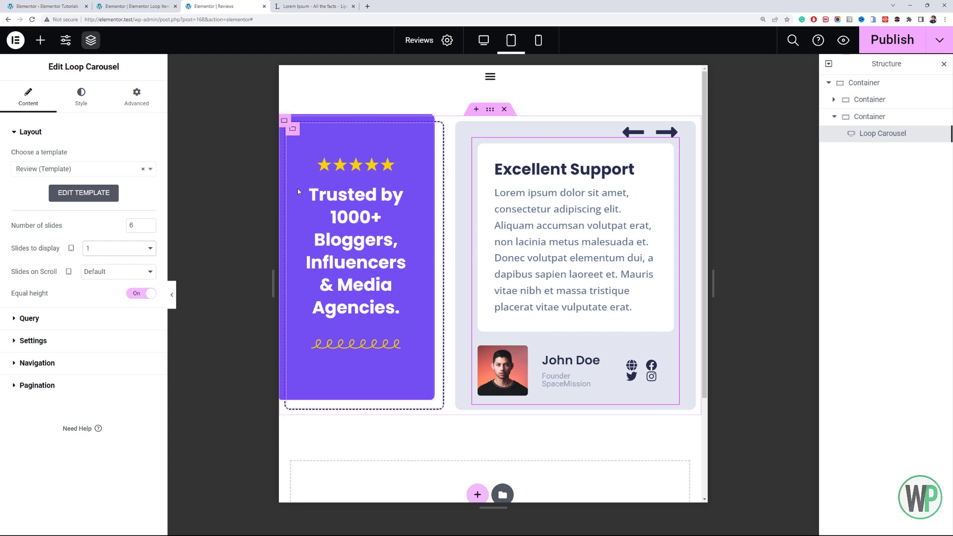
- Select the post title in the Review loop item's tablet view and return to the Reviews page
left_click(144, 6)
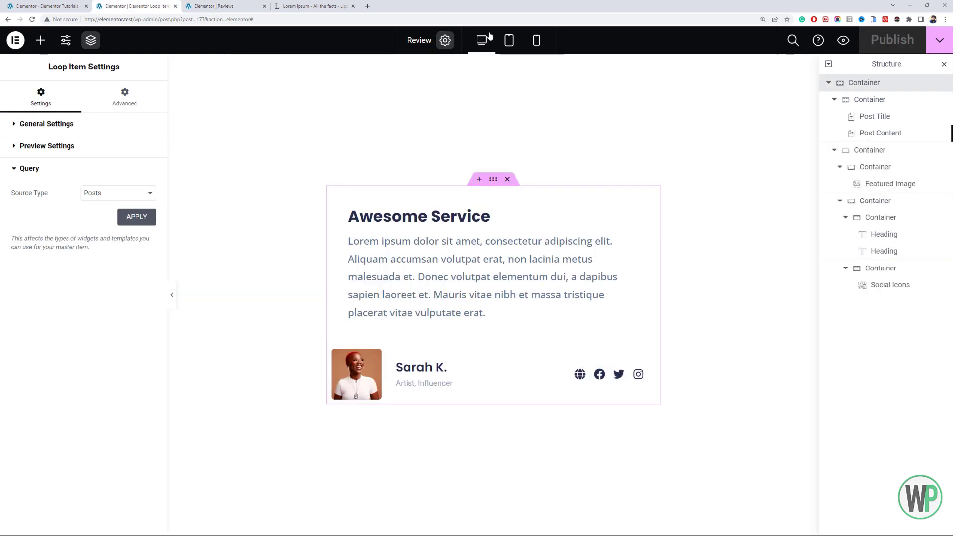
left_click(507, 39)
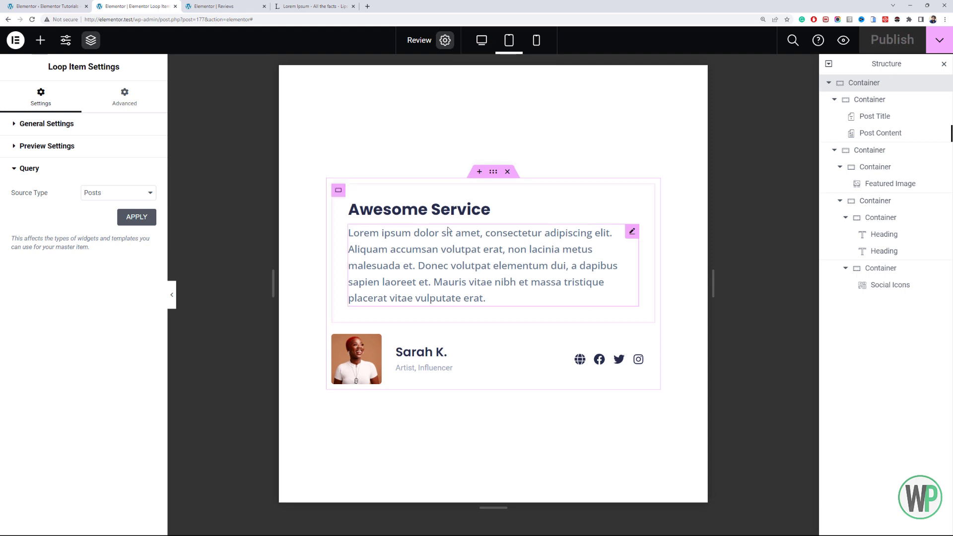
left_click(477, 209)
left_click(211, 6)
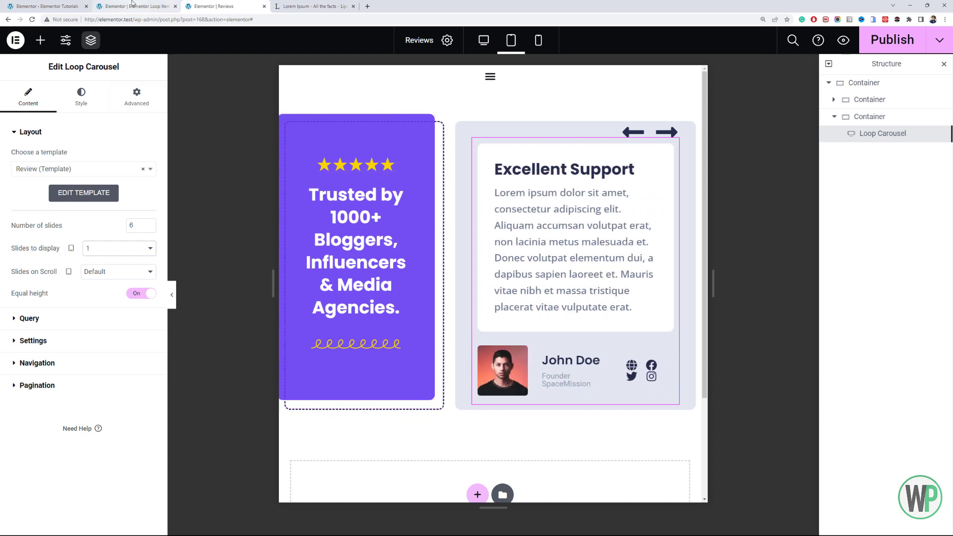
- Set the purple container's tablet width to 100%
left_click(490, 109)
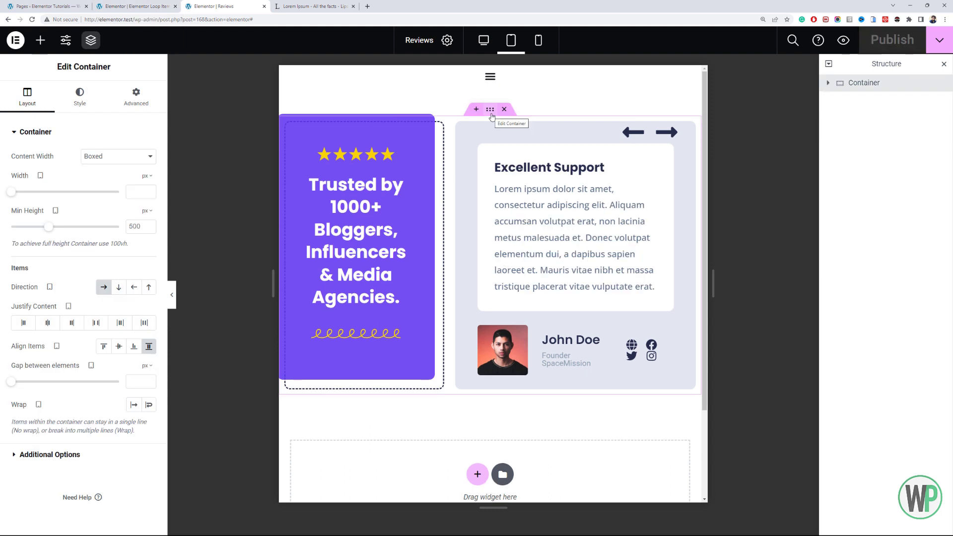
left_click(828, 83)
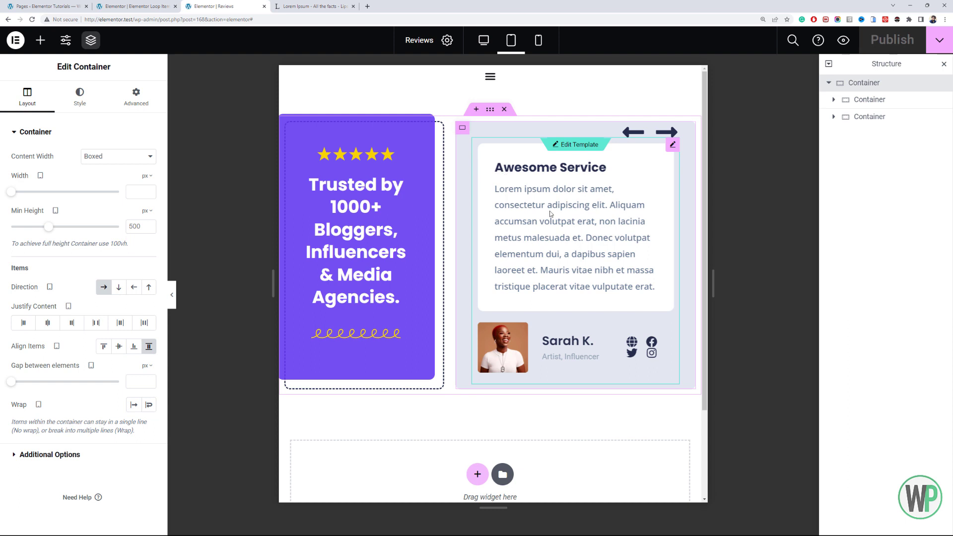
left_click(870, 99)
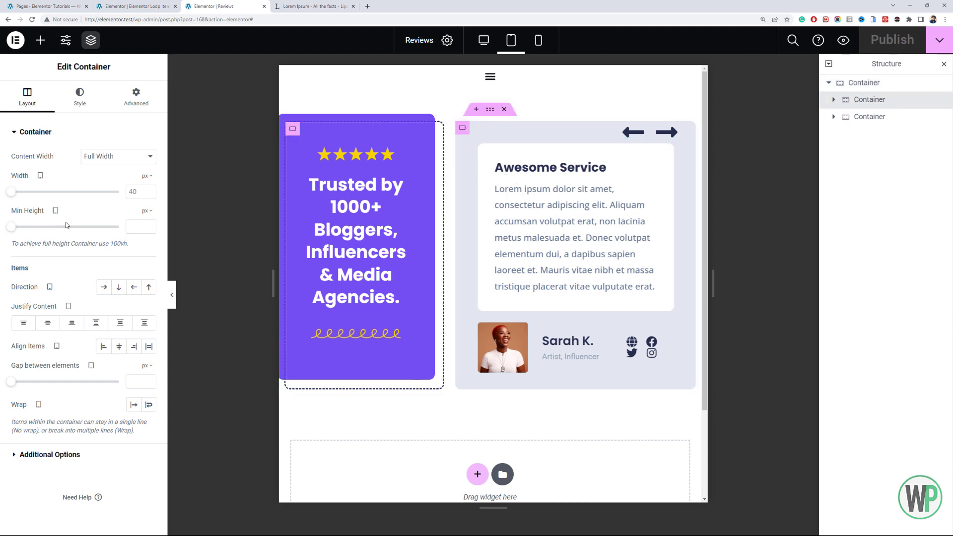
left_click(148, 176)
left_click(144, 193)
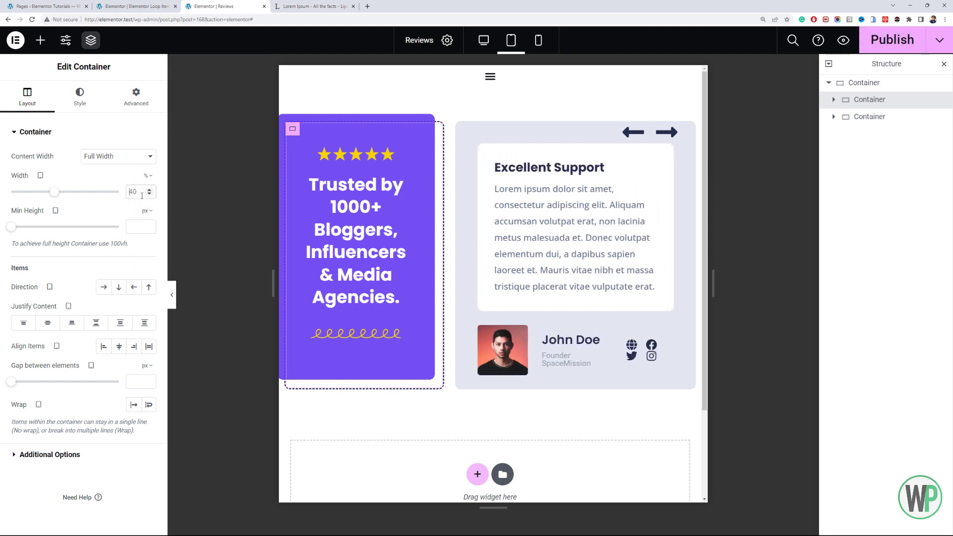
type("100")
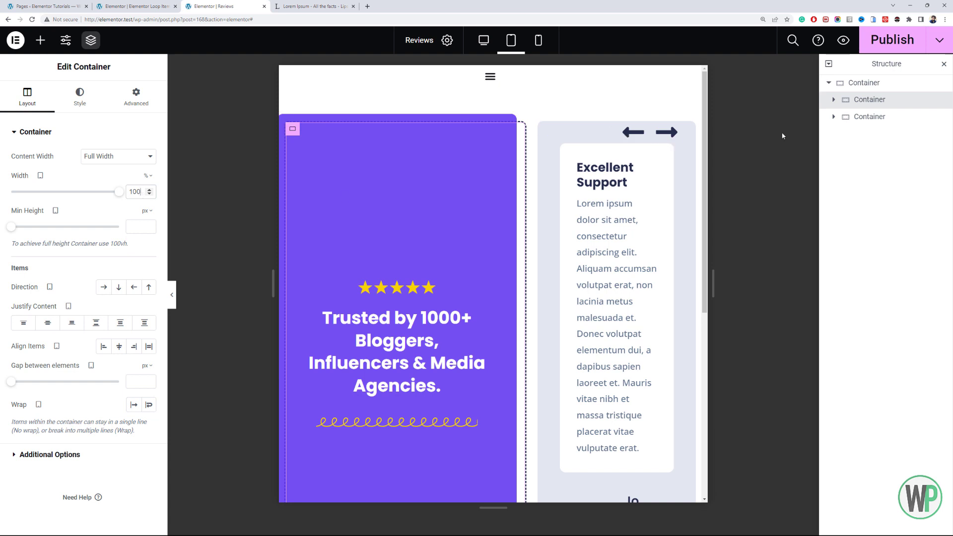
- Set the purple container's flex size to Grow in tablet view
left_click(850, 84)
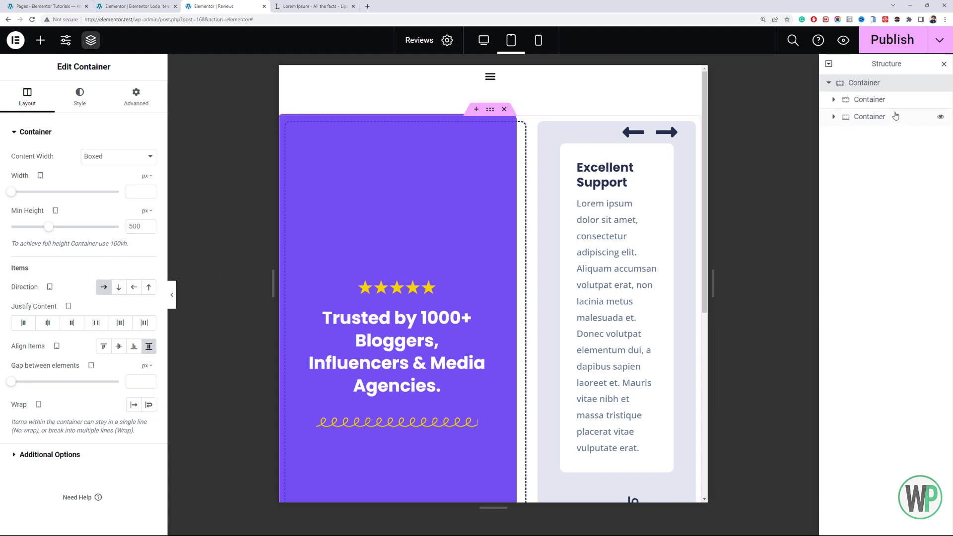
left_click(870, 99)
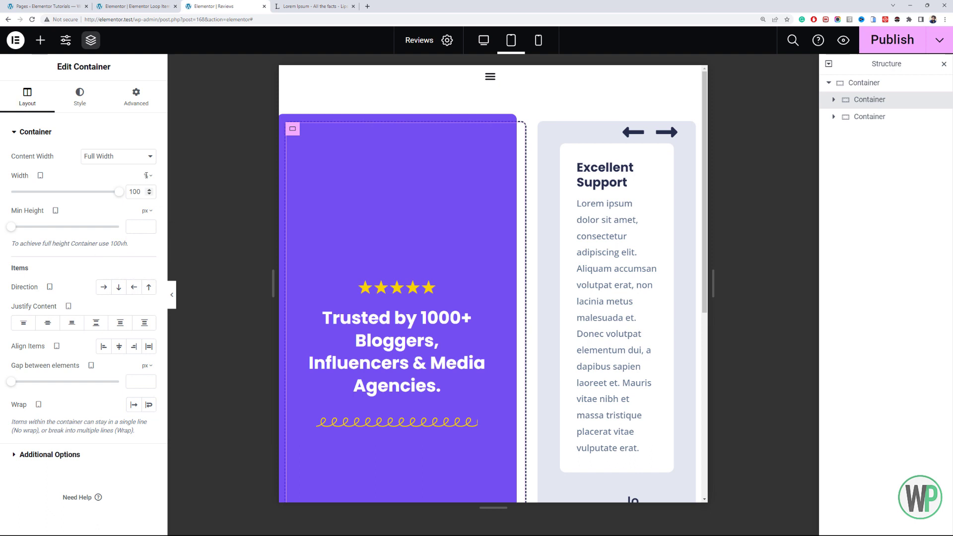
left_click(131, 104)
left_click(119, 327)
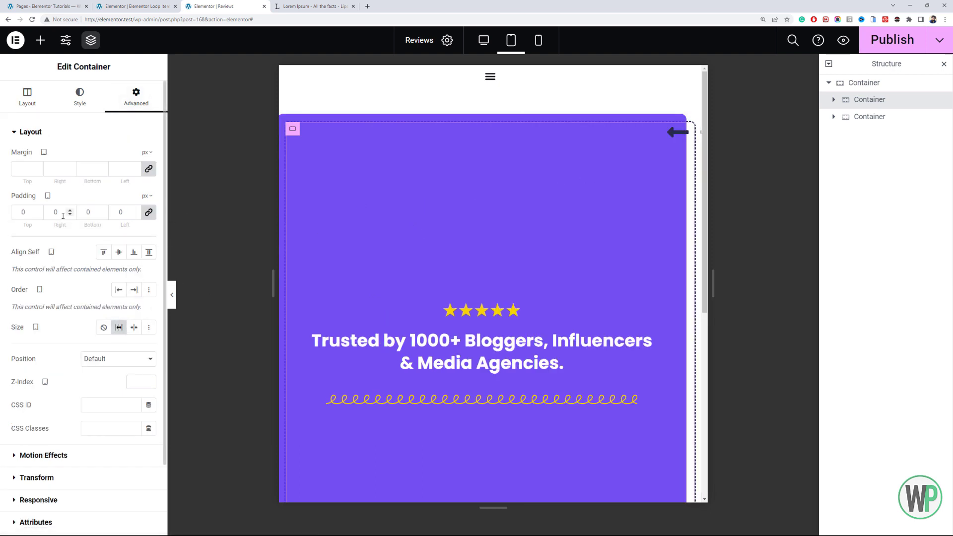
- Set the outer container's tablet padding to 30 px on all sides
left_click(863, 83)
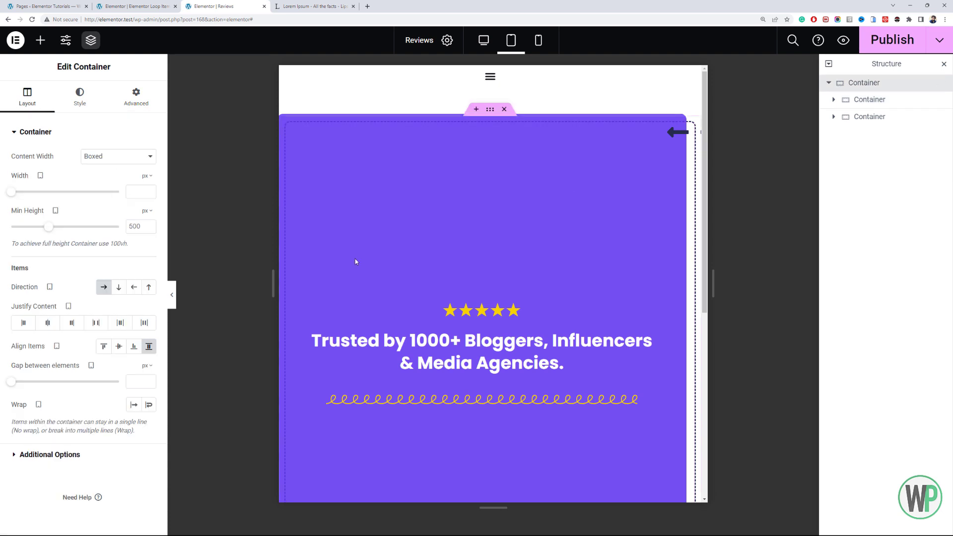
left_click(132, 103)
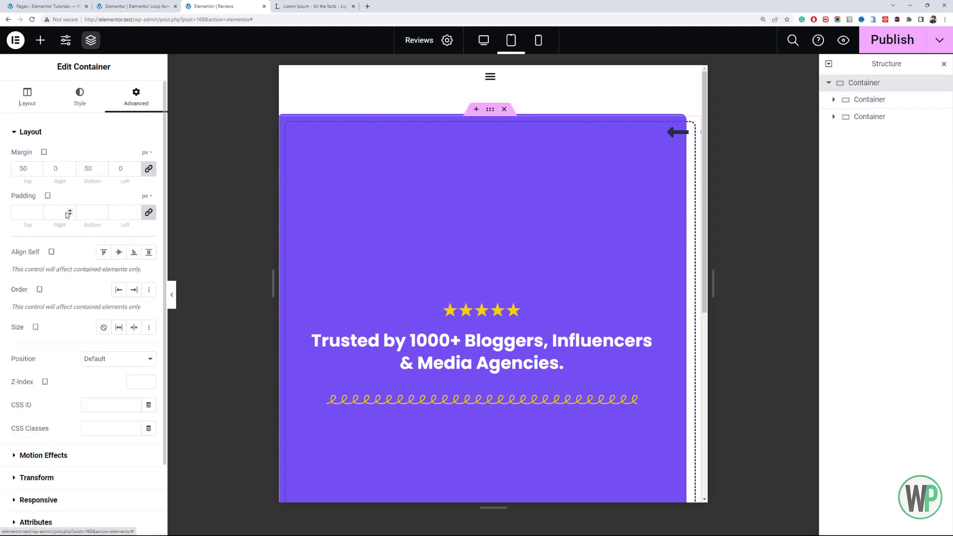
left_click(29, 214)
type("20")
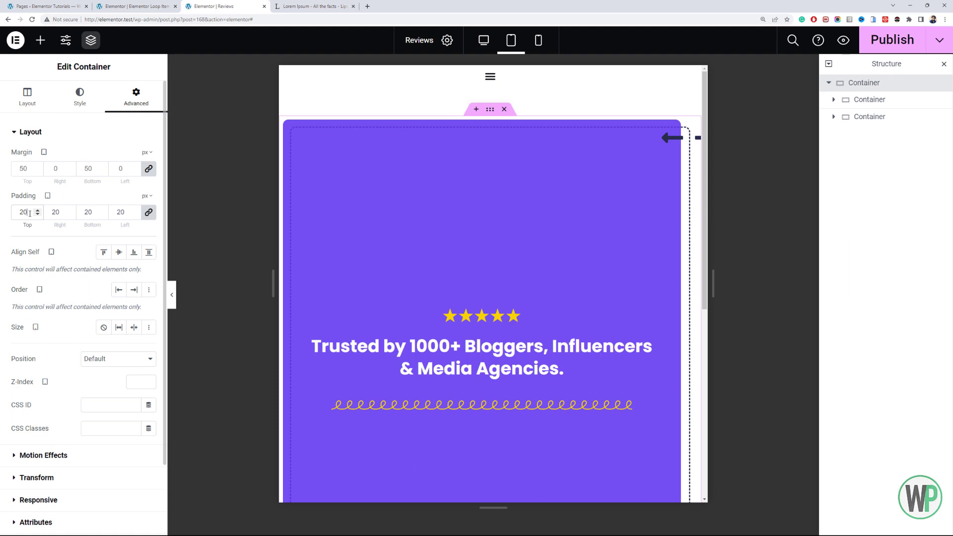
left_click_drag(24, 213, 7, 212)
type("3")
scroll(400, 206, "down", 2)
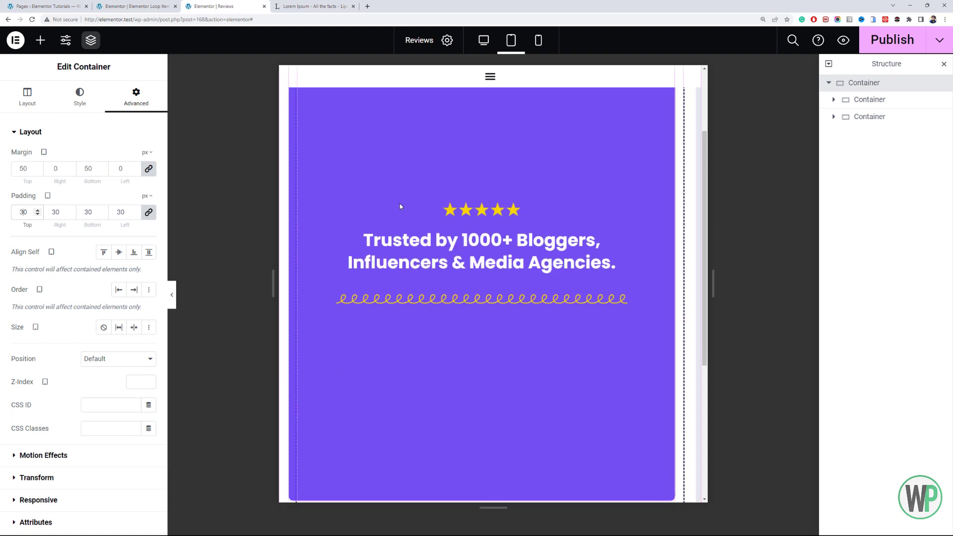
scroll(400, 206, "up", 2)
- Set the carousel container's tablet width to 100%
left_click(871, 117)
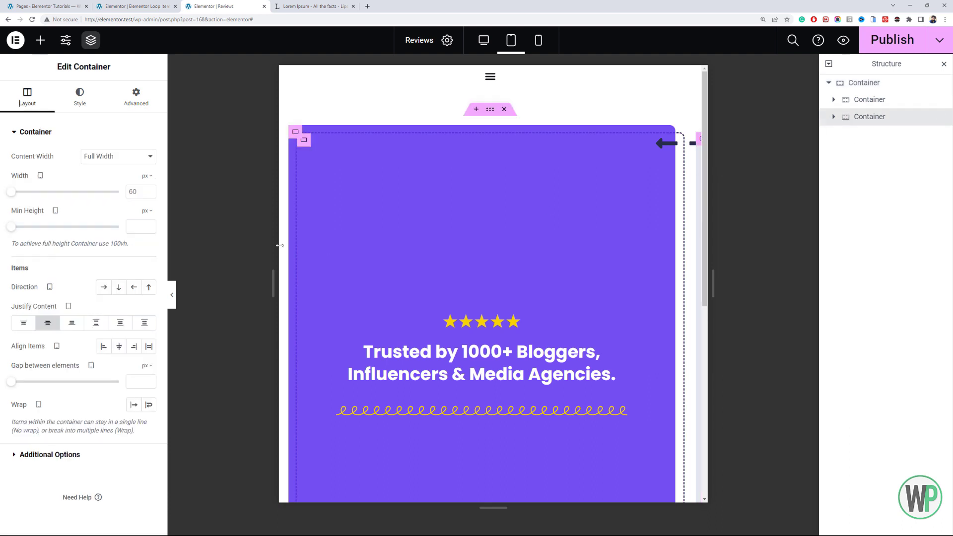
left_click(145, 178)
left_click(147, 192)
type("100")
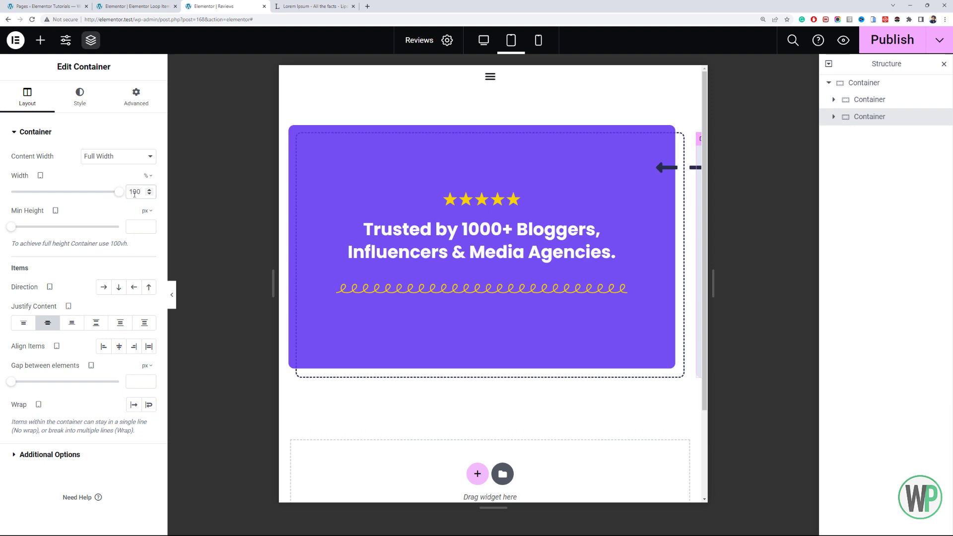
- Set the outer container's items to wrap onto multiple lines in tablet view
left_click(866, 83)
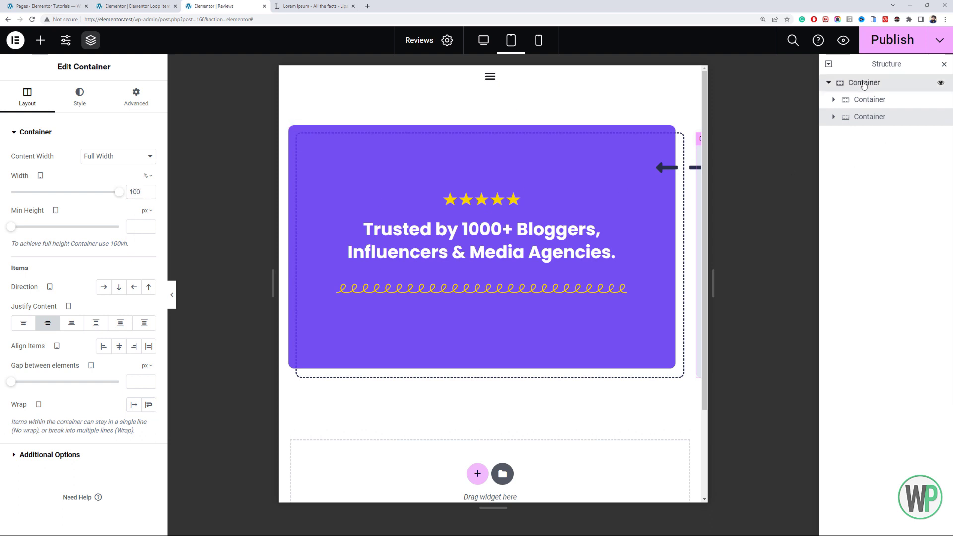
left_click(27, 96)
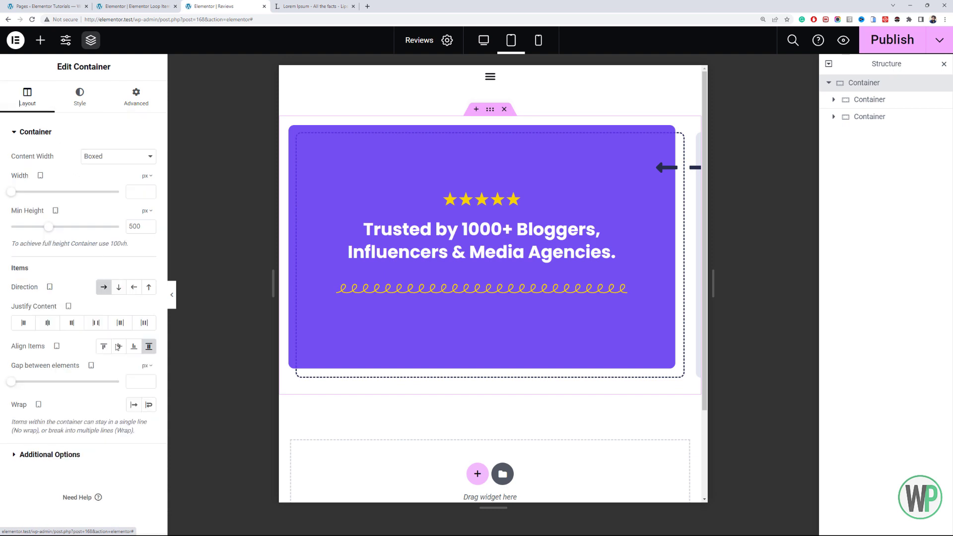
left_click(147, 405)
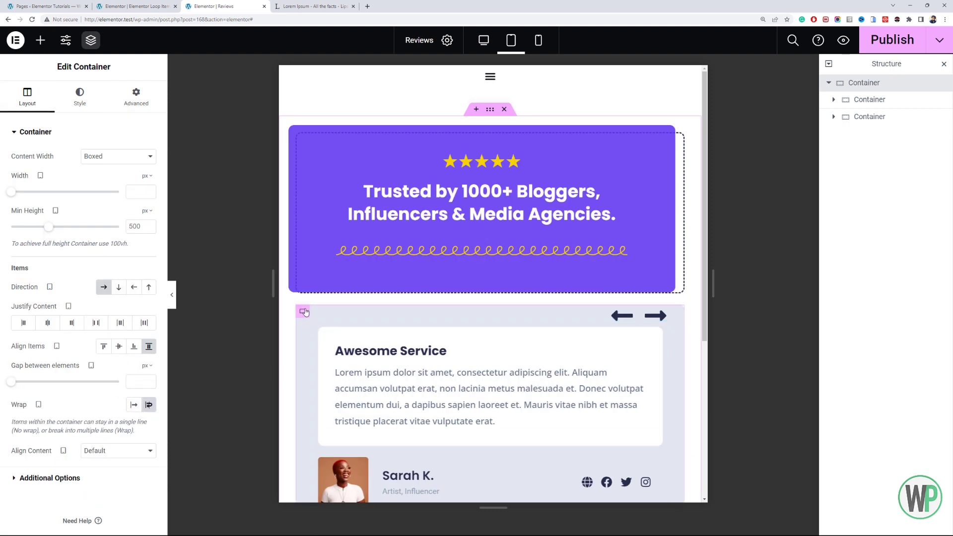
- Set the tablet bottom padding of the dashed-border container around the purple box to 10 px
left_click(299, 166)
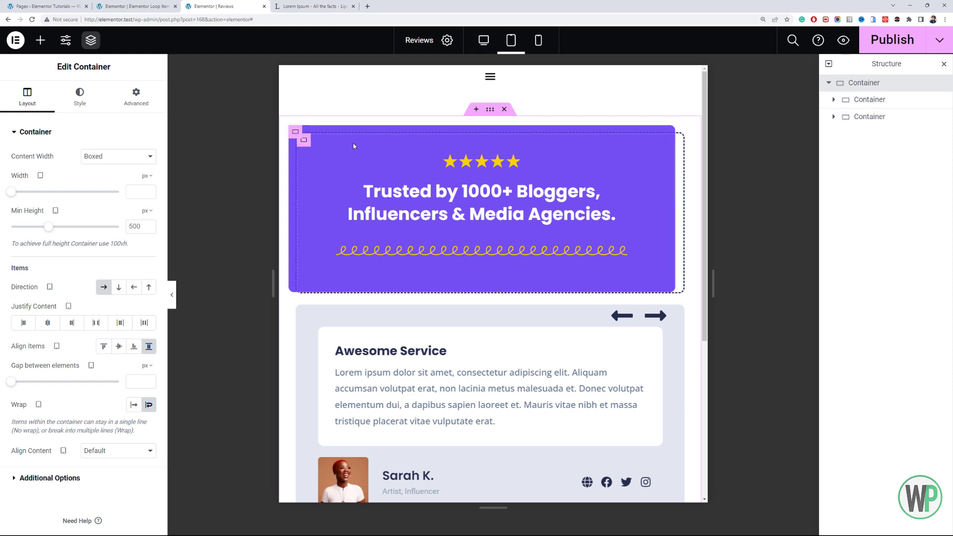
left_click(136, 97)
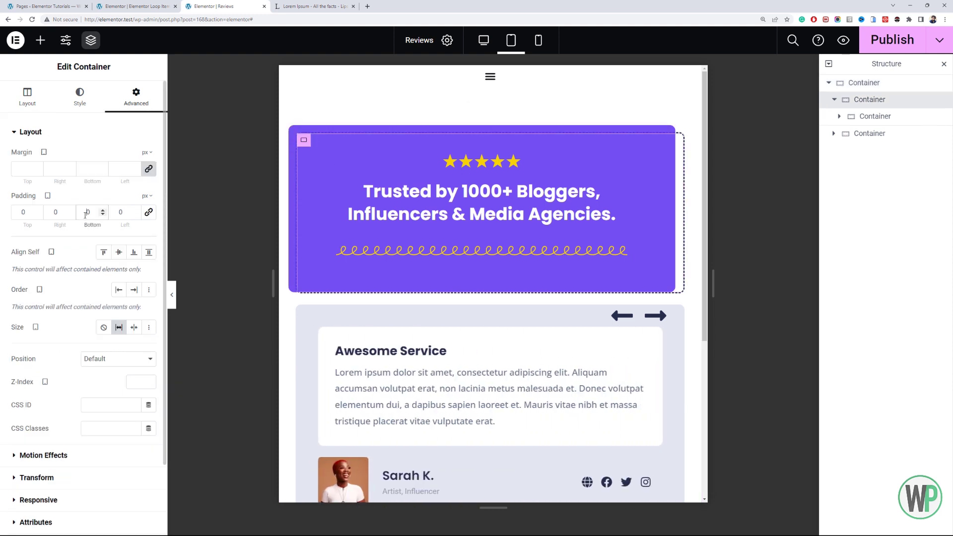
left_click(85, 213)
type("2")
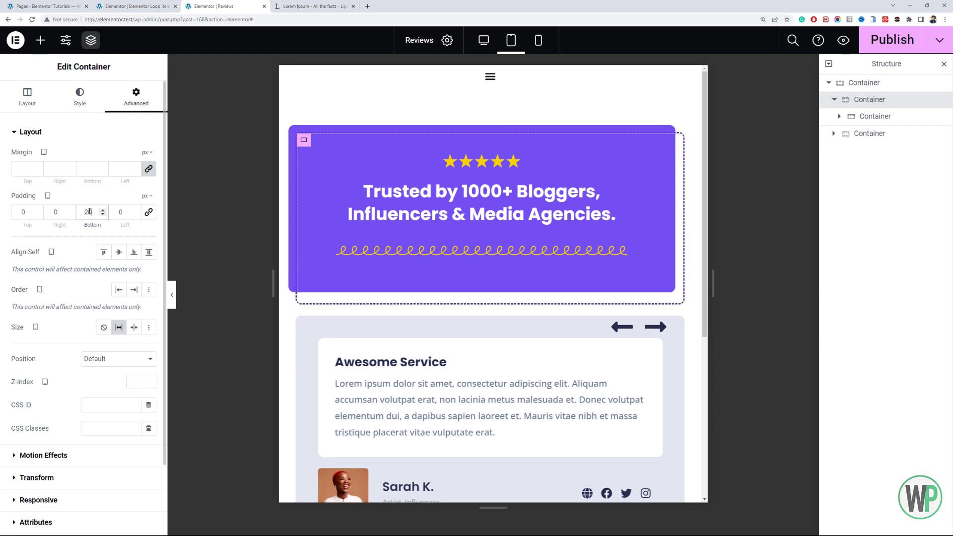
left_click_drag(89, 212, 79, 208)
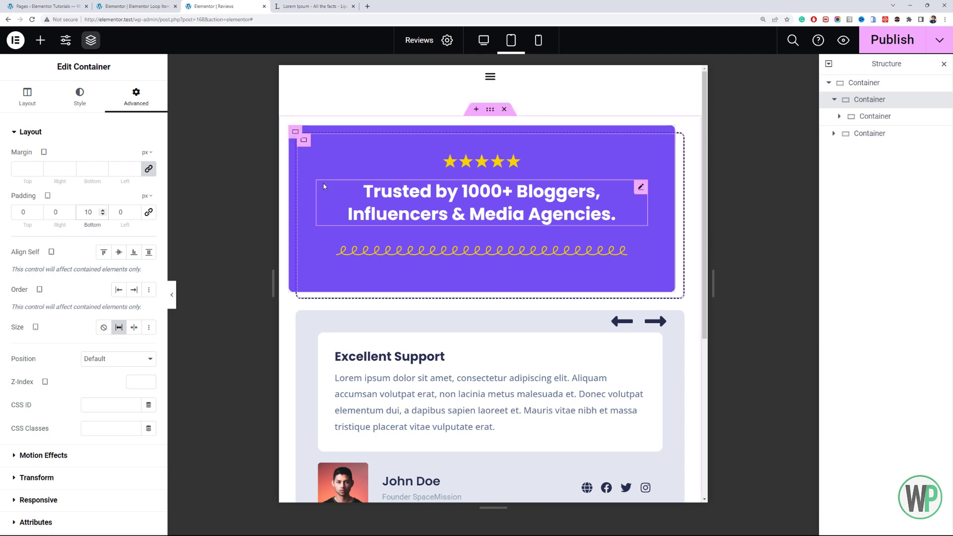
- Set the carousel container's tablet padding to 50 px at the top and 30 px on the other sides
scroll(323, 186, "down", 2)
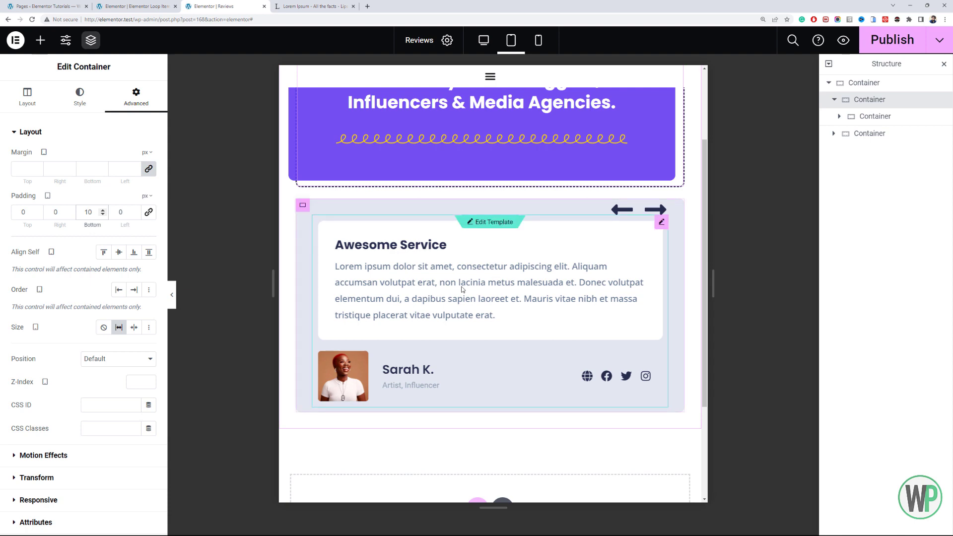
scroll(416, 284, "up", 2)
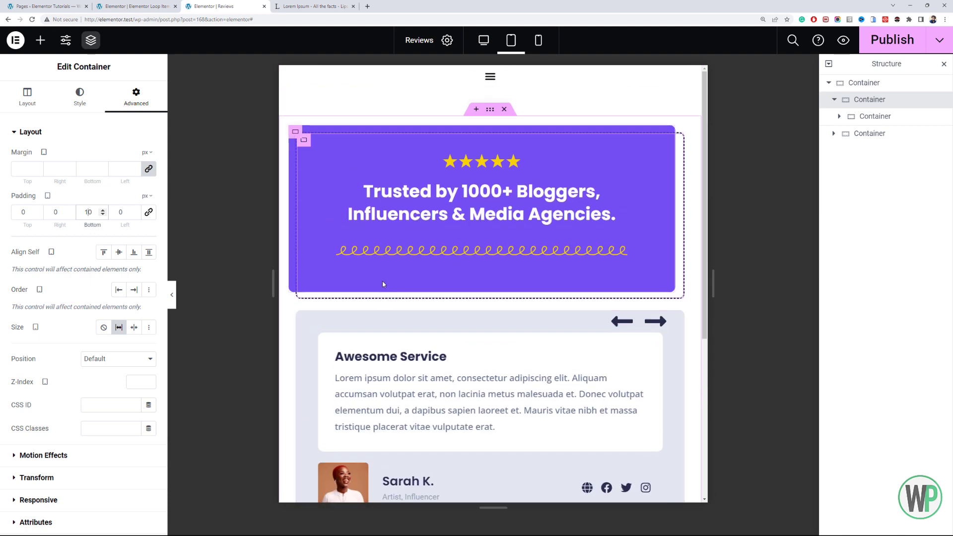
scroll(447, 278, "down", 2)
scroll(463, 266, "up", 2)
scroll(383, 262, "down", 2)
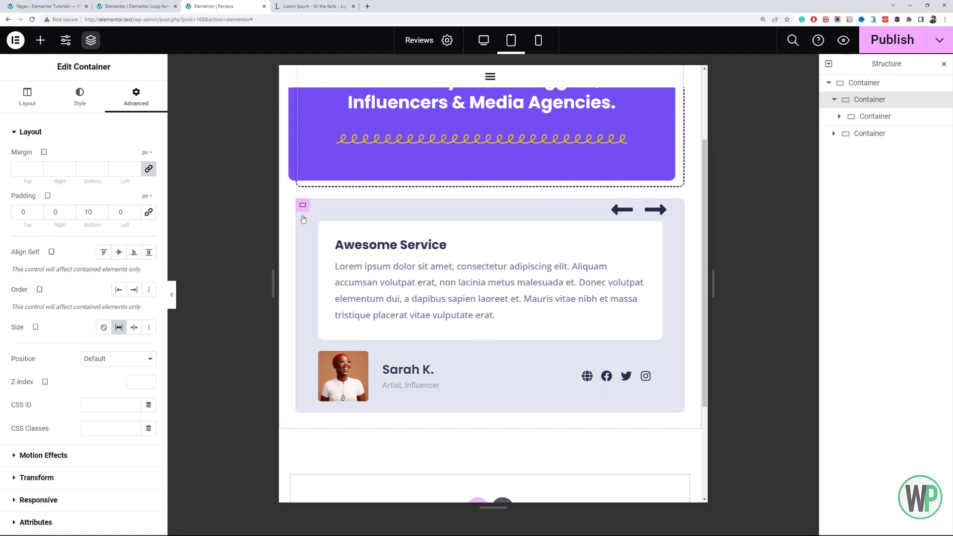
left_click(303, 205)
left_click(132, 106)
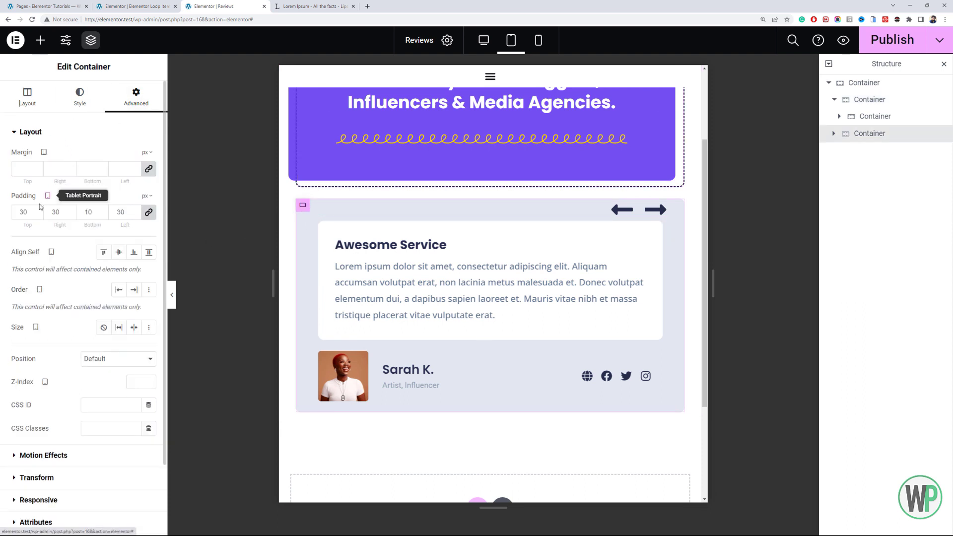
left_click(147, 214)
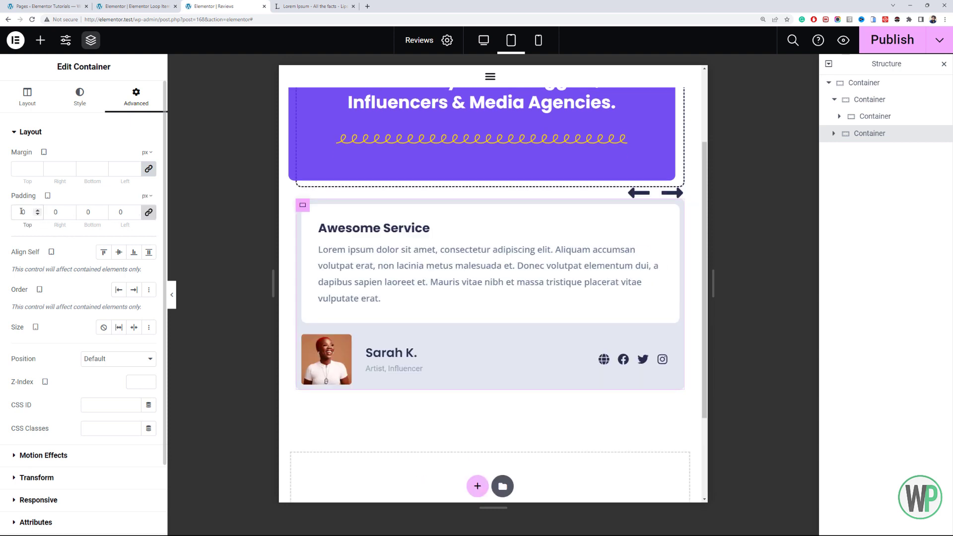
type("3")
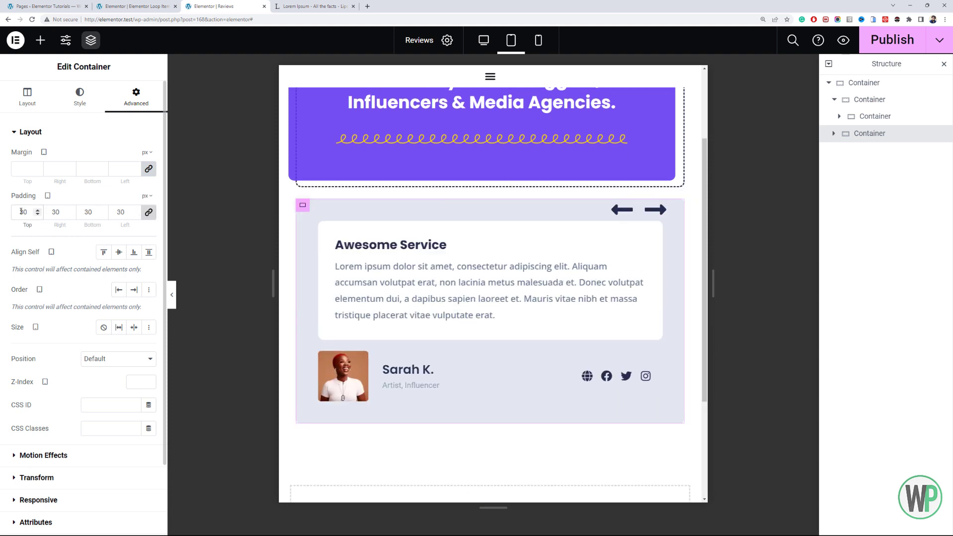
left_click(148, 212)
type("4")
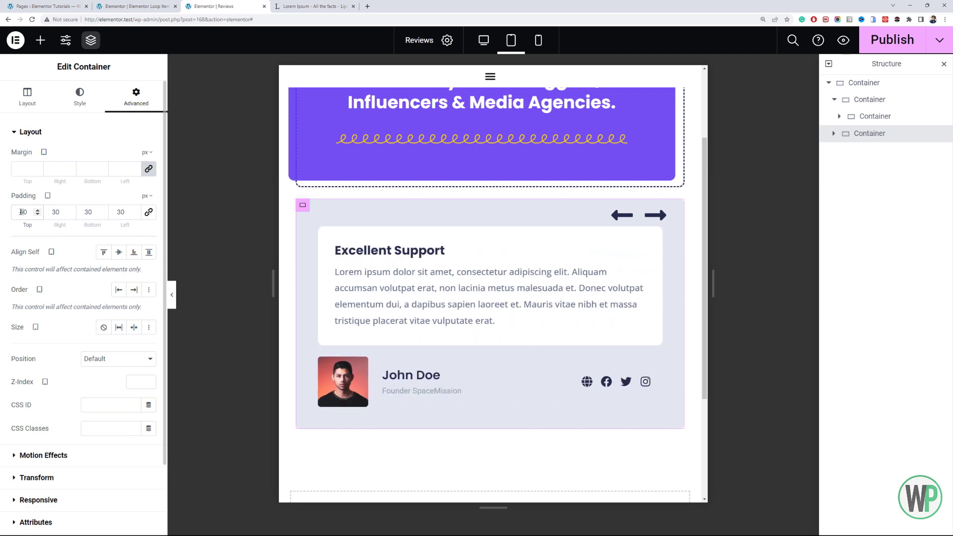
type("5")
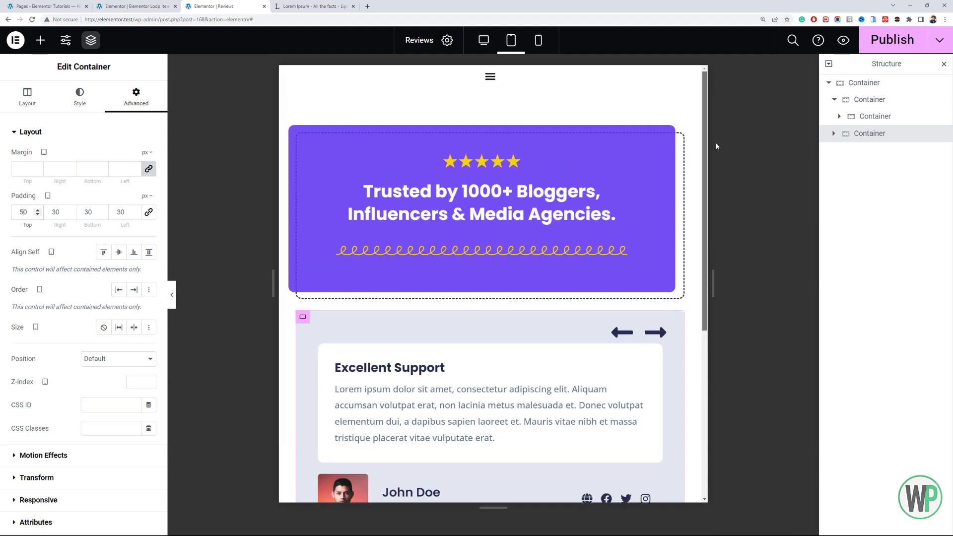
- Switch to the mobile portrait view and set the outer container's padding to 20 px on all sides
scroll(700, 144, "up", 1)
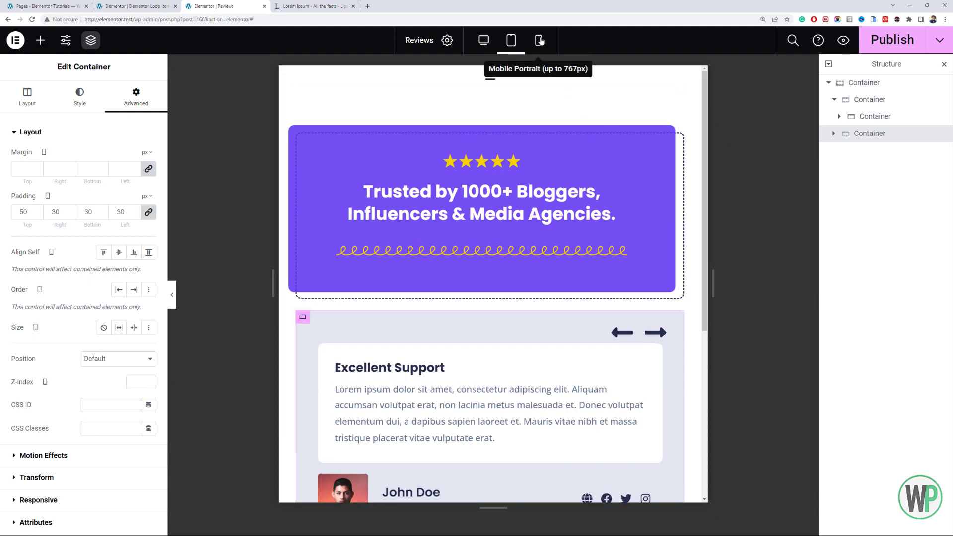
left_click(538, 40)
mouse_move(591, 164)
left_mouse_down()
mouse_move(590, 183)
mouse_move(591, 172)
left_mouse_up()
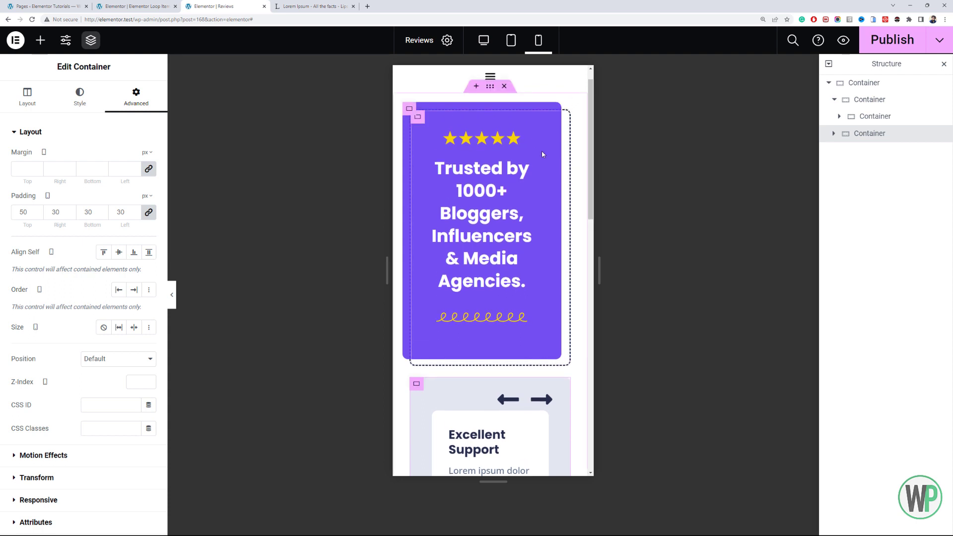
left_click(490, 86)
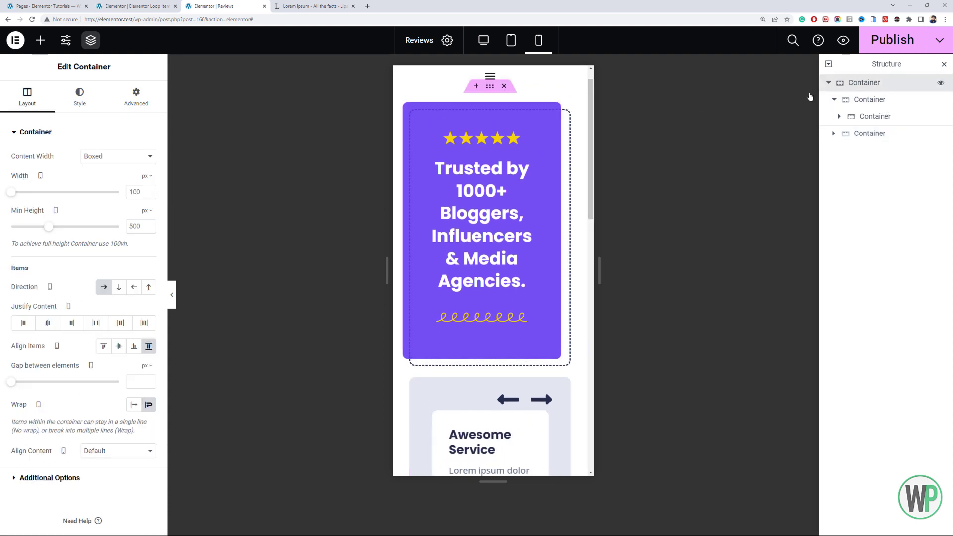
left_click(136, 96)
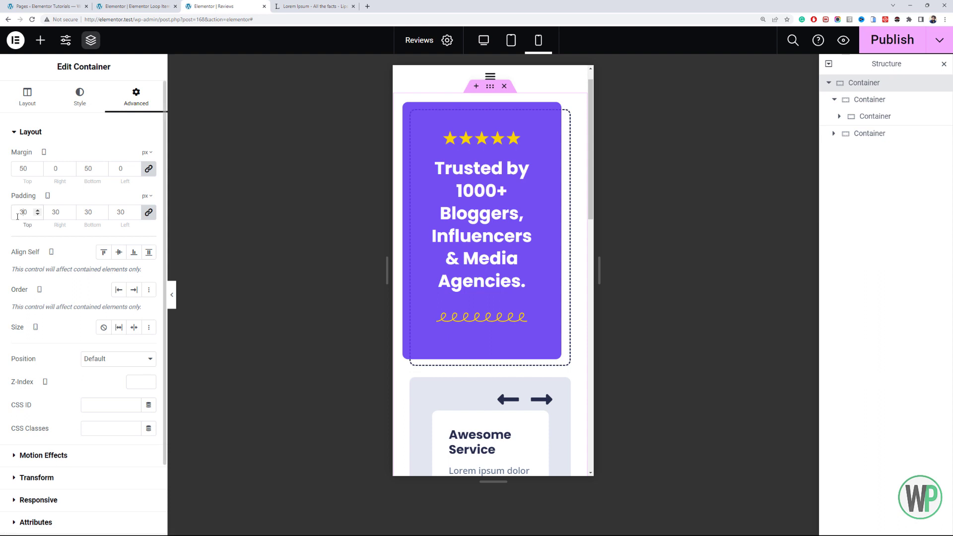
double_click(18, 216)
type("10")
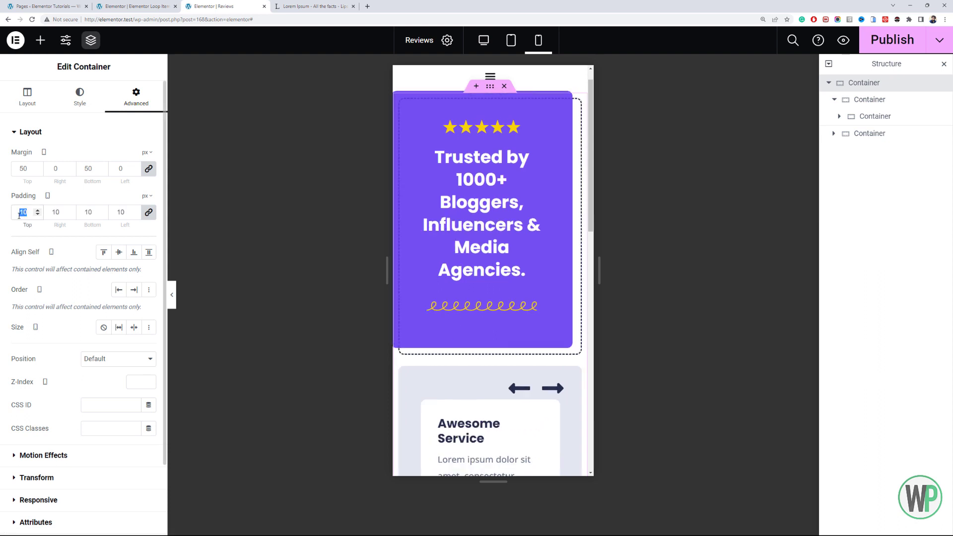
type("20")
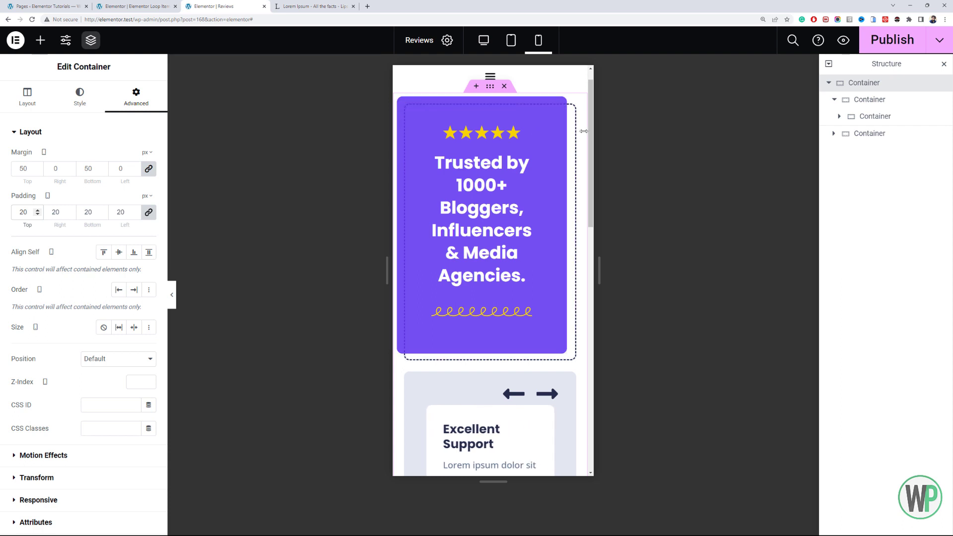
- Set the carousel container's mobile padding to 10 px on all sides
left_click_drag(590, 140, 589, 227)
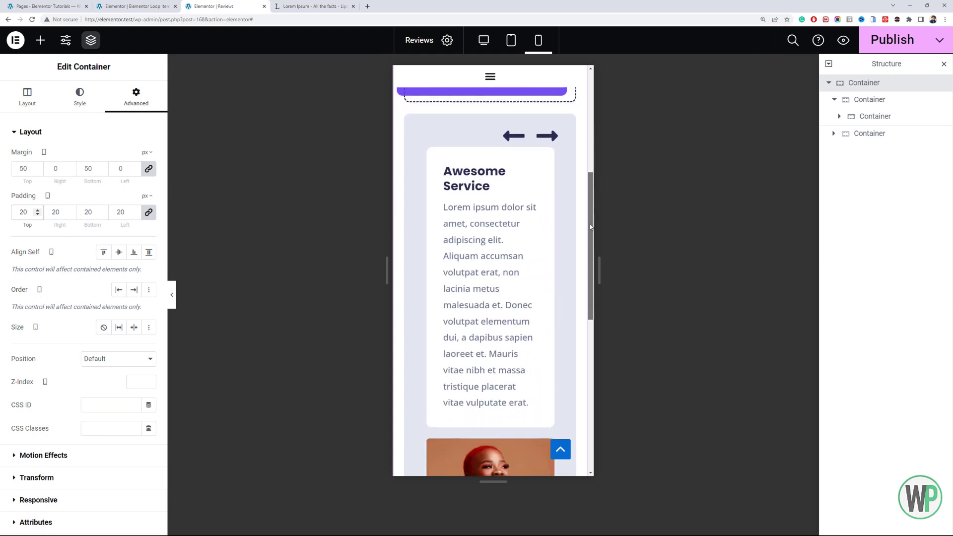
left_click(431, 132)
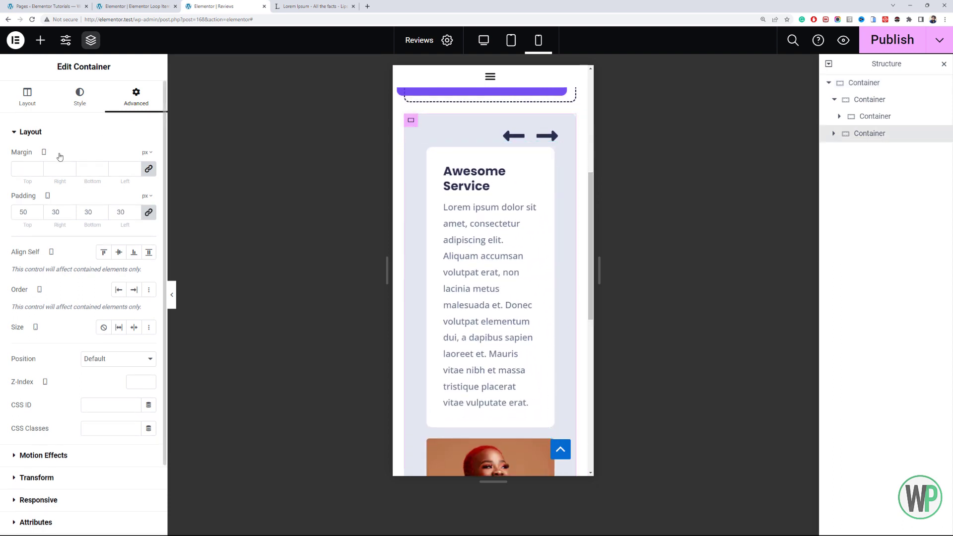
double_click(23, 211)
type("10")
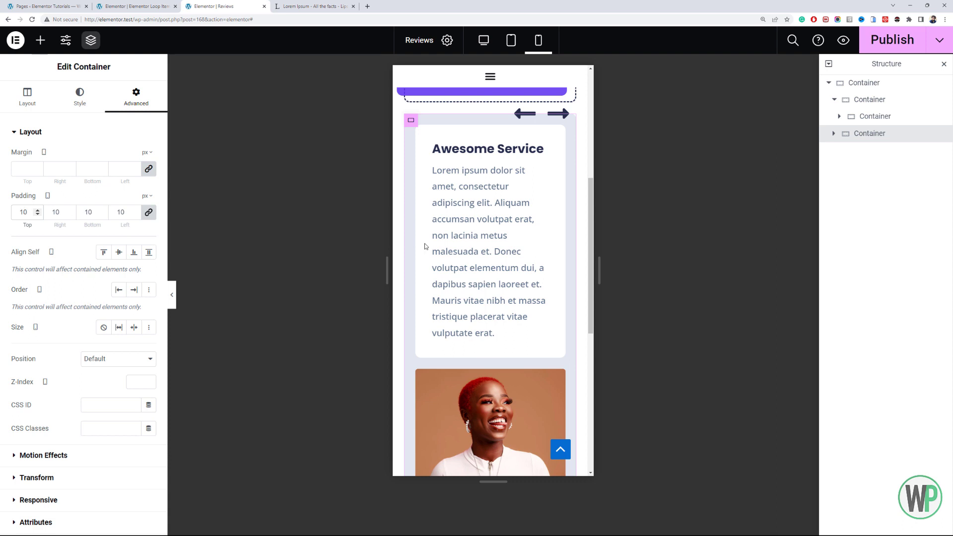
scroll(426, 244, "down", 5)
scroll(468, 241, "up", 5)
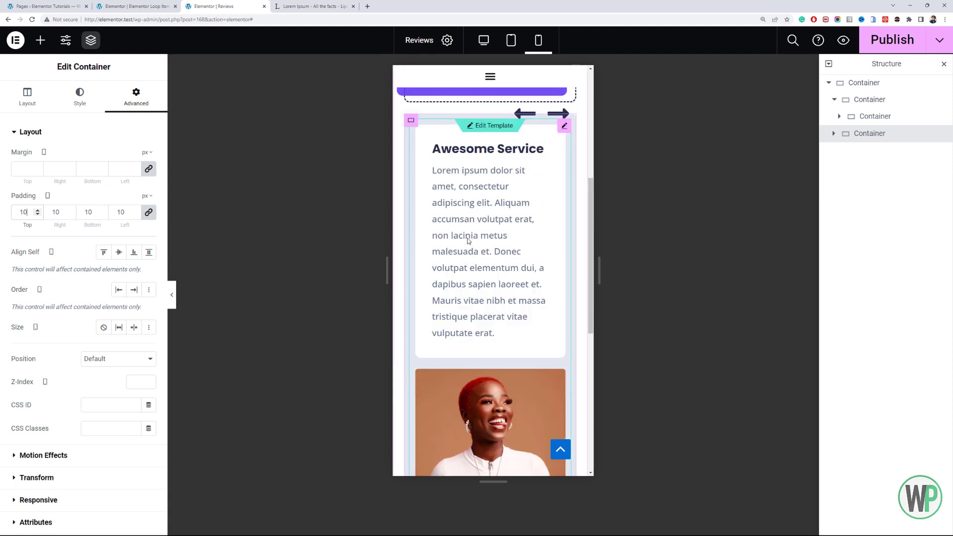
- Unlink the carousel container's mobile padding values and set the top padding to 40 px
left_click(149, 212)
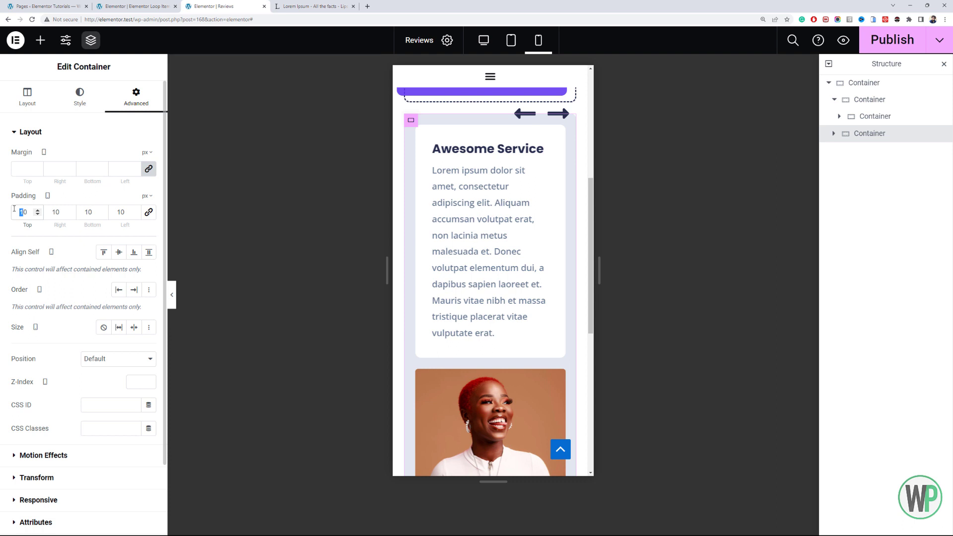
type("2")
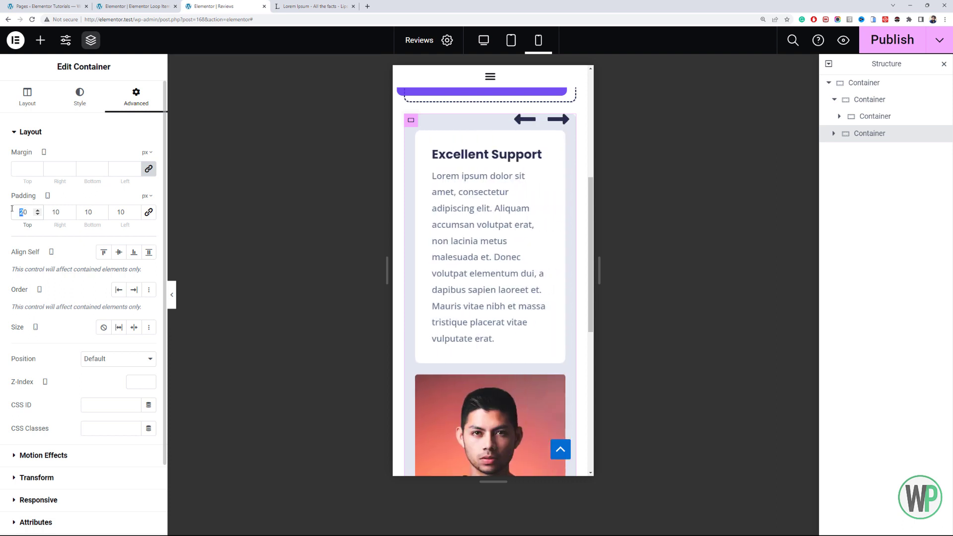
type("5")
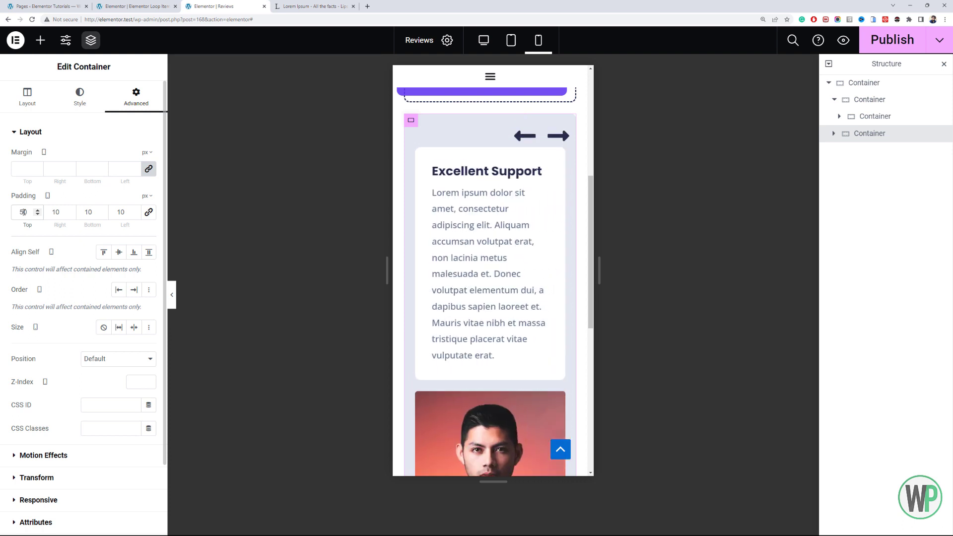
type("4")
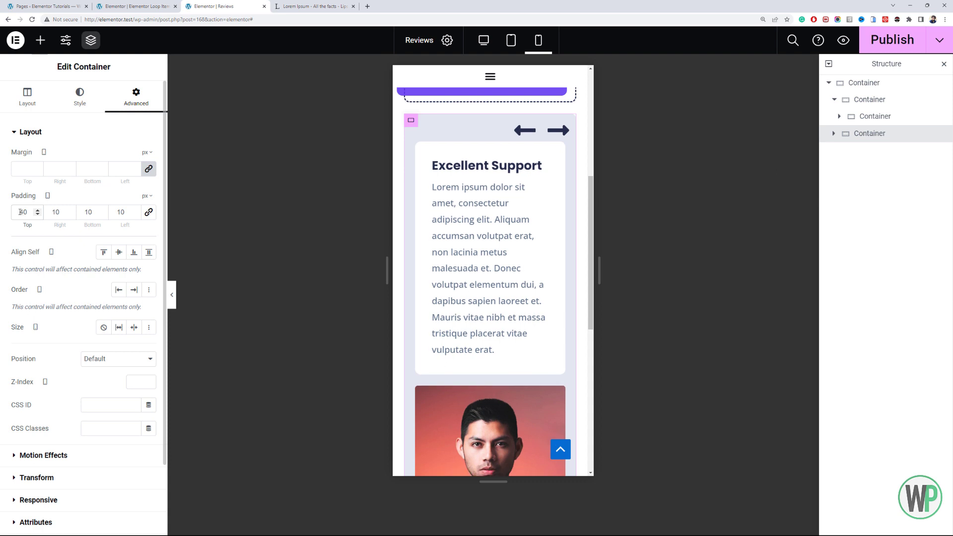
- Compare the review card's mobile layout on the Reviews page with the layout in the loop item template
scroll(511, 230, "down", 5)
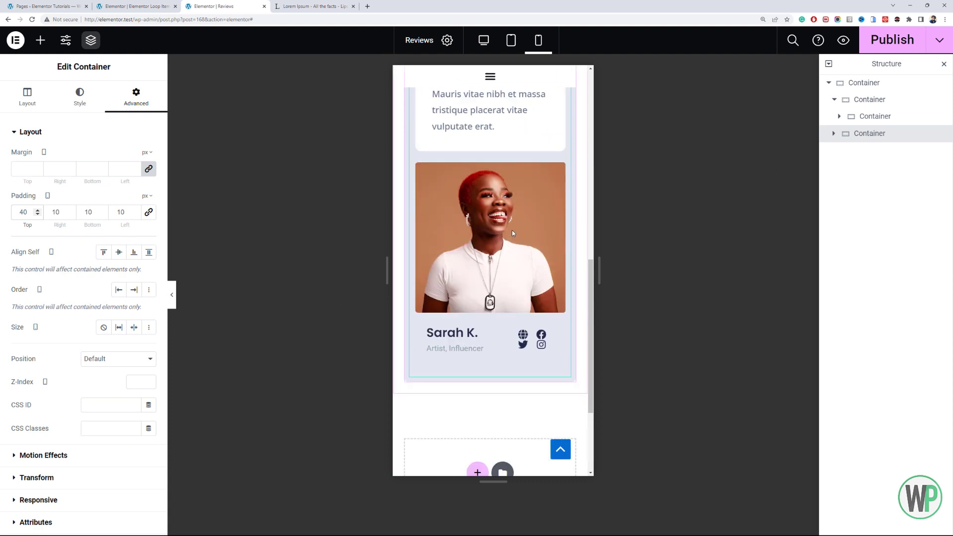
left_click(152, 7)
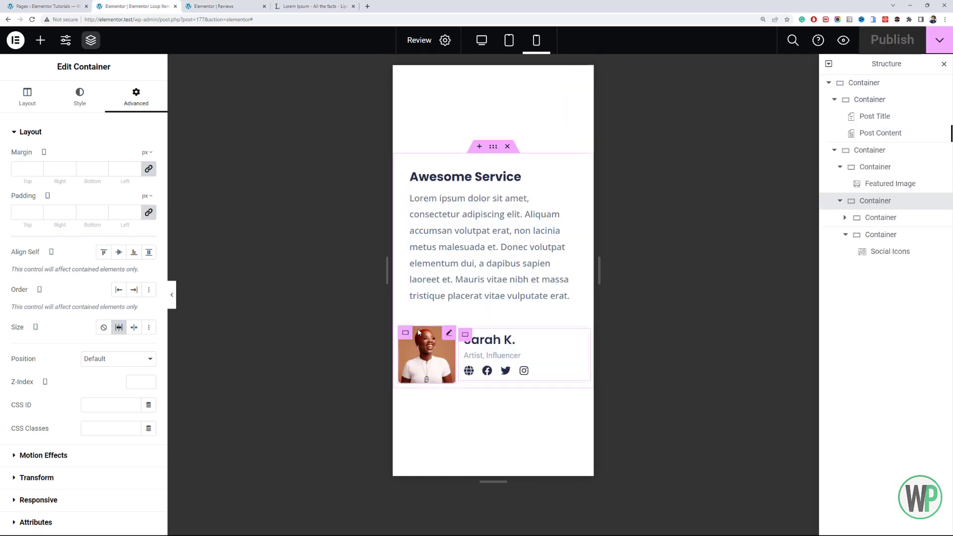
left_click(213, 6)
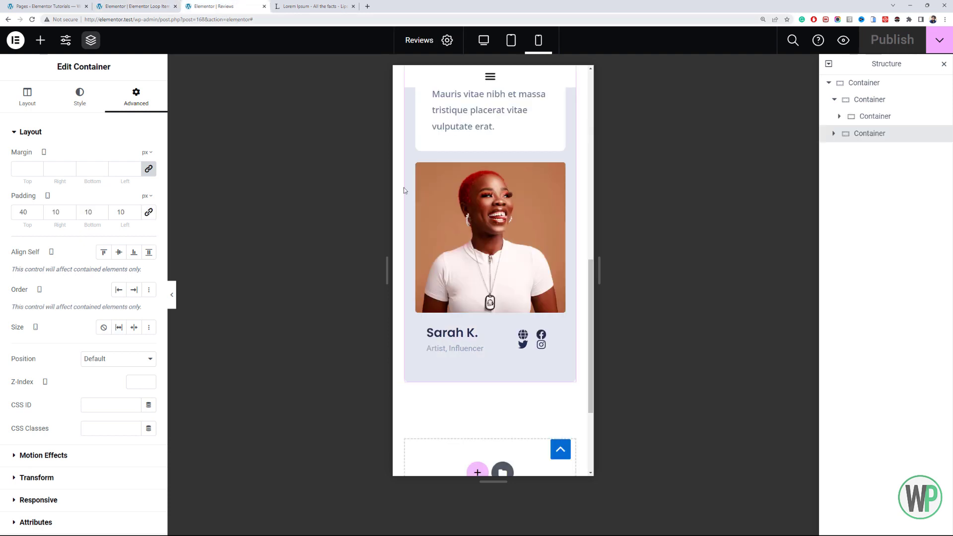
scroll(421, 257, "up", 2)
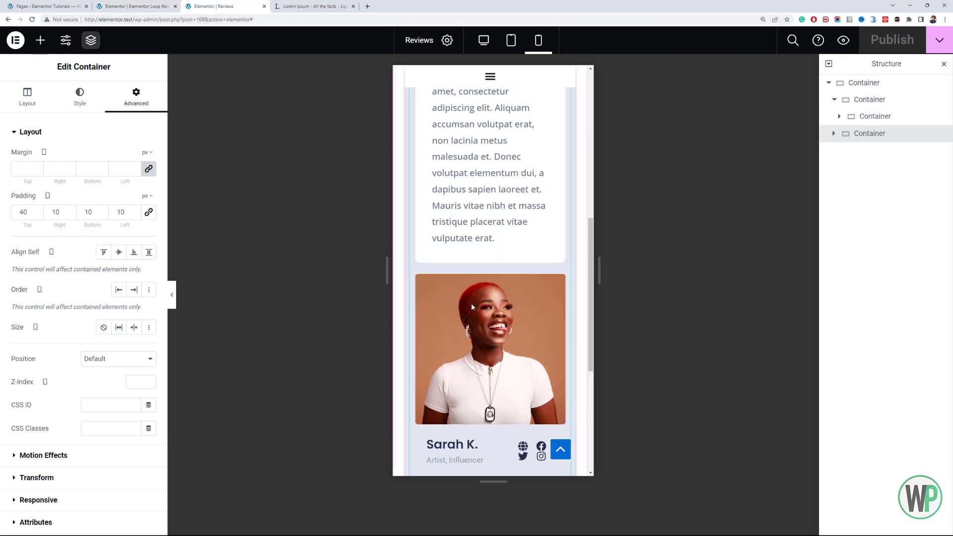
scroll(470, 306, "down", 2)
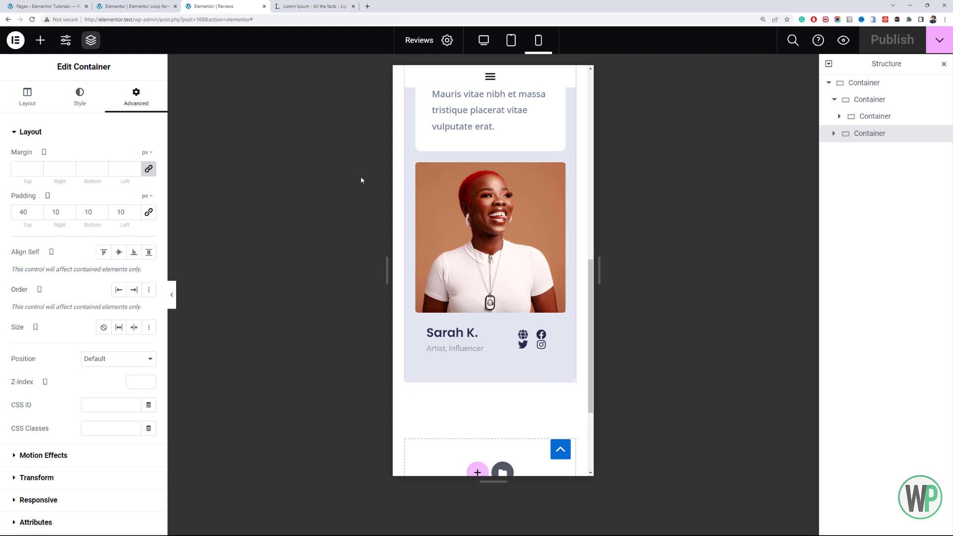
- Open the published Reviews page in a new browser tab and place it beside the Reviews editor's tab
left_click(70, 6)
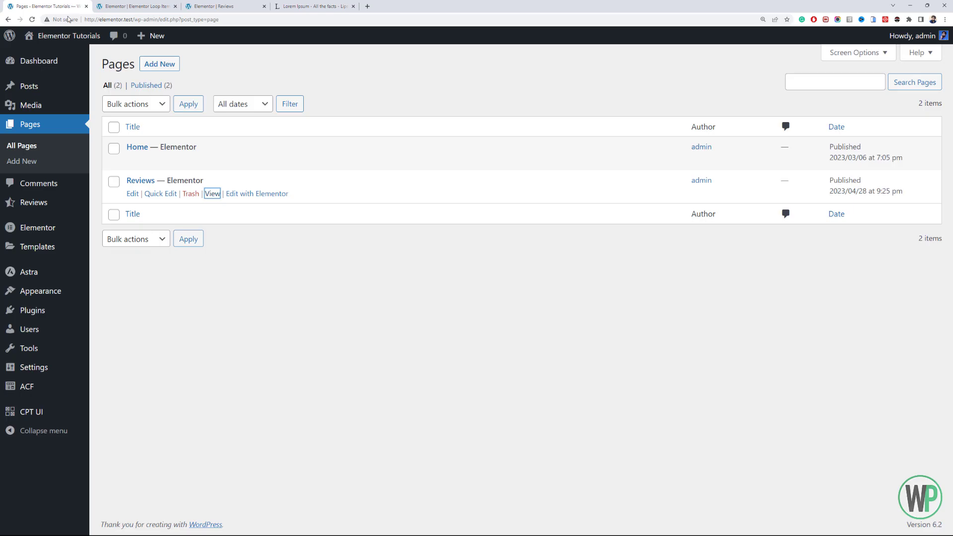
middle_click(56, 57)
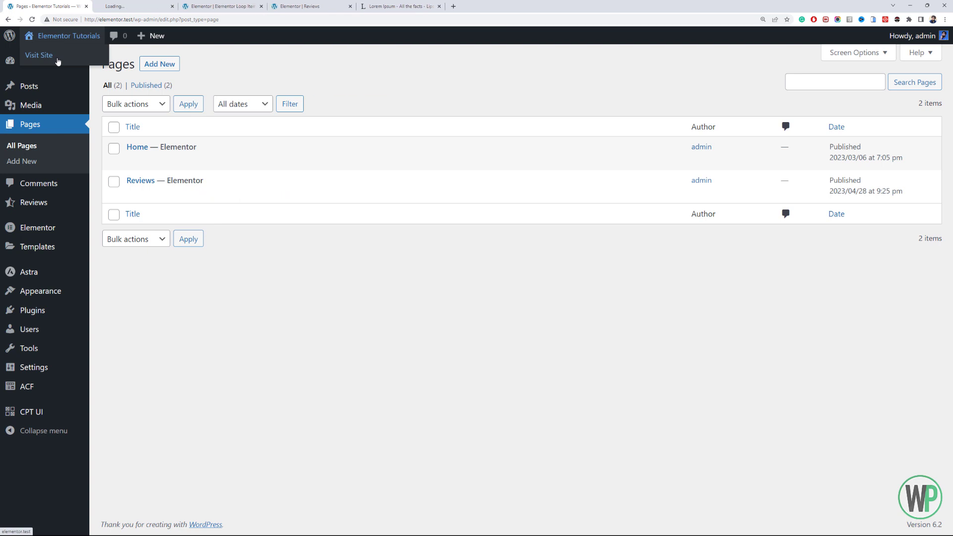
left_click(174, 6)
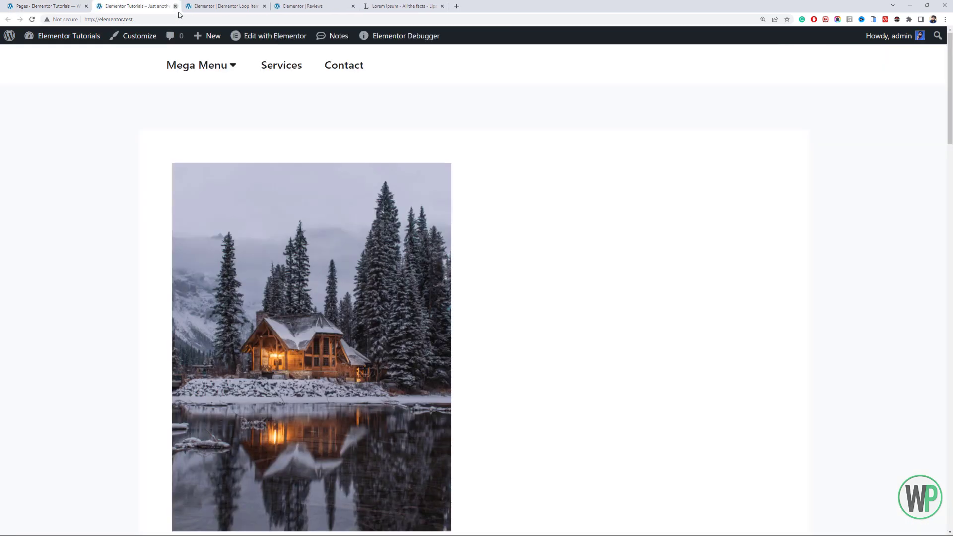
left_click(175, 7)
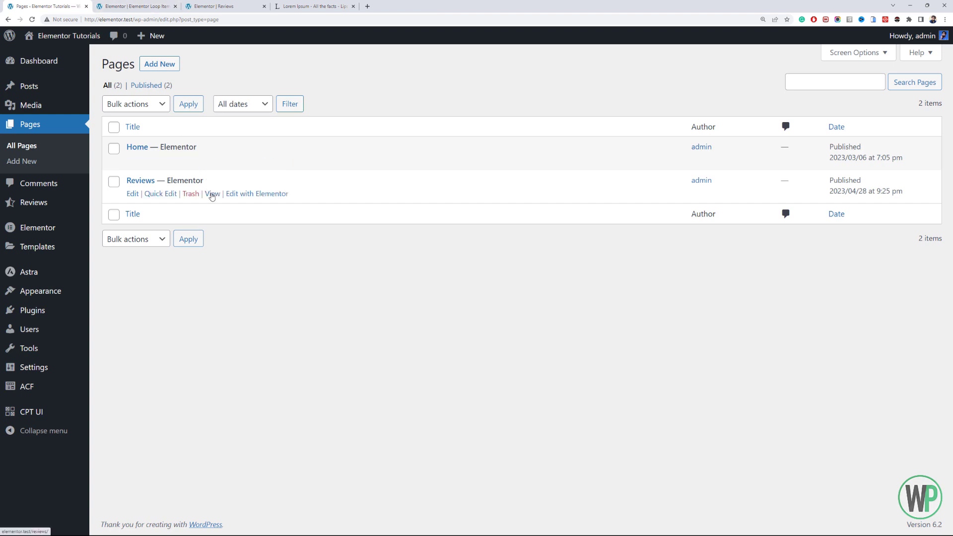
middle_click(211, 194)
left_click_drag(138, 5, 281, 2)
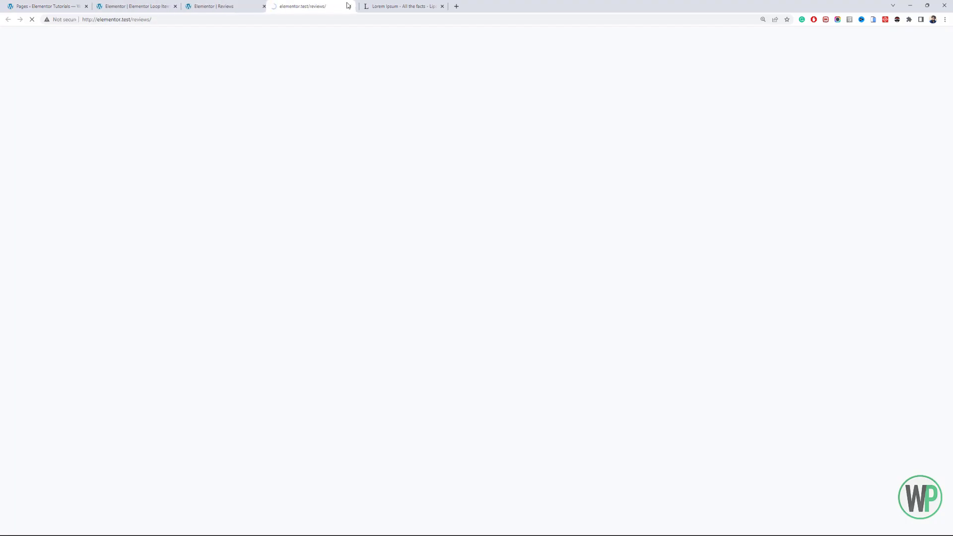
- Preview the live Reviews page with the developer tools in Responsive dimensions, 472 px wide, and examine the review card
right_click(119, 180)
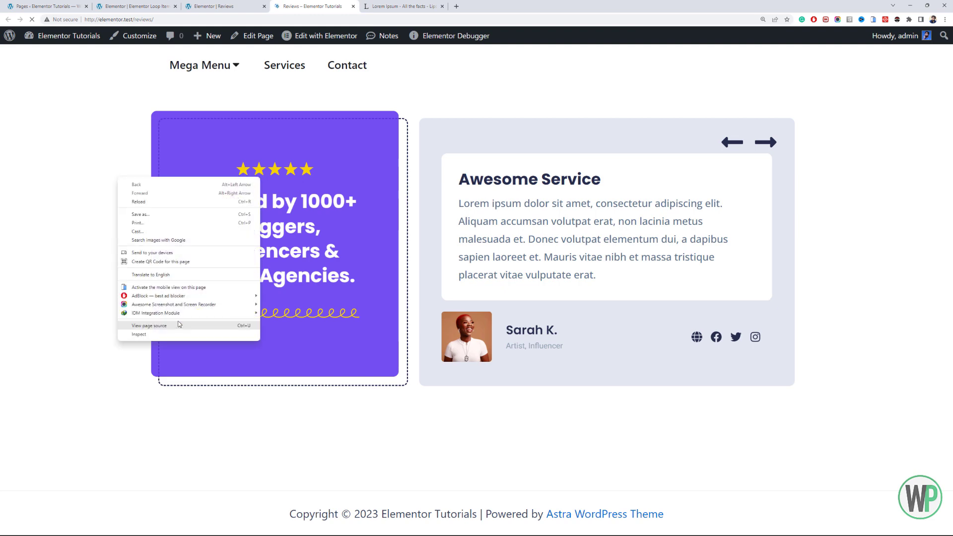
left_click(182, 335)
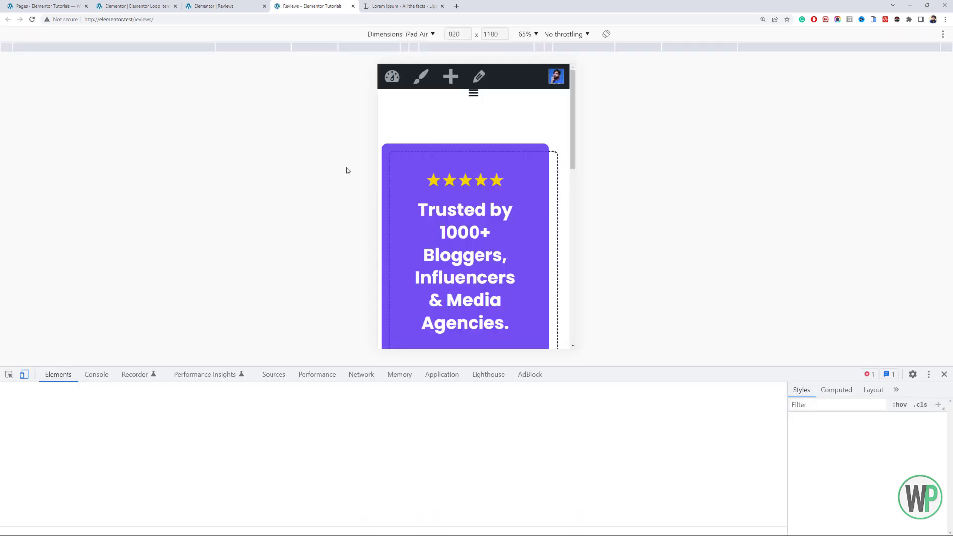
left_click(432, 33)
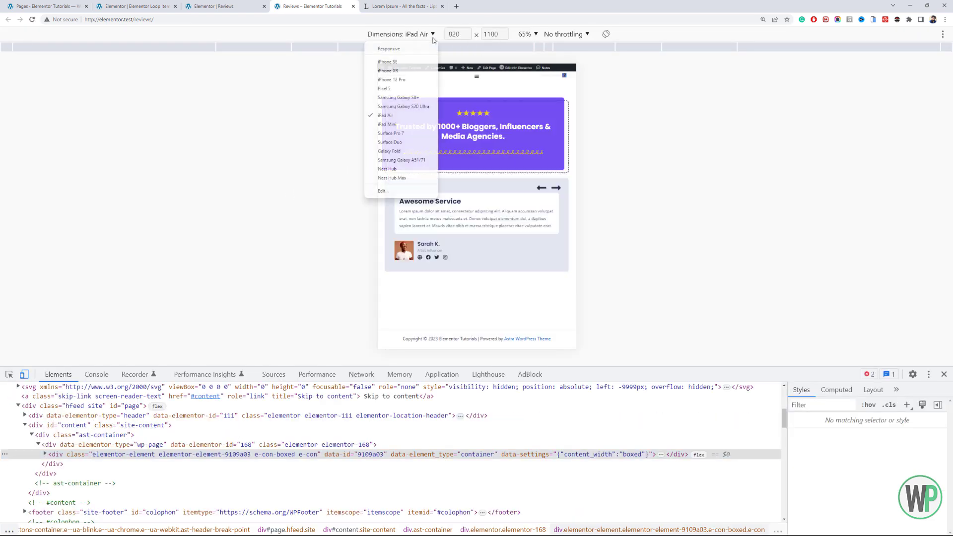
left_click(416, 56)
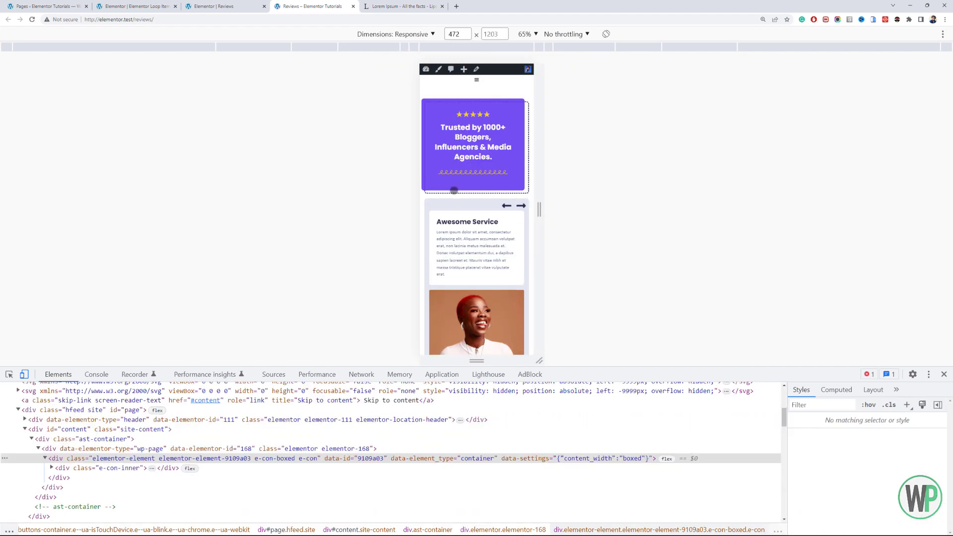
scroll(477, 200, "down", 3)
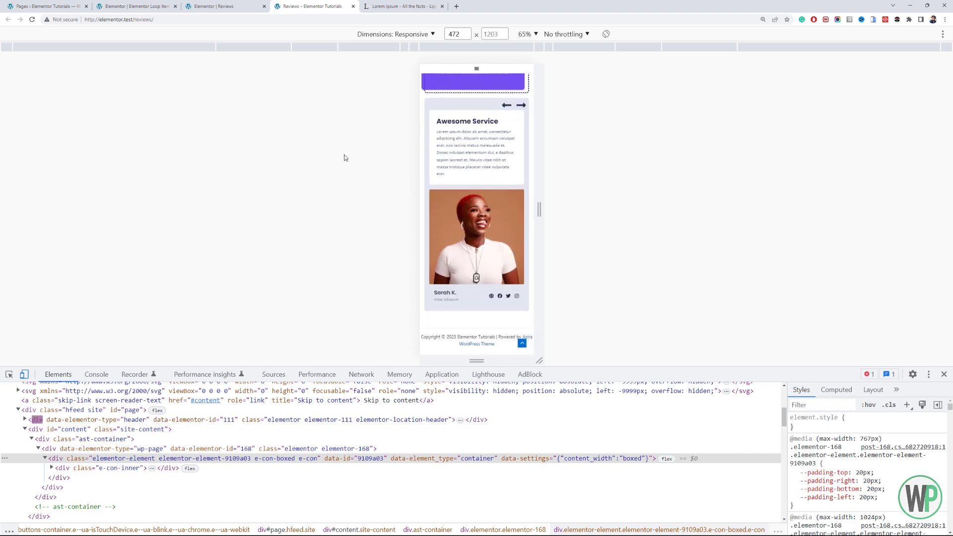
- Return to the Reviews page editor and open the carousel's loop item template for editing in place
mouse_move(195, 2)
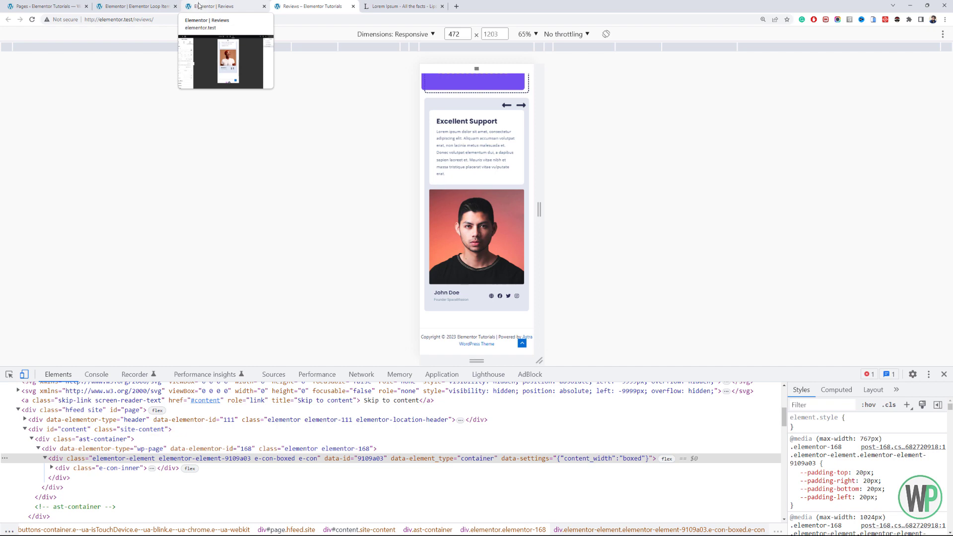
left_click(199, 3)
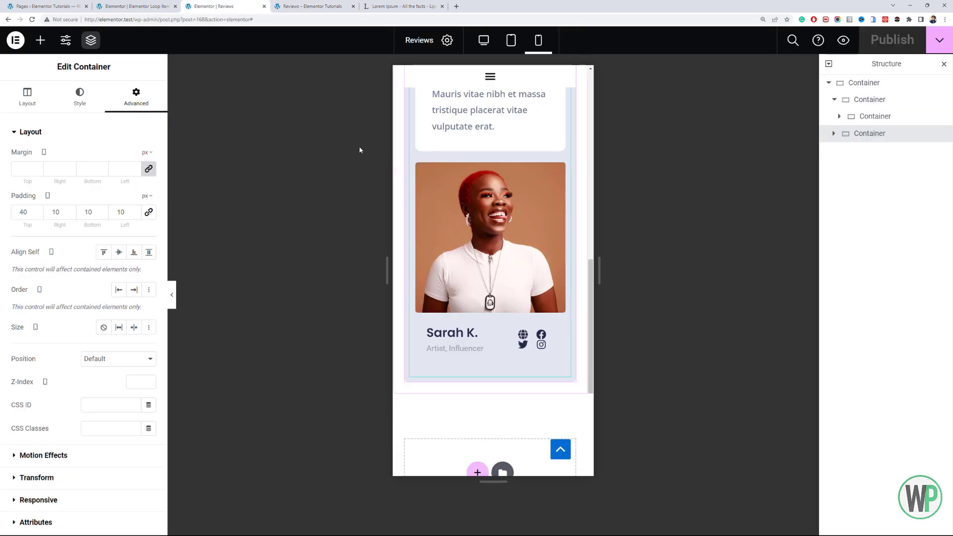
left_click(150, 4)
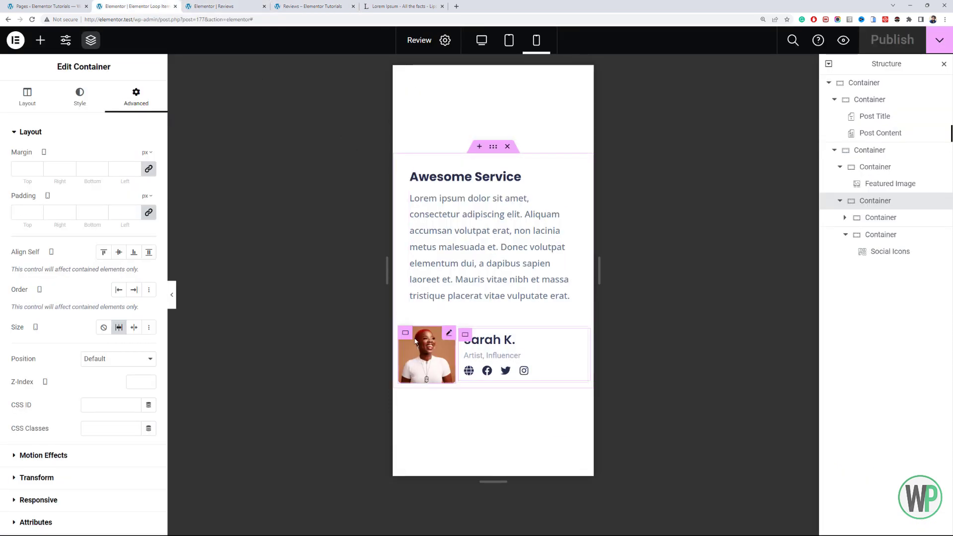
left_click(248, 3)
scroll(474, 188, "up", 5)
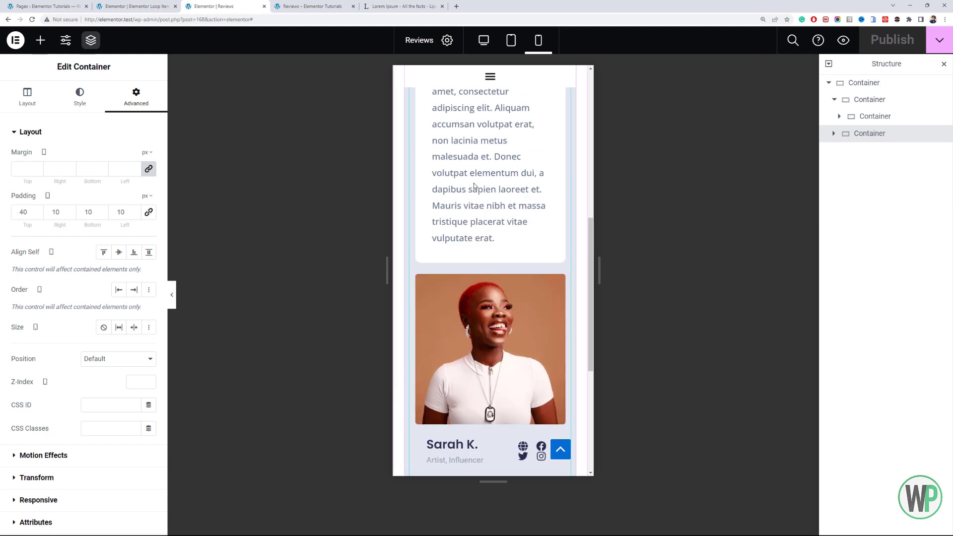
left_click(482, 148)
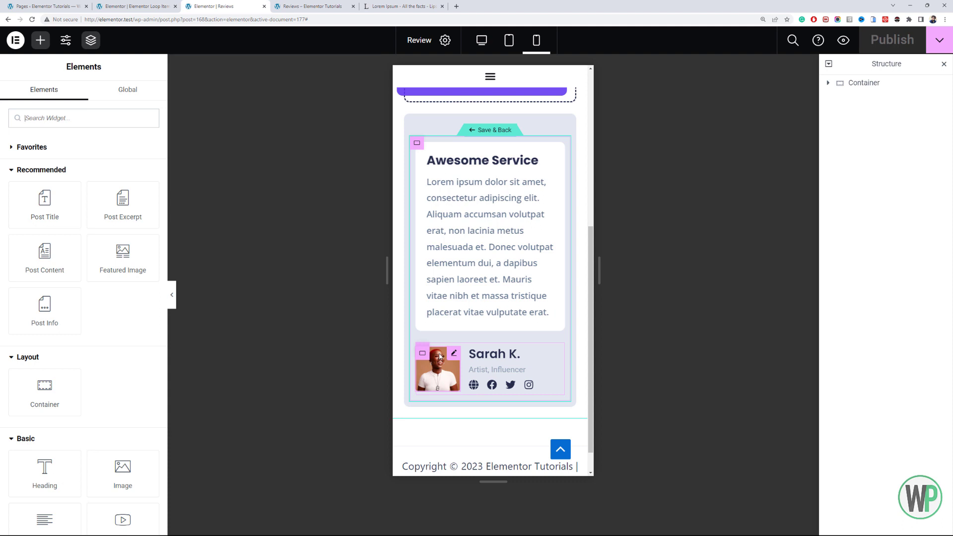
- Turn off the mobile Grow size option on the card's image container and author details container, and save the template
left_click(422, 351)
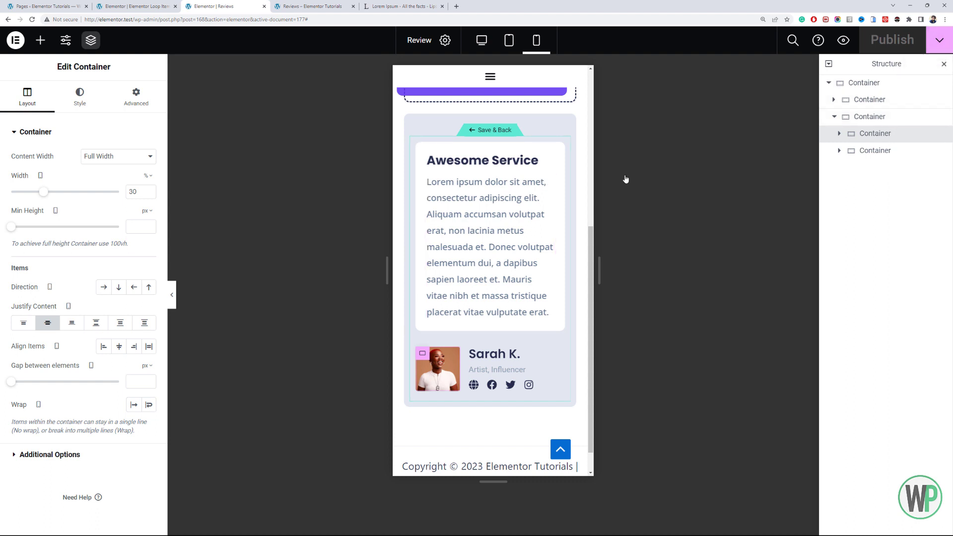
left_click(120, 86)
left_click(123, 329)
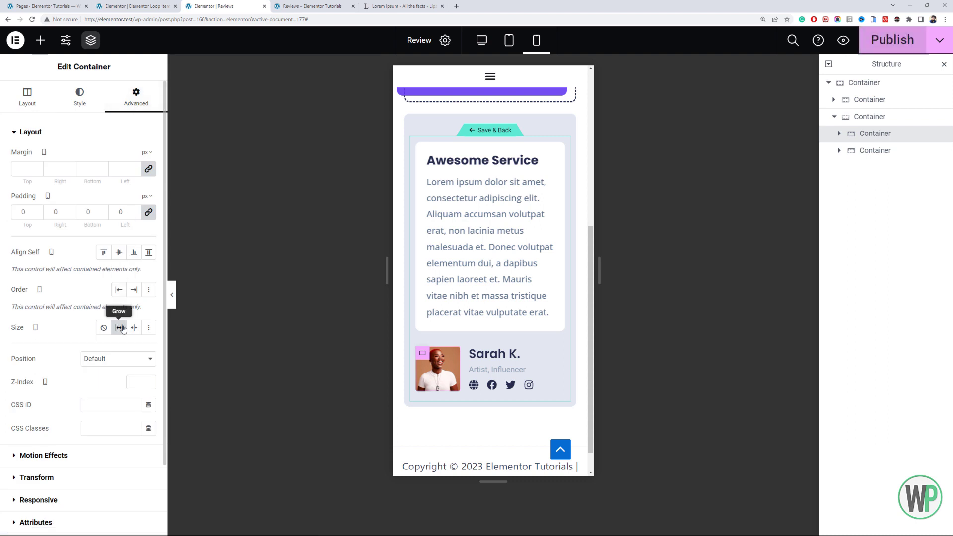
left_click(908, 150)
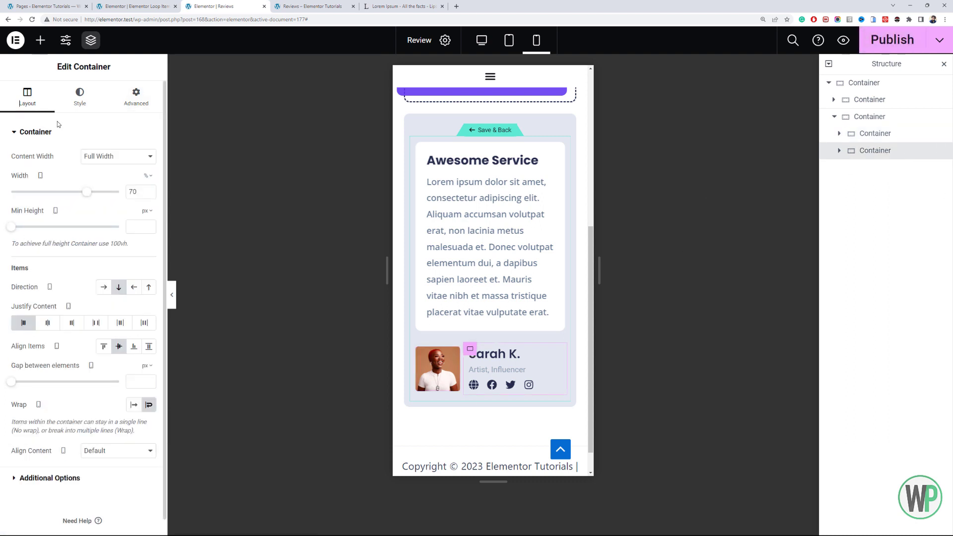
left_click(133, 95)
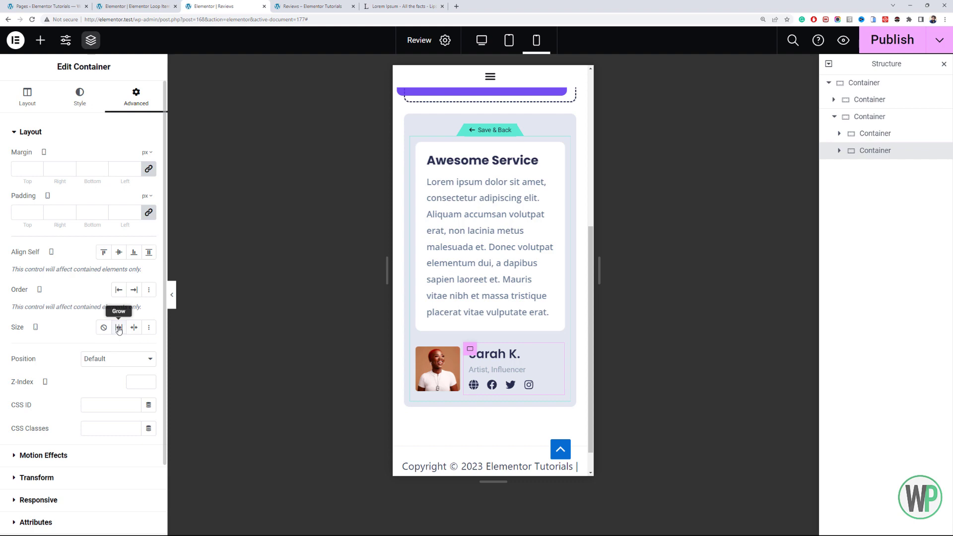
key("ctrl+s")
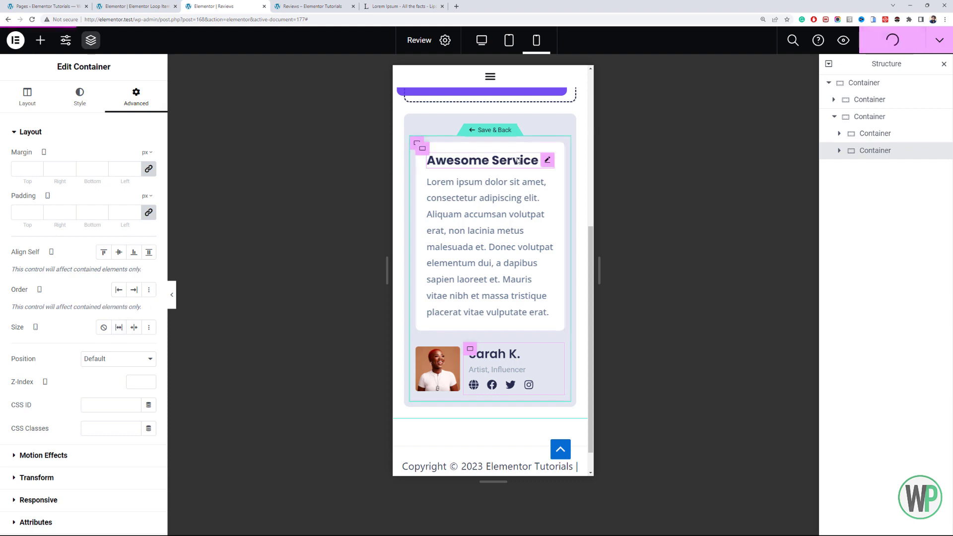
- Reload the live Reviews page and compare its image container's mobile layout with the loop item template
left_click(314, 6)
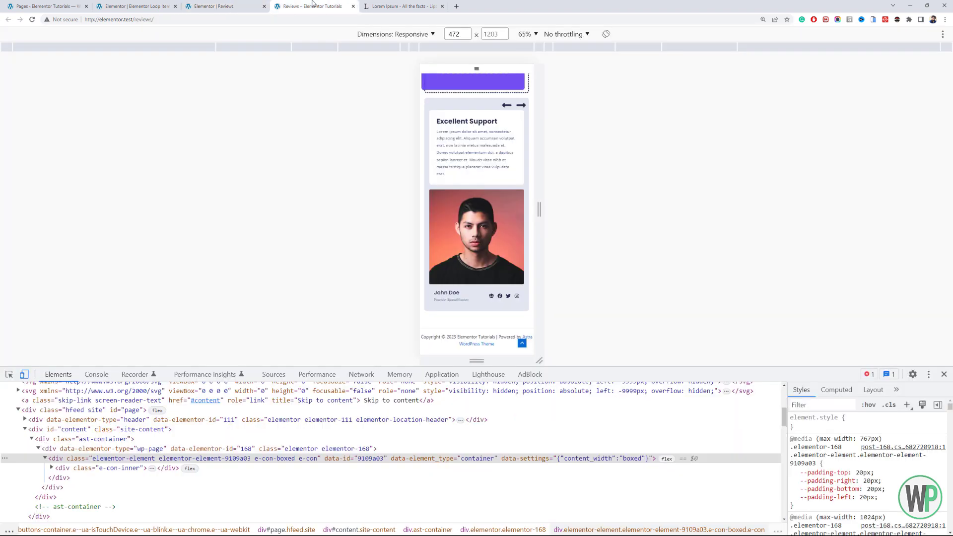
key("F5")
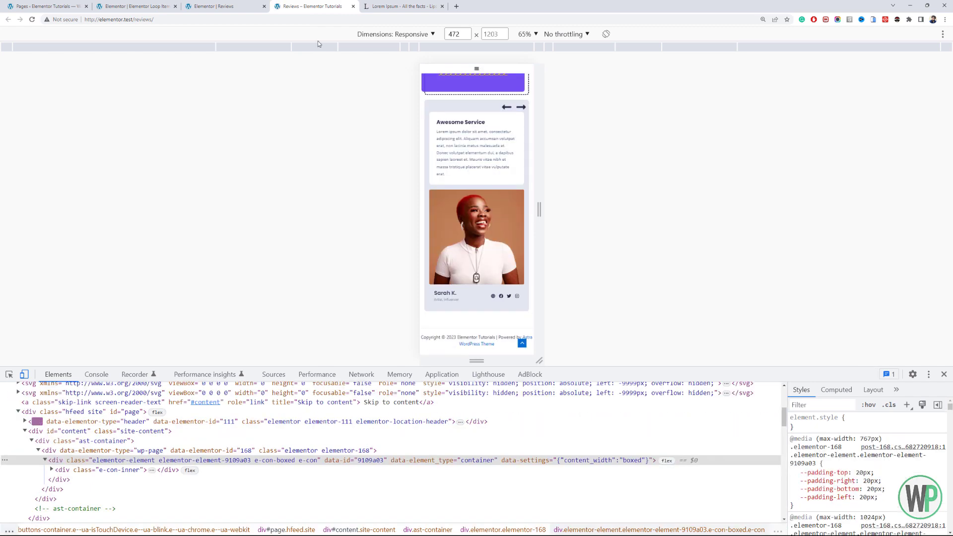
left_click(203, 5)
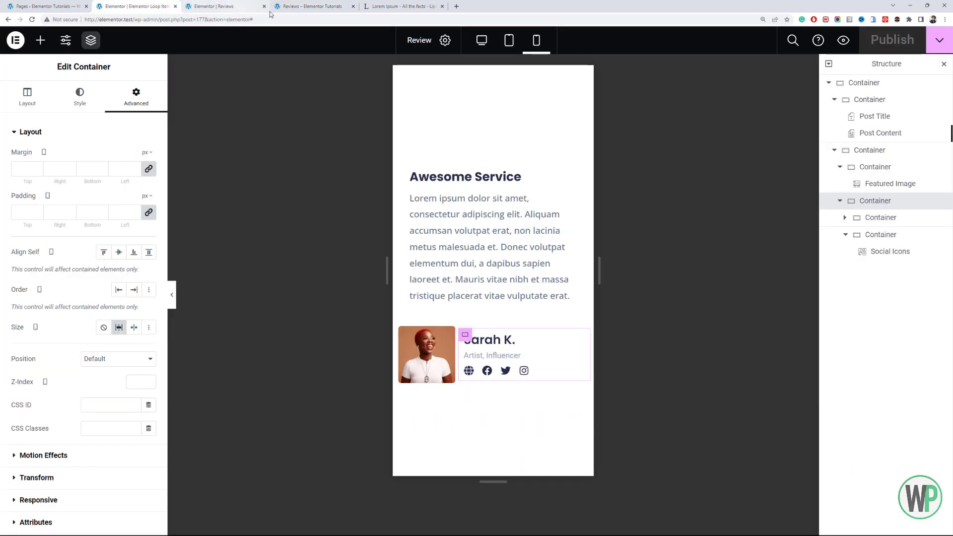
left_click(285, 6)
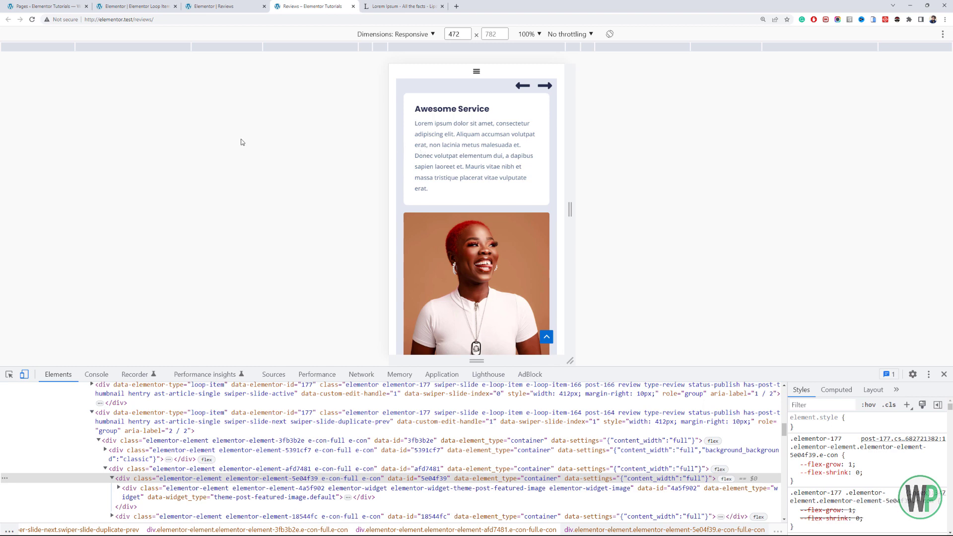
- In the loop item template, set the featured image container's mobile direction to Column - vertical
left_click(134, 6)
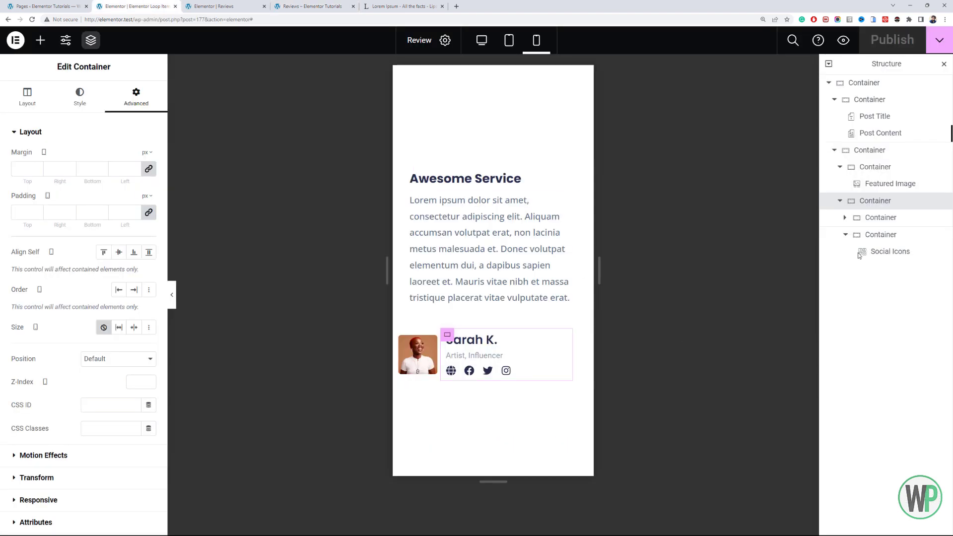
left_click(880, 168)
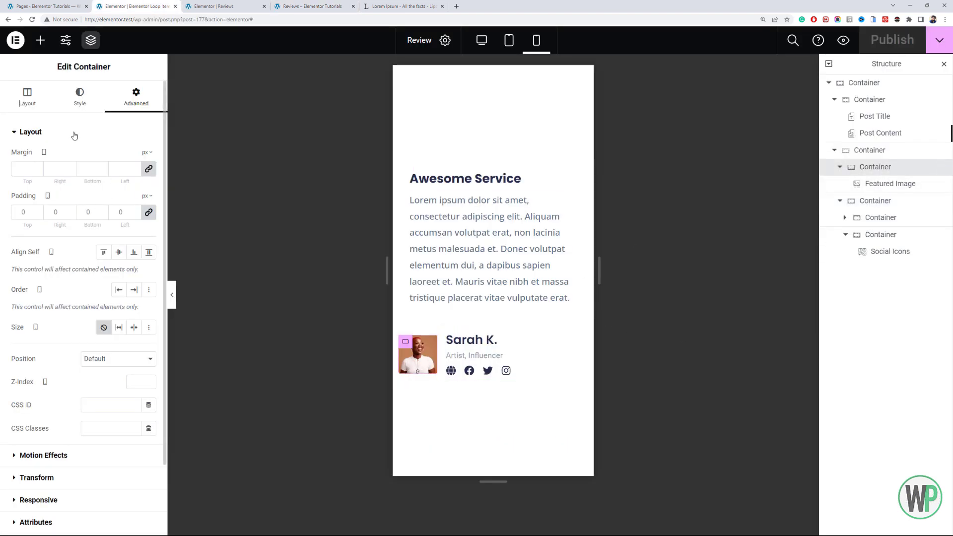
left_click(38, 107)
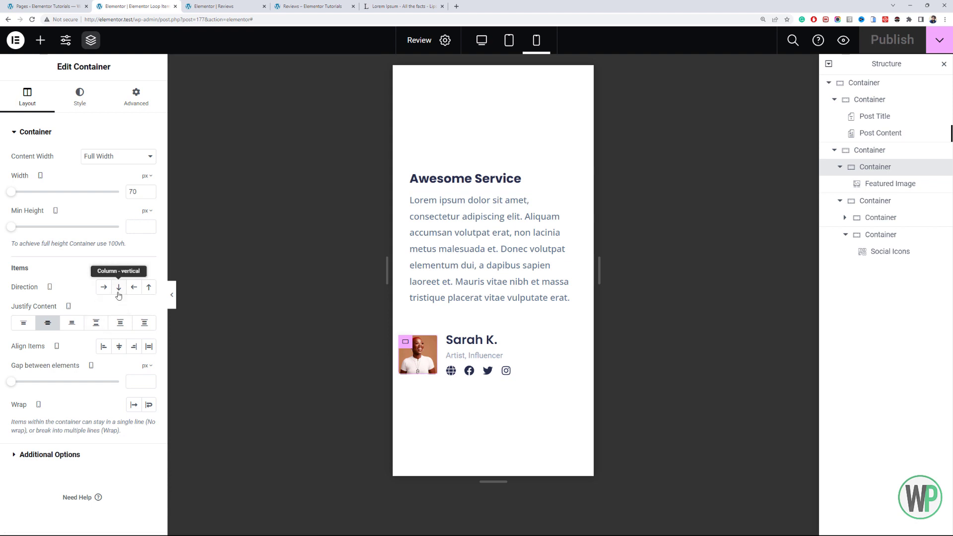
left_click(124, 290)
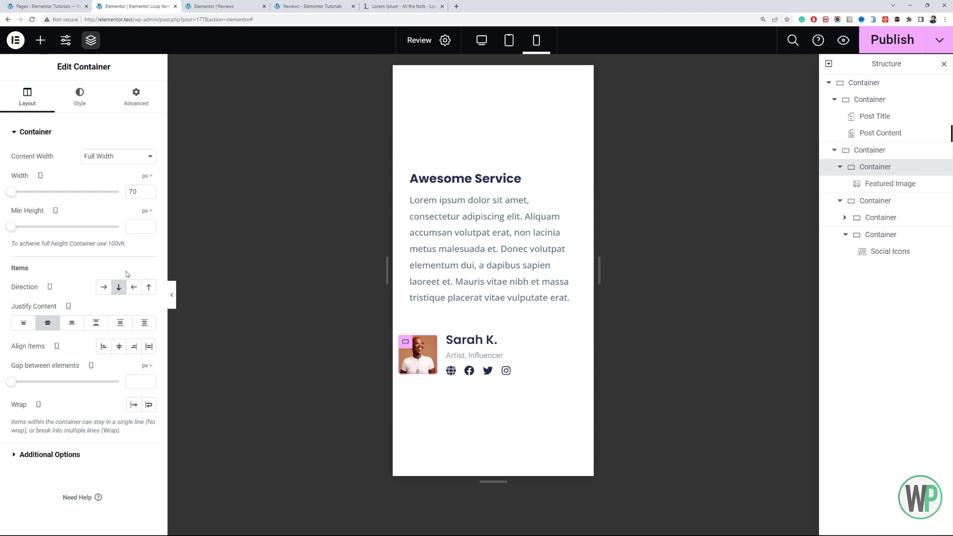
left_click(118, 287)
- Switch the featured image container's mobile width unit to percent and set the width to 100%
left_click(146, 177)
left_click(146, 193)
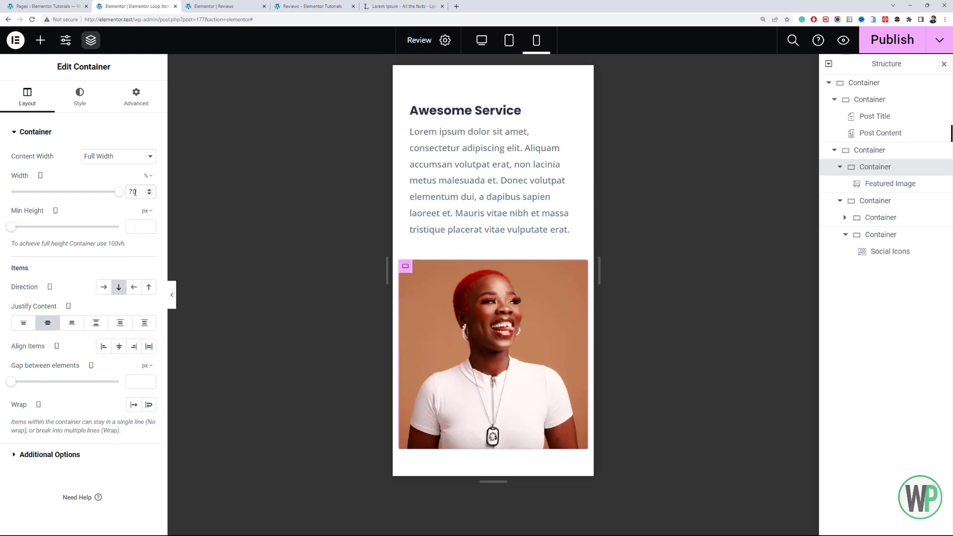
type("100")
key("ctrl+a")
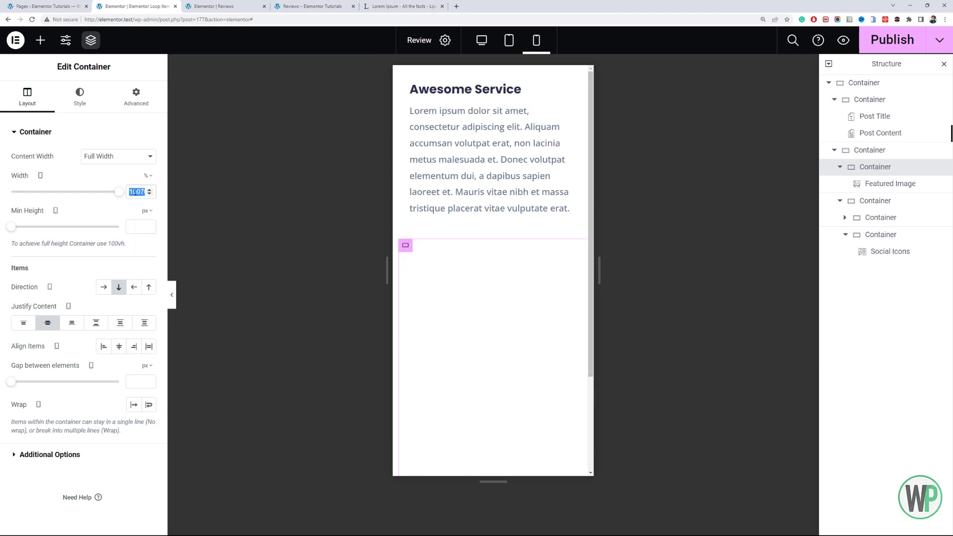
type("100")
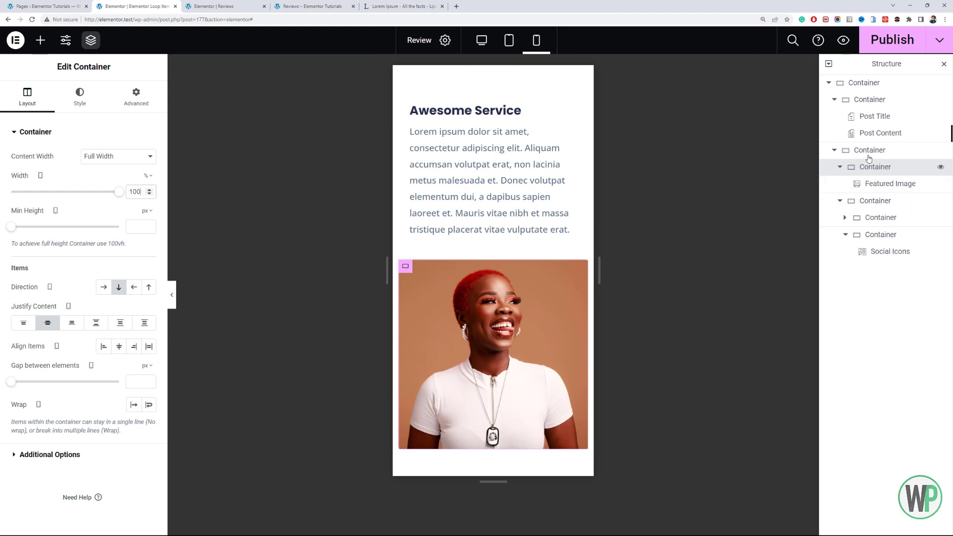
- Set the mobile direction of the container holding the image and author details to Column - vertical
left_click(870, 150)
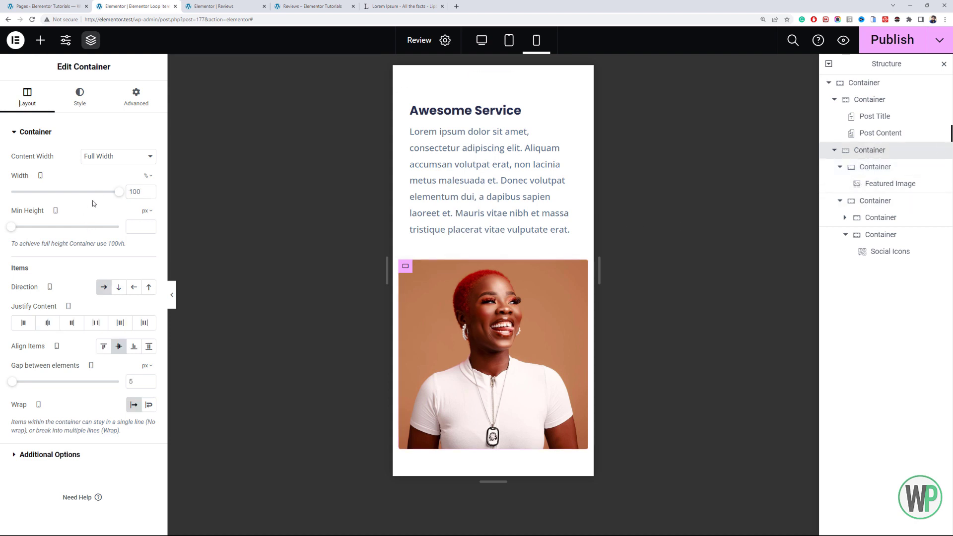
left_click(119, 289)
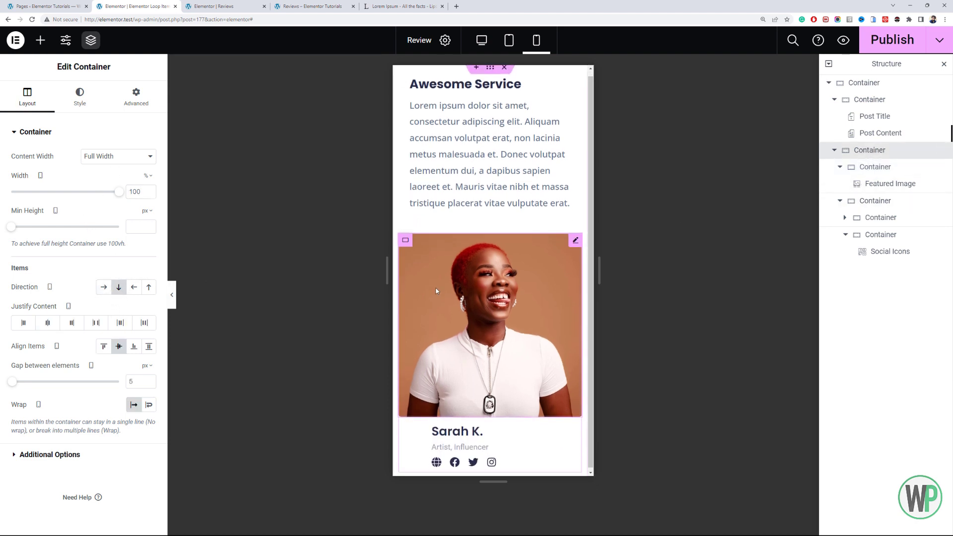
- Set the author details container's mobile width to 100% and its justify content to Center
left_click(874, 202)
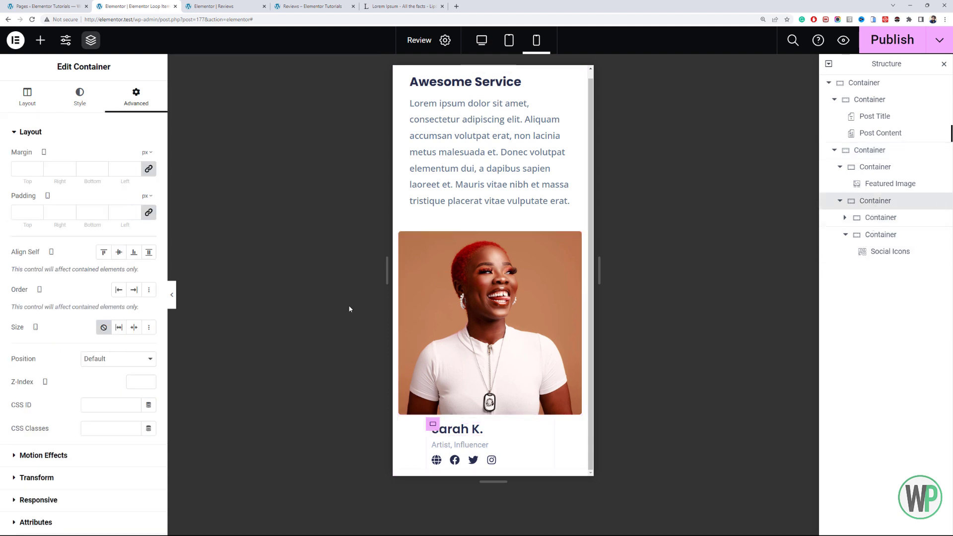
left_click(28, 96)
double_click(134, 191)
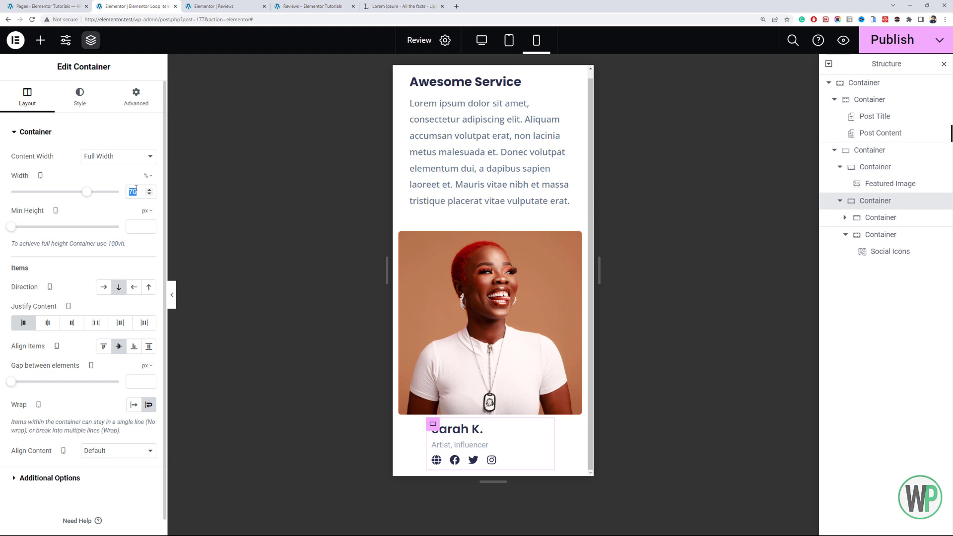
type("100")
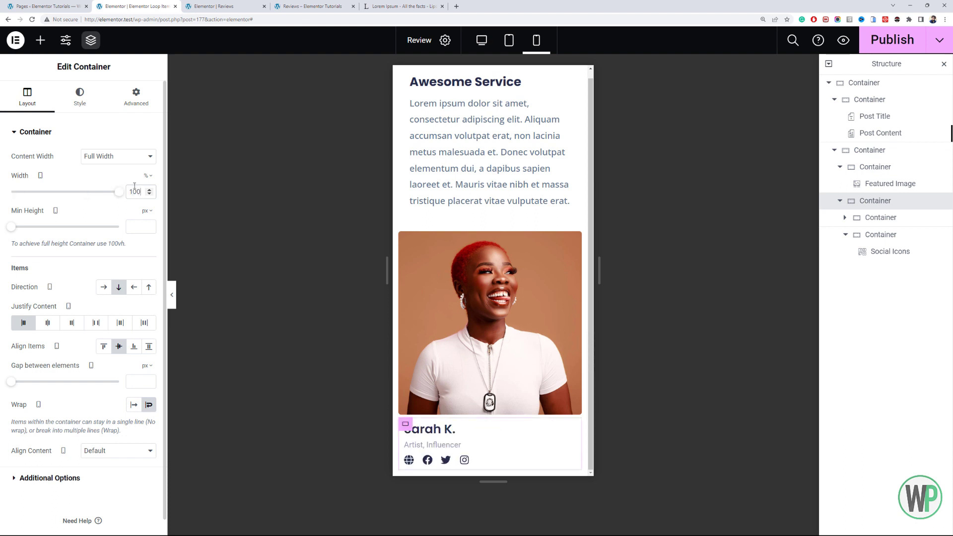
left_click(48, 323)
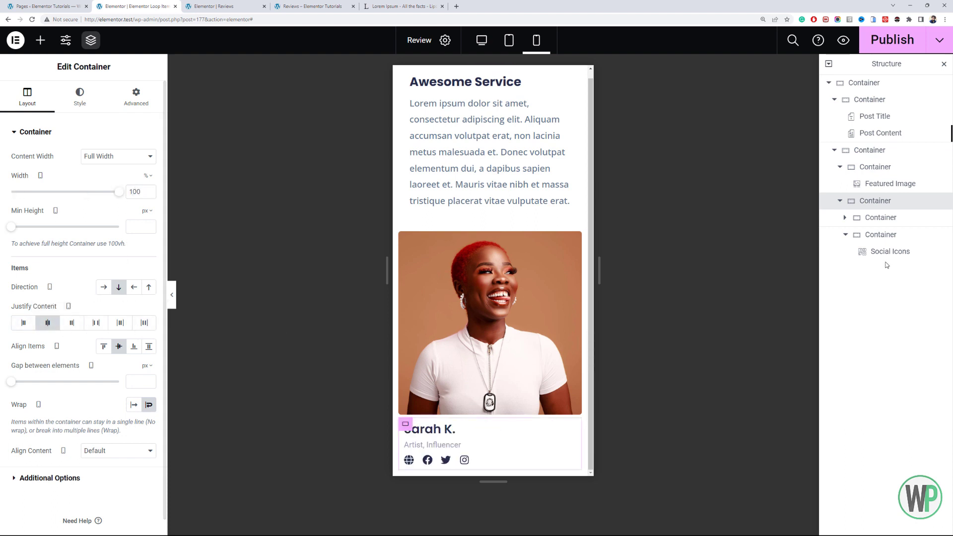
- Center-align the items of the author name container and the social icons container on mobile
left_click(885, 224)
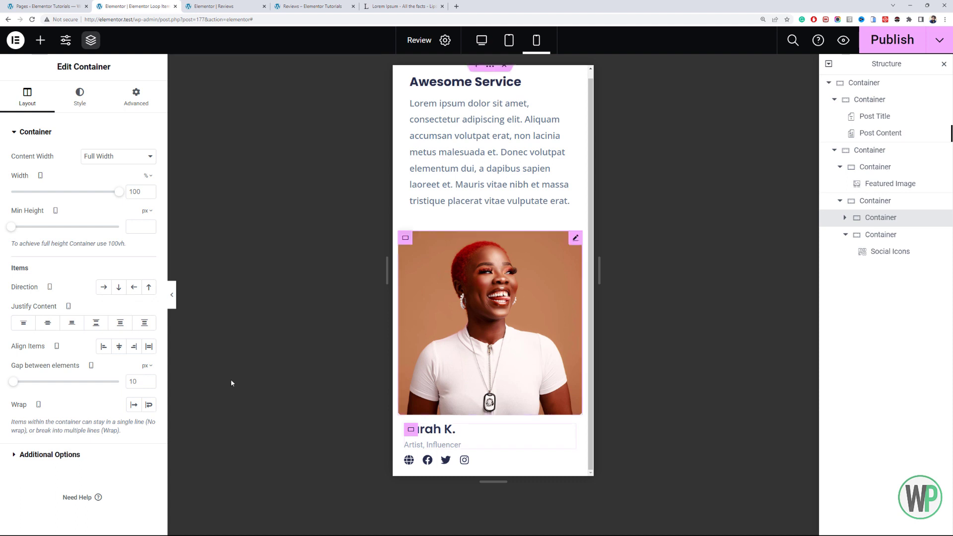
left_click(120, 348)
left_click(873, 235)
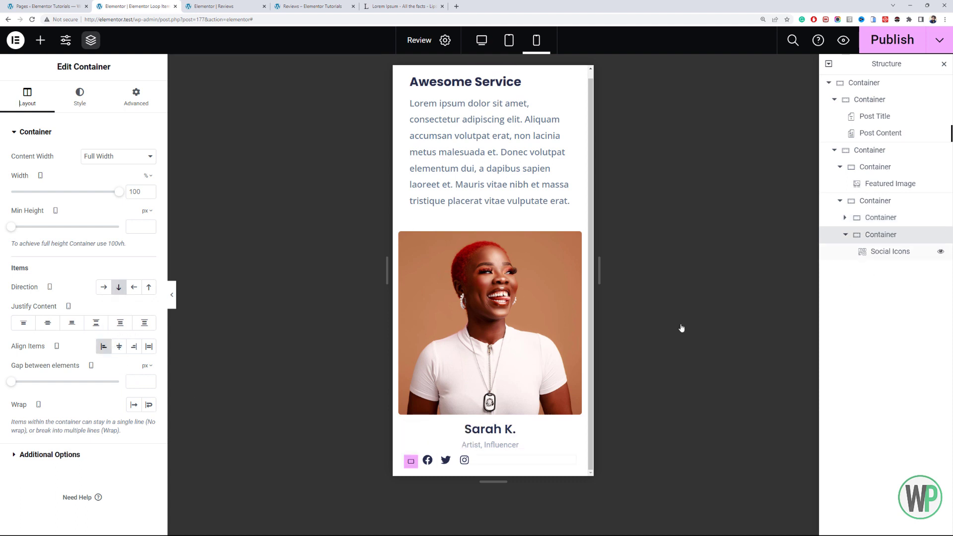
left_click(119, 347)
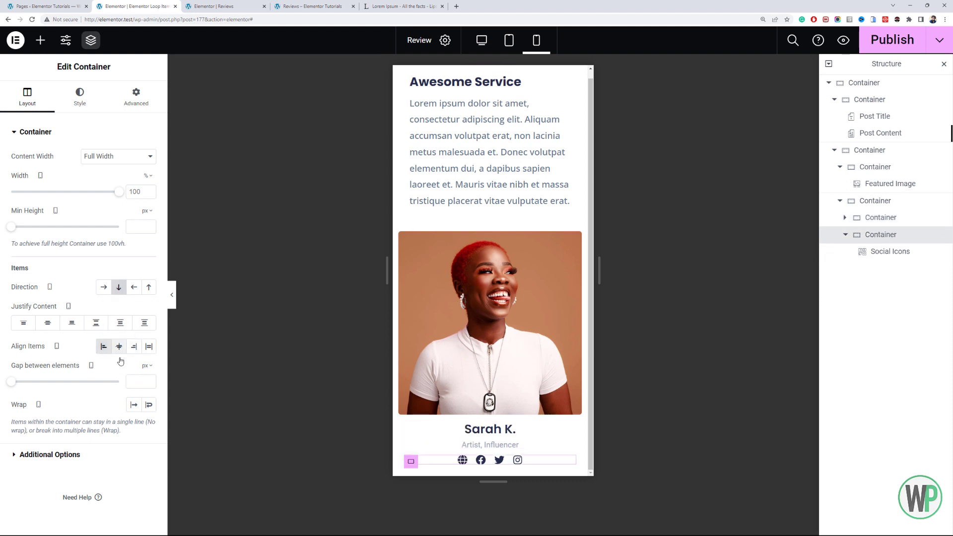
- Switch the featured image's mobile width unit to px and set the width to 80
left_click(472, 246)
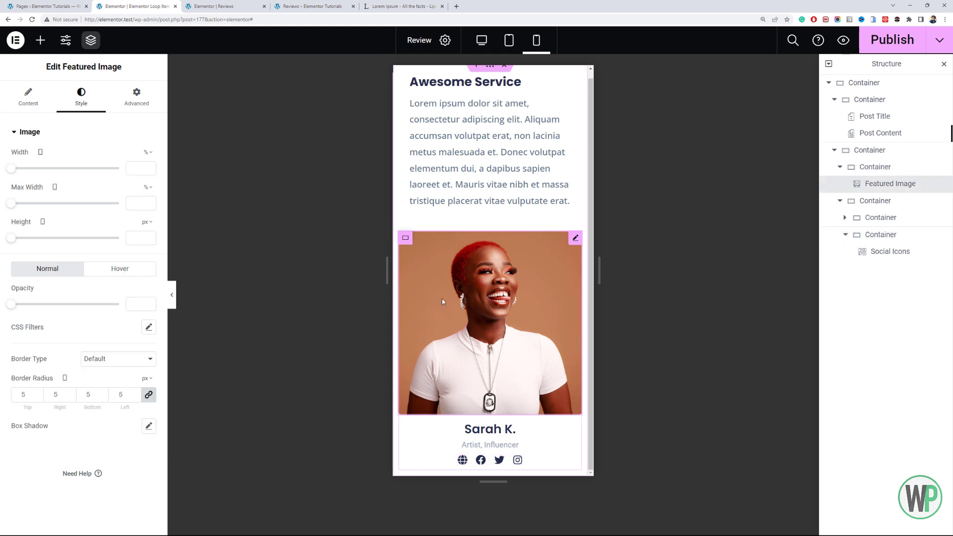
left_click(147, 152)
left_click(146, 164)
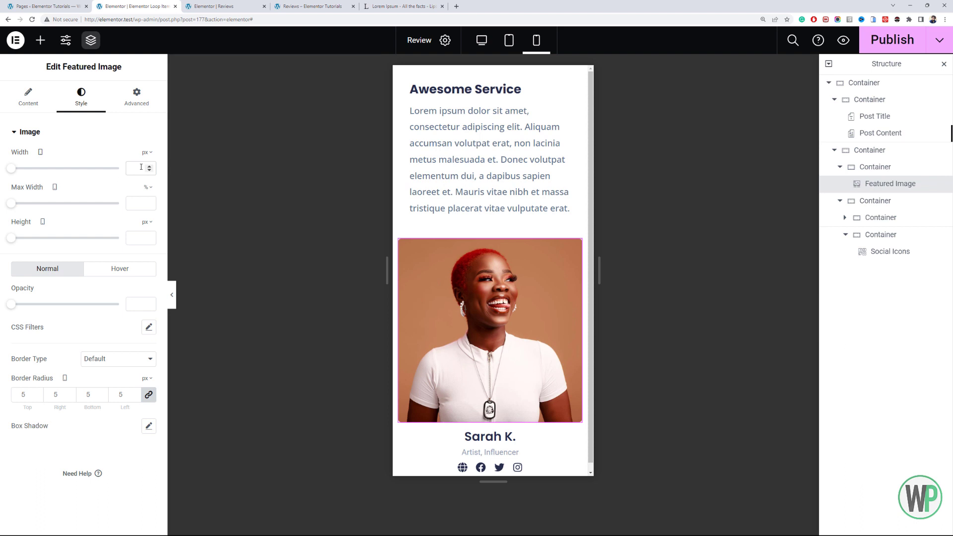
type("80")
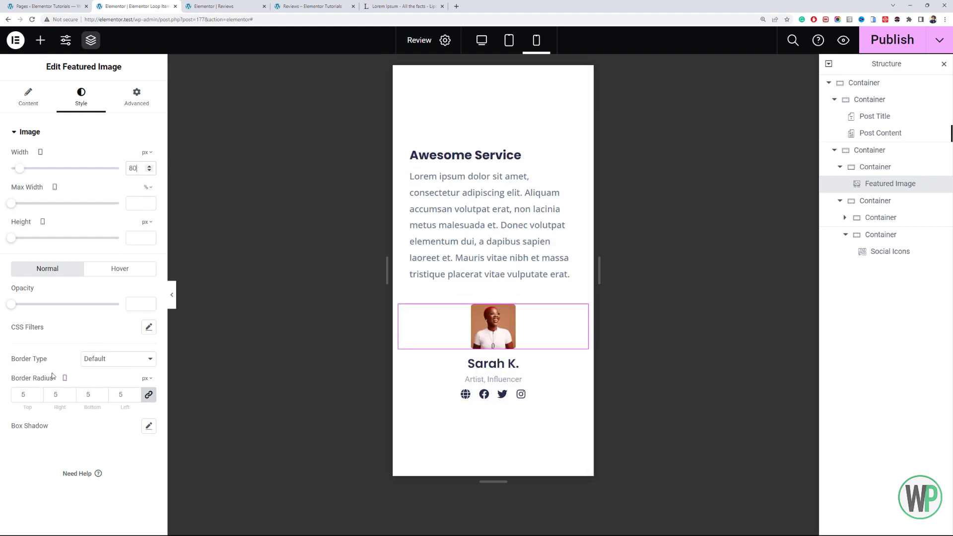
- Switch the featured image's mobile border radius unit to percent and set all corners to 50
left_click(25, 393)
left_click(147, 378)
left_click(149, 393)
type("50")
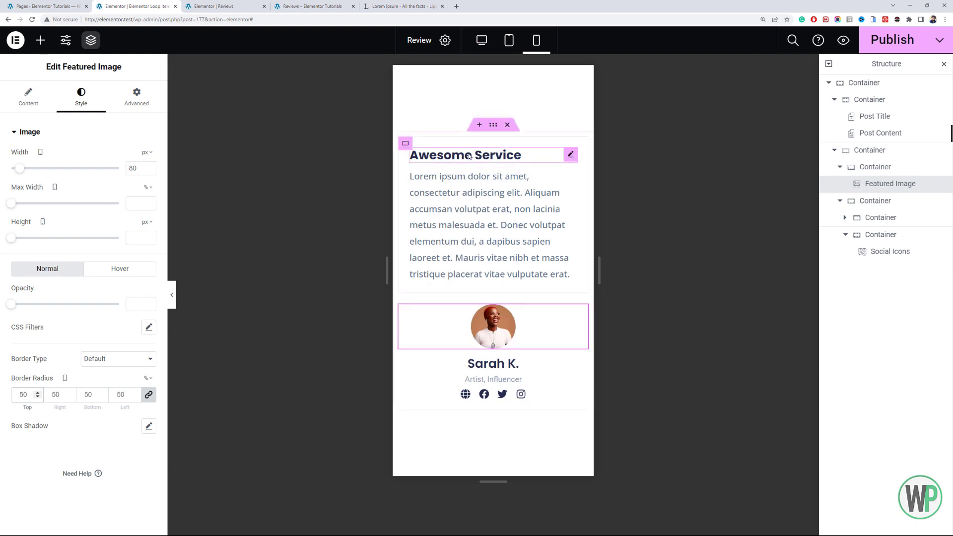
- Lower the featured image container's top margin on mobile to about -9 px
left_click(406, 143)
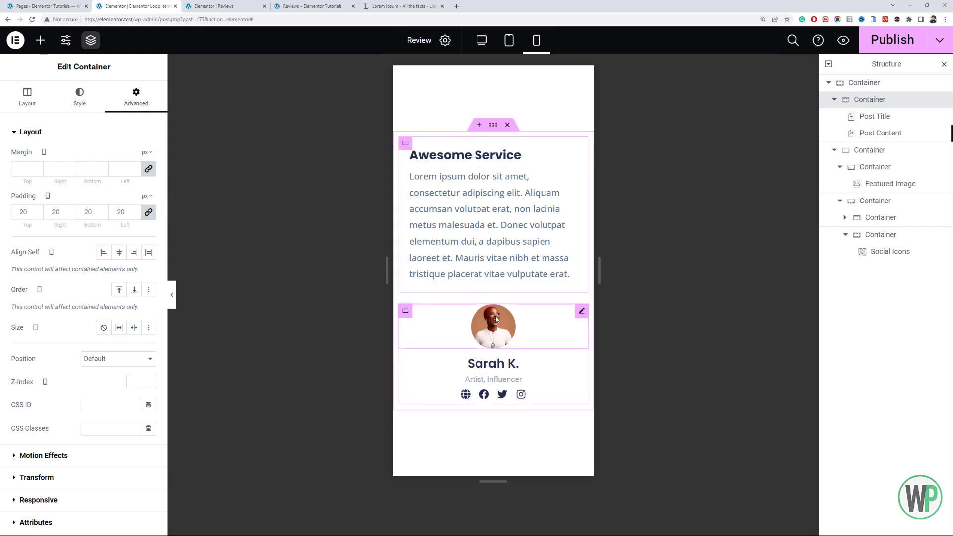
left_click(875, 201)
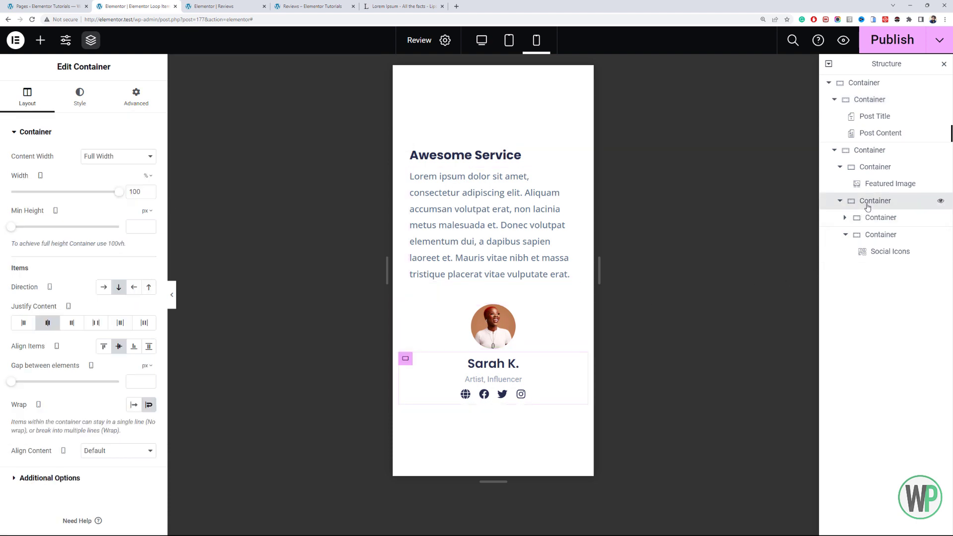
left_click(874, 167)
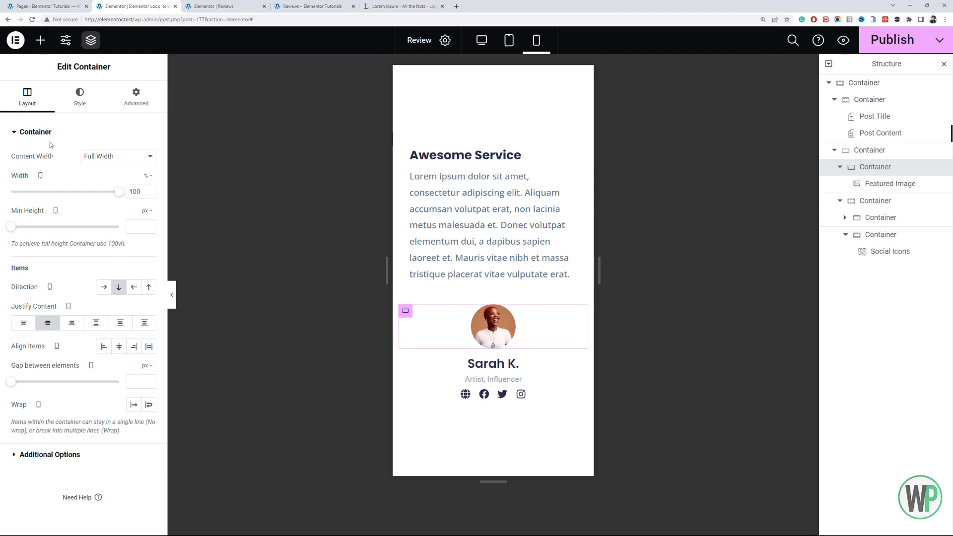
left_click(144, 95)
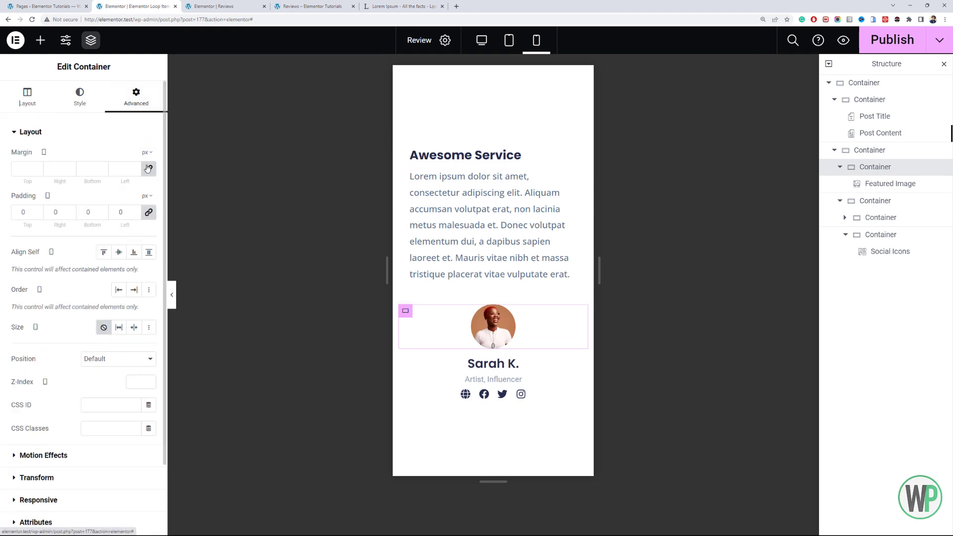
left_click(38, 171)
left_click(38, 171)
left_click(39, 171)
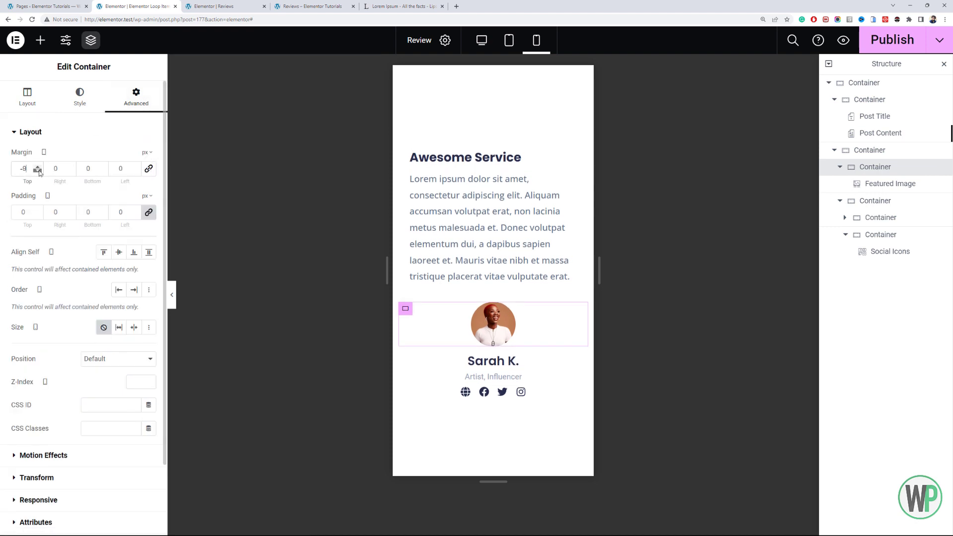
left_click(39, 171)
- Give the featured image a solid border in the white global color
left_click(548, 323)
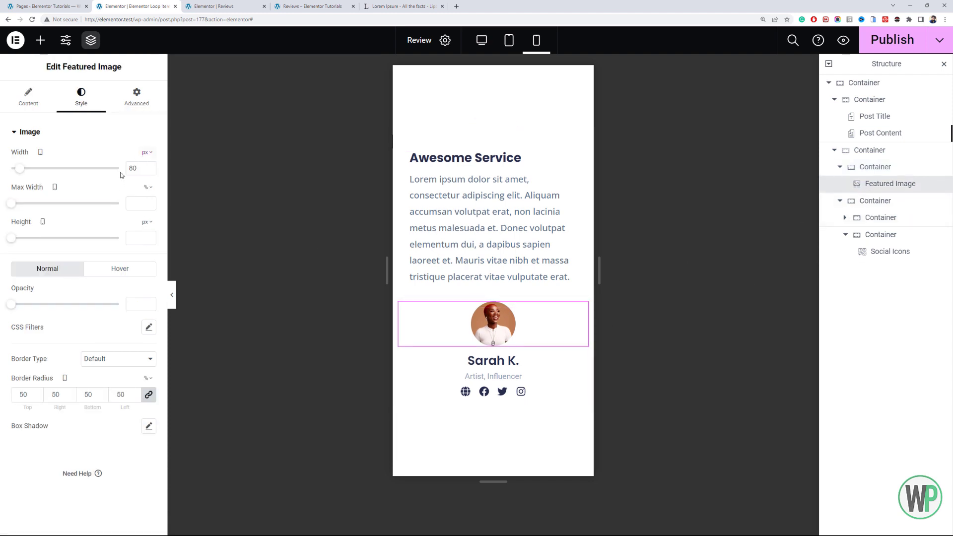
left_click(95, 358)
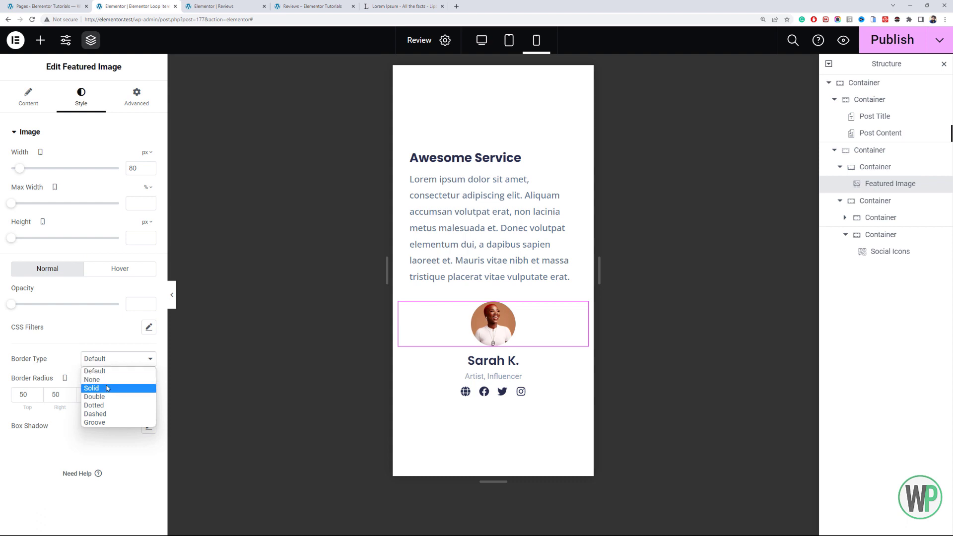
left_click(107, 388)
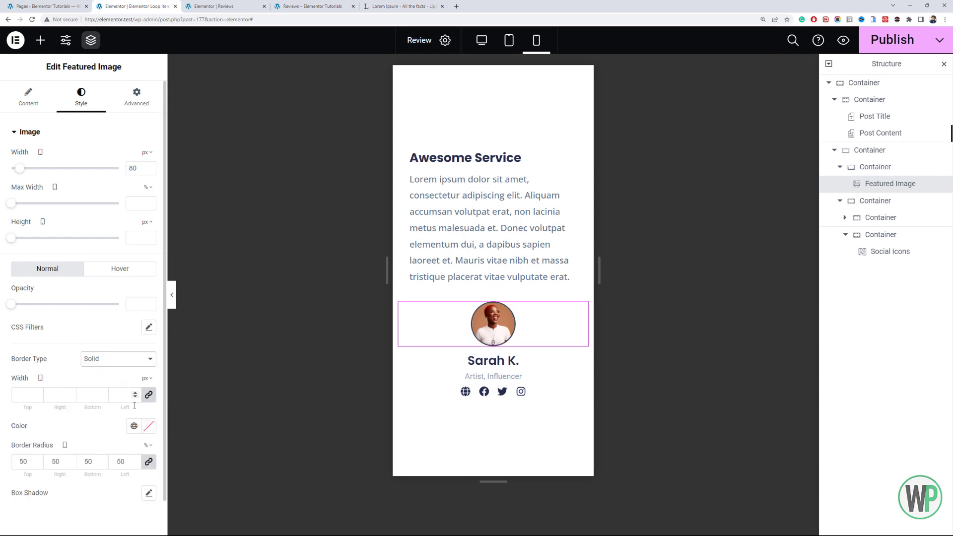
left_click(134, 426)
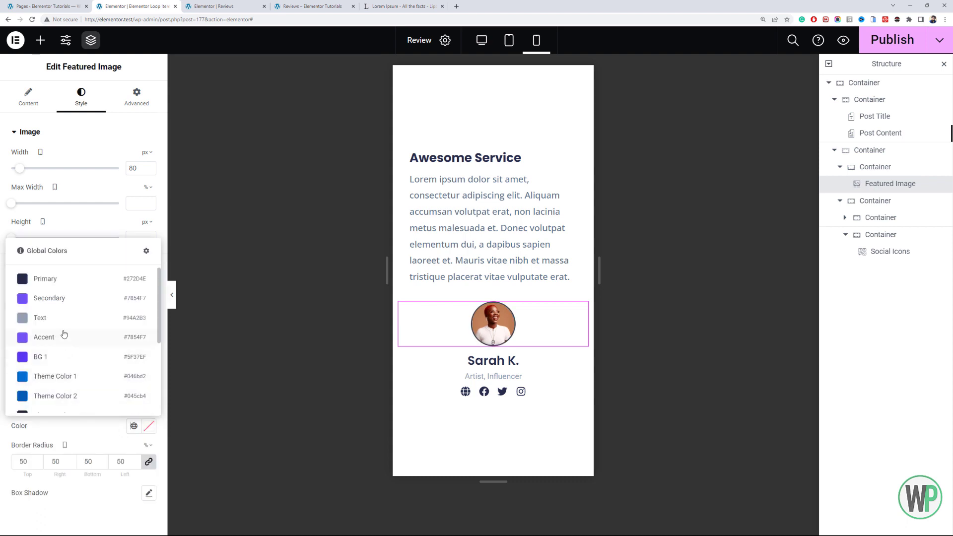
scroll(64, 343, "down", 3)
left_click(81, 356)
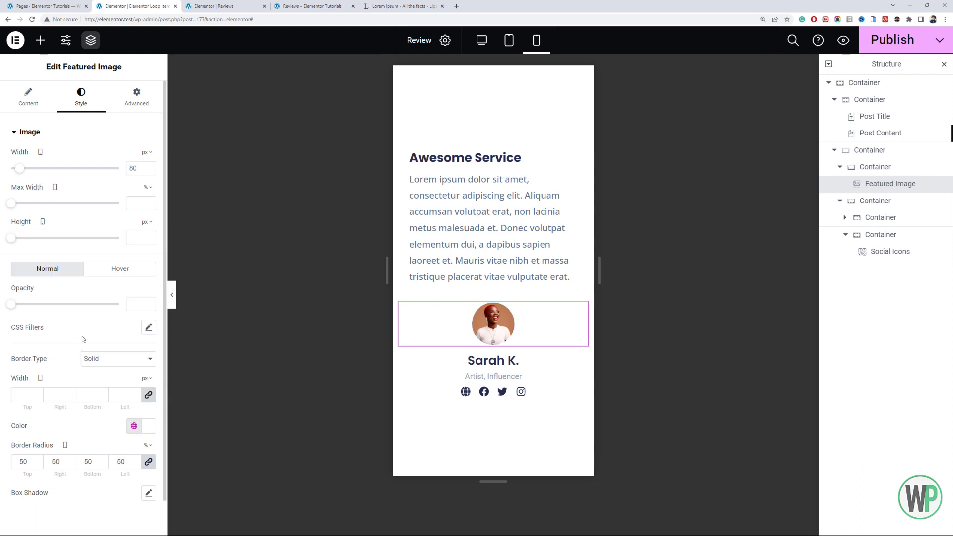
- Set the featured image's image size to Medium - 300 x 300
left_click(39, 111)
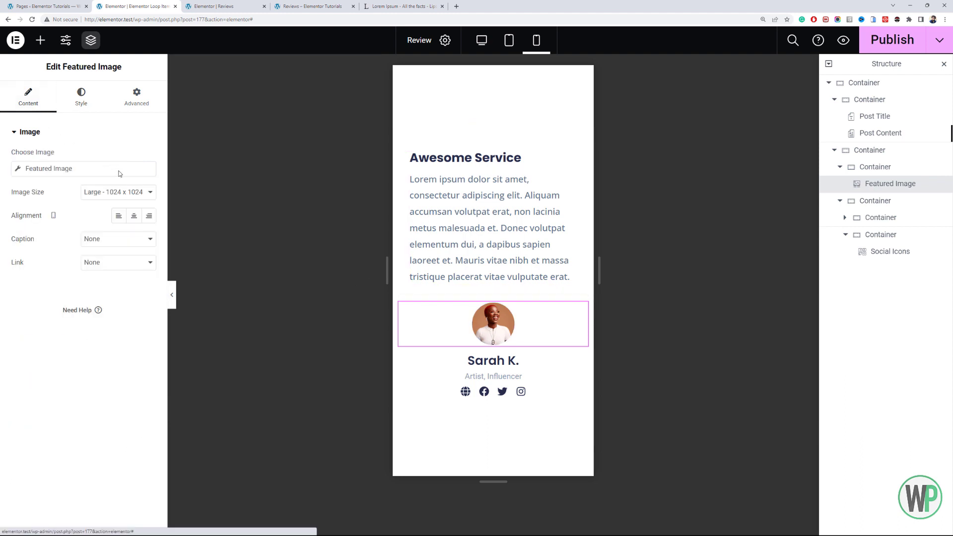
left_click(119, 192)
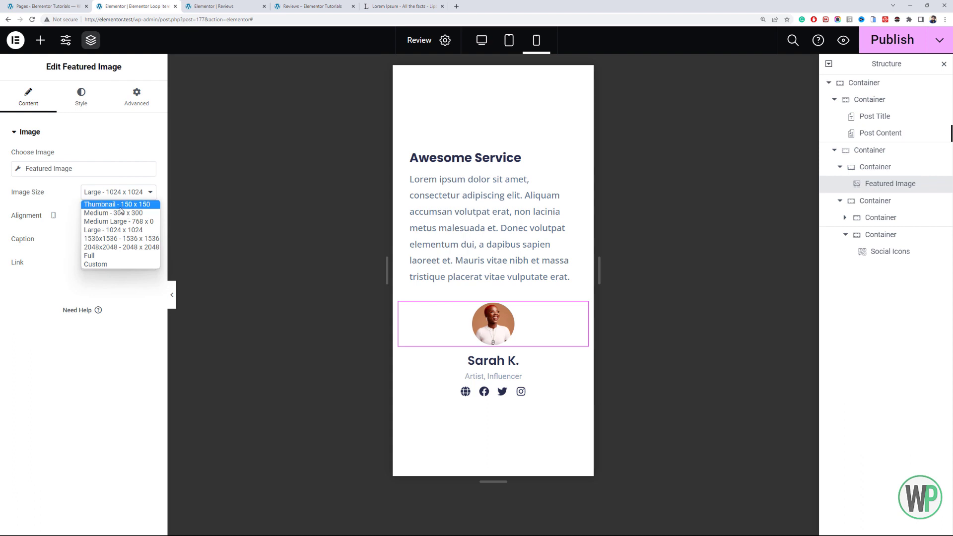
left_click(120, 212)
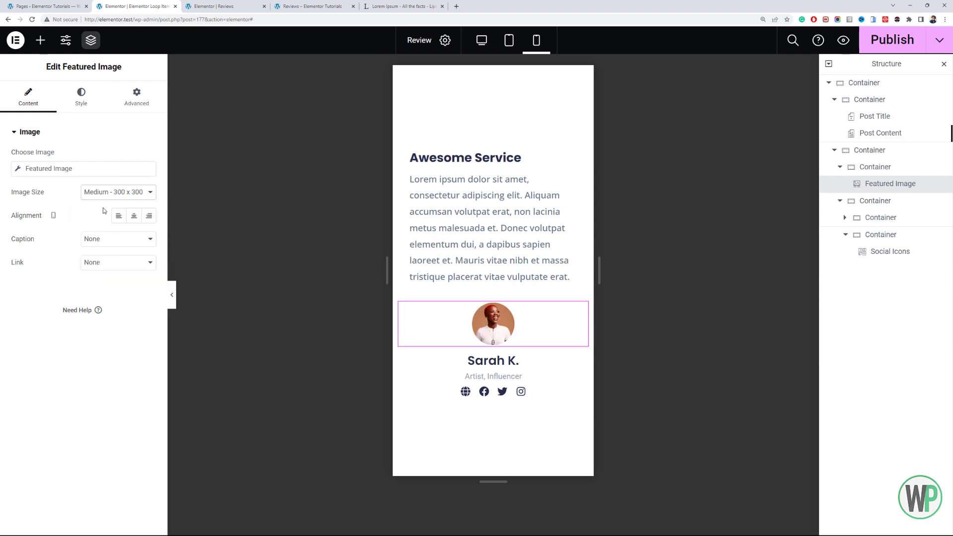
- Increase the featured image's mobile width to 90 px and save the loop item template
left_click(75, 112)
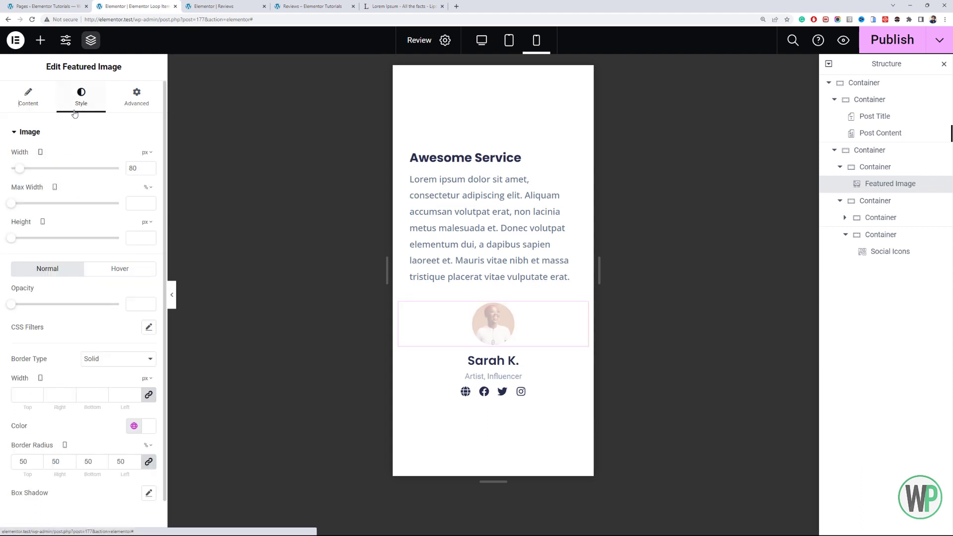
left_click(148, 167)
left_click(148, 166)
left_click(148, 166)
left_click(148, 167)
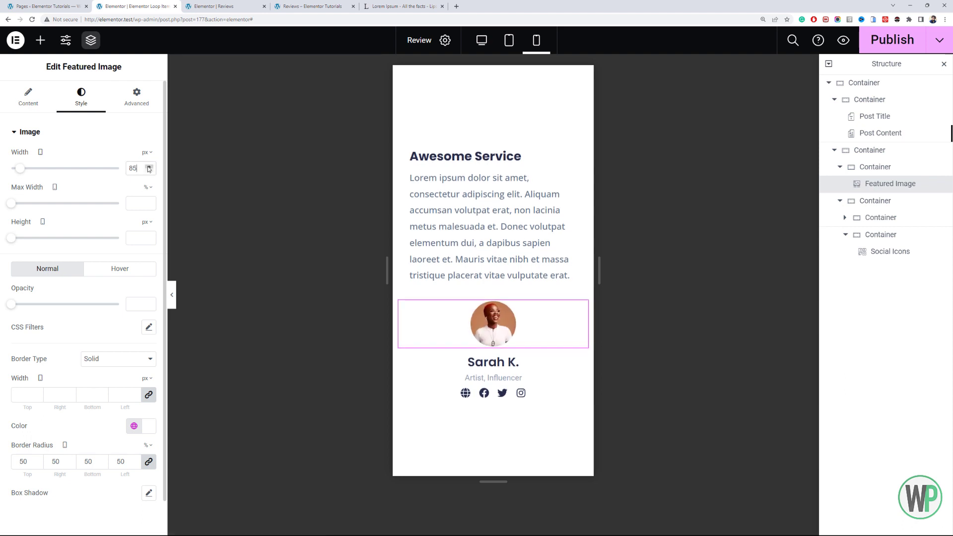
left_click(148, 167)
left_click(148, 167)
left_click(148, 166)
left_click(148, 167)
left_click(148, 167)
left_click(148, 167)
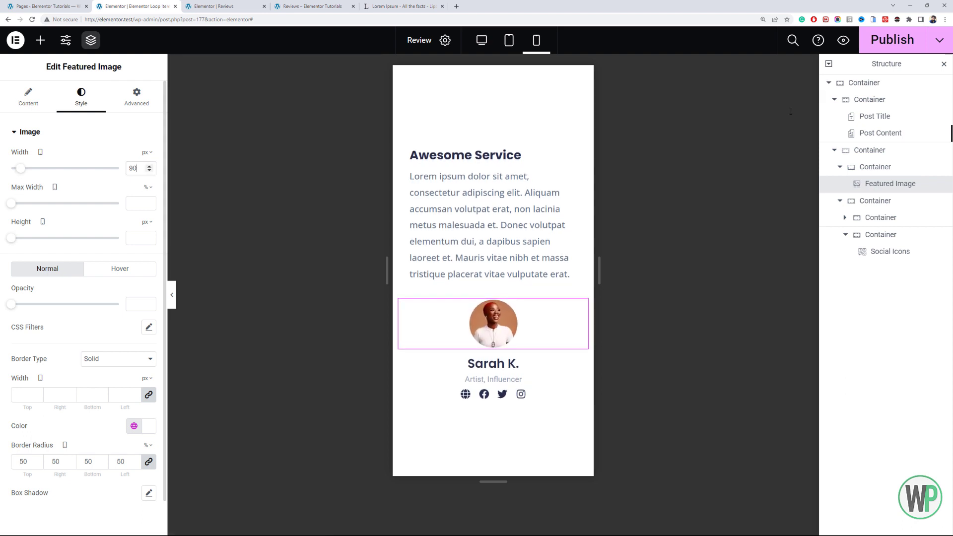
key("ctrl+s")
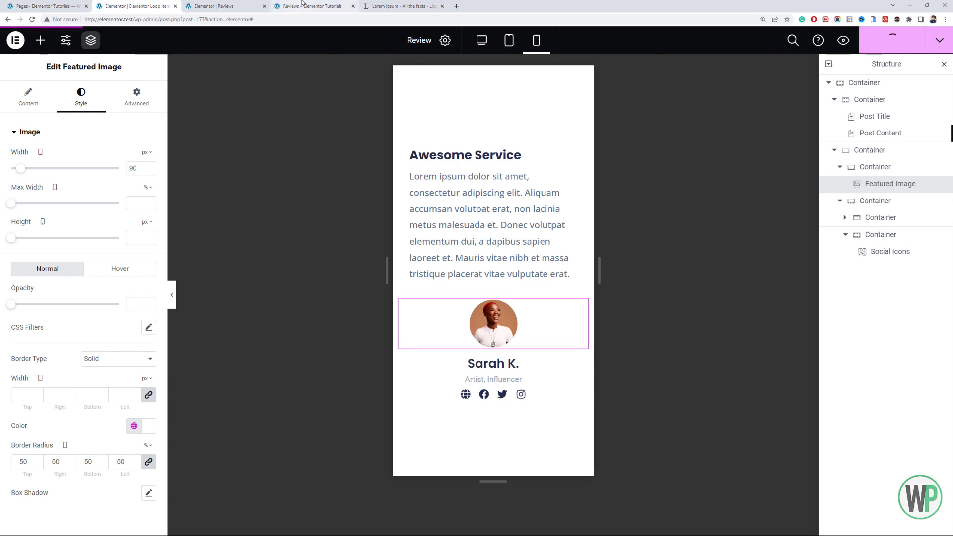
- Reload the live Reviews page and examine the review card's mobile layout, including the image, author details and social icons
left_click(302, 4)
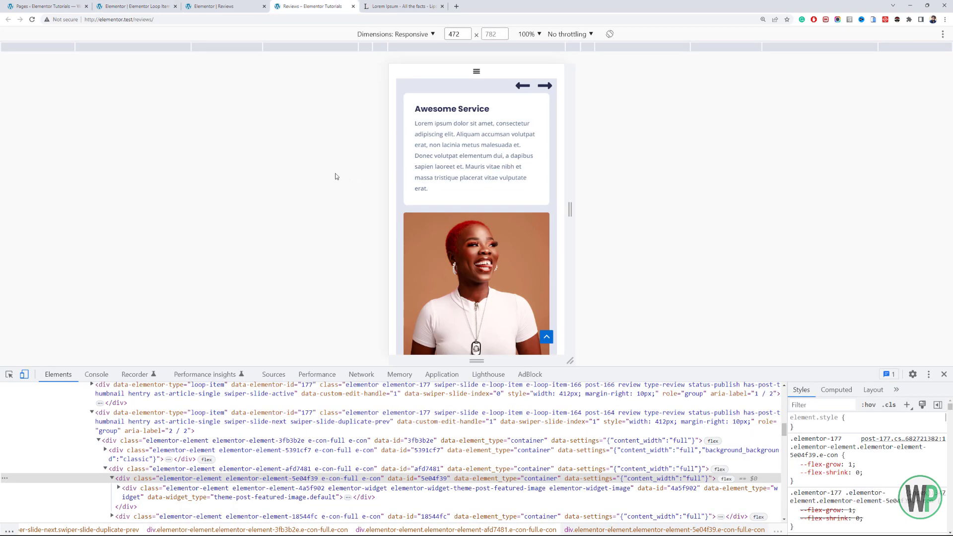
key("F5")
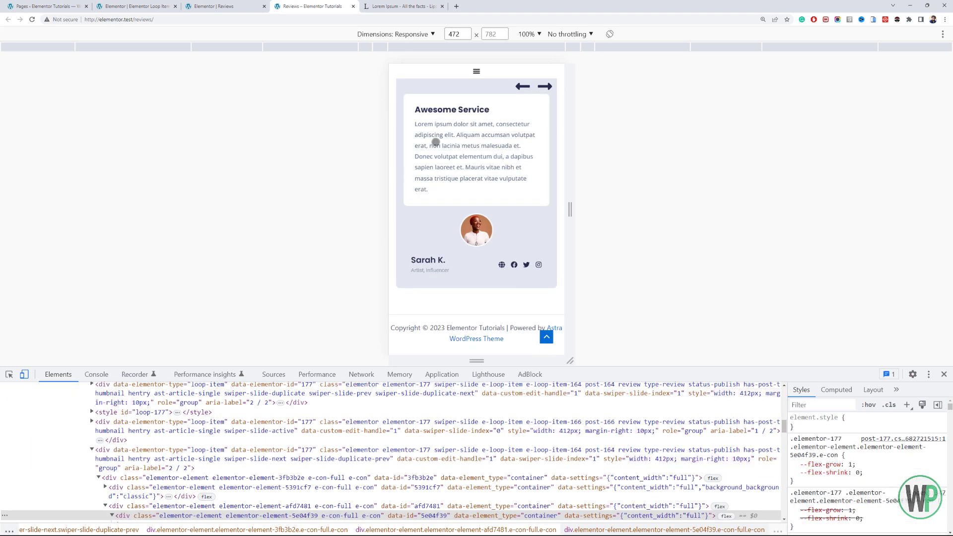
scroll(429, 236, "up", 3)
scroll(433, 235, "down", 3)
scroll(444, 226, "up", 3)
scroll(446, 221, "down", 3)
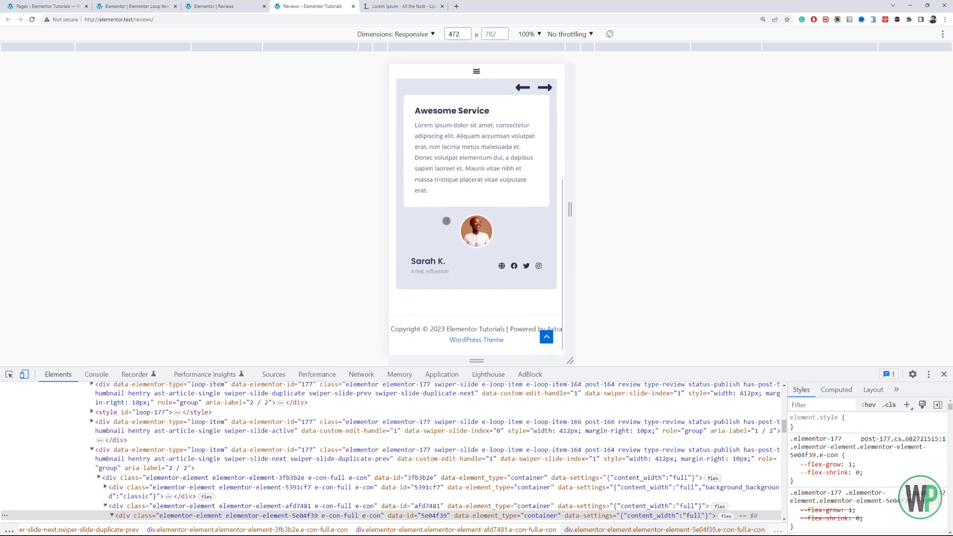
scroll(446, 221, "up", 3)
scroll(446, 221, "down", 3)
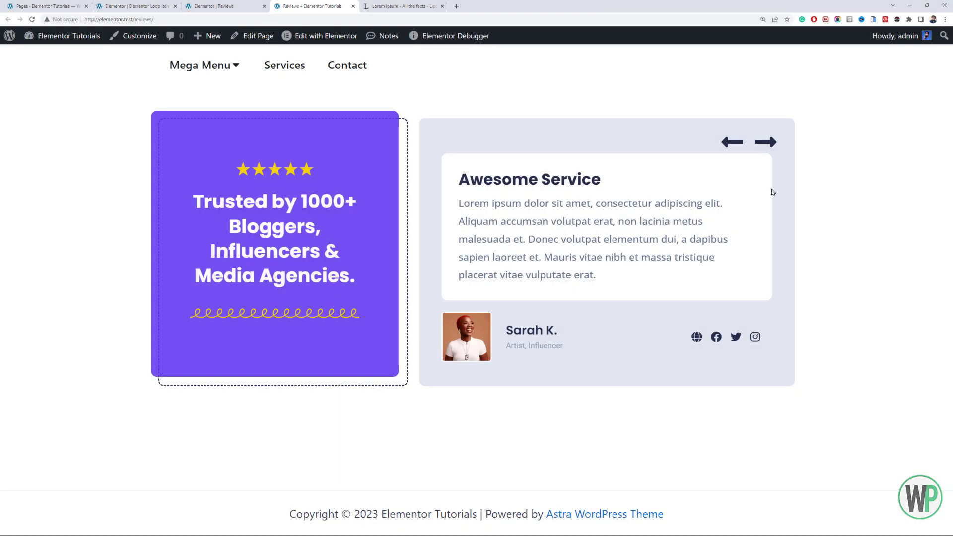
- Advance the reviews carousel on the desktop view of the live page to check its slides
left_click(771, 148)
left_click(771, 148)
left_click(771, 148)
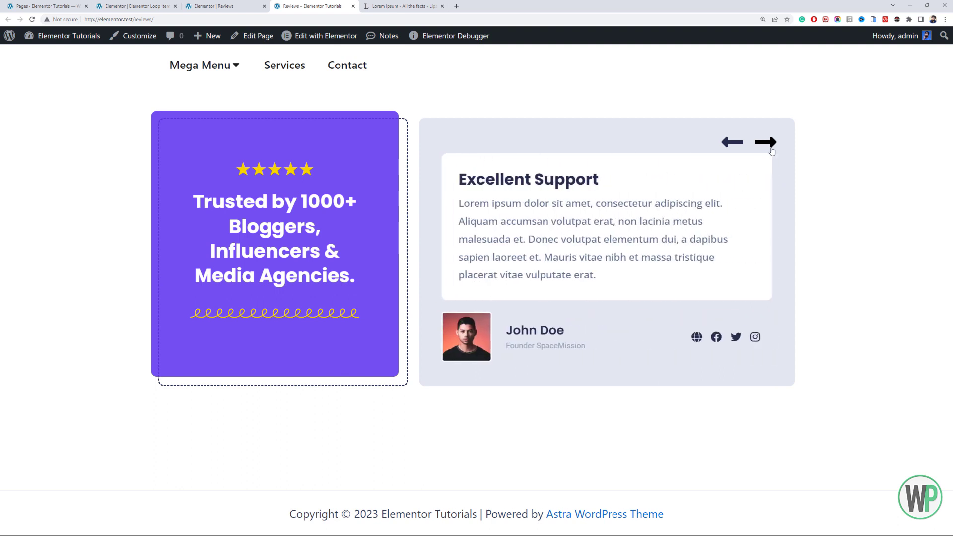